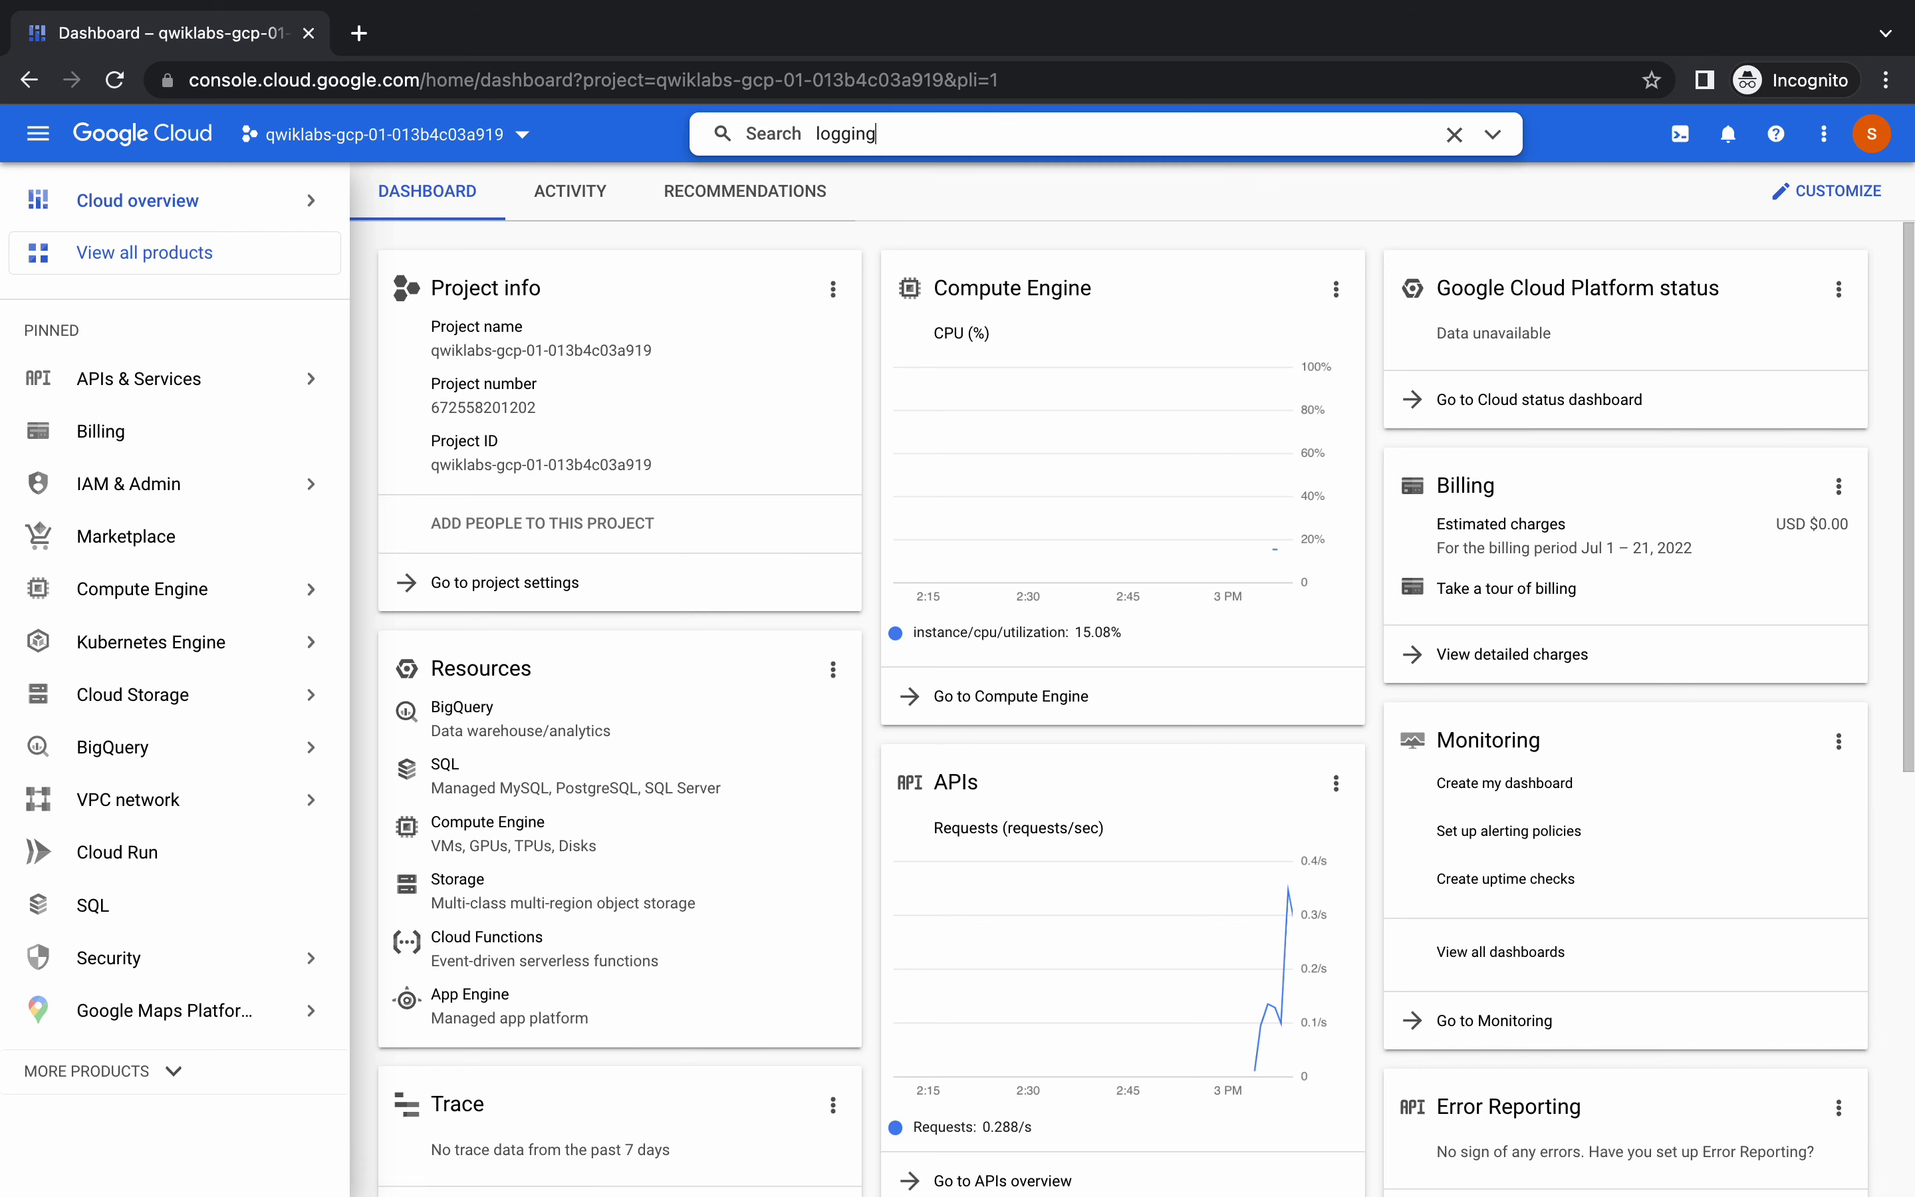
# Open the Logging product in a separate browser tab and read the lab's challenge scenario and goals
pyautogui.middleClick(871, 291)
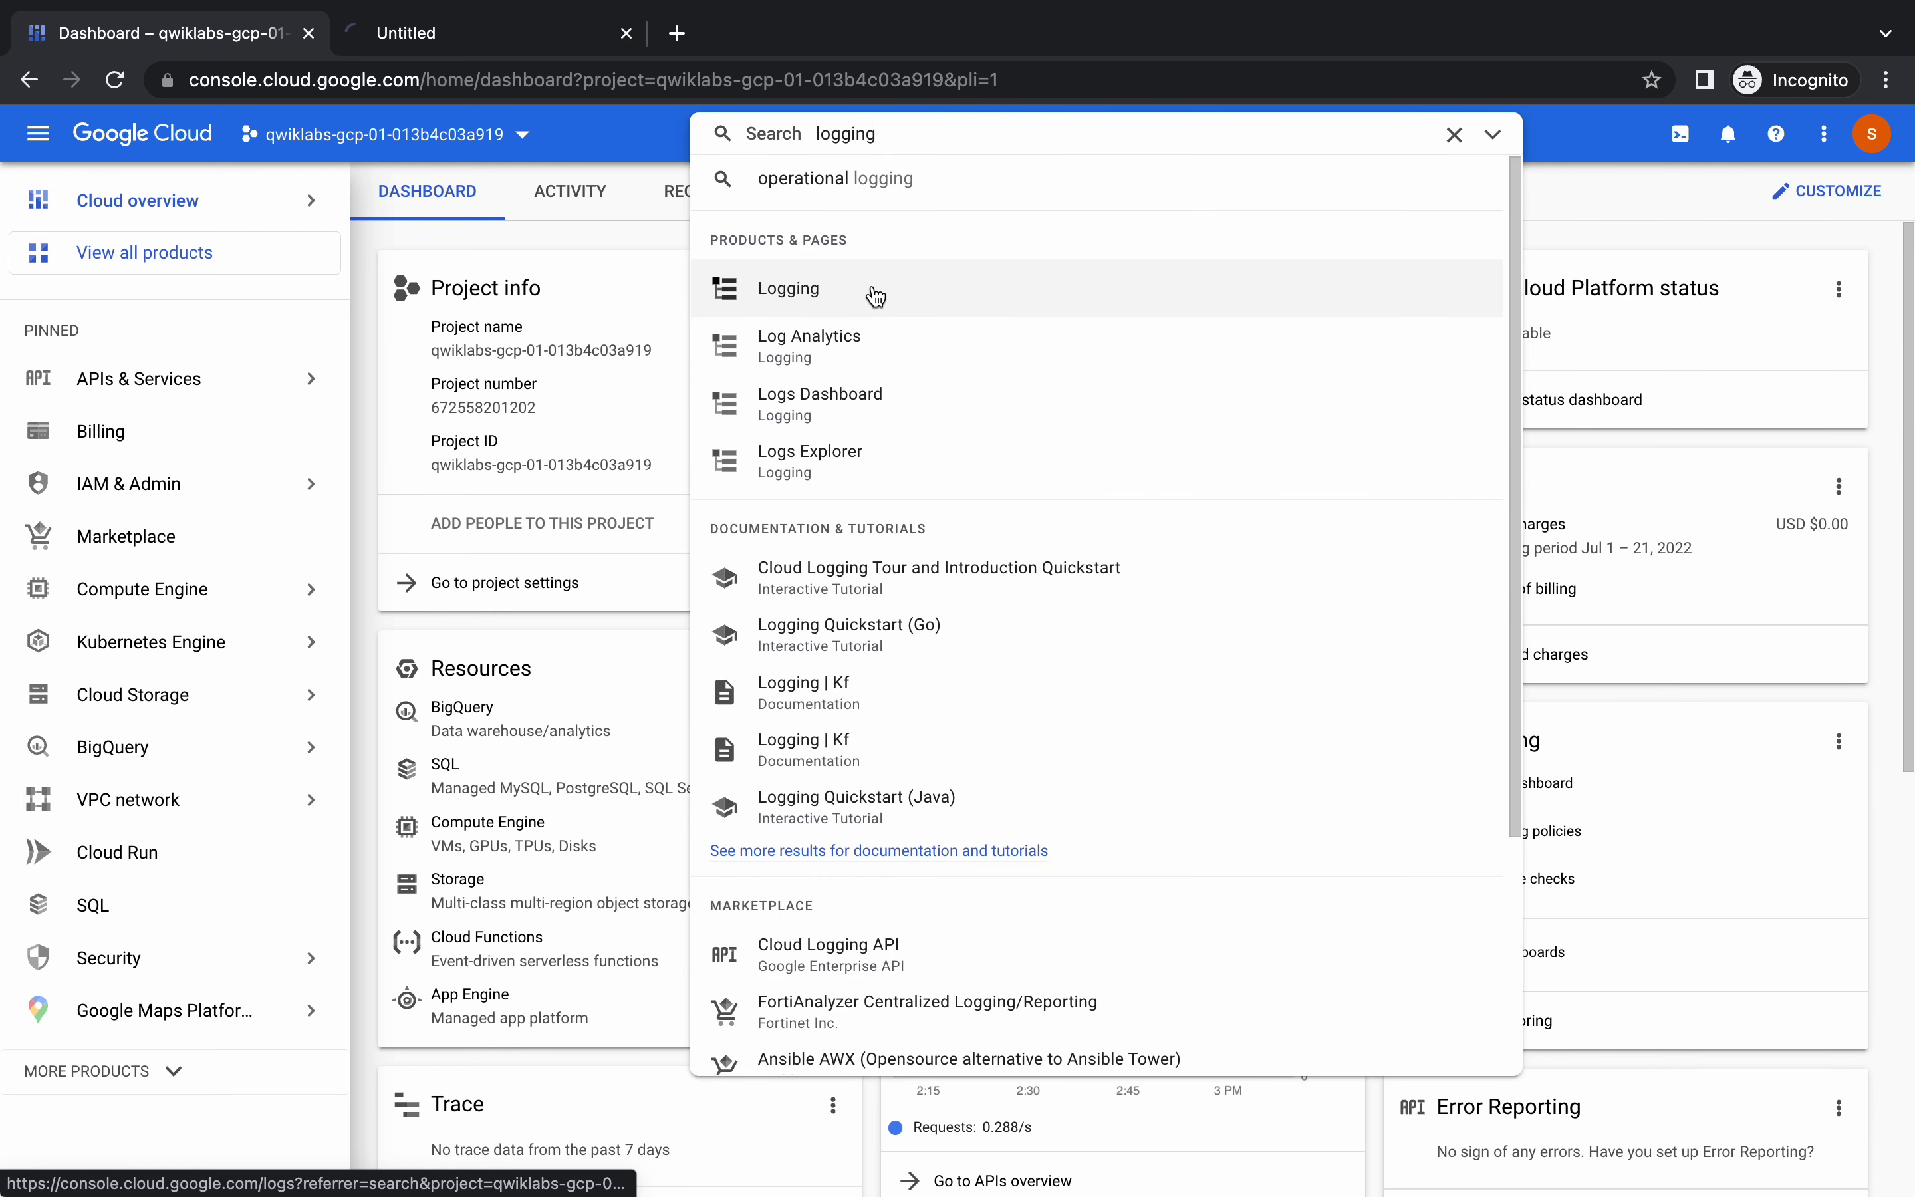
pyautogui.click(503, 49)
pyautogui.hotkey('ctrl', 'Left')
pyautogui.scroll(-5, 839, 697)
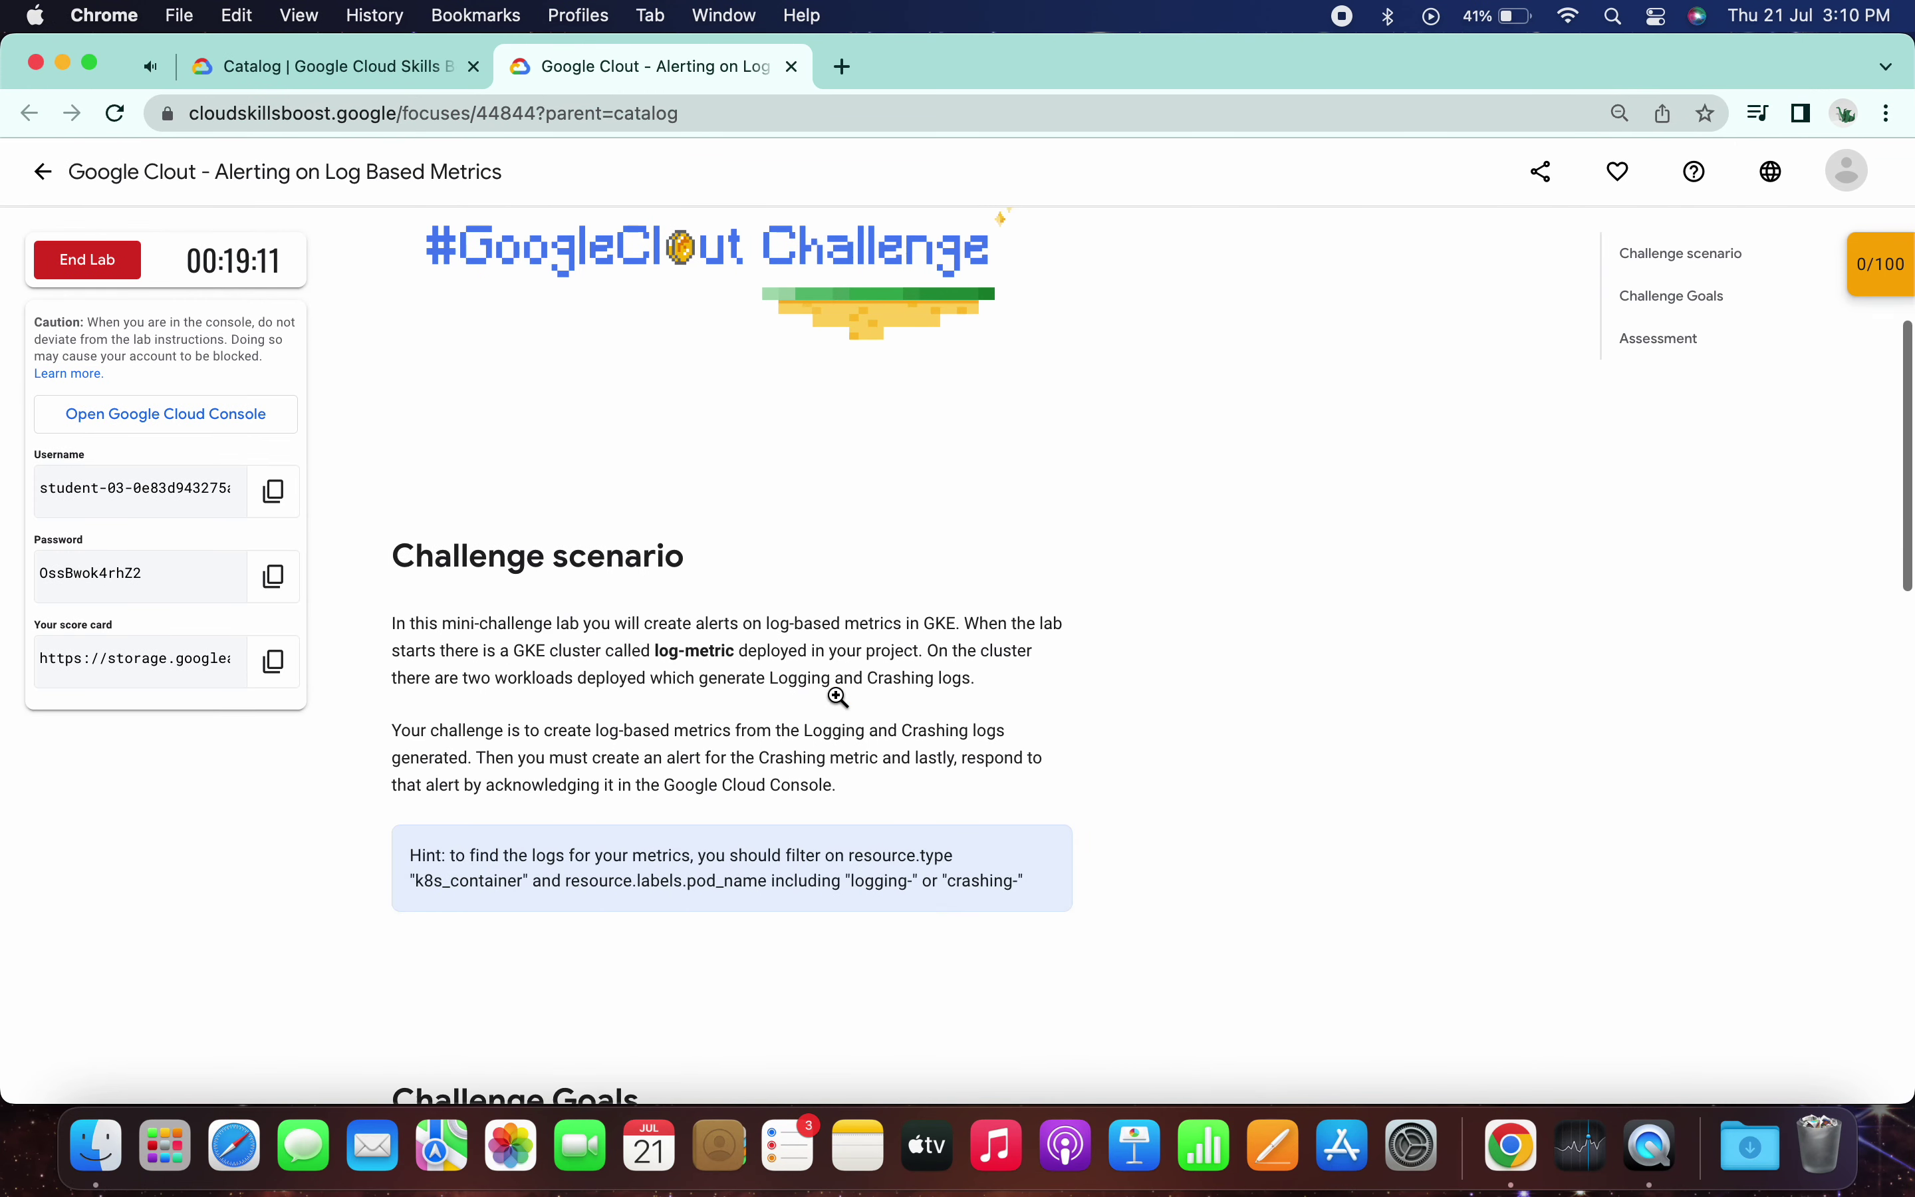
pyautogui.scroll(-6, 839, 696)
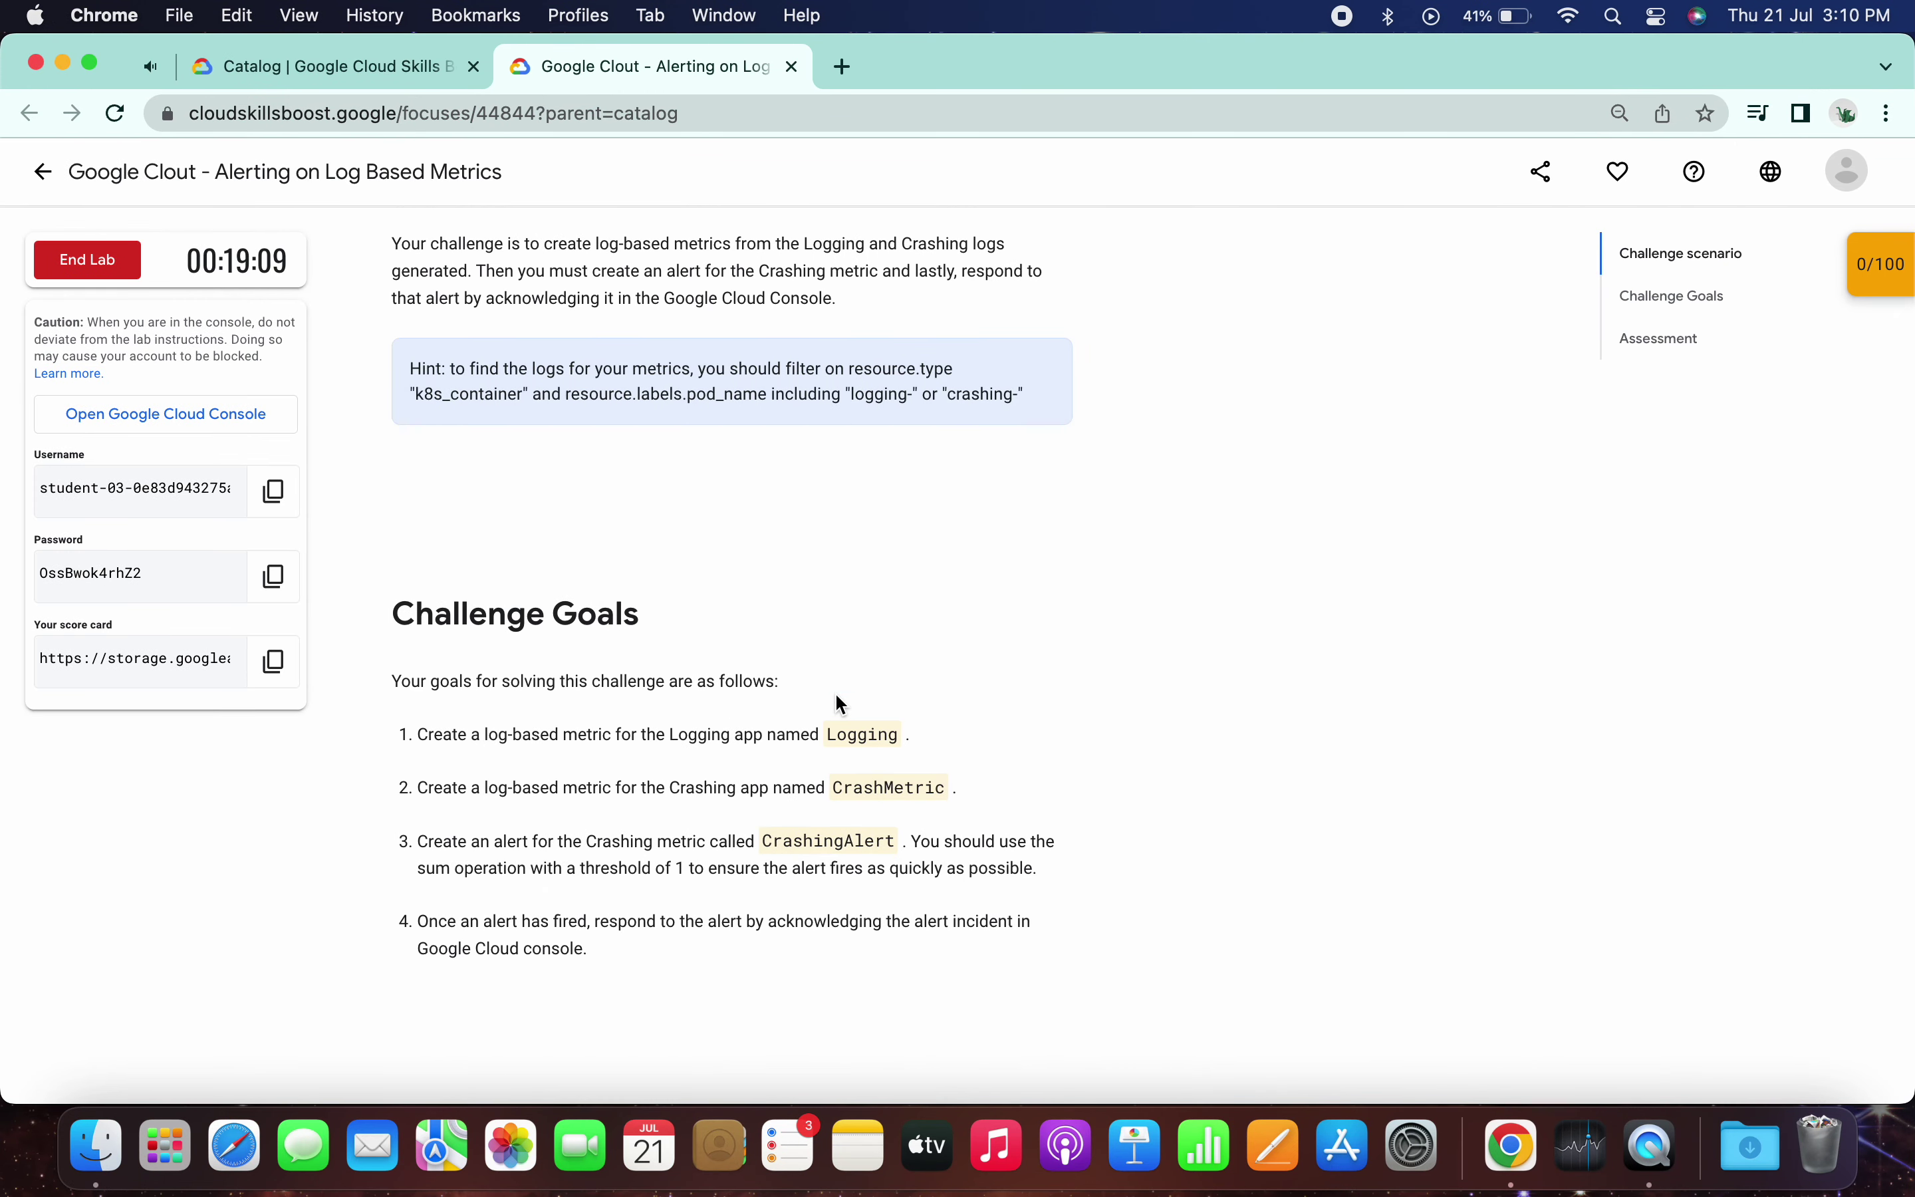
pyautogui.scroll(-5, 839, 704)
pyautogui.hotkey('ctrl', 'Right')
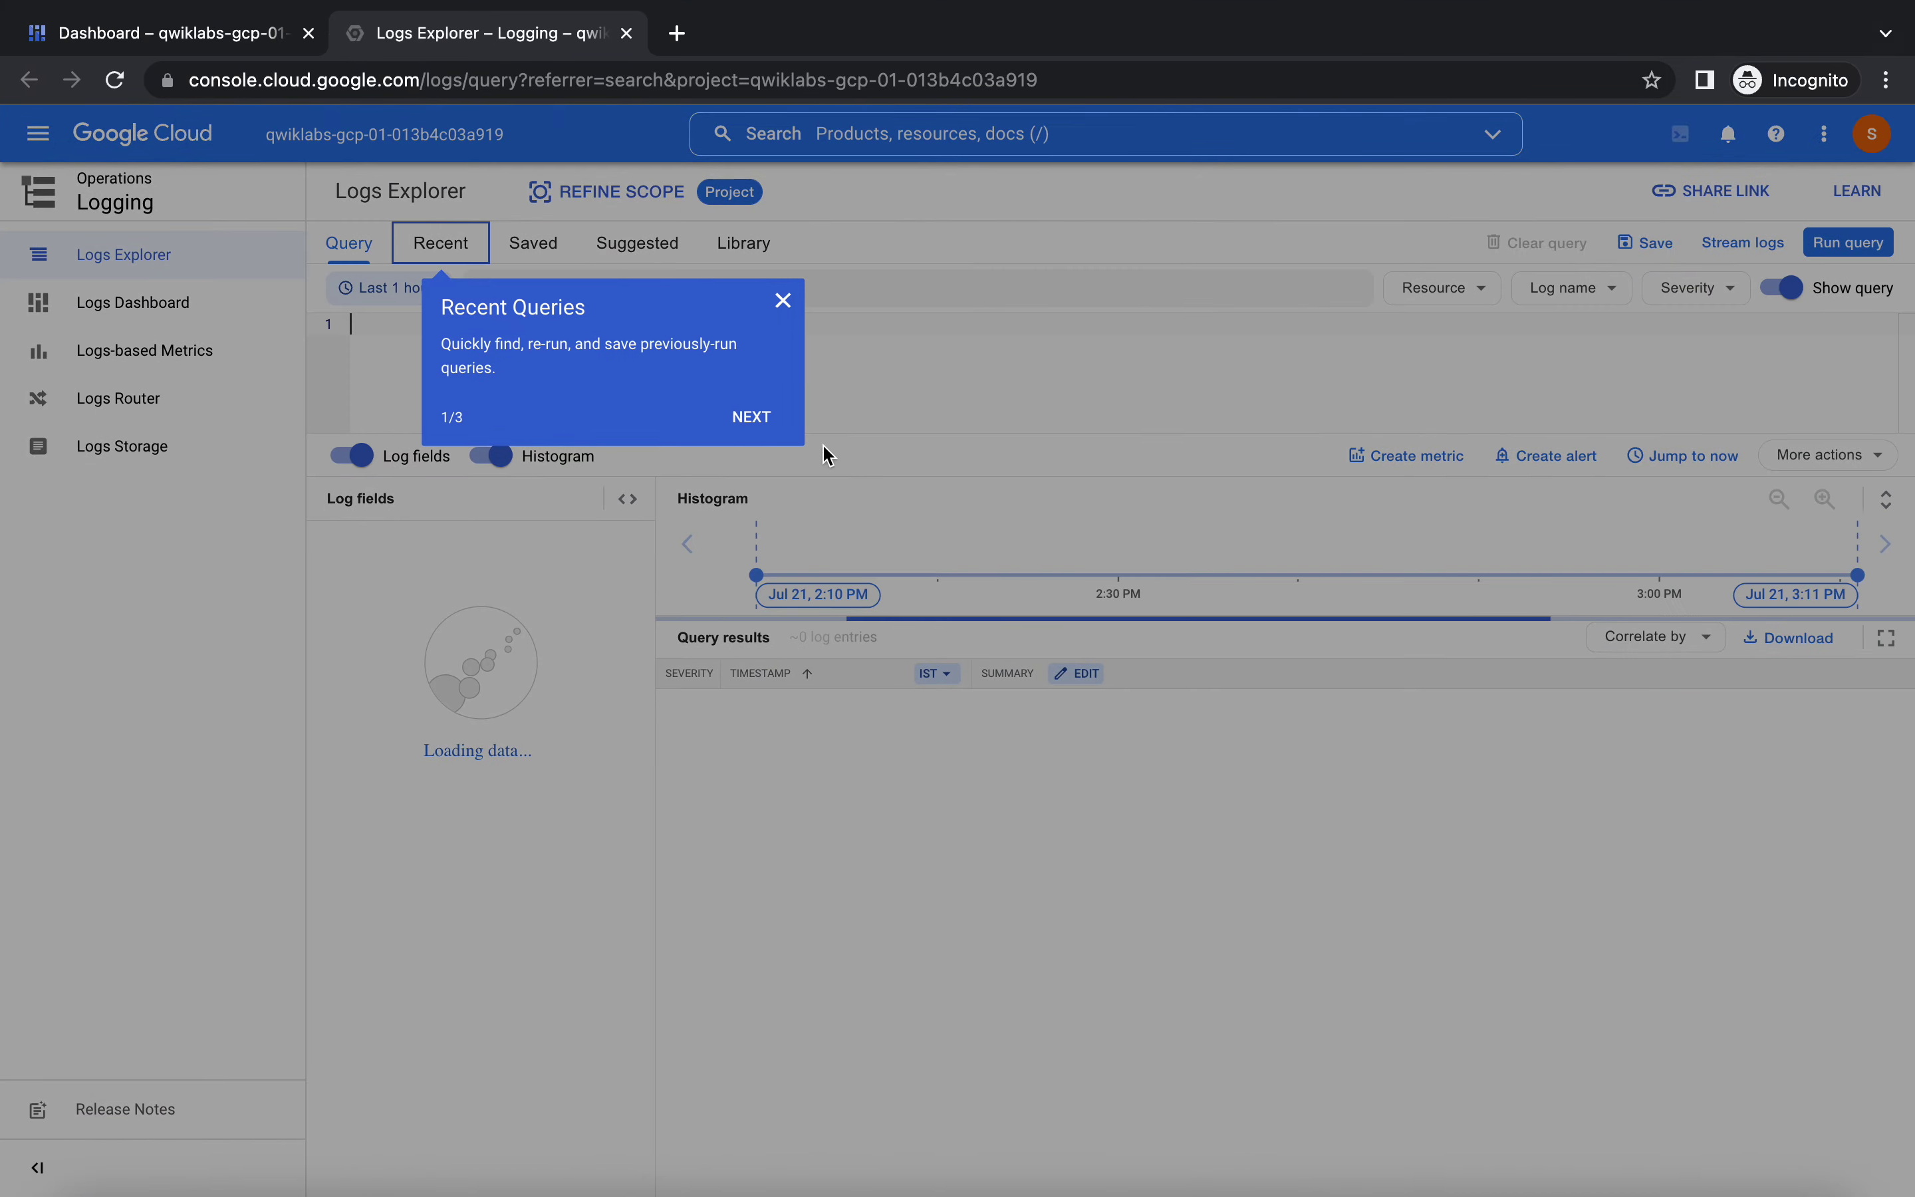
# Dismiss the Recent Queries tip and filter the logs to the Kubernetes Container resource type
pyautogui.click(783, 300)
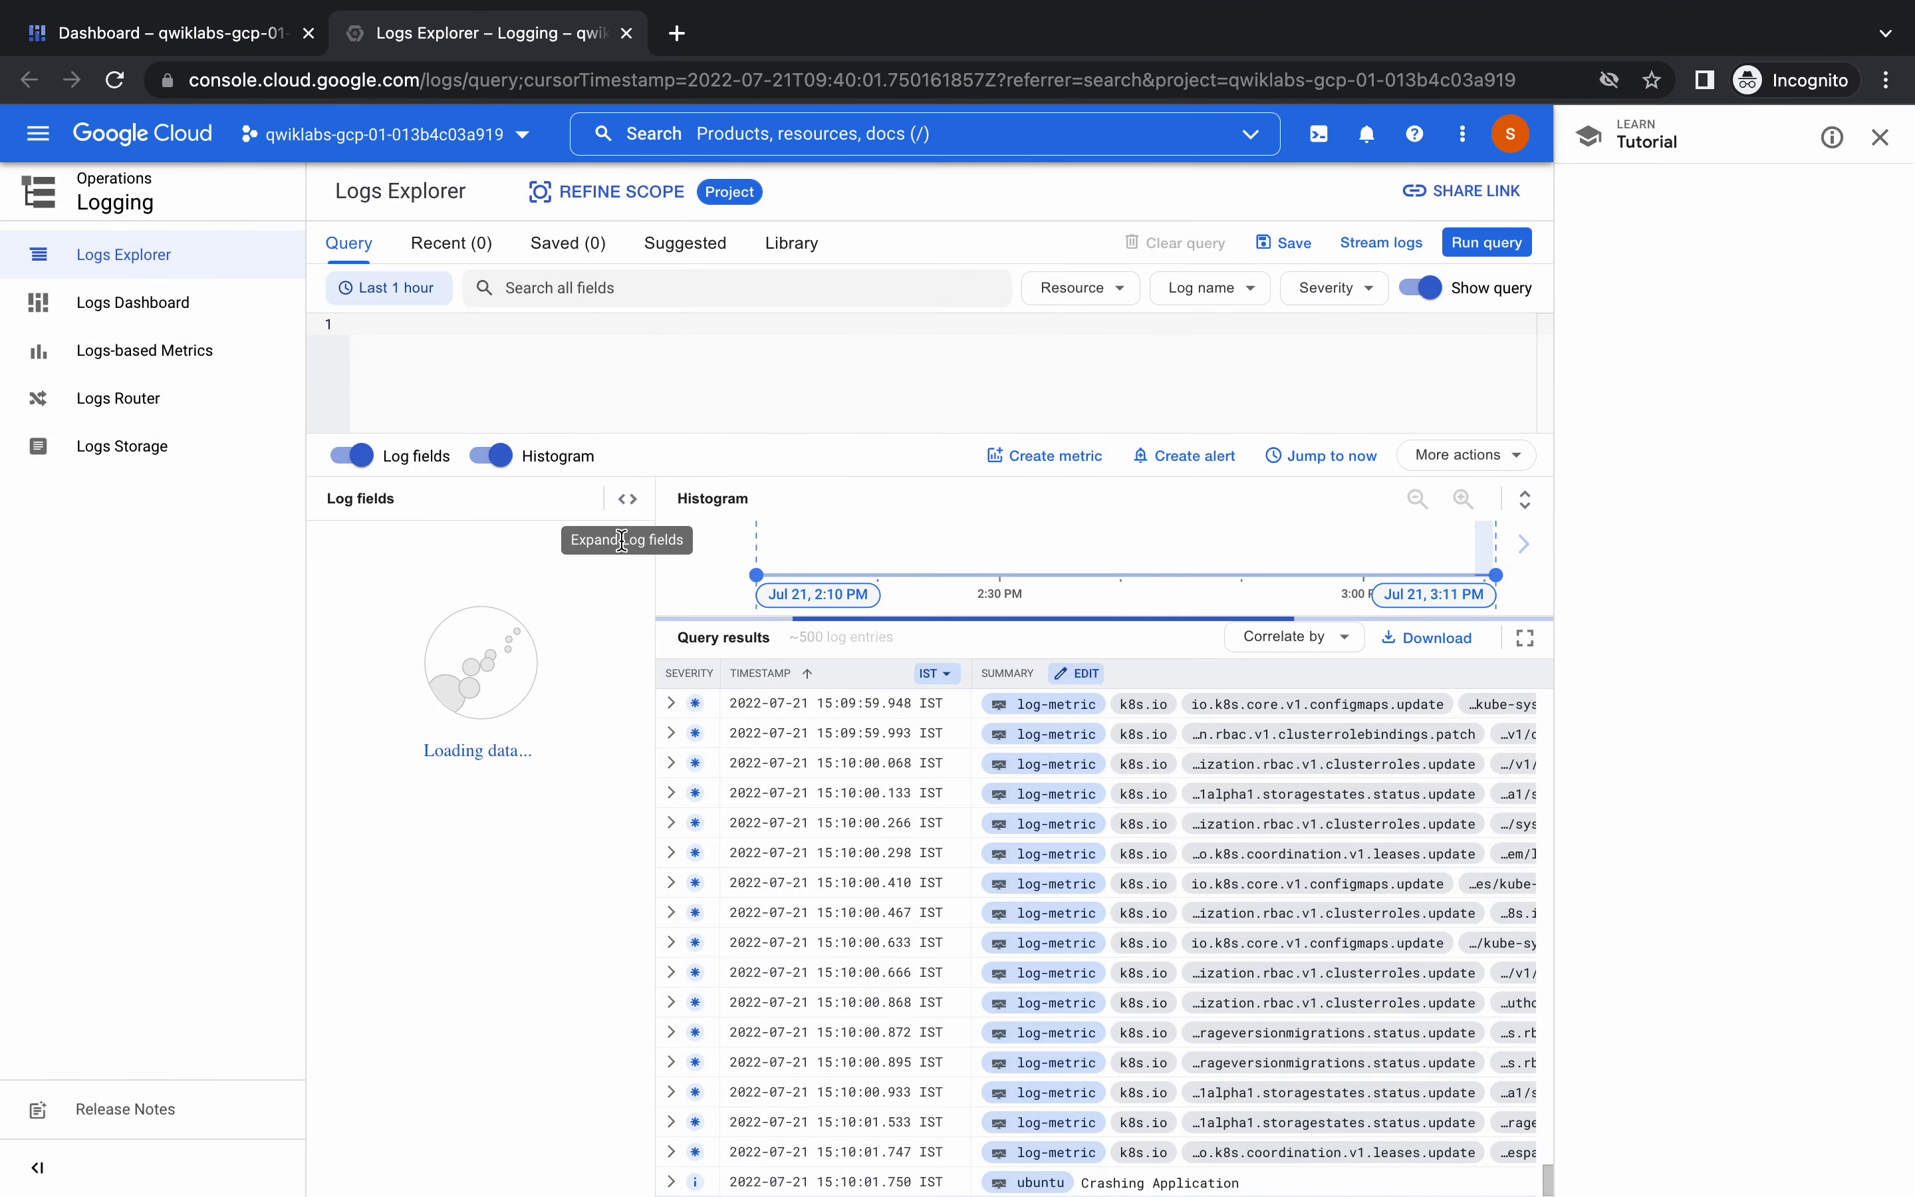
pyautogui.scroll(-1, 459, 737)
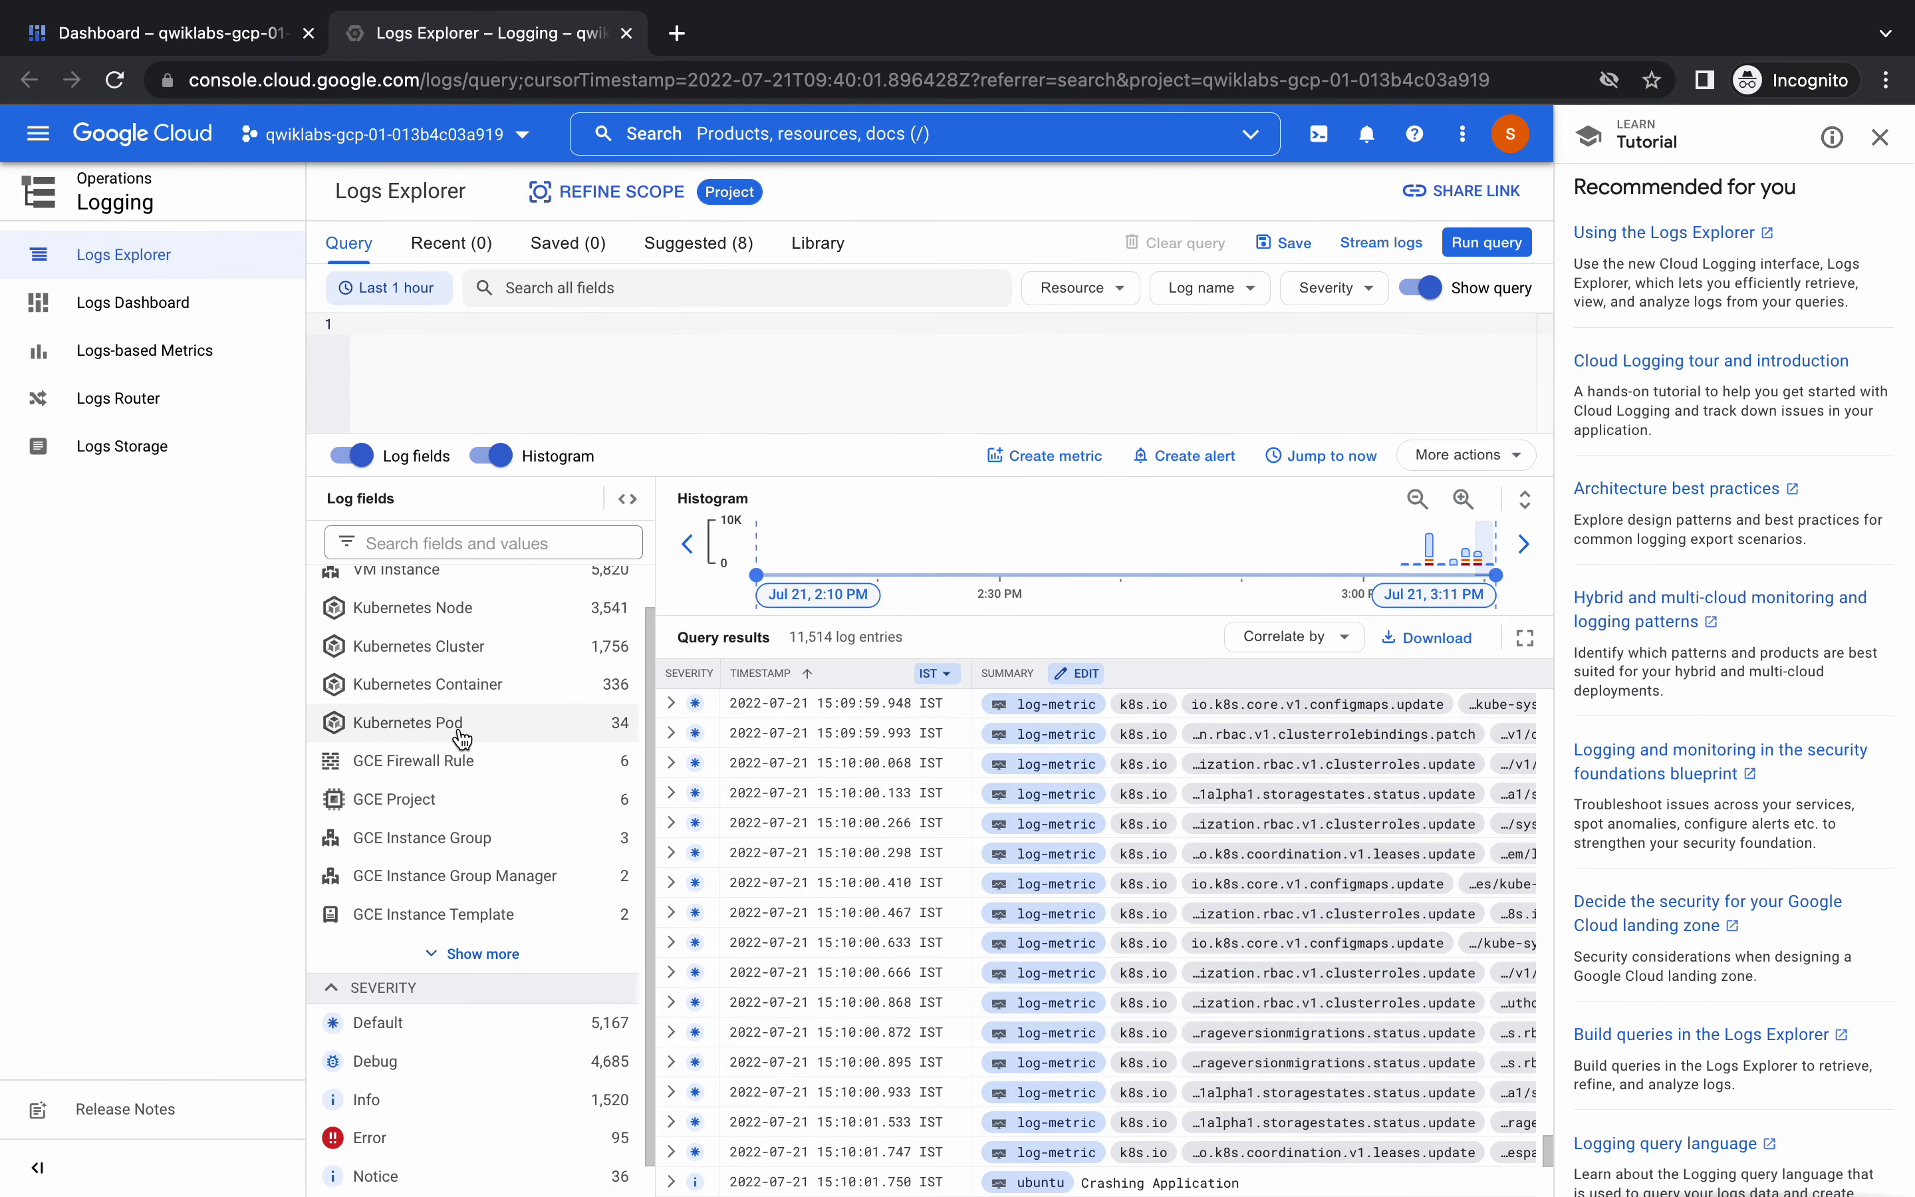
pyautogui.click(457, 685)
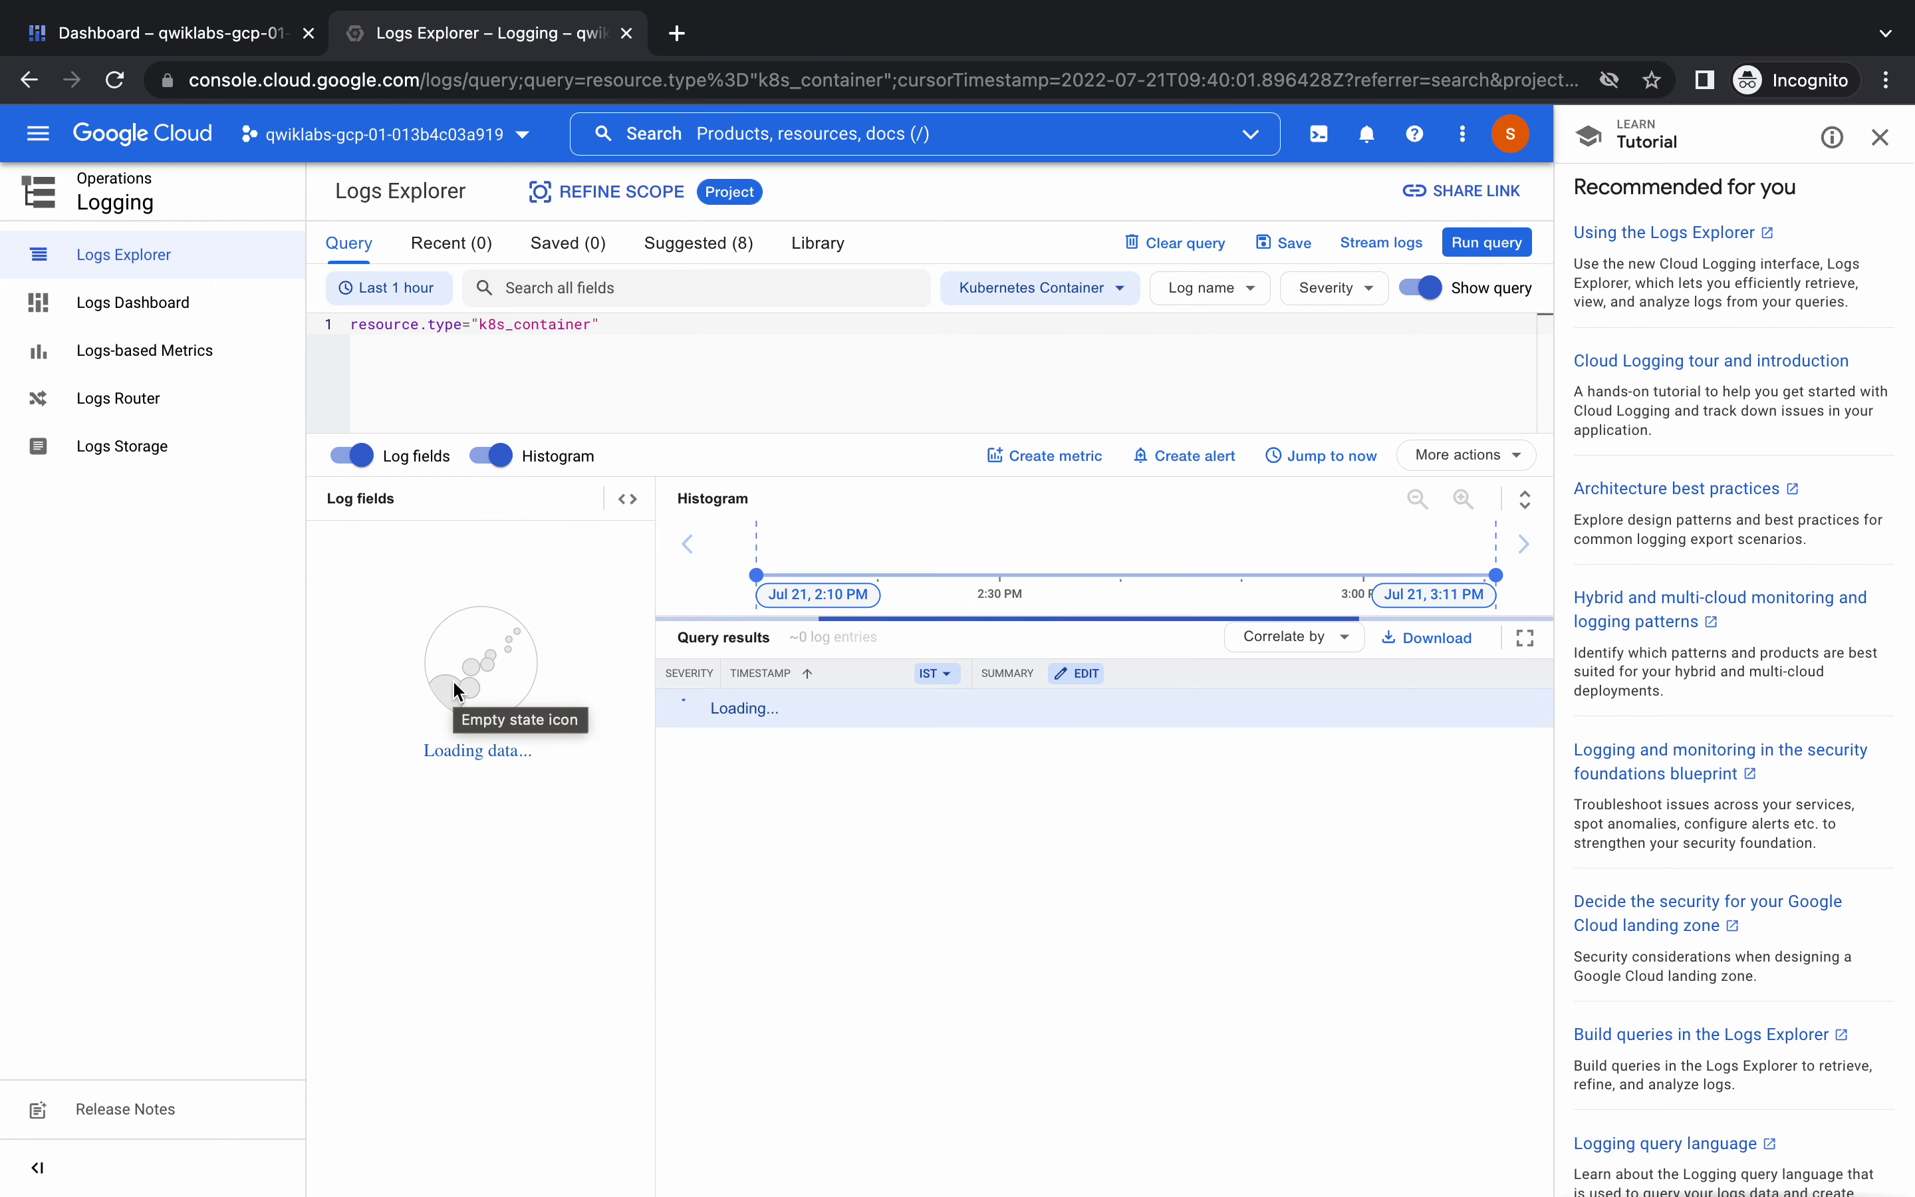
# Narrow the log query to the pod logging-866c9ddf75-tdfxd and run it
pyautogui.scroll(-7, 457, 691)
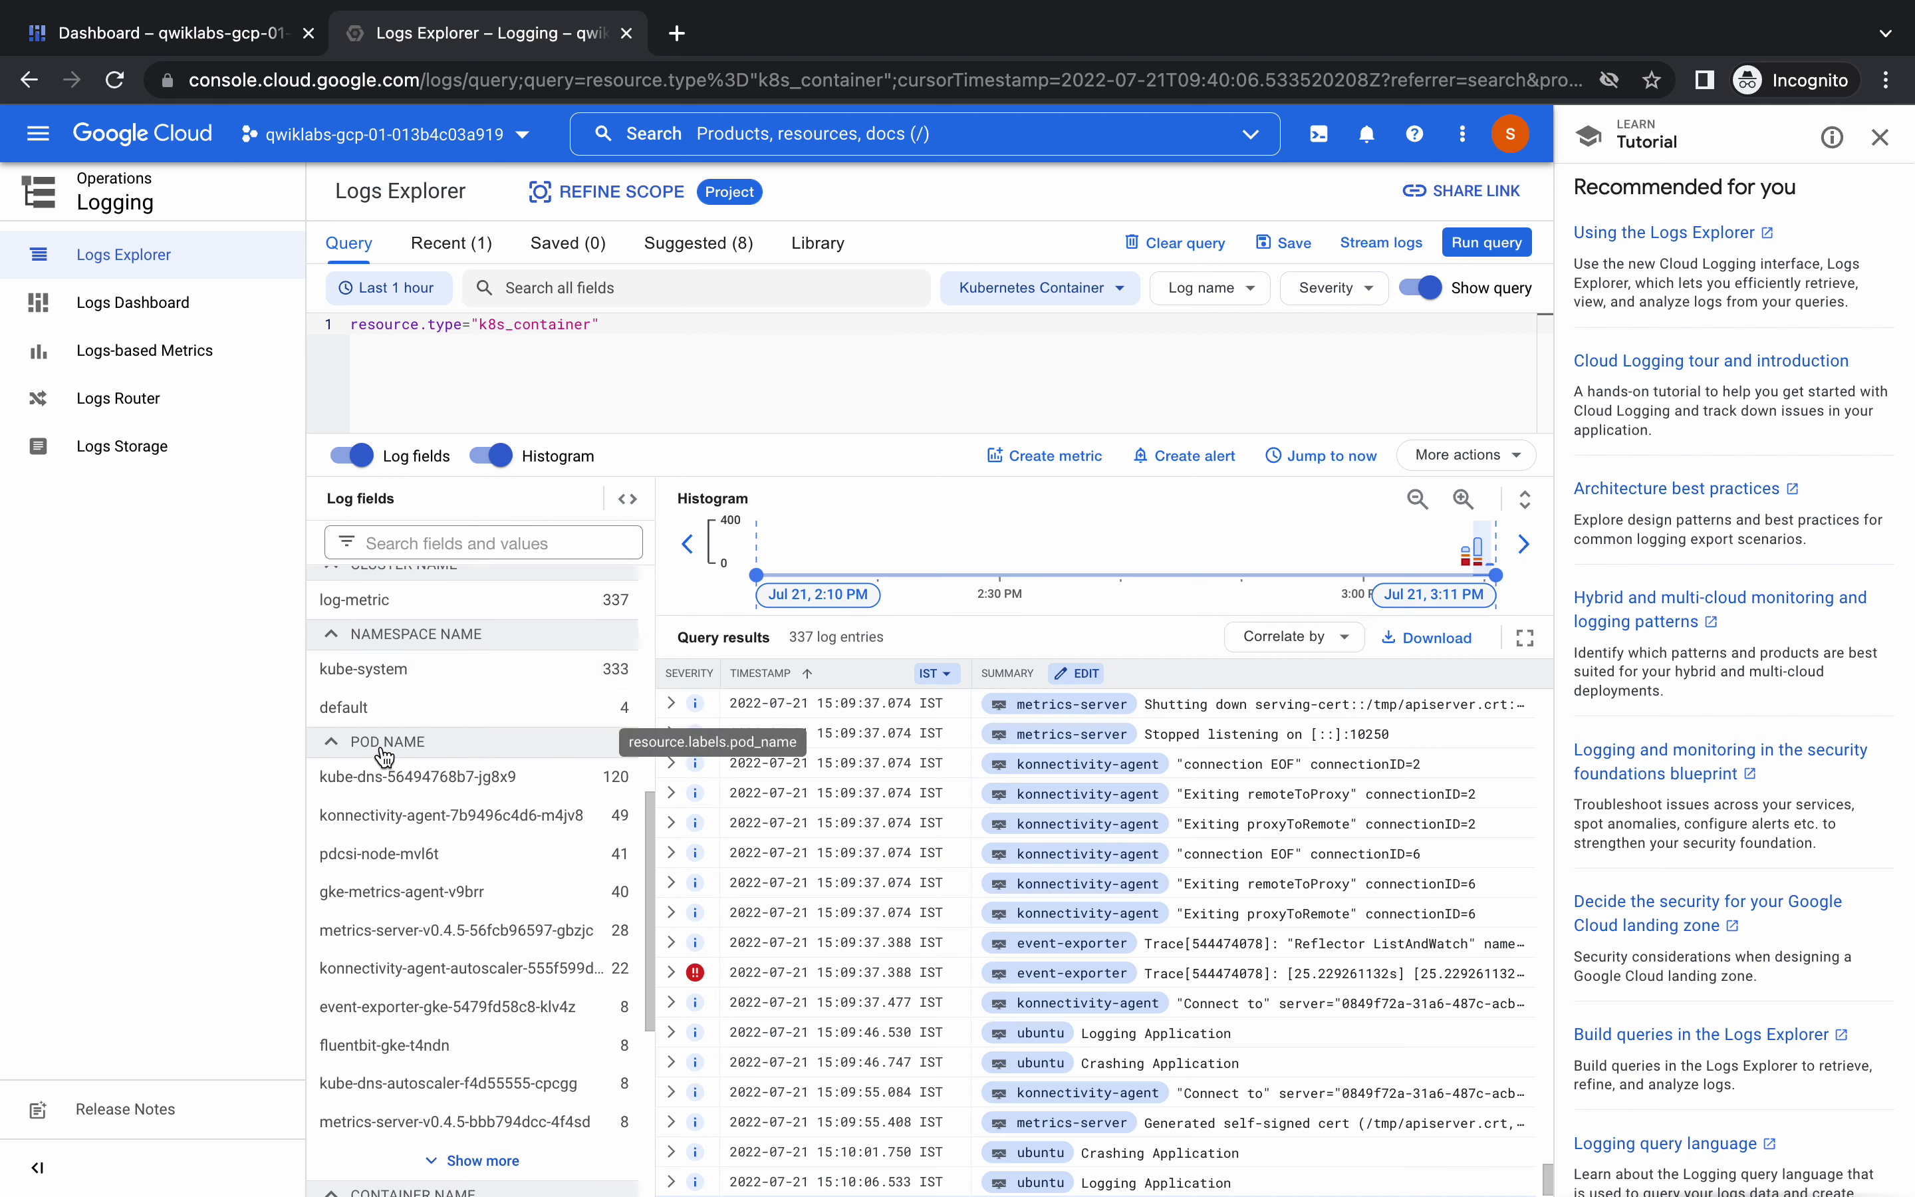
pyautogui.scroll(-5, 386, 758)
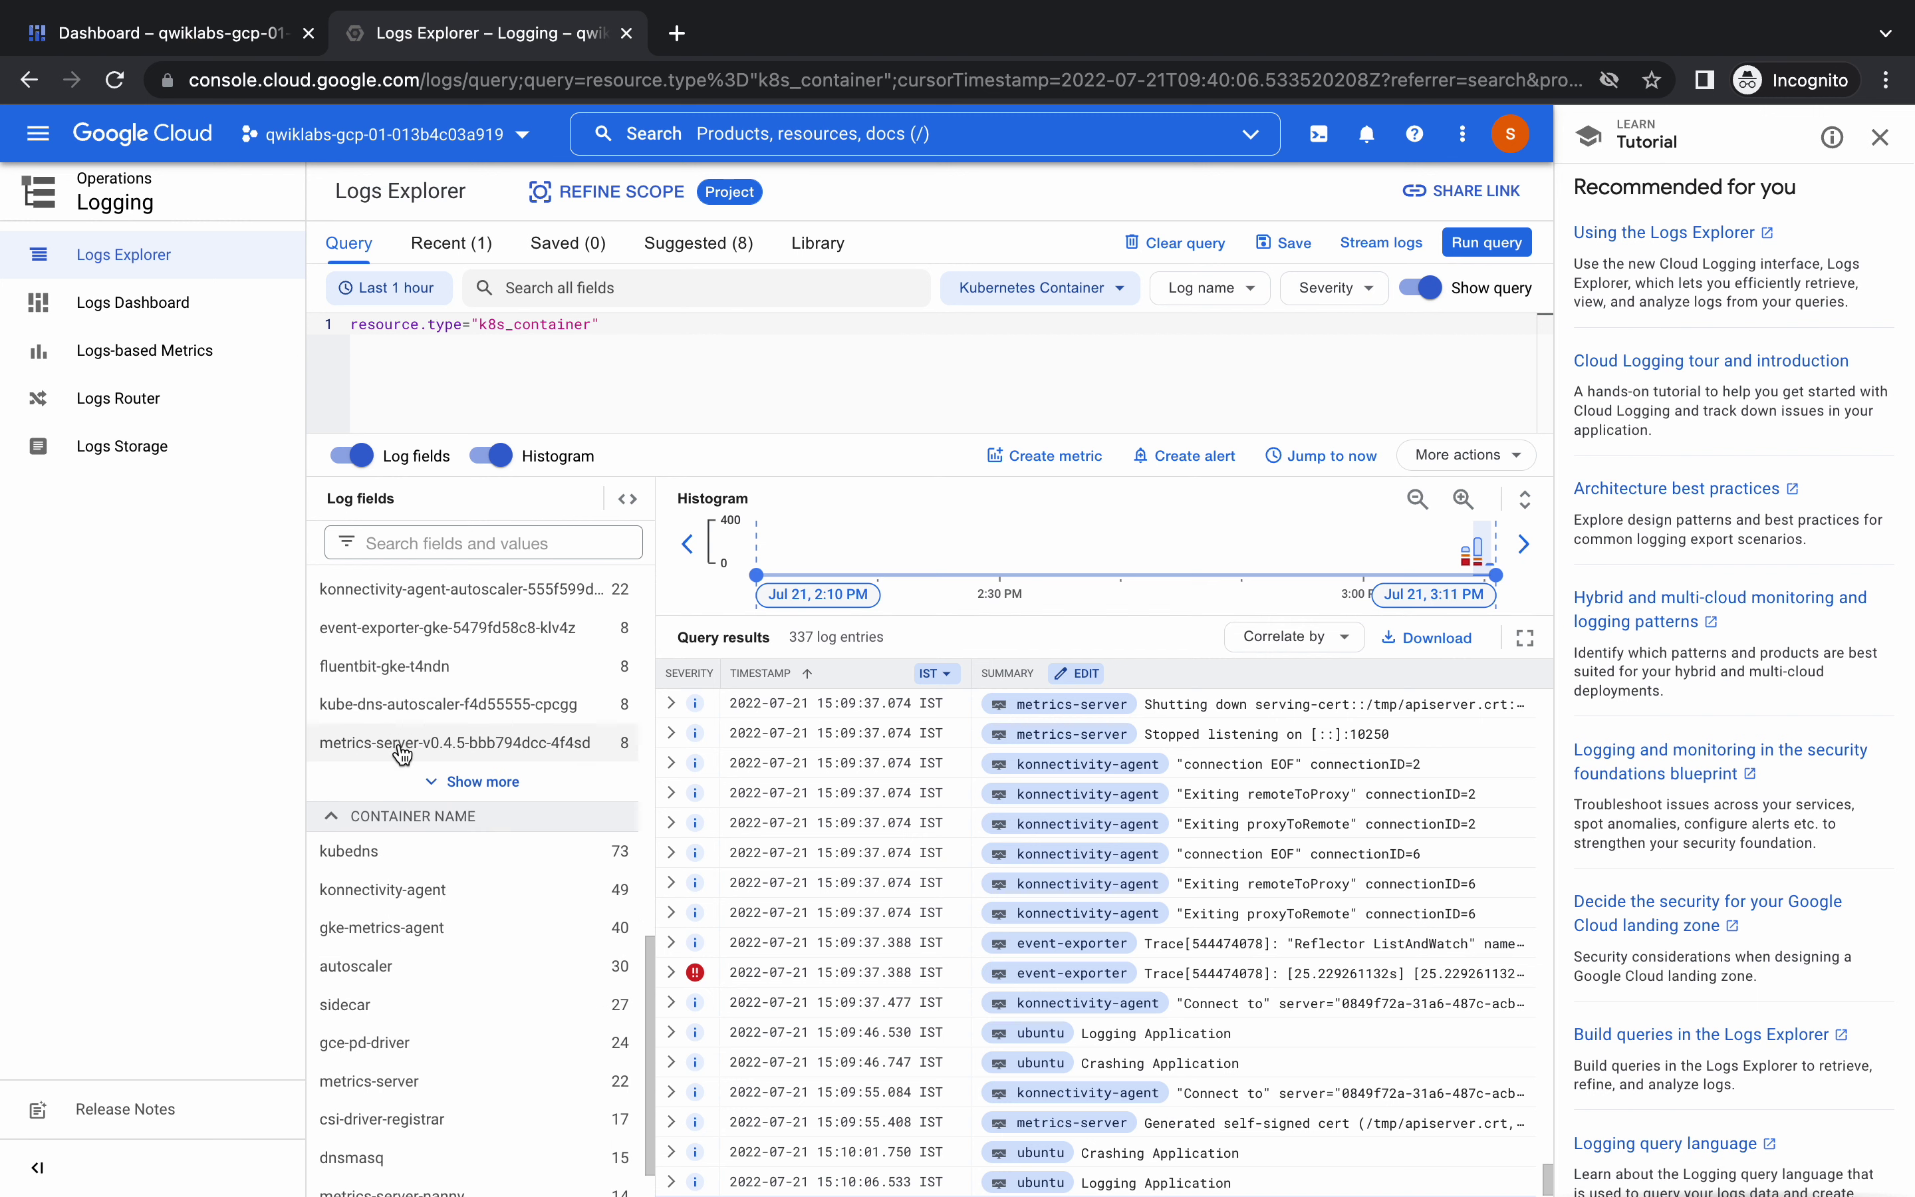
pyautogui.scroll(2, 447, 782)
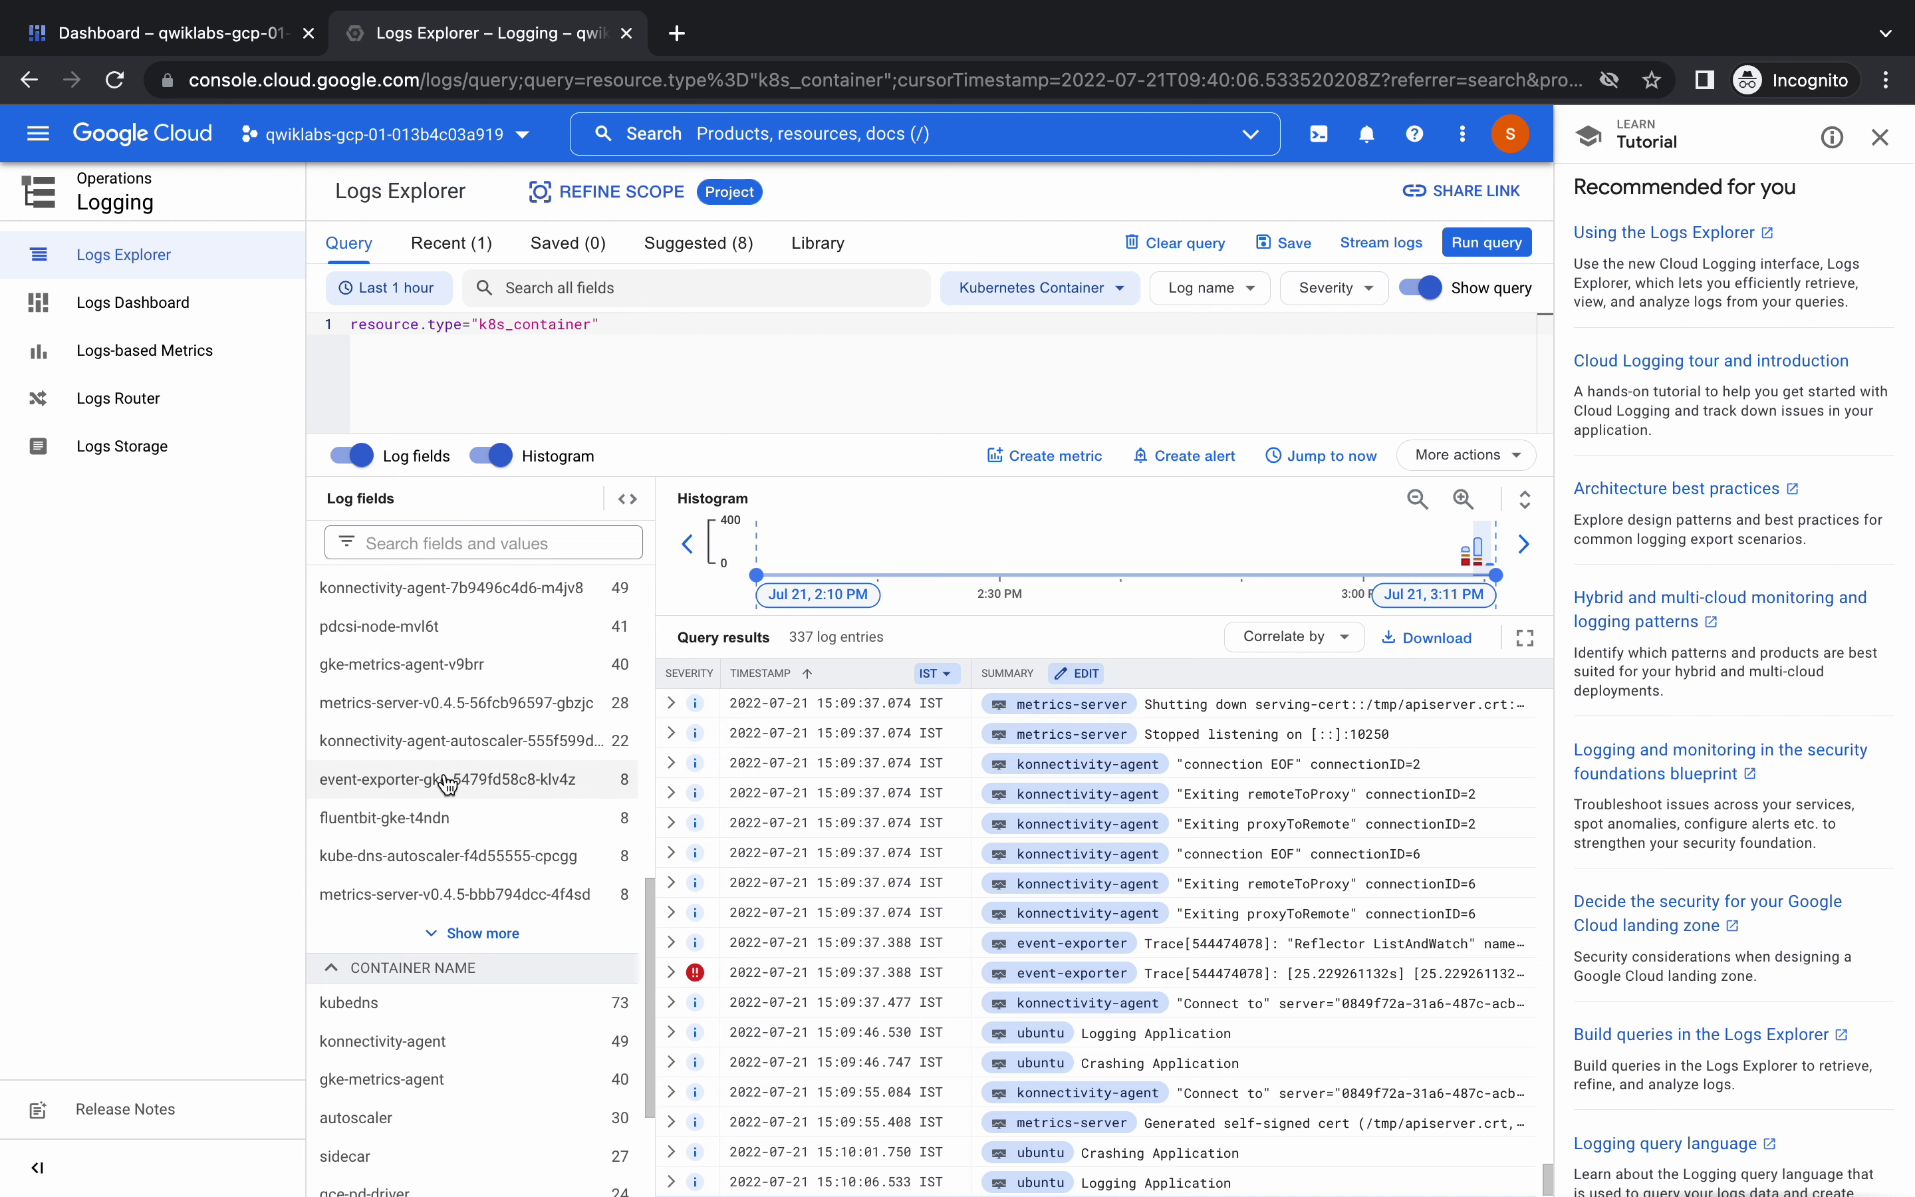
pyautogui.scroll(-1, 446, 784)
pyautogui.click(472, 834)
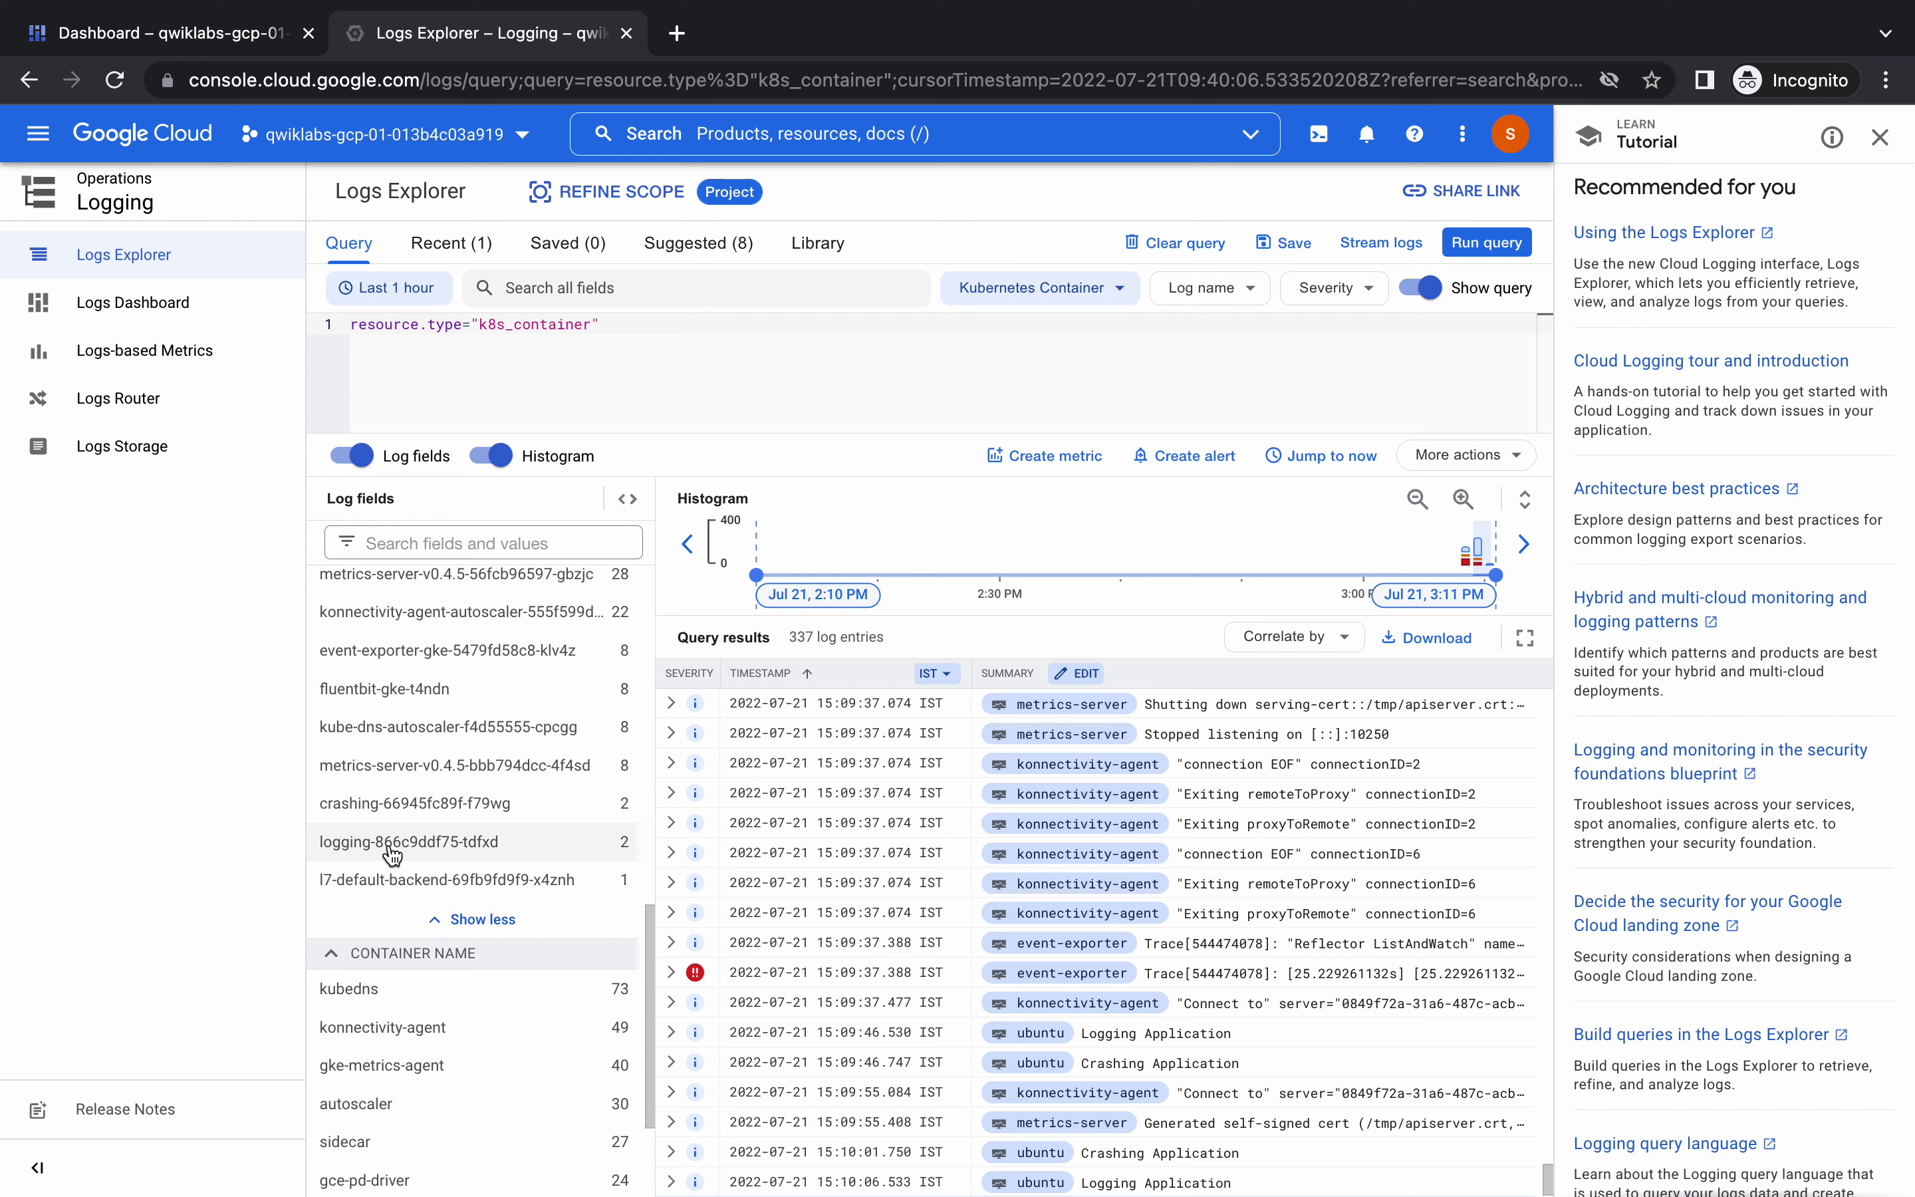
pyautogui.click(391, 843)
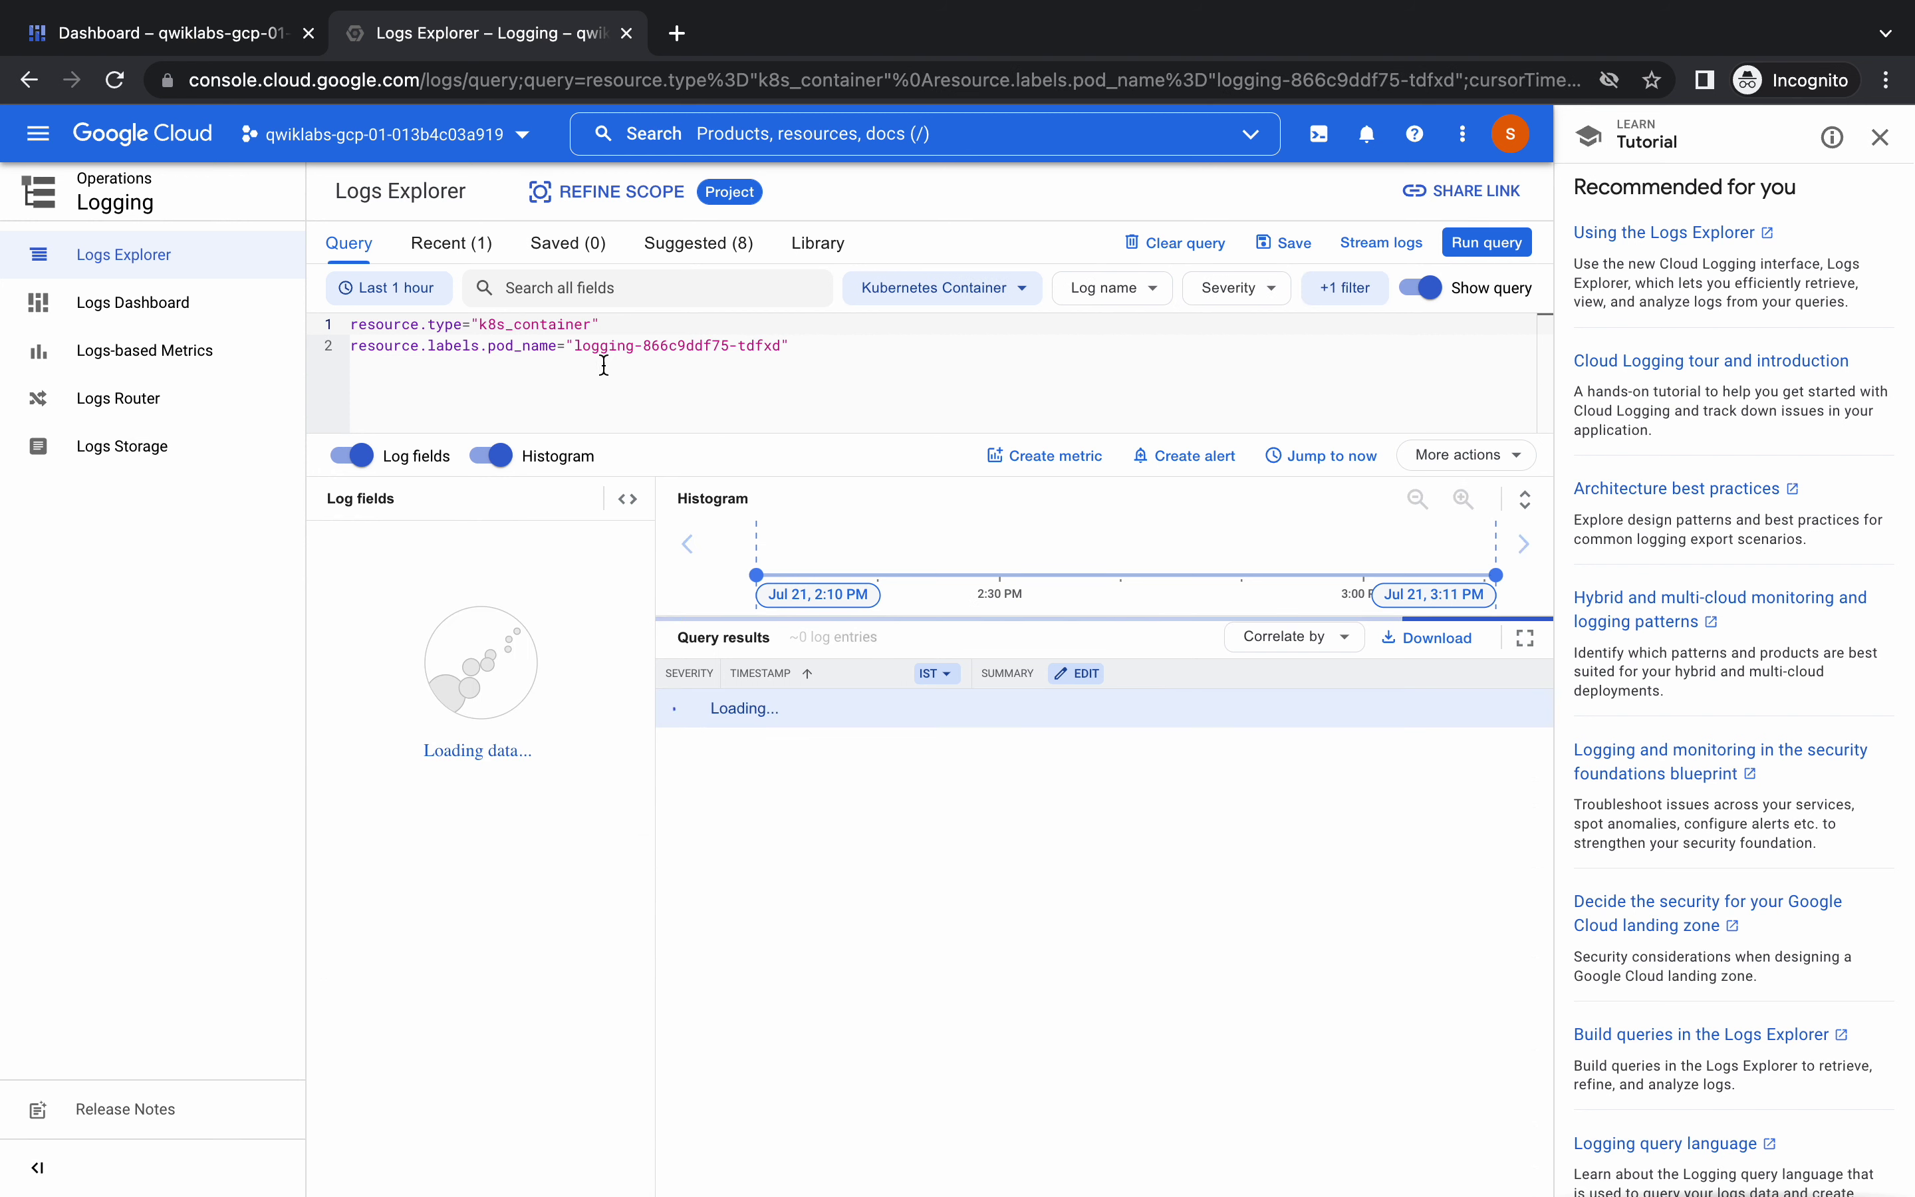
pyautogui.click(1496, 244)
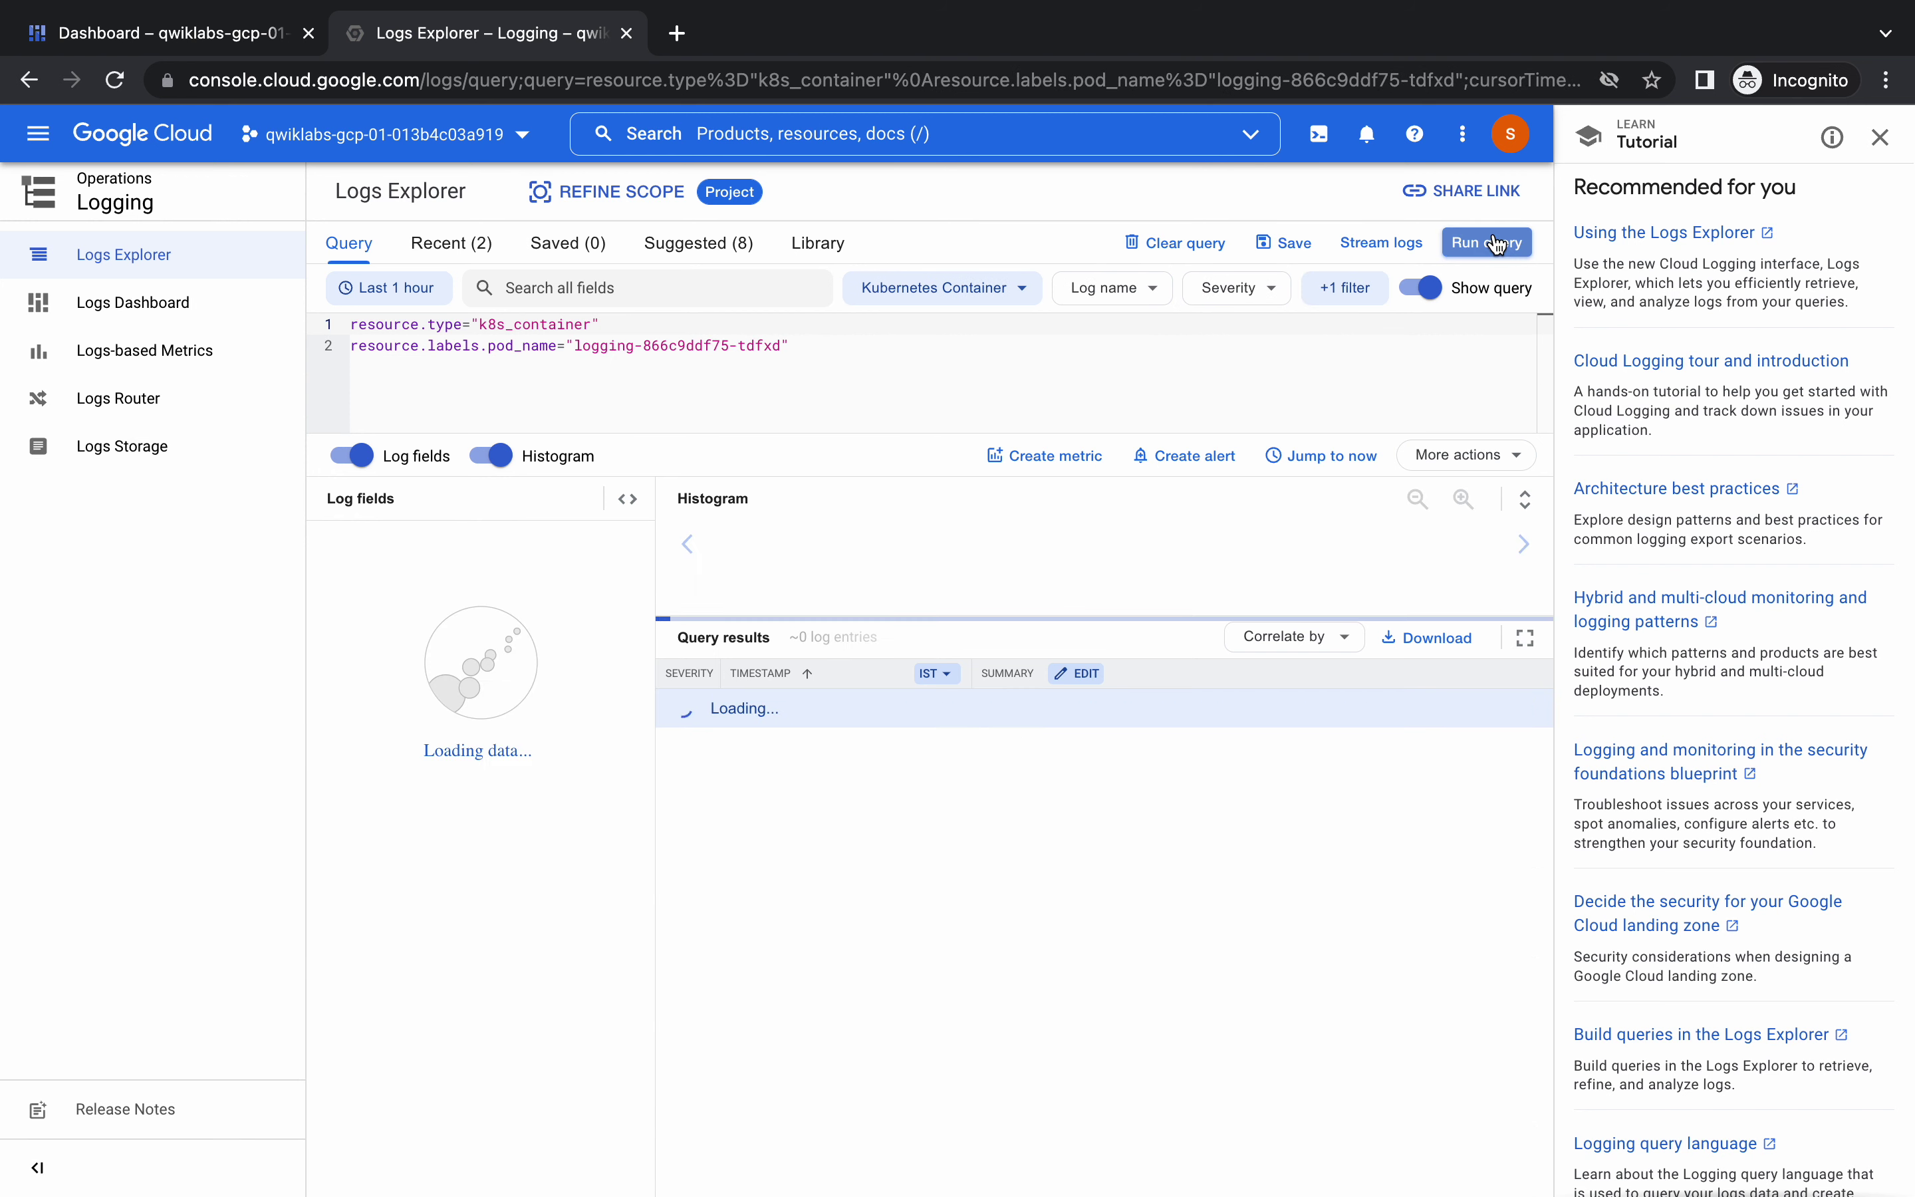
# Create a log-based counter metric from the logging pod query, using the name Logging copied from the lab goals
pyautogui.click(1043, 467)
pyautogui.hotkey('ctrl', 'Left')
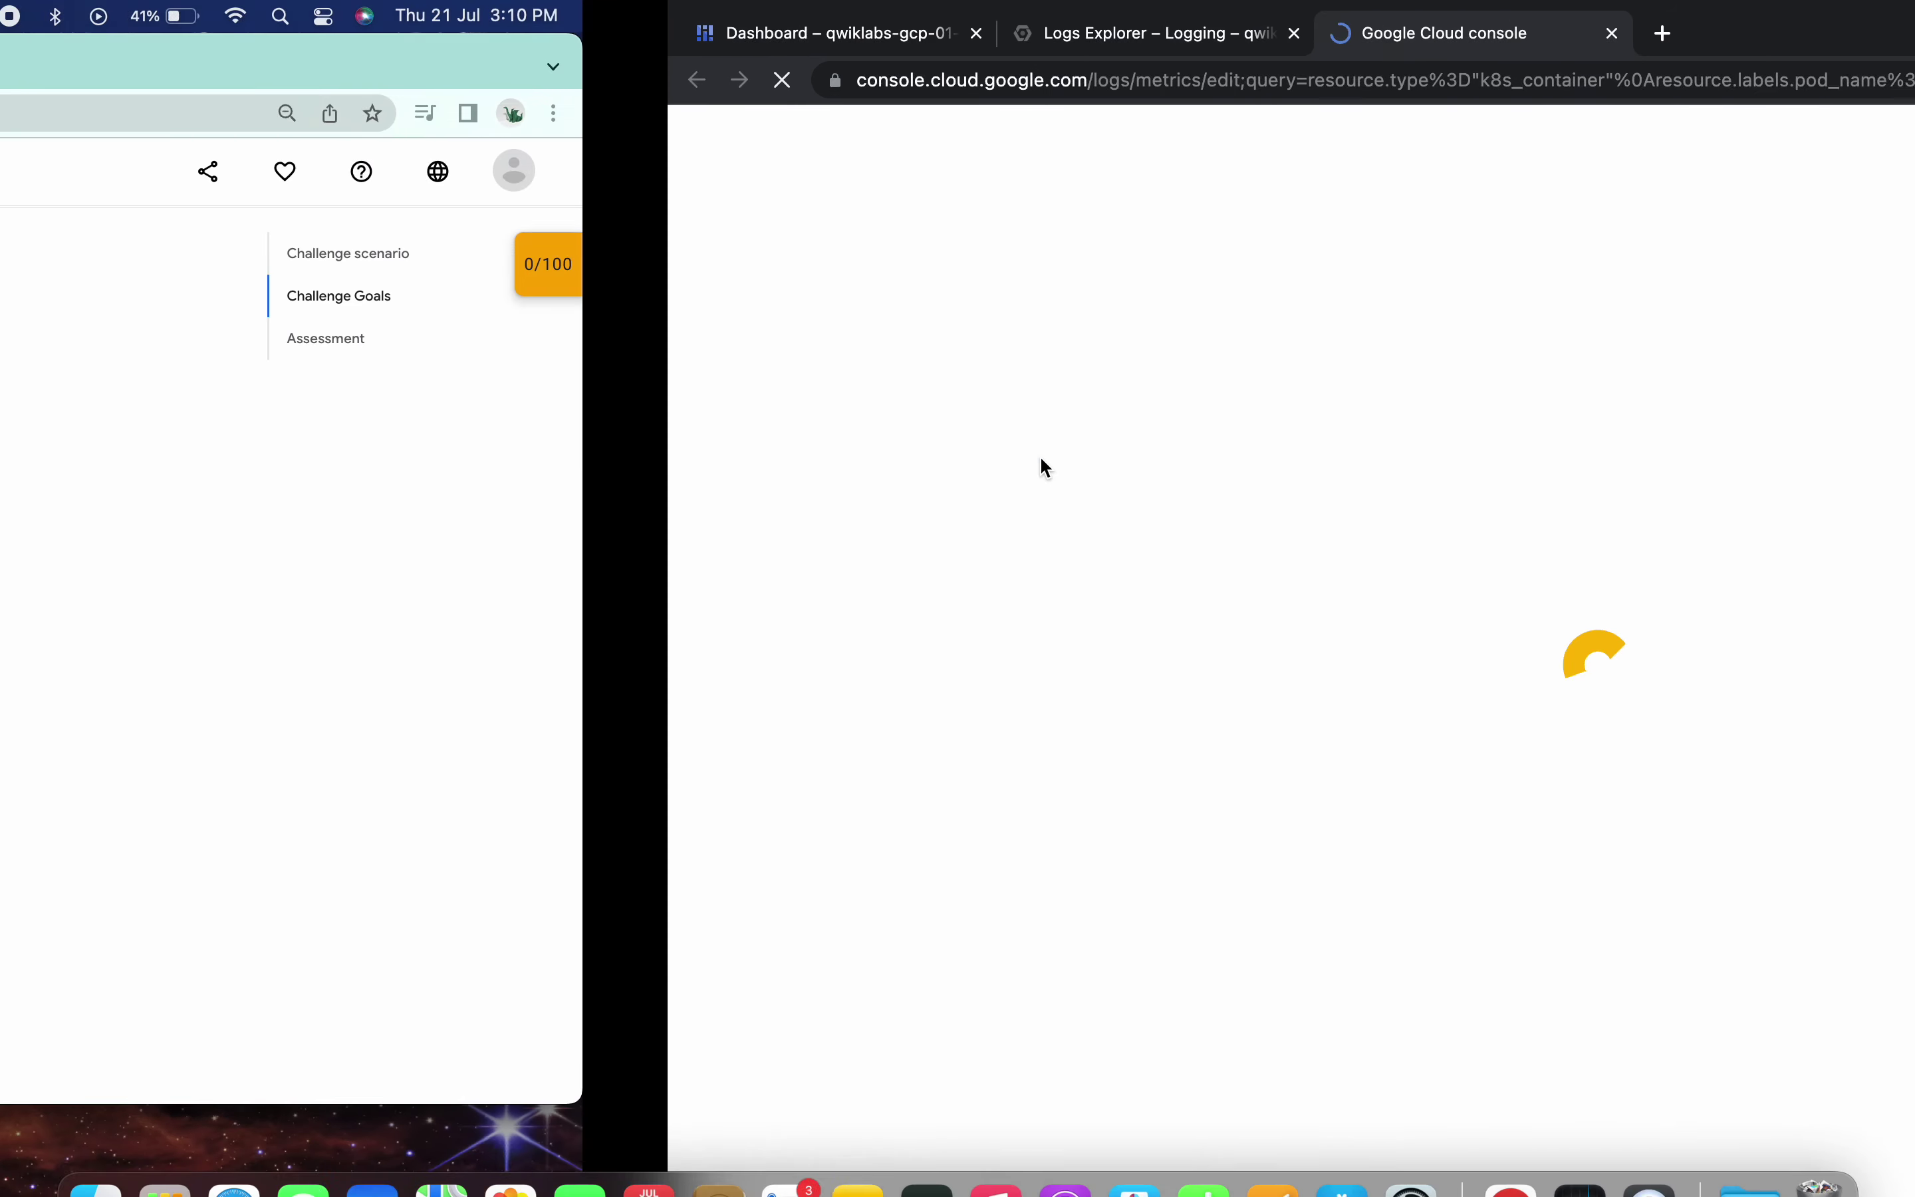
pyautogui.doubleClick(879, 440)
pyautogui.press('super+c')
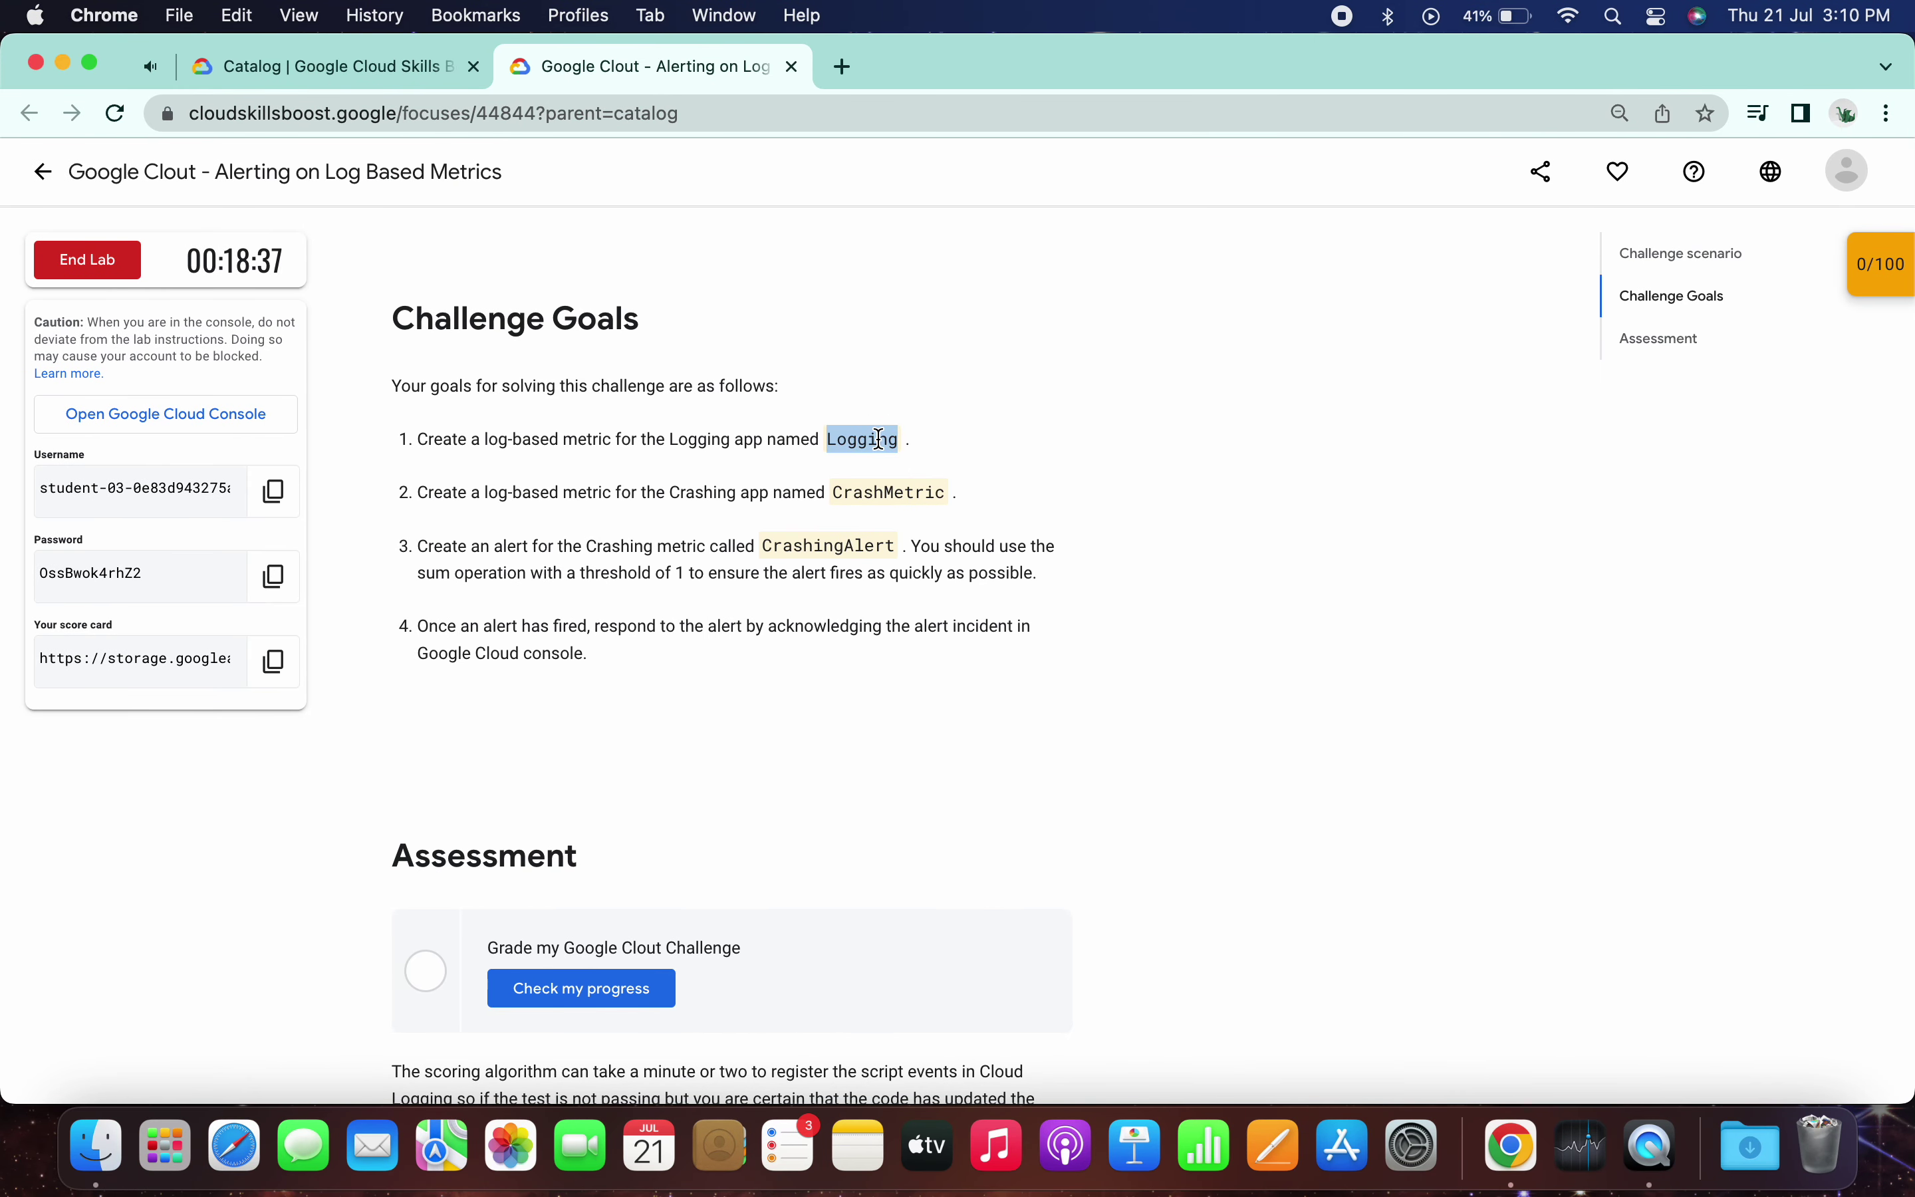
pyautogui.hotkey('ctrl', 'Right')
pyautogui.click(519, 747)
pyautogui.press('super+v')
pyautogui.scroll(-4, 518, 747)
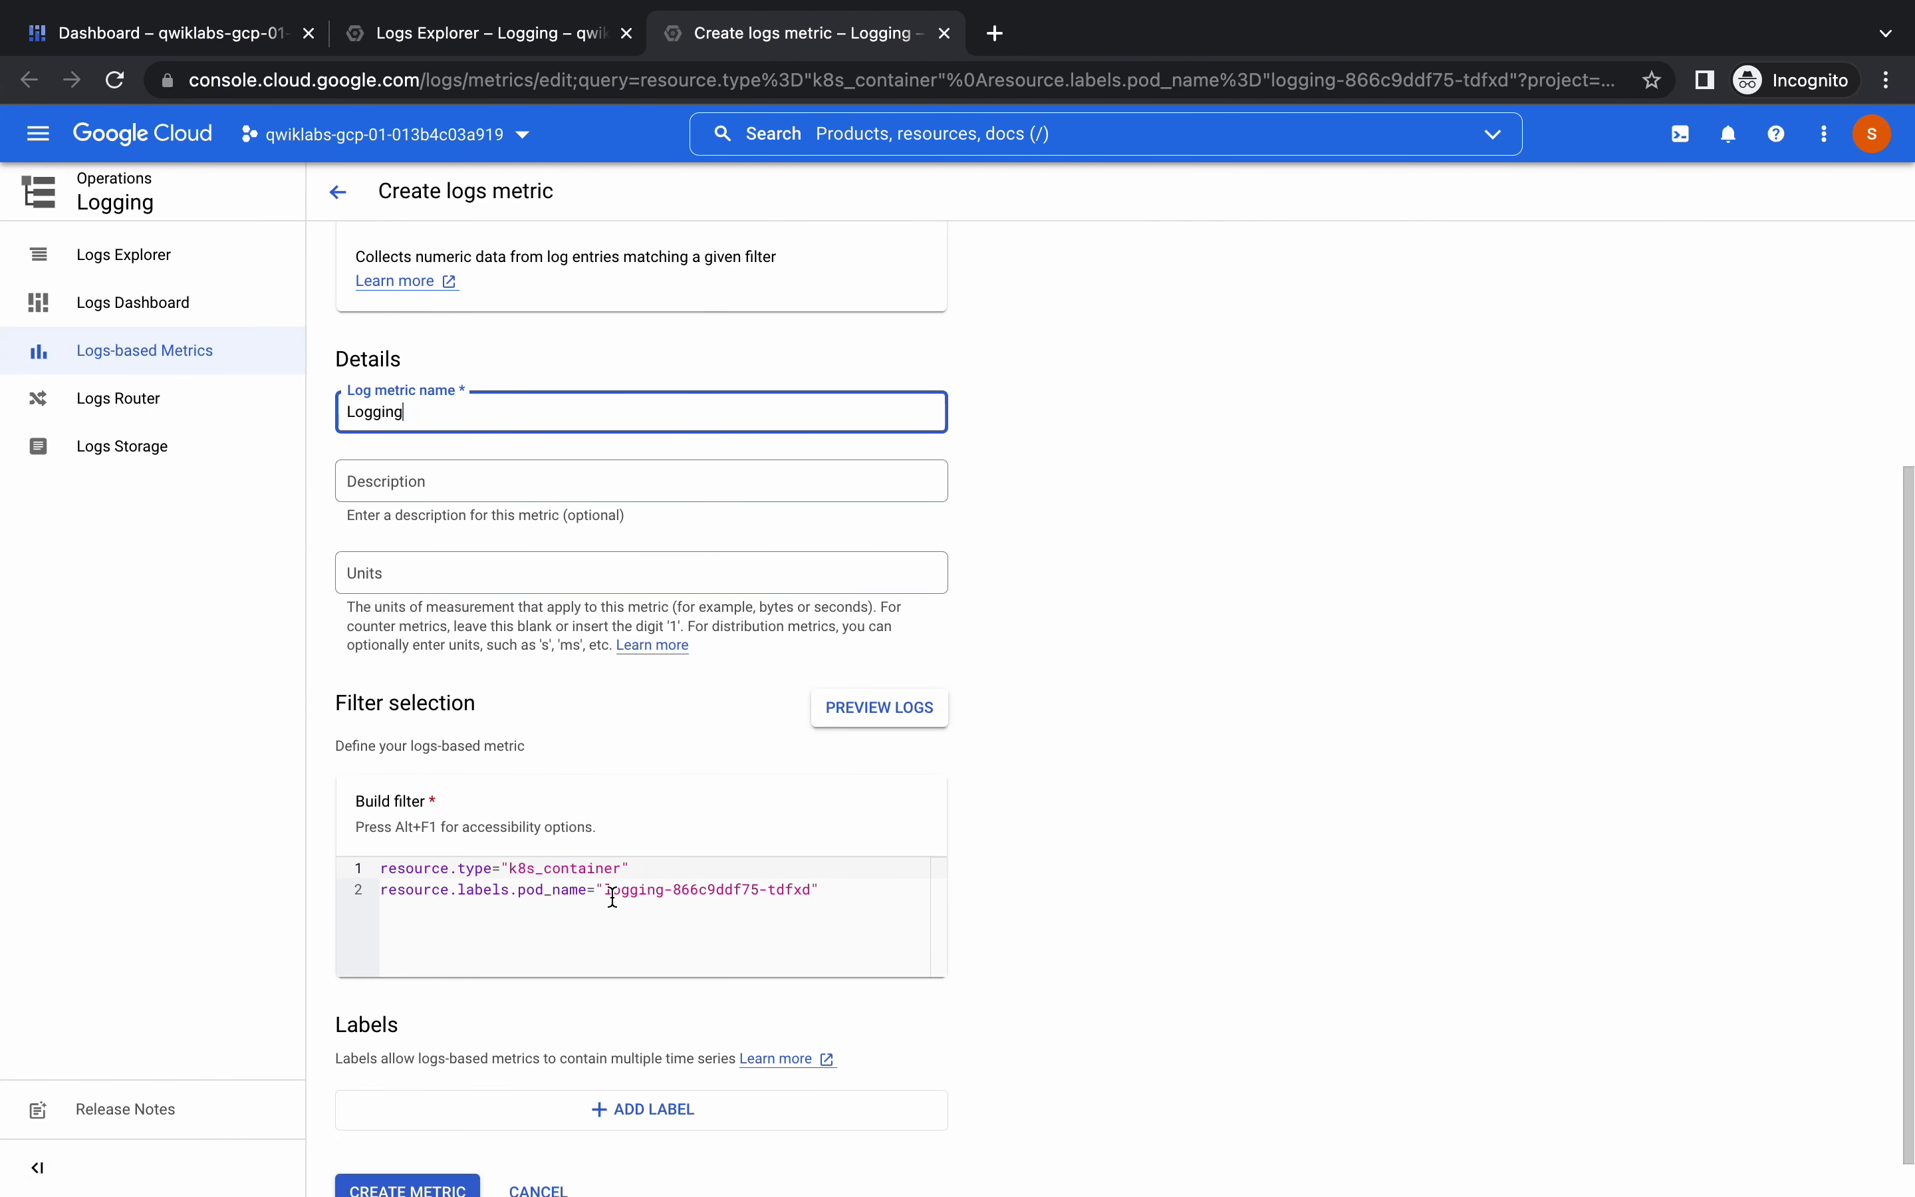
pyautogui.click(431, 1189)
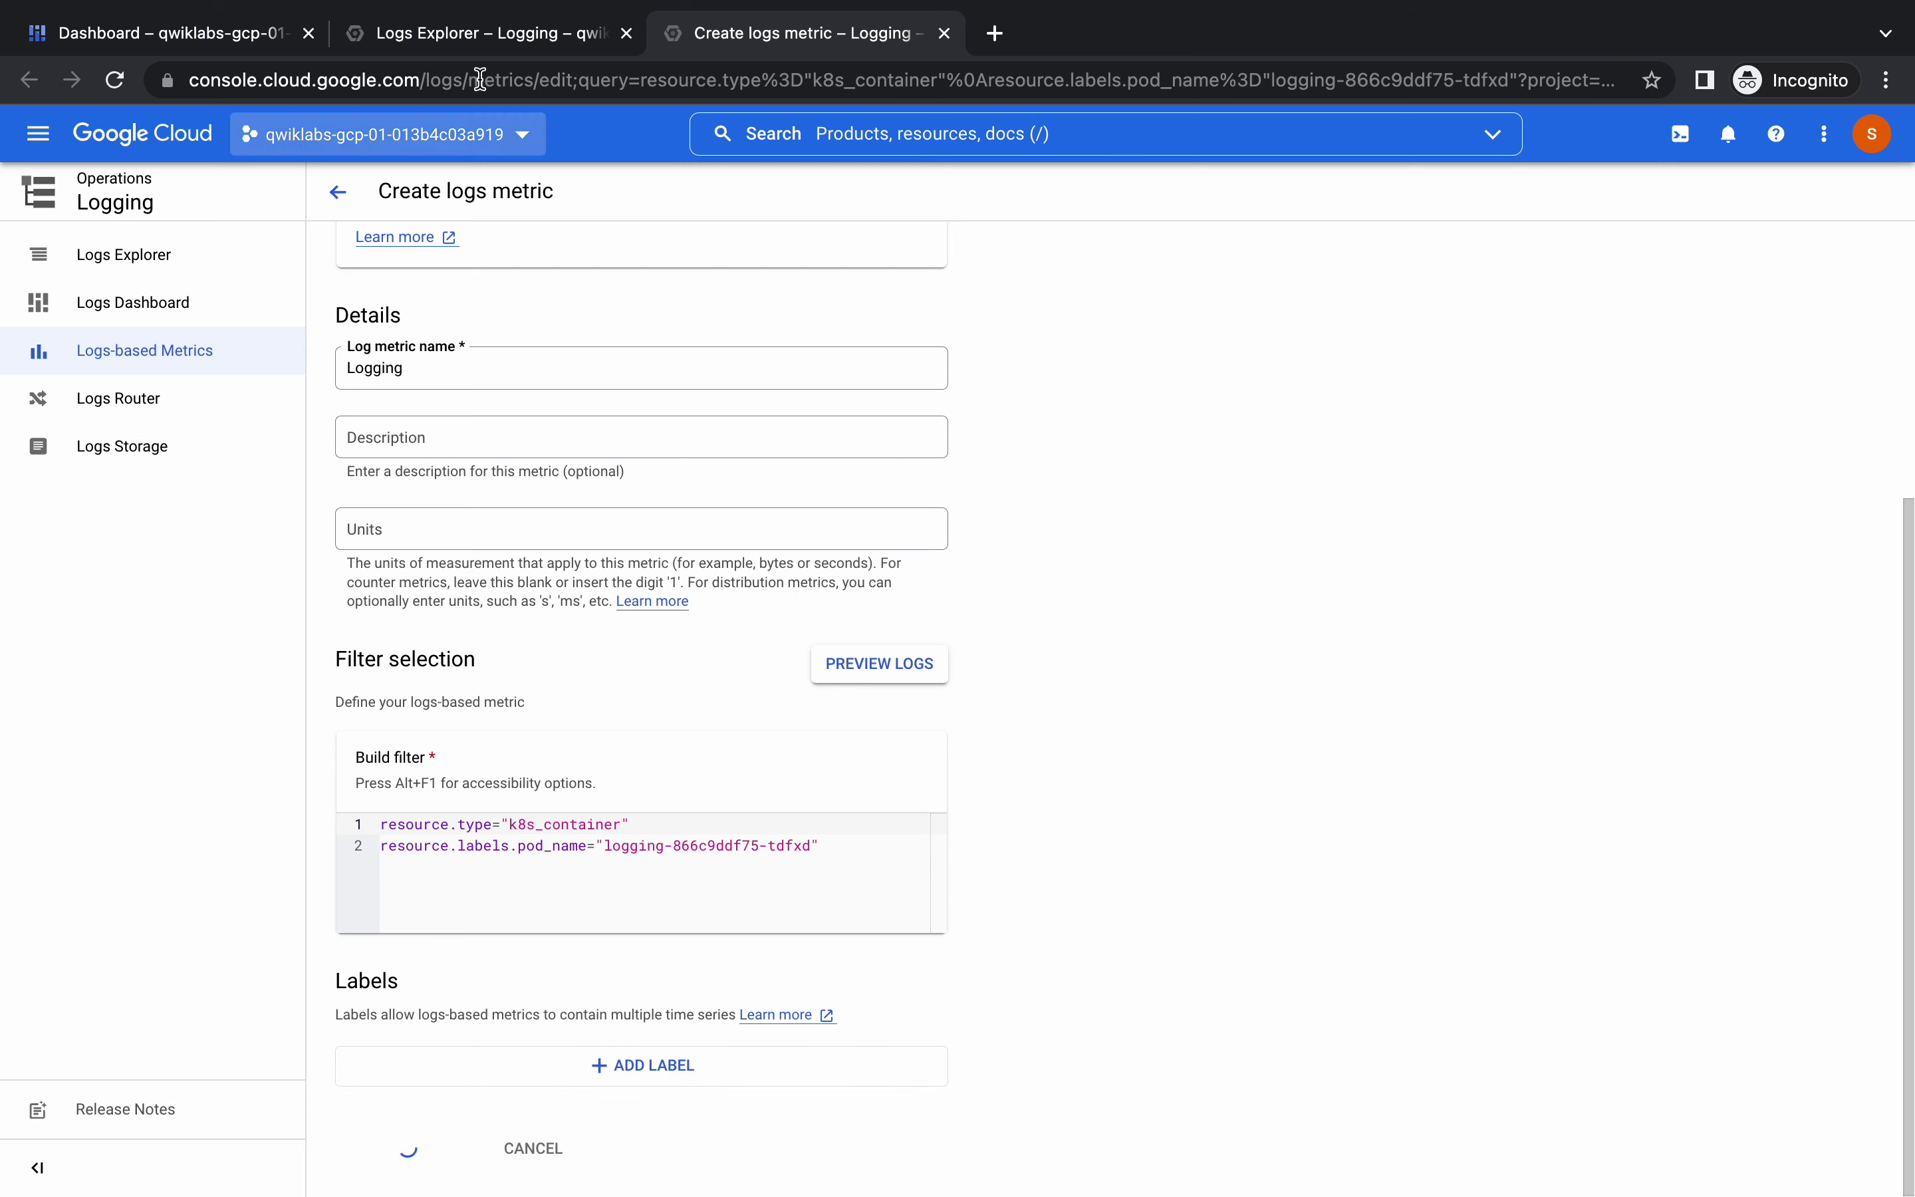
# Return to Logs Explorer, closing the finished metric page, and clear the logging pod filter from the query
pyautogui.click(490, 36)
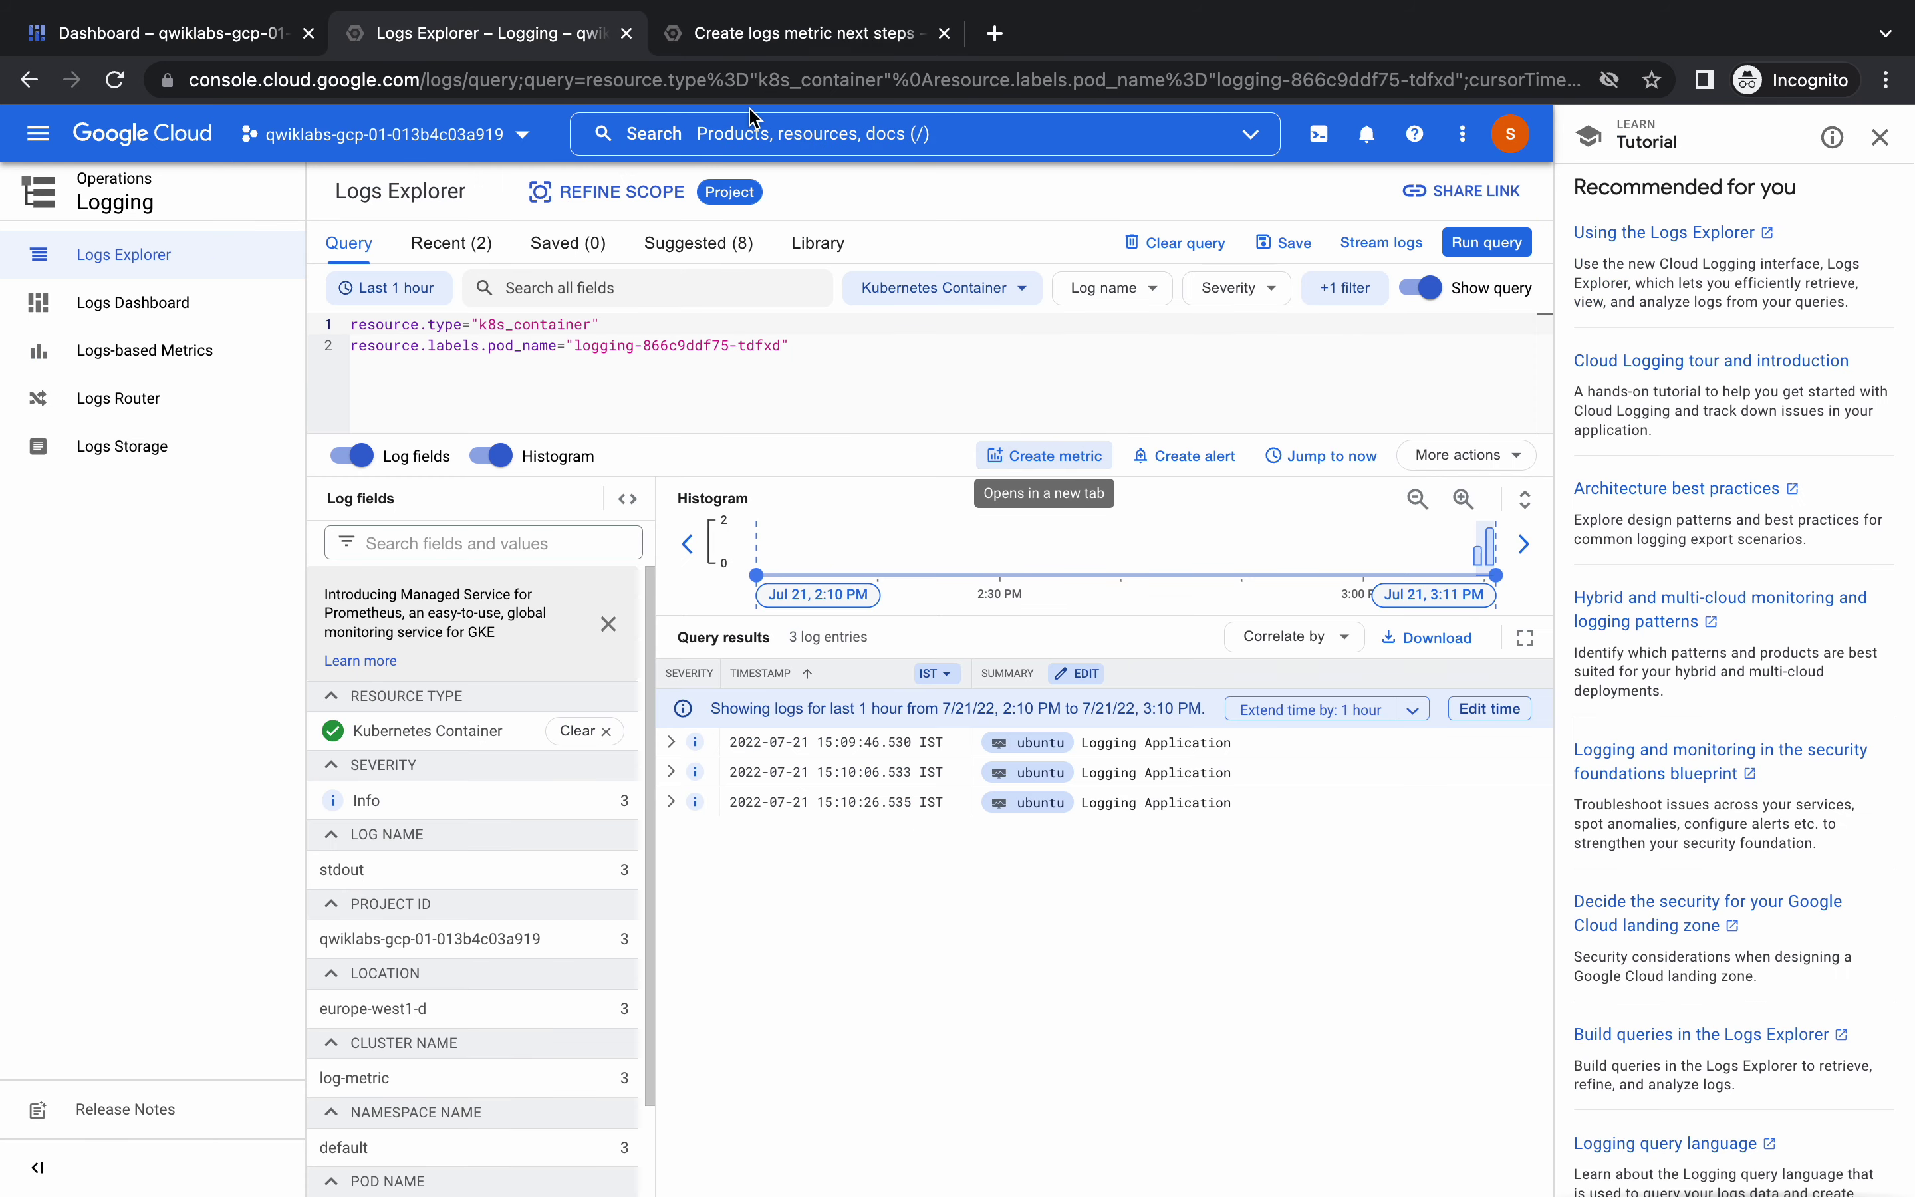
pyautogui.click(945, 33)
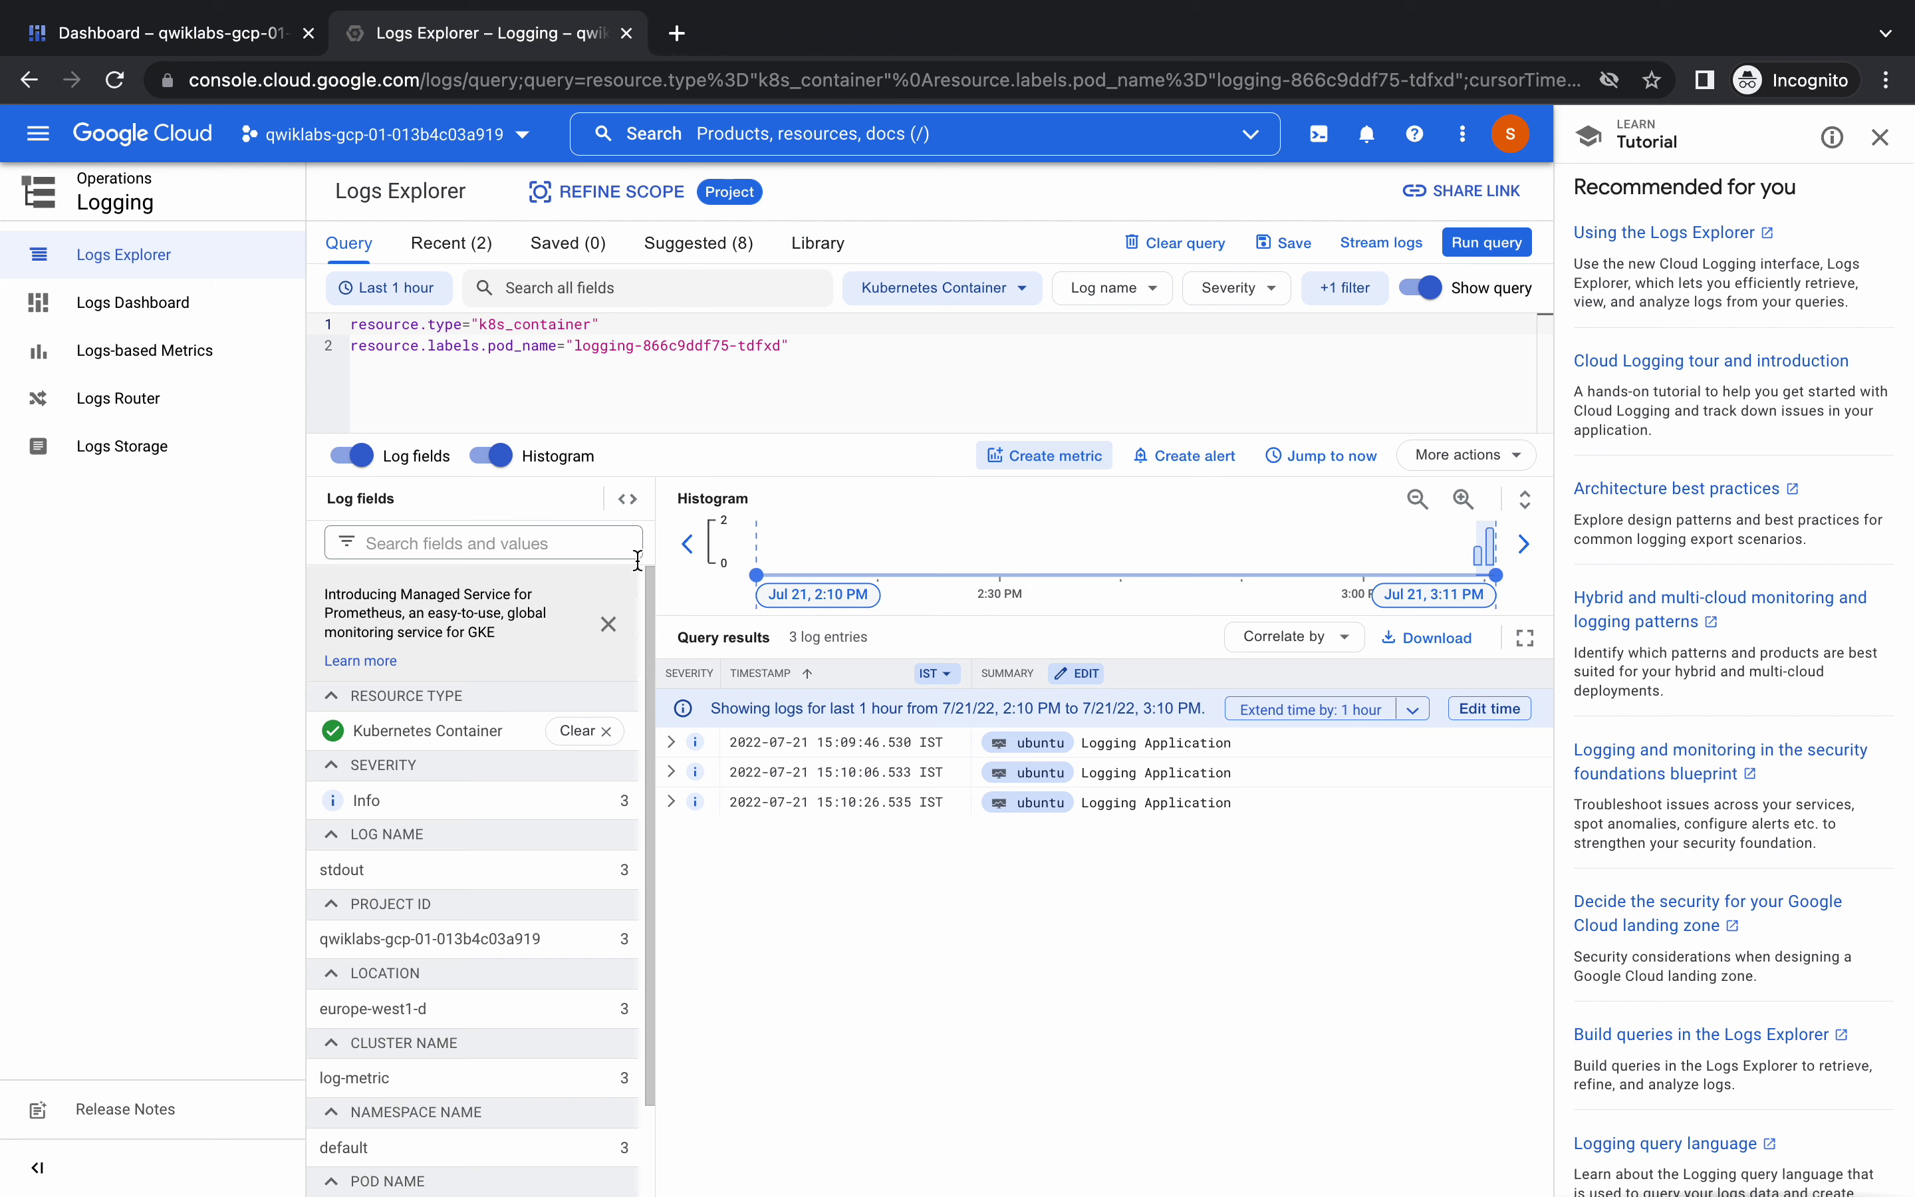
pyautogui.click(608, 624)
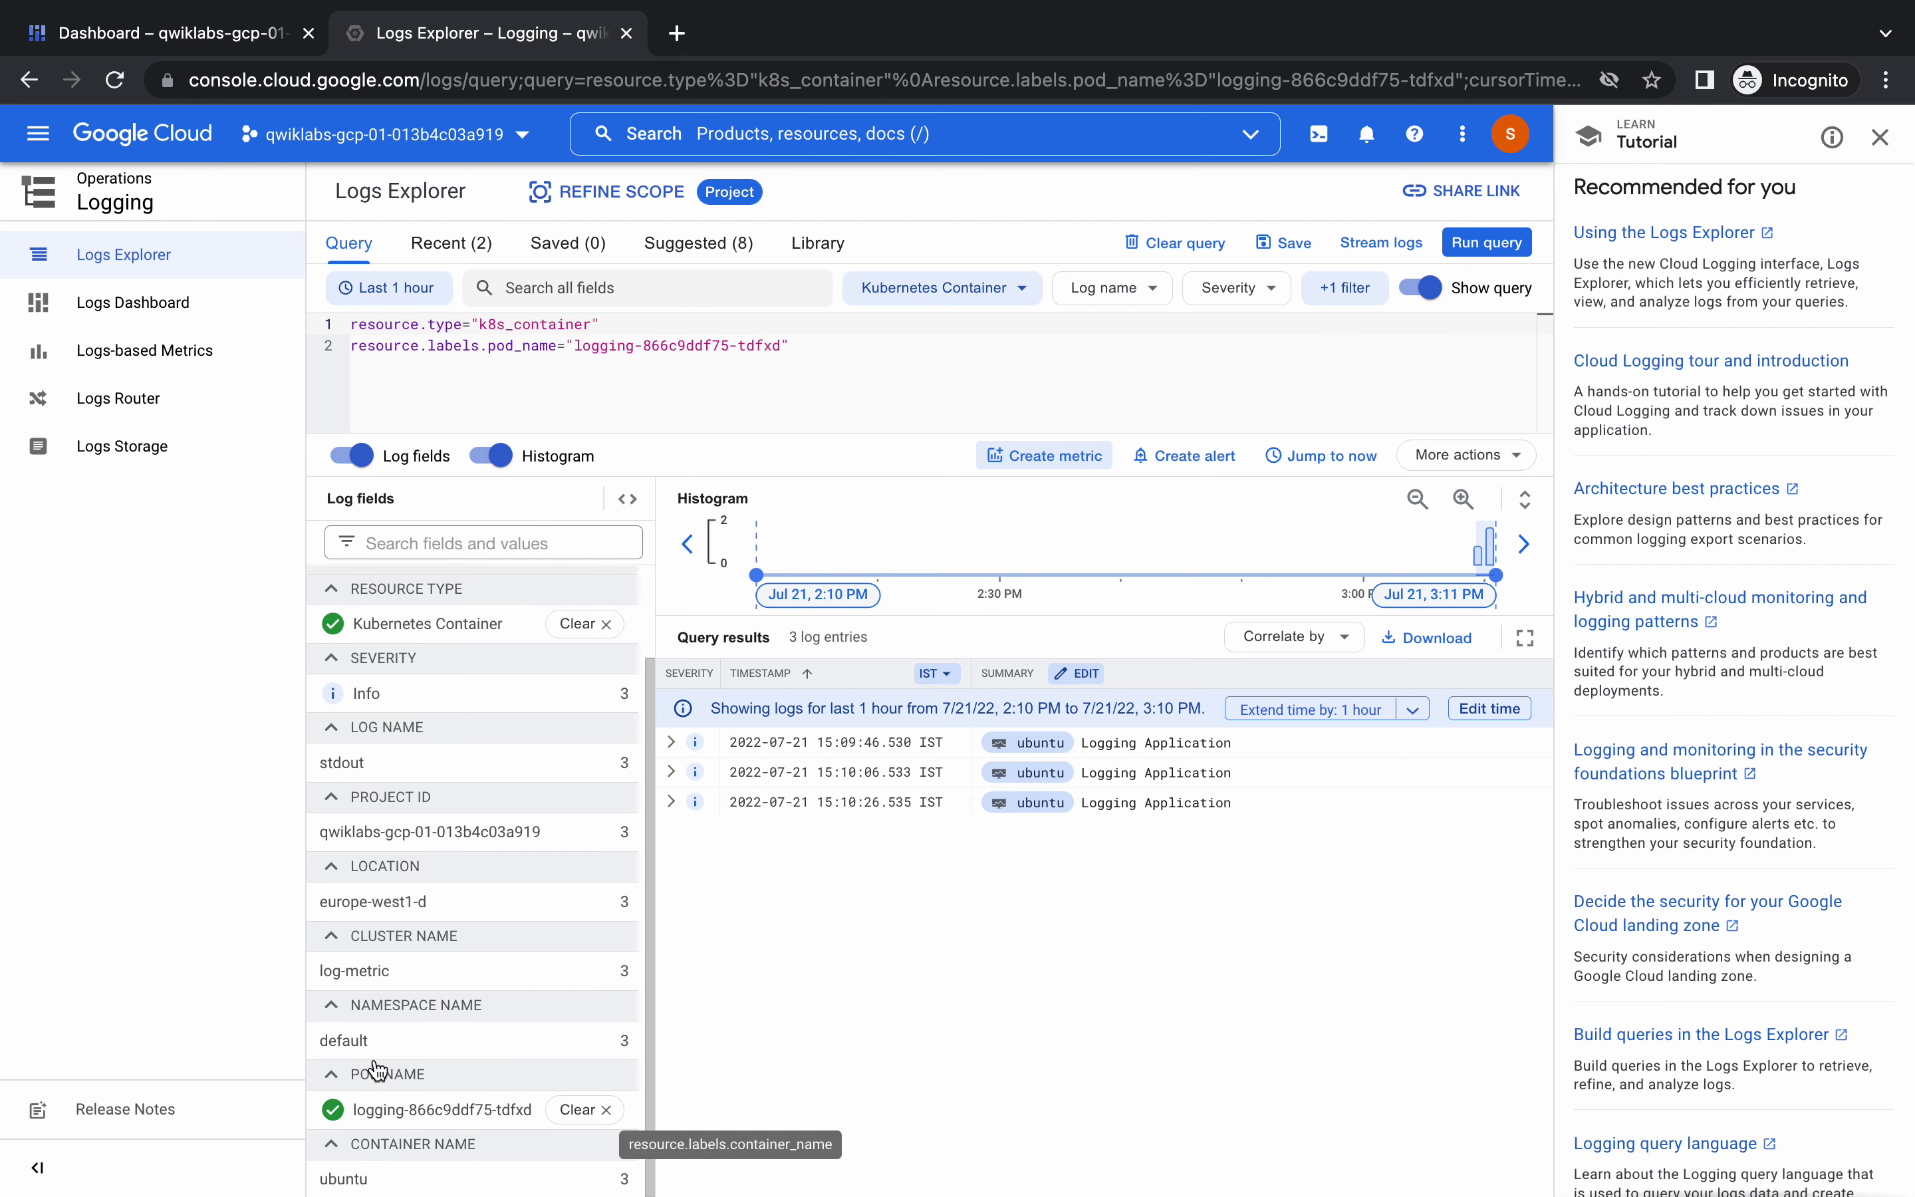
pyautogui.click(608, 1111)
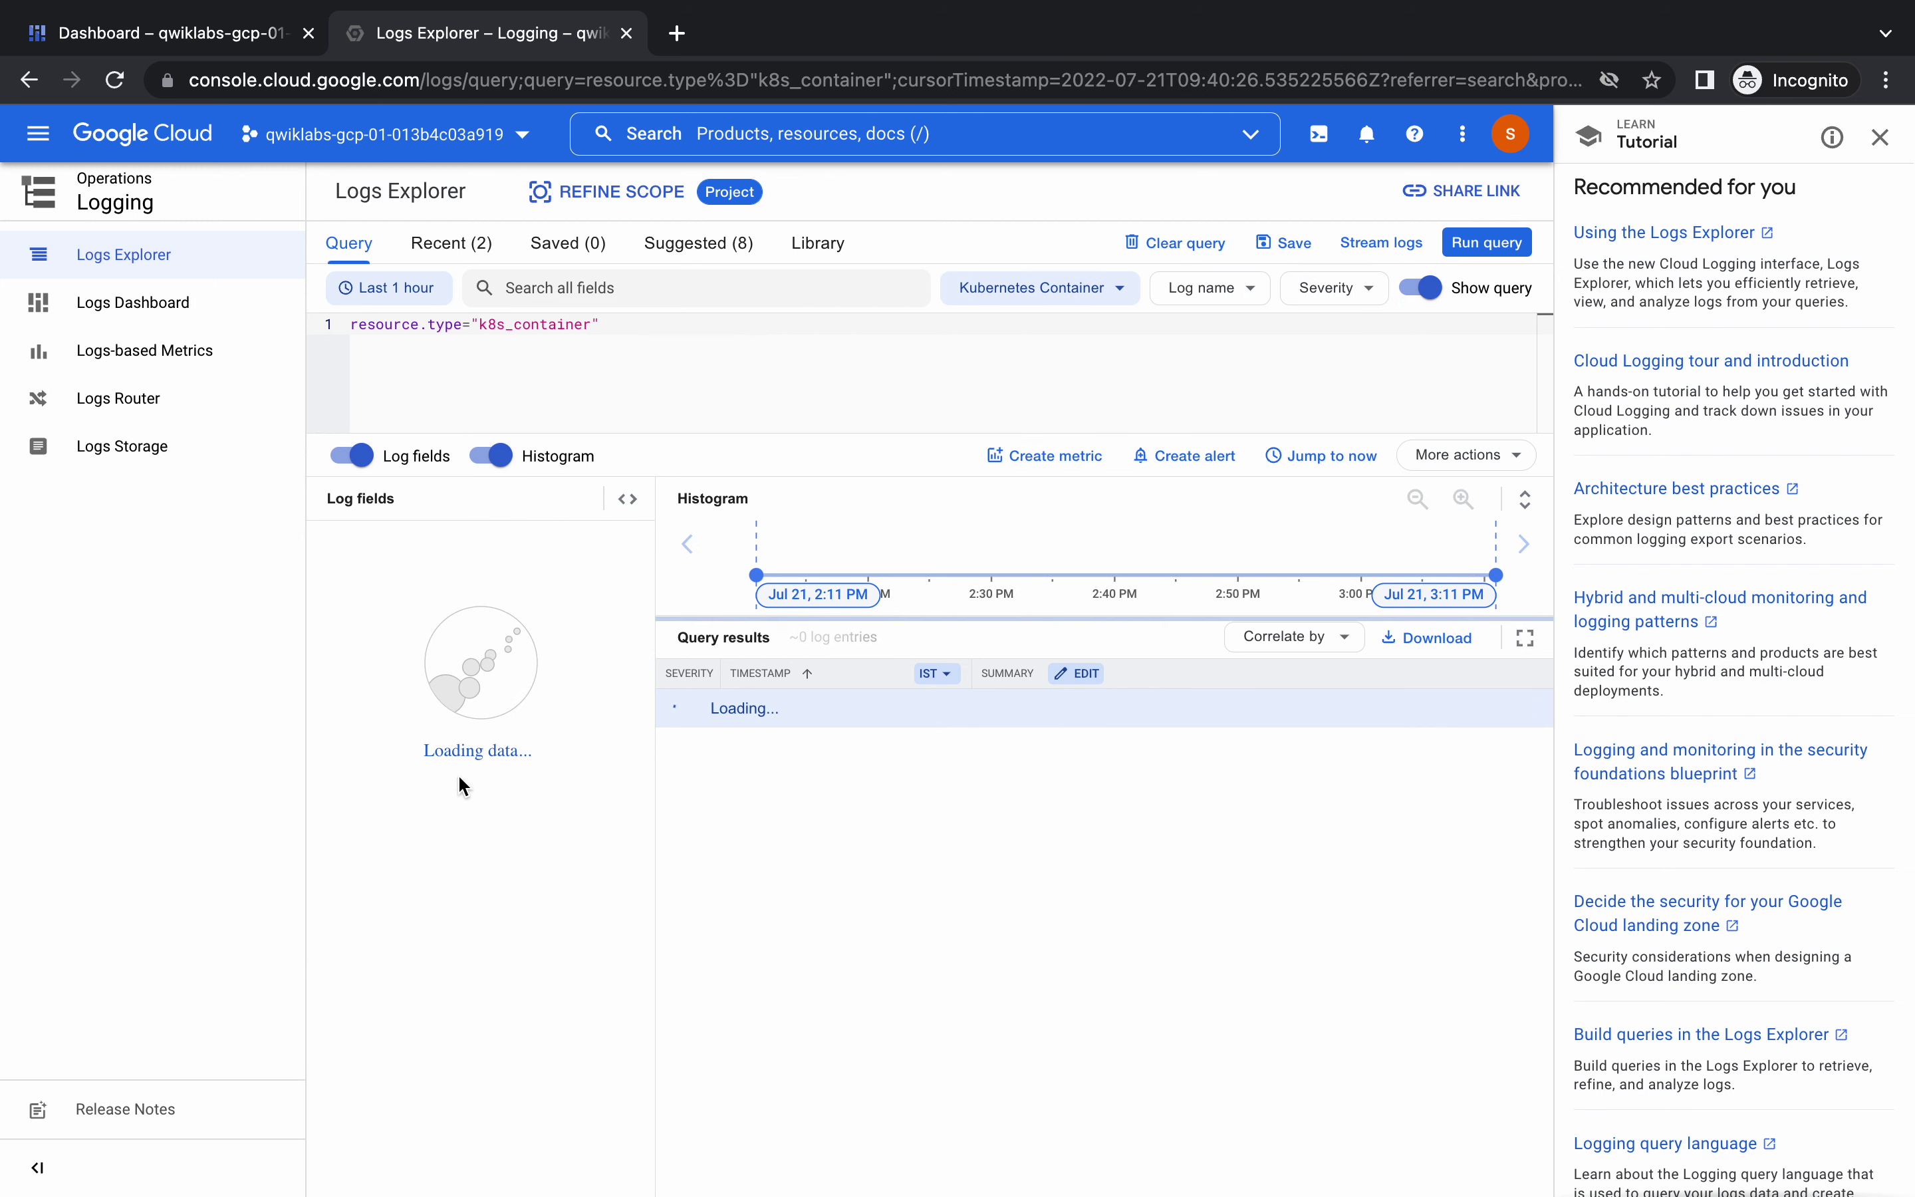
# Filter the container logs to the pod crashing-66945fc89f-f79wg and run the query
pyautogui.scroll(-15, 473, 768)
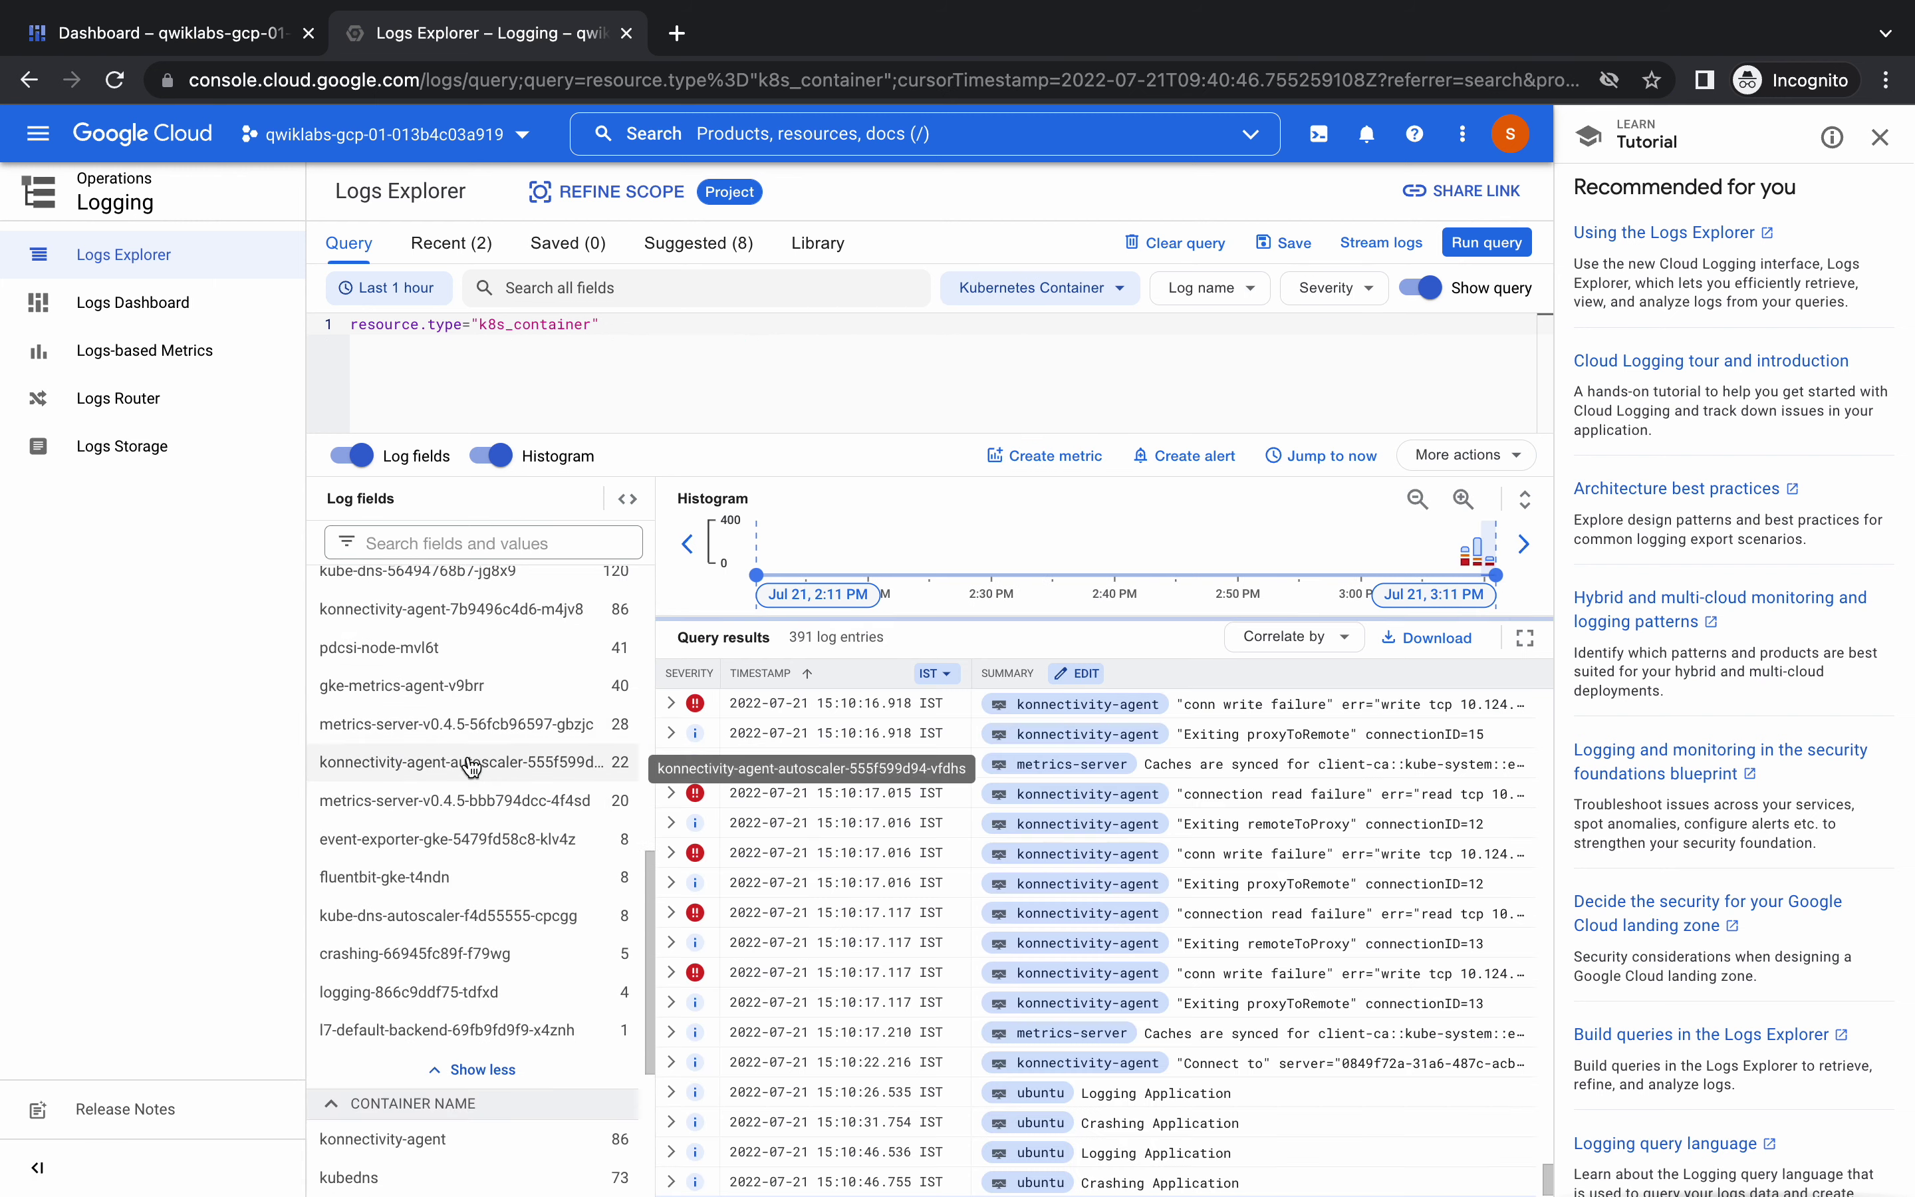
pyautogui.click(461, 851)
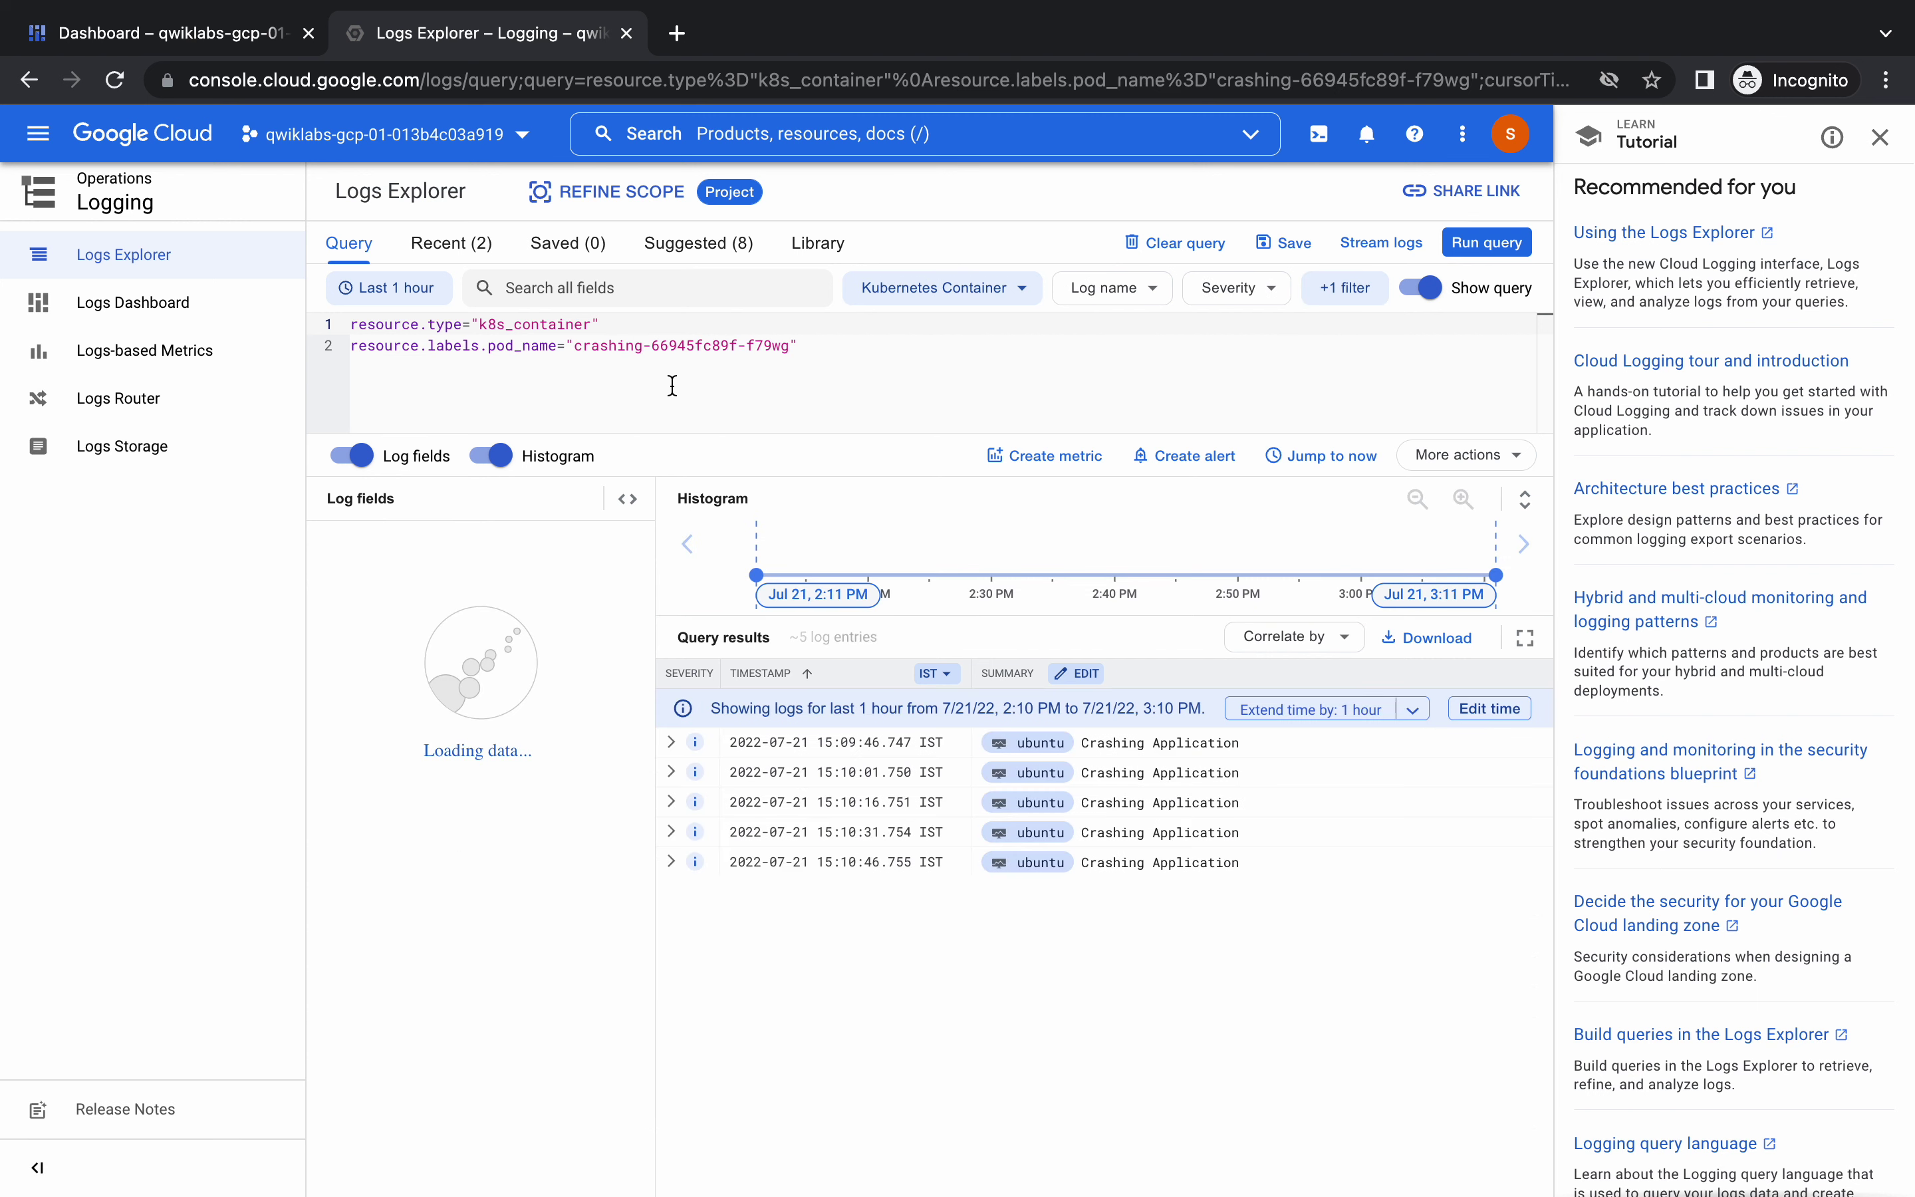
pyautogui.click(1048, 457)
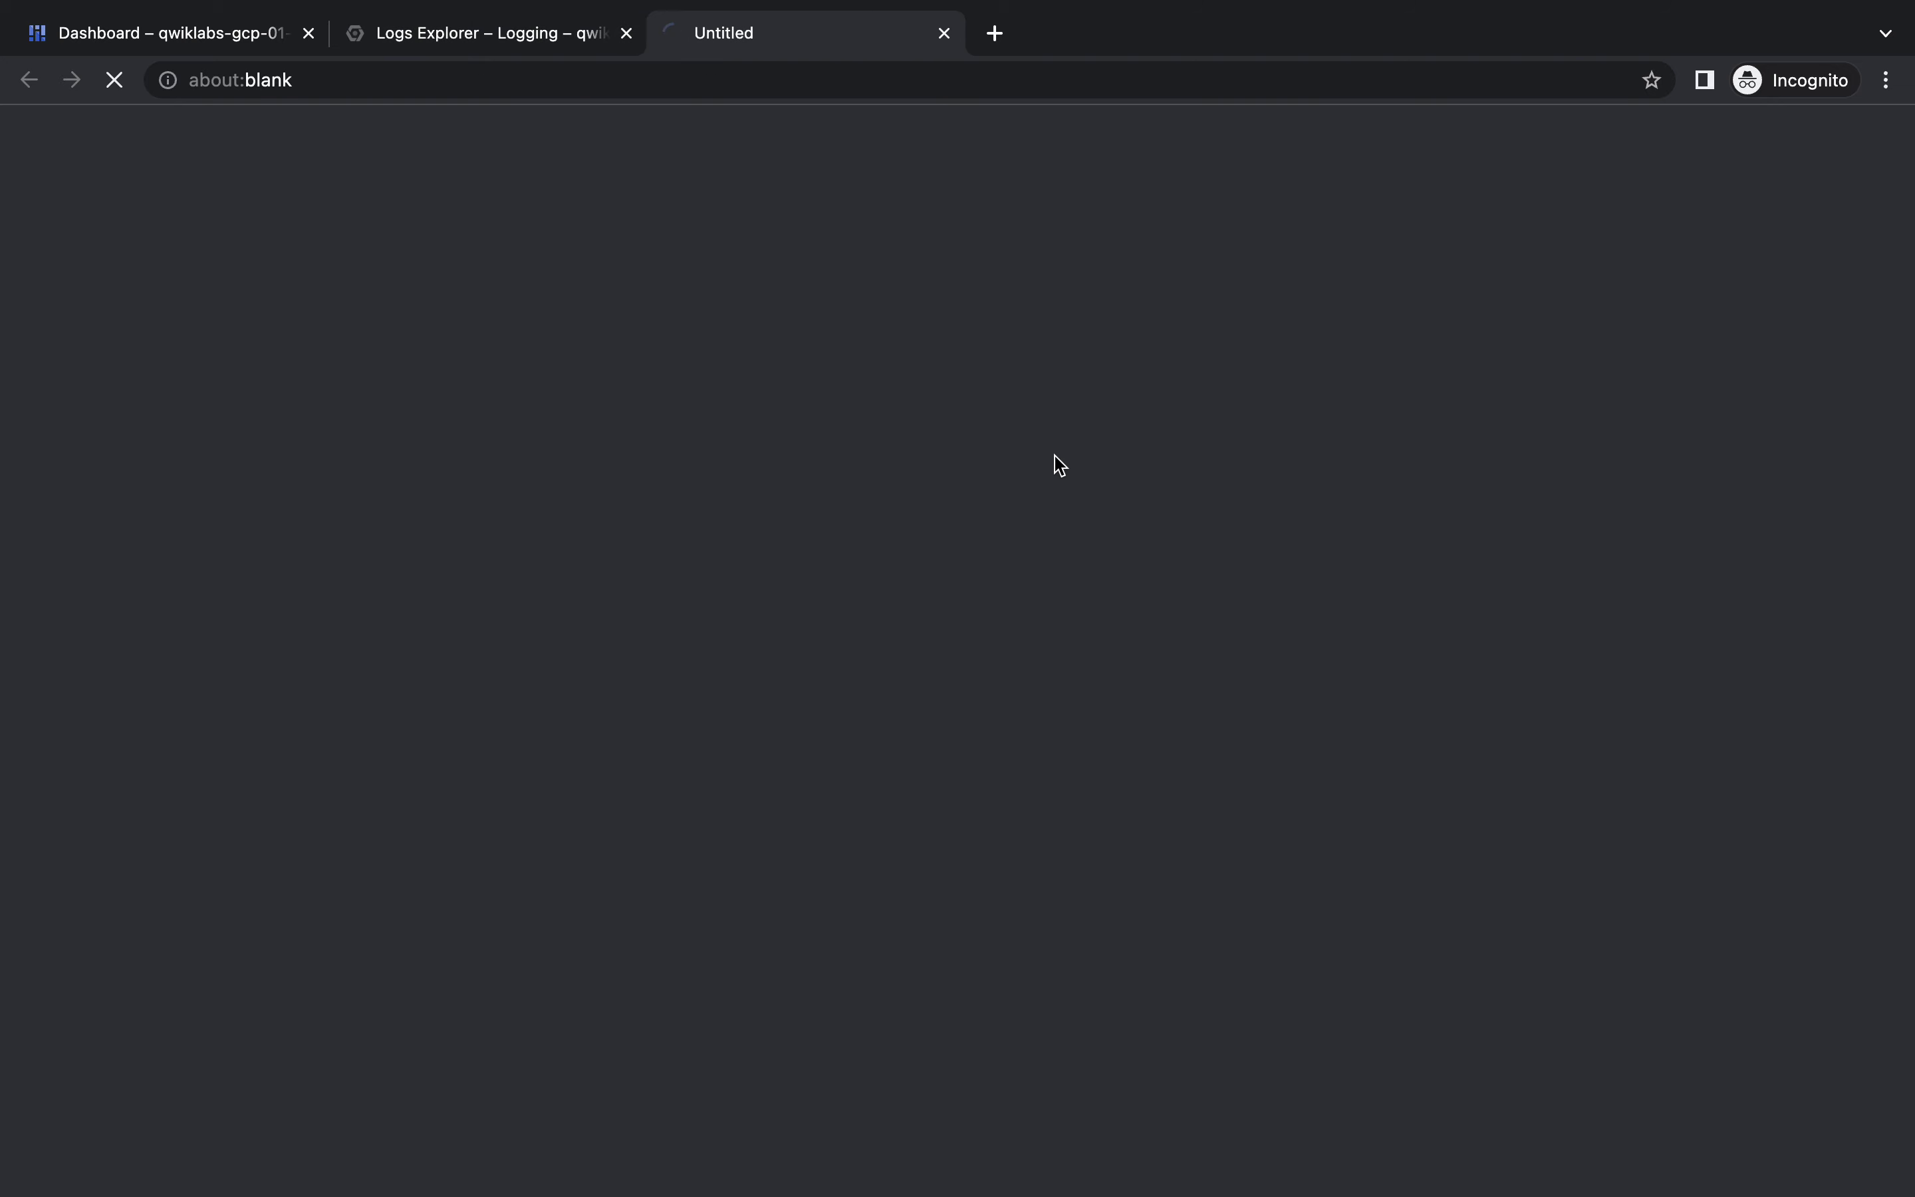
pyautogui.click(945, 33)
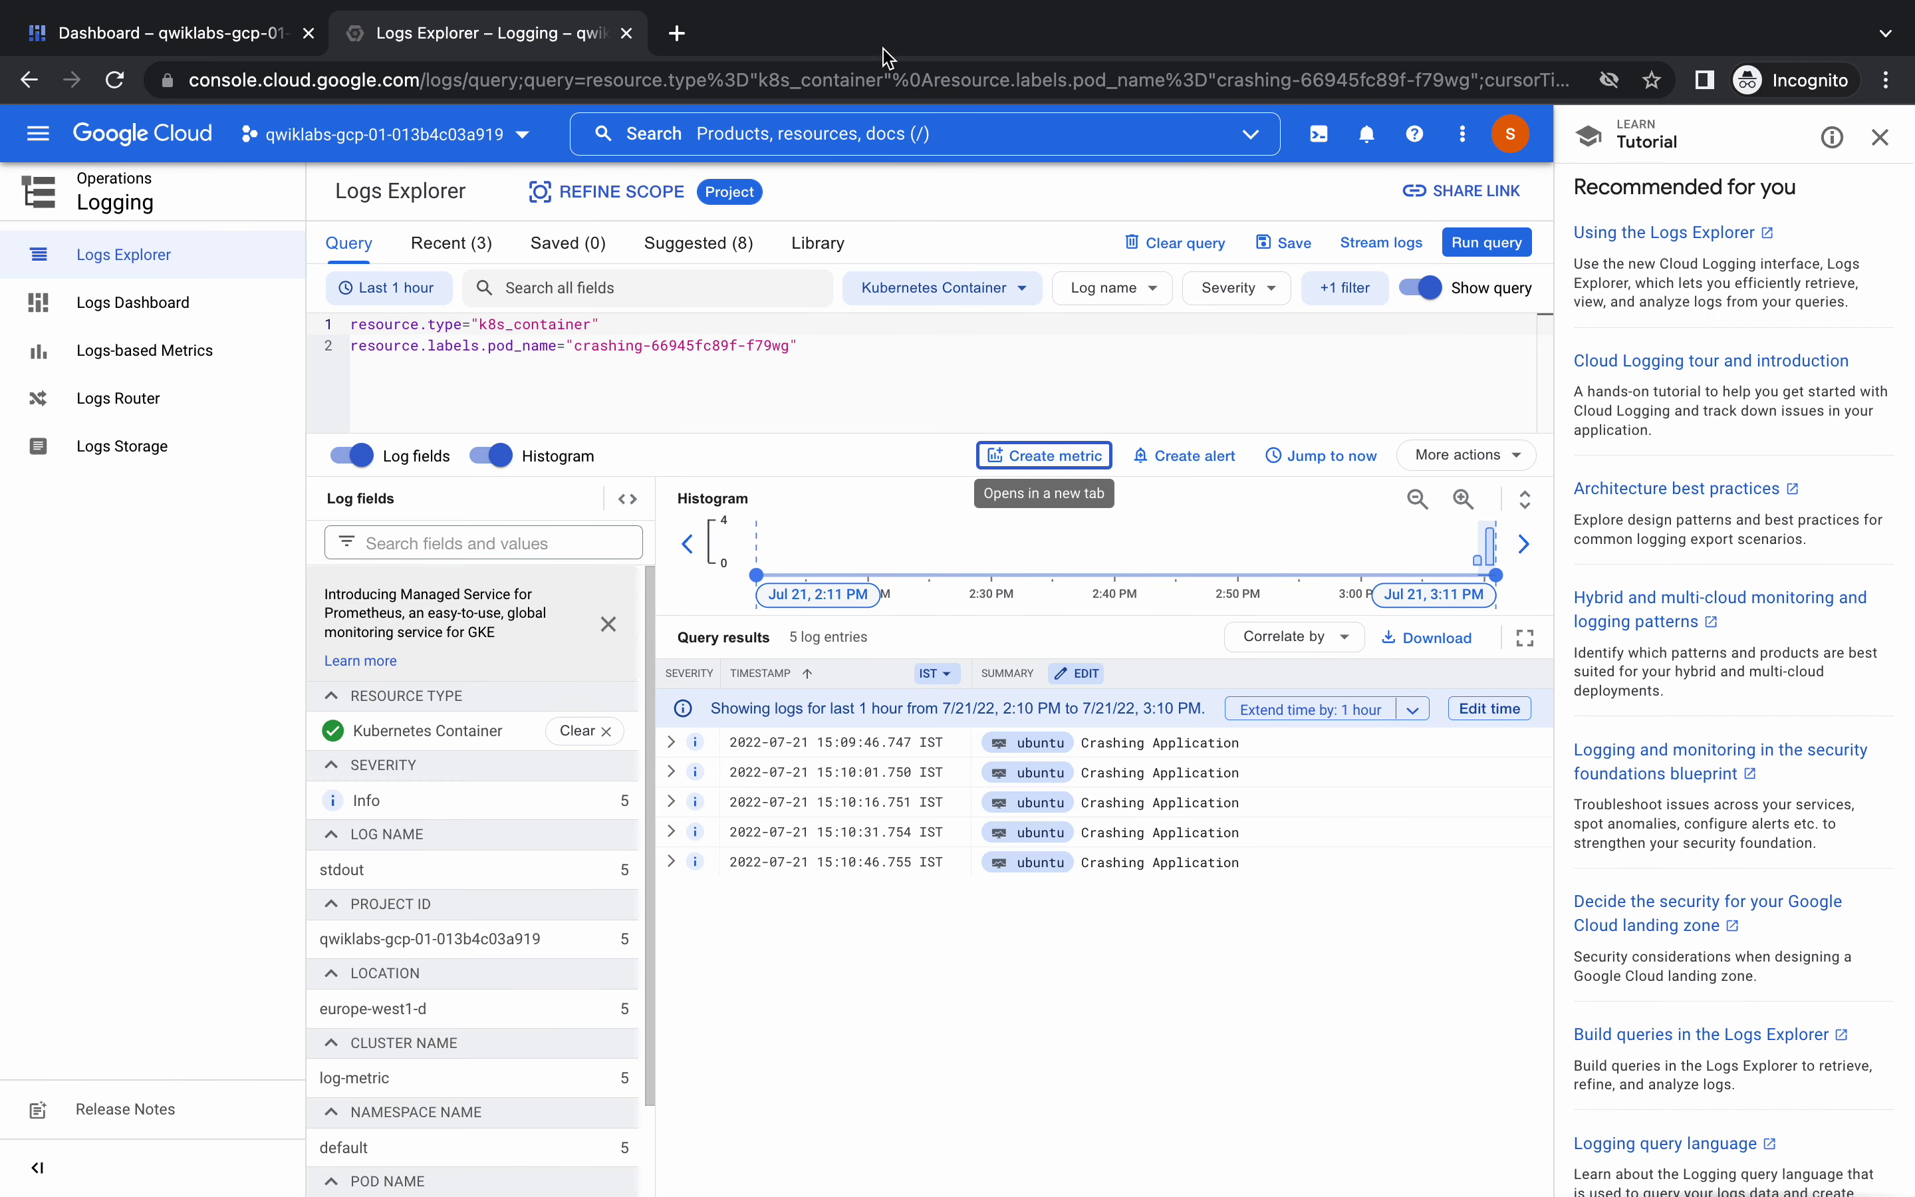
pyautogui.click(1474, 246)
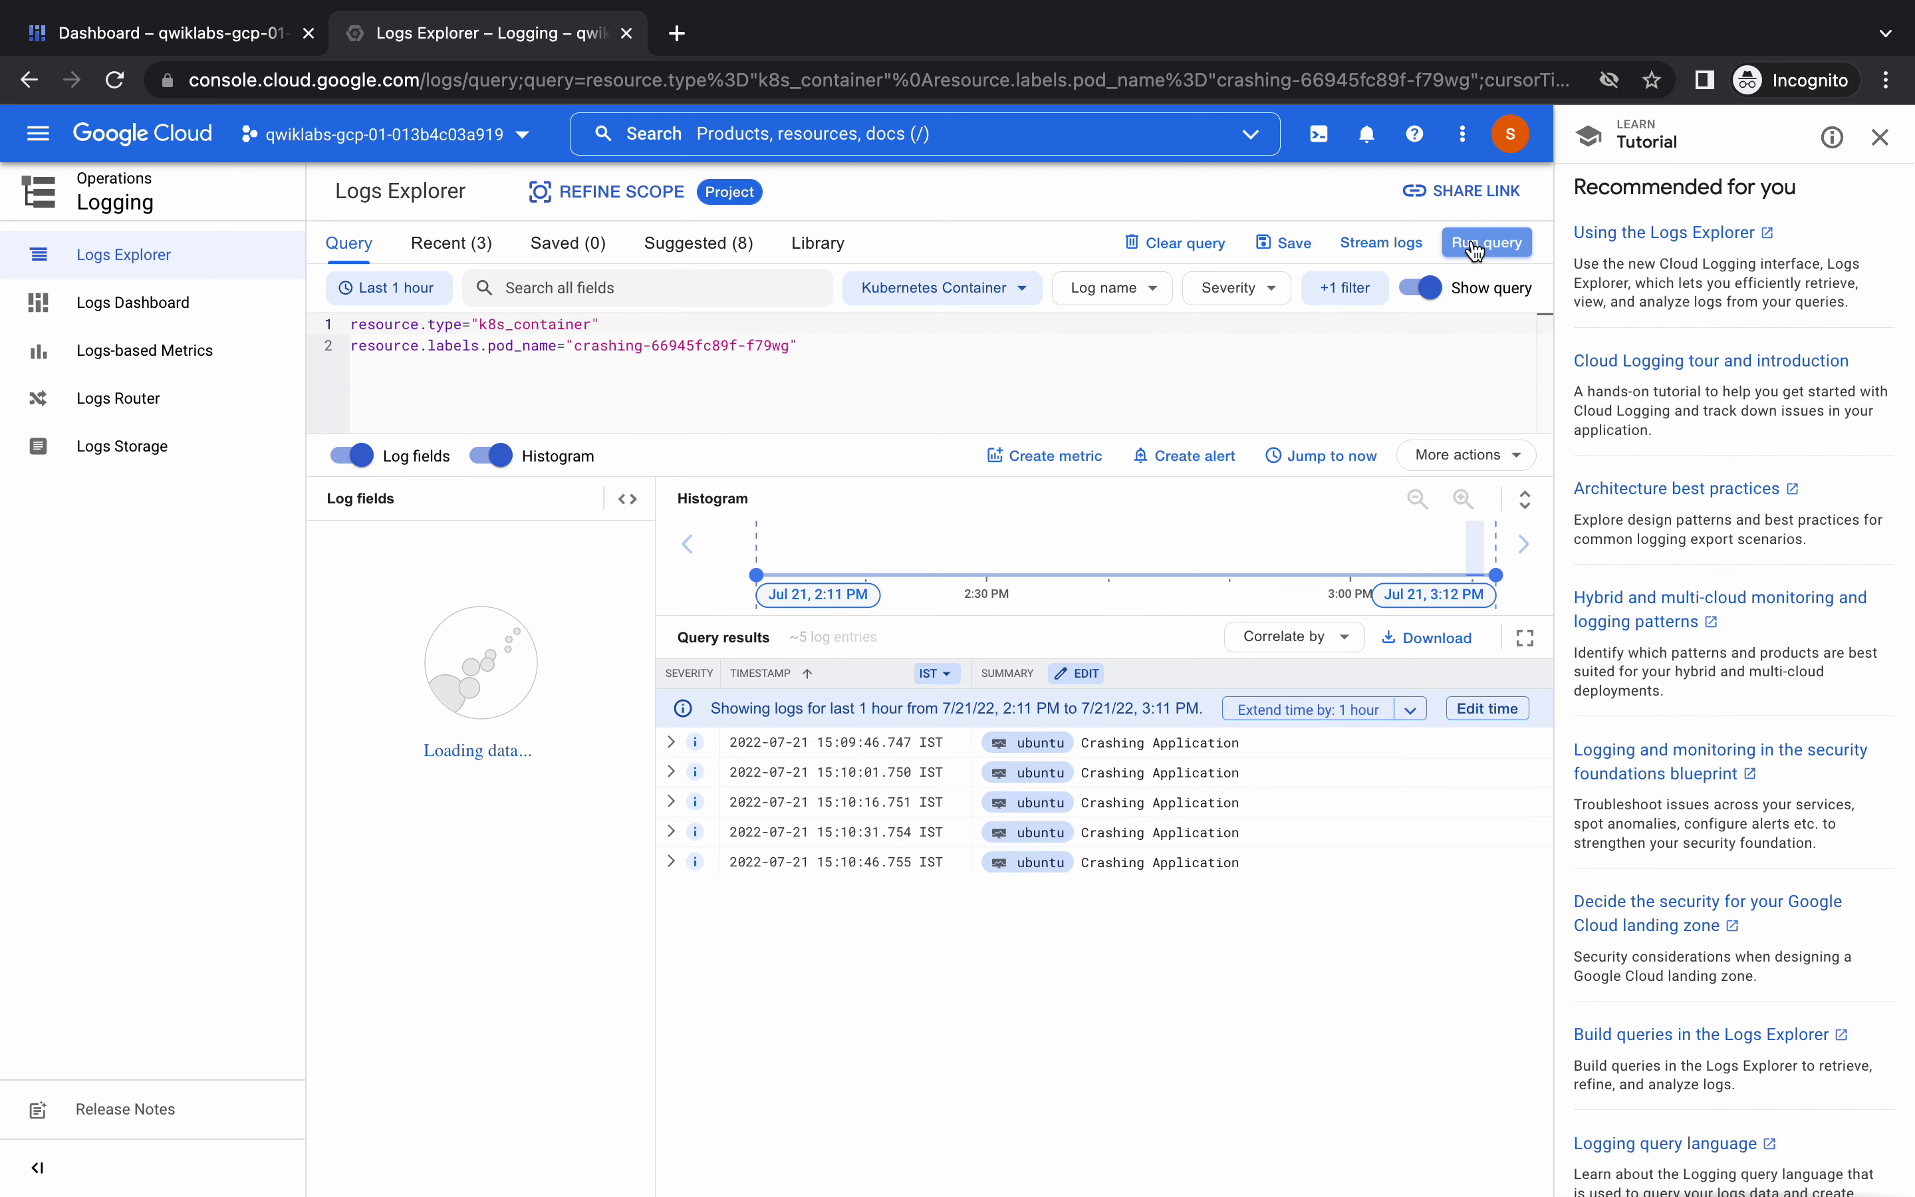
# Create a log-based counter metric from the crashing pod query, using the name CrashMetric copied from the lab goals
pyautogui.click(1053, 456)
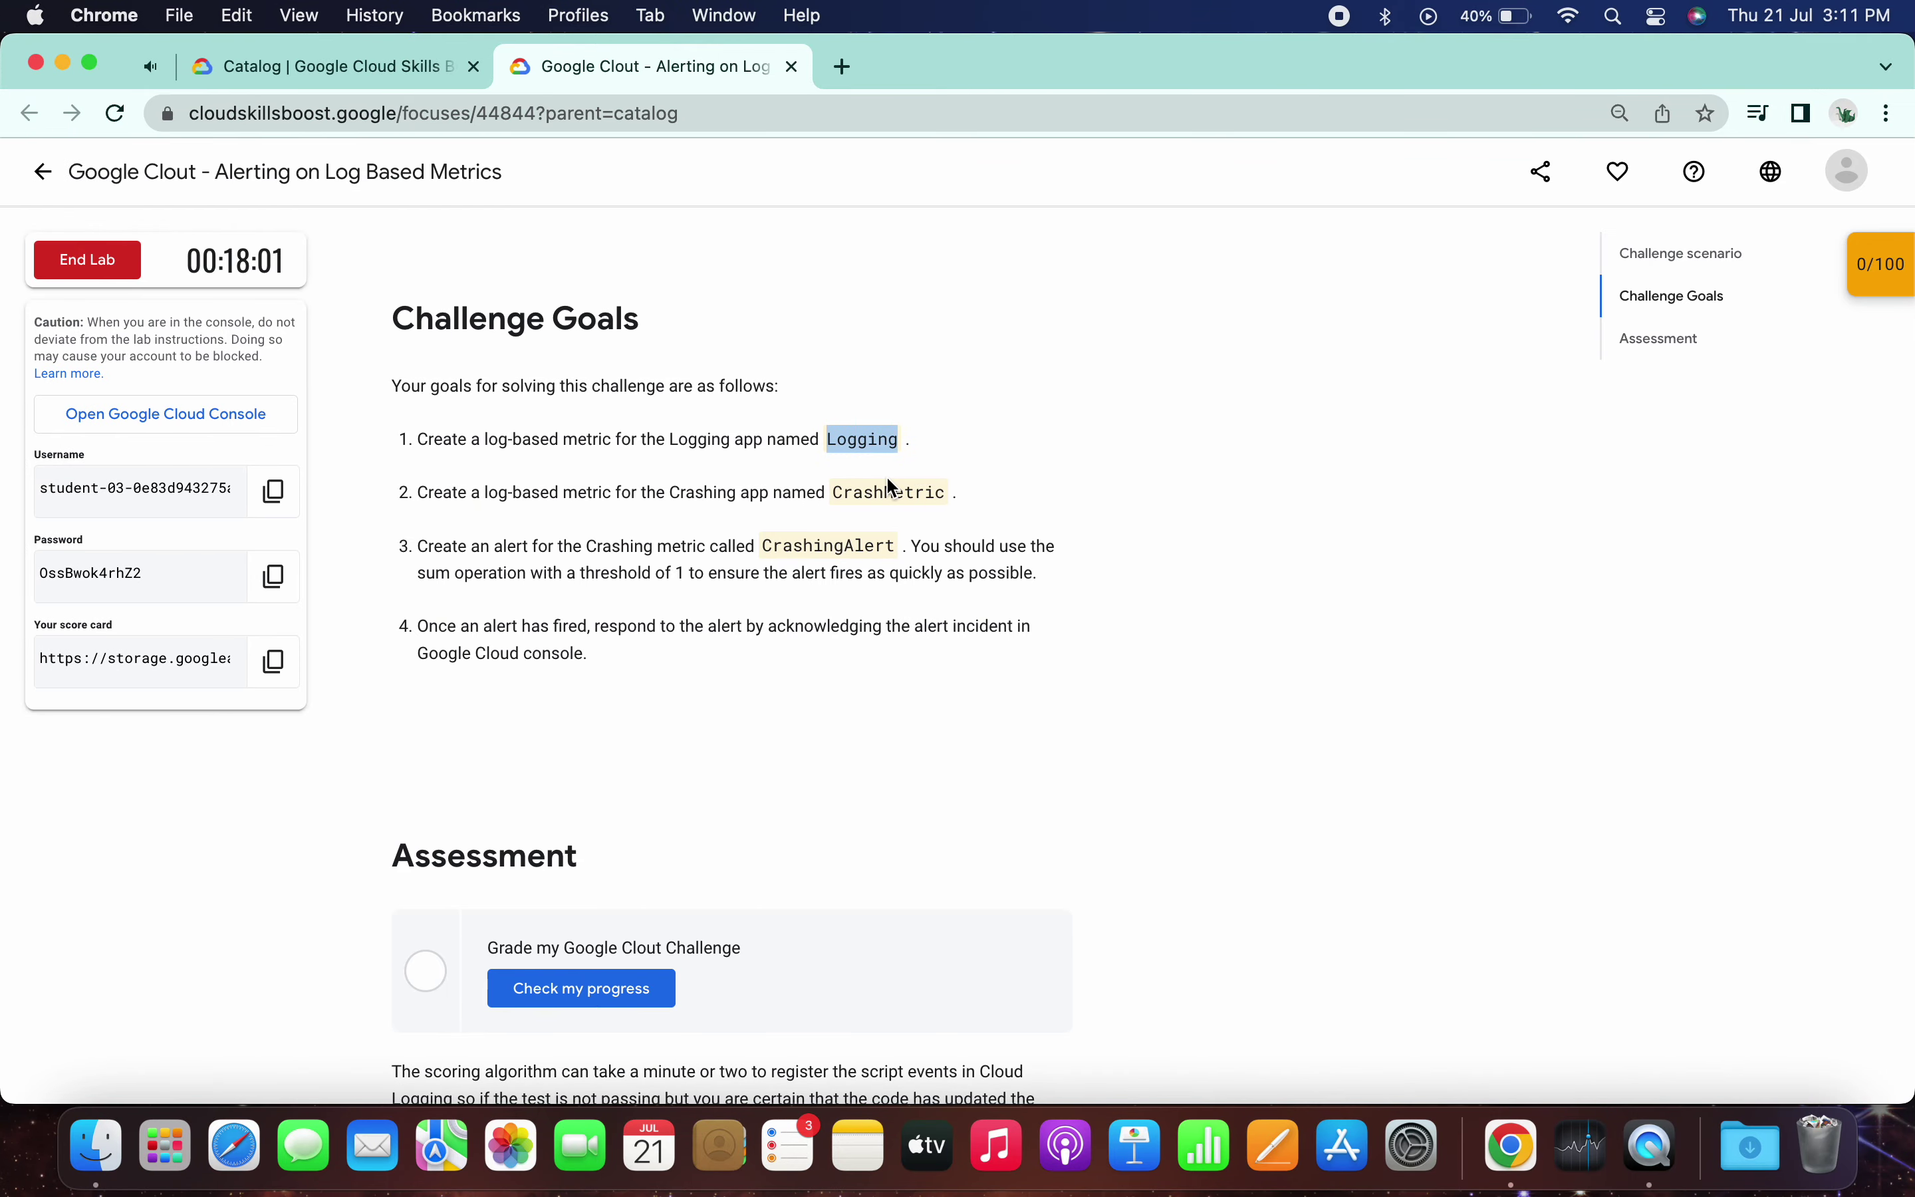
pyautogui.doubleClick(890, 485)
pyautogui.press('super+c')
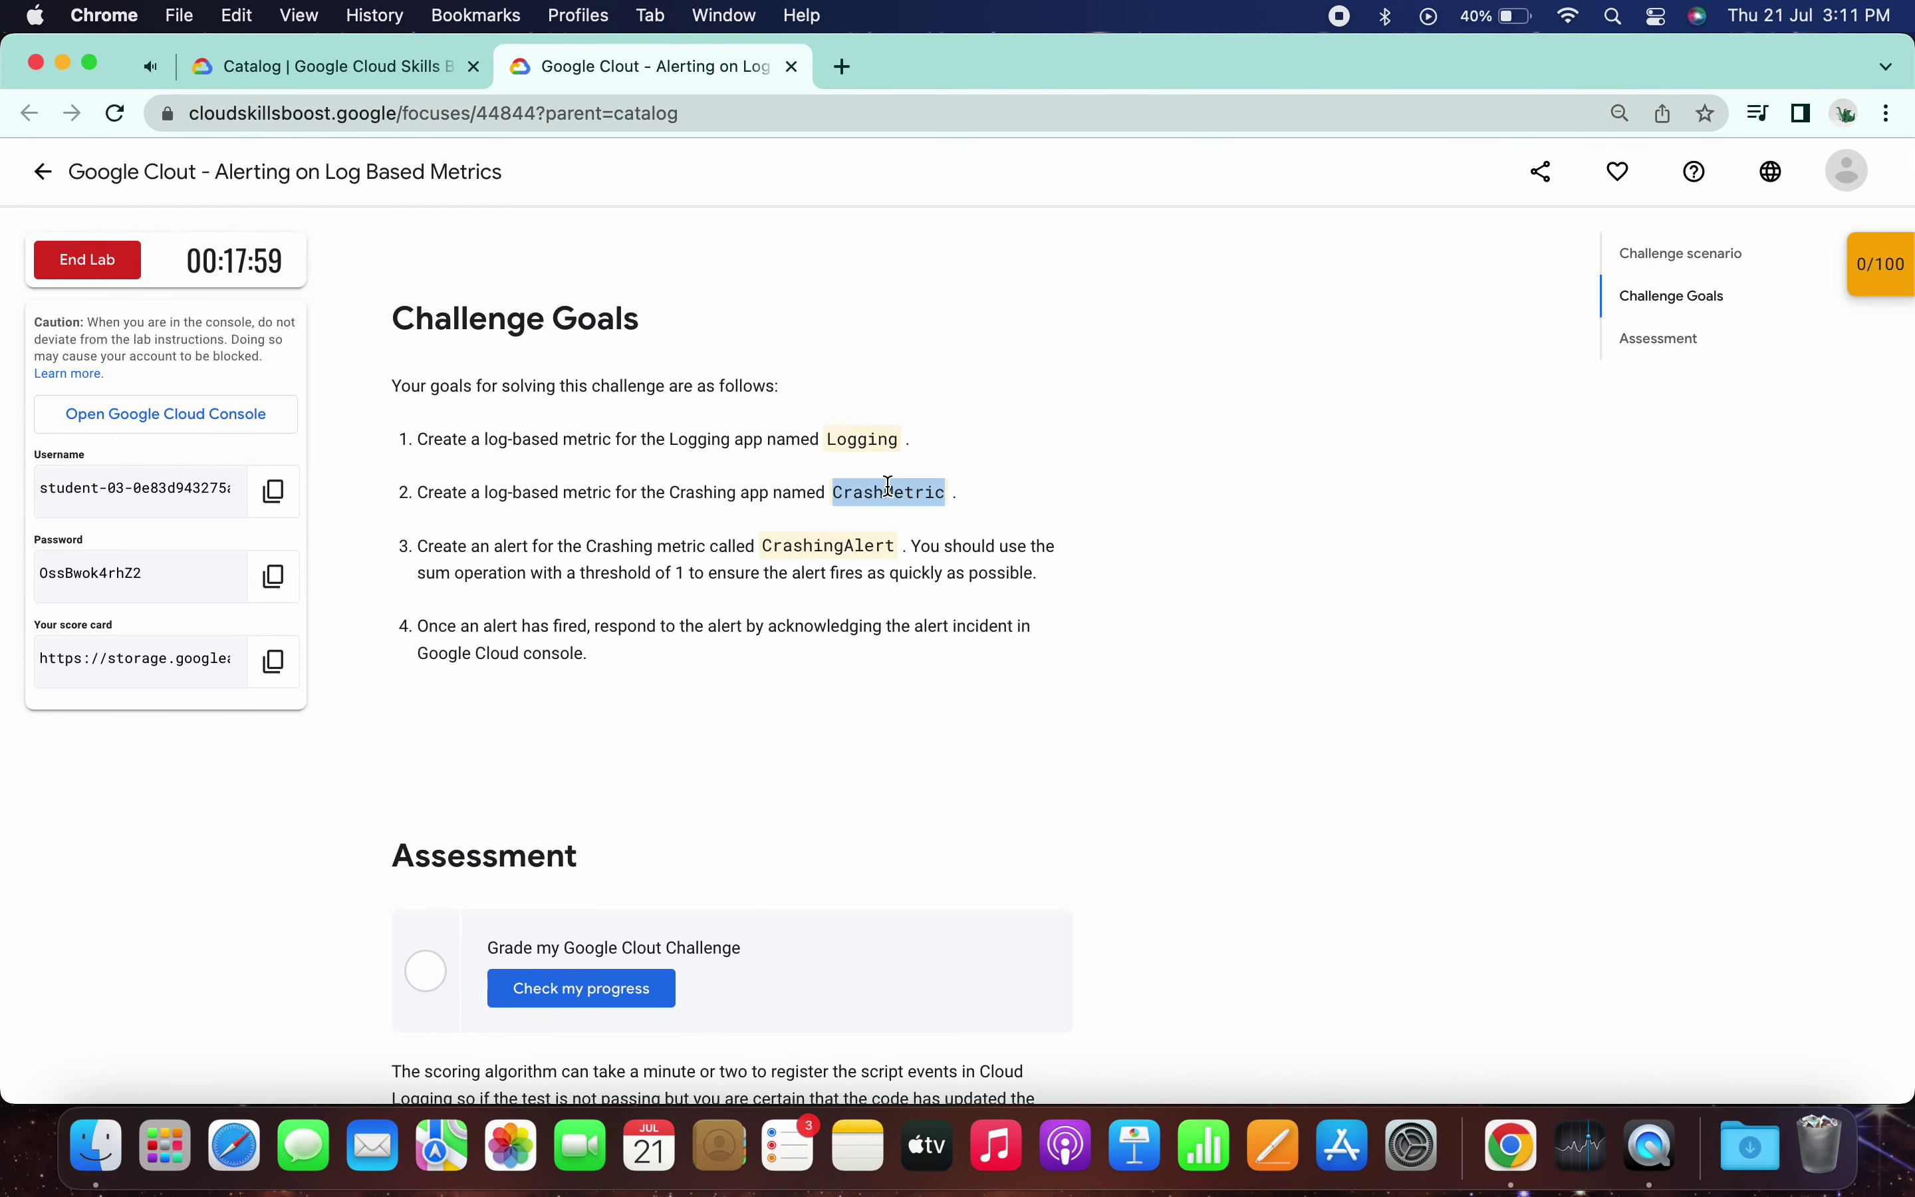
pyautogui.hotkey('ctrl', 'Right')
pyautogui.click(559, 756)
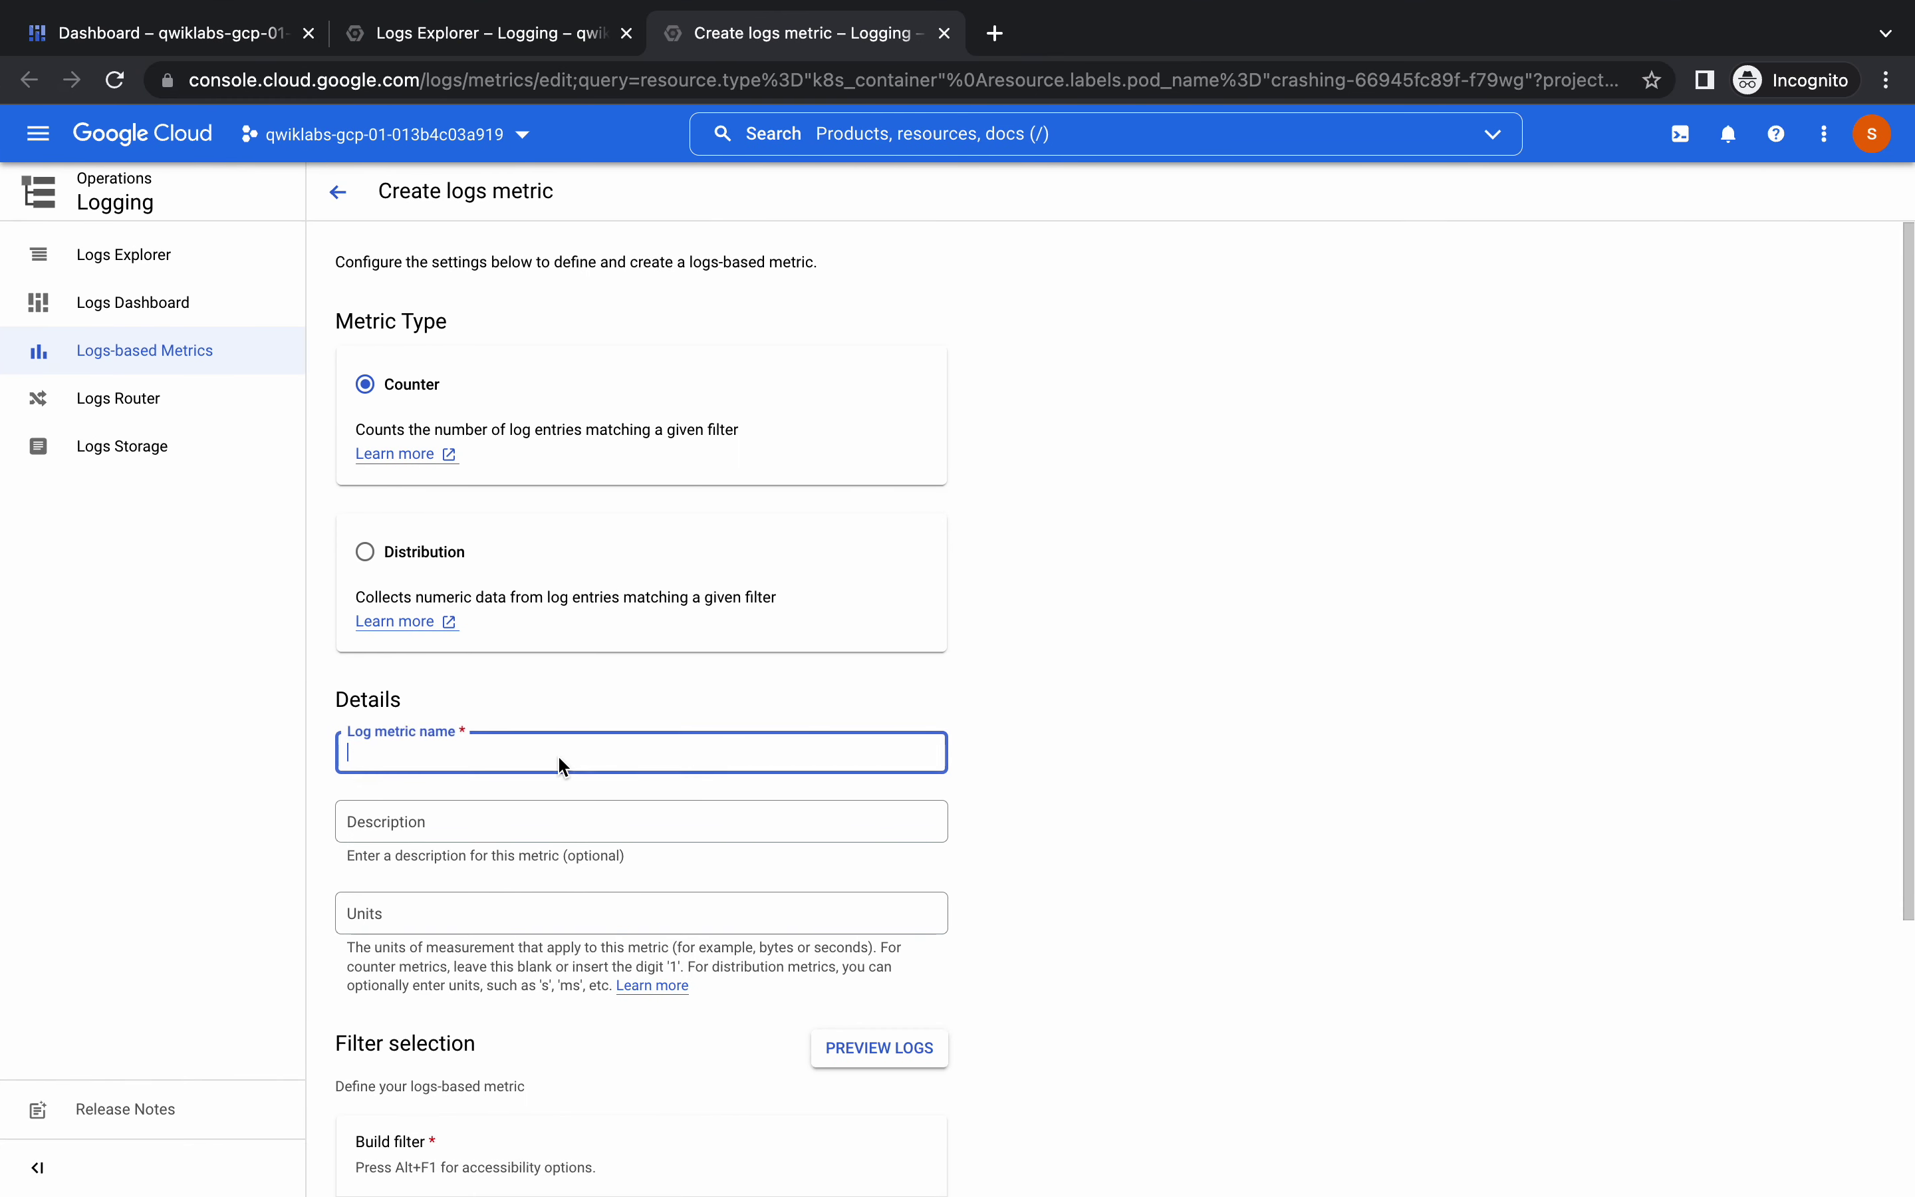
pyautogui.press('super+v')
pyautogui.scroll(-4, 557, 788)
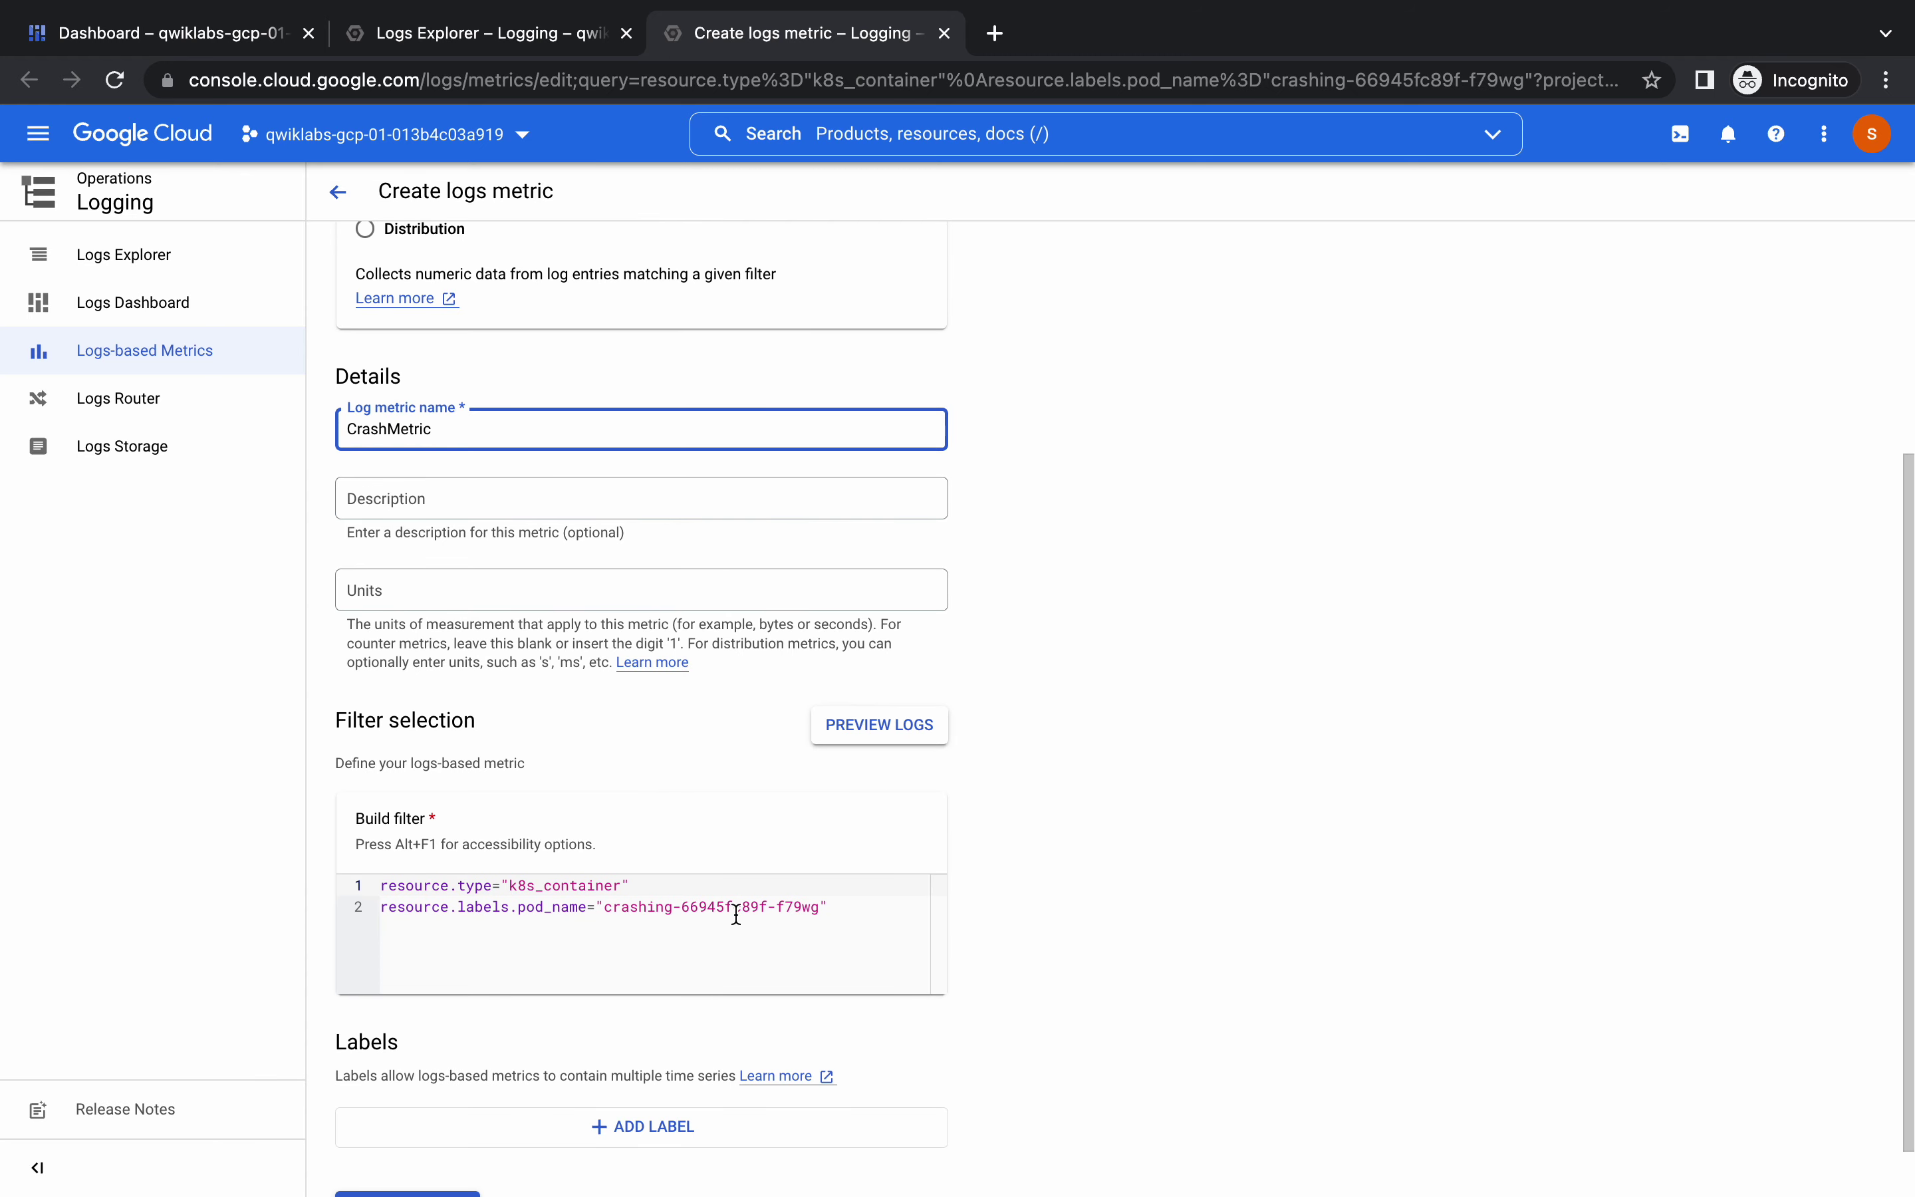
pyautogui.scroll(-1, 1478, 802)
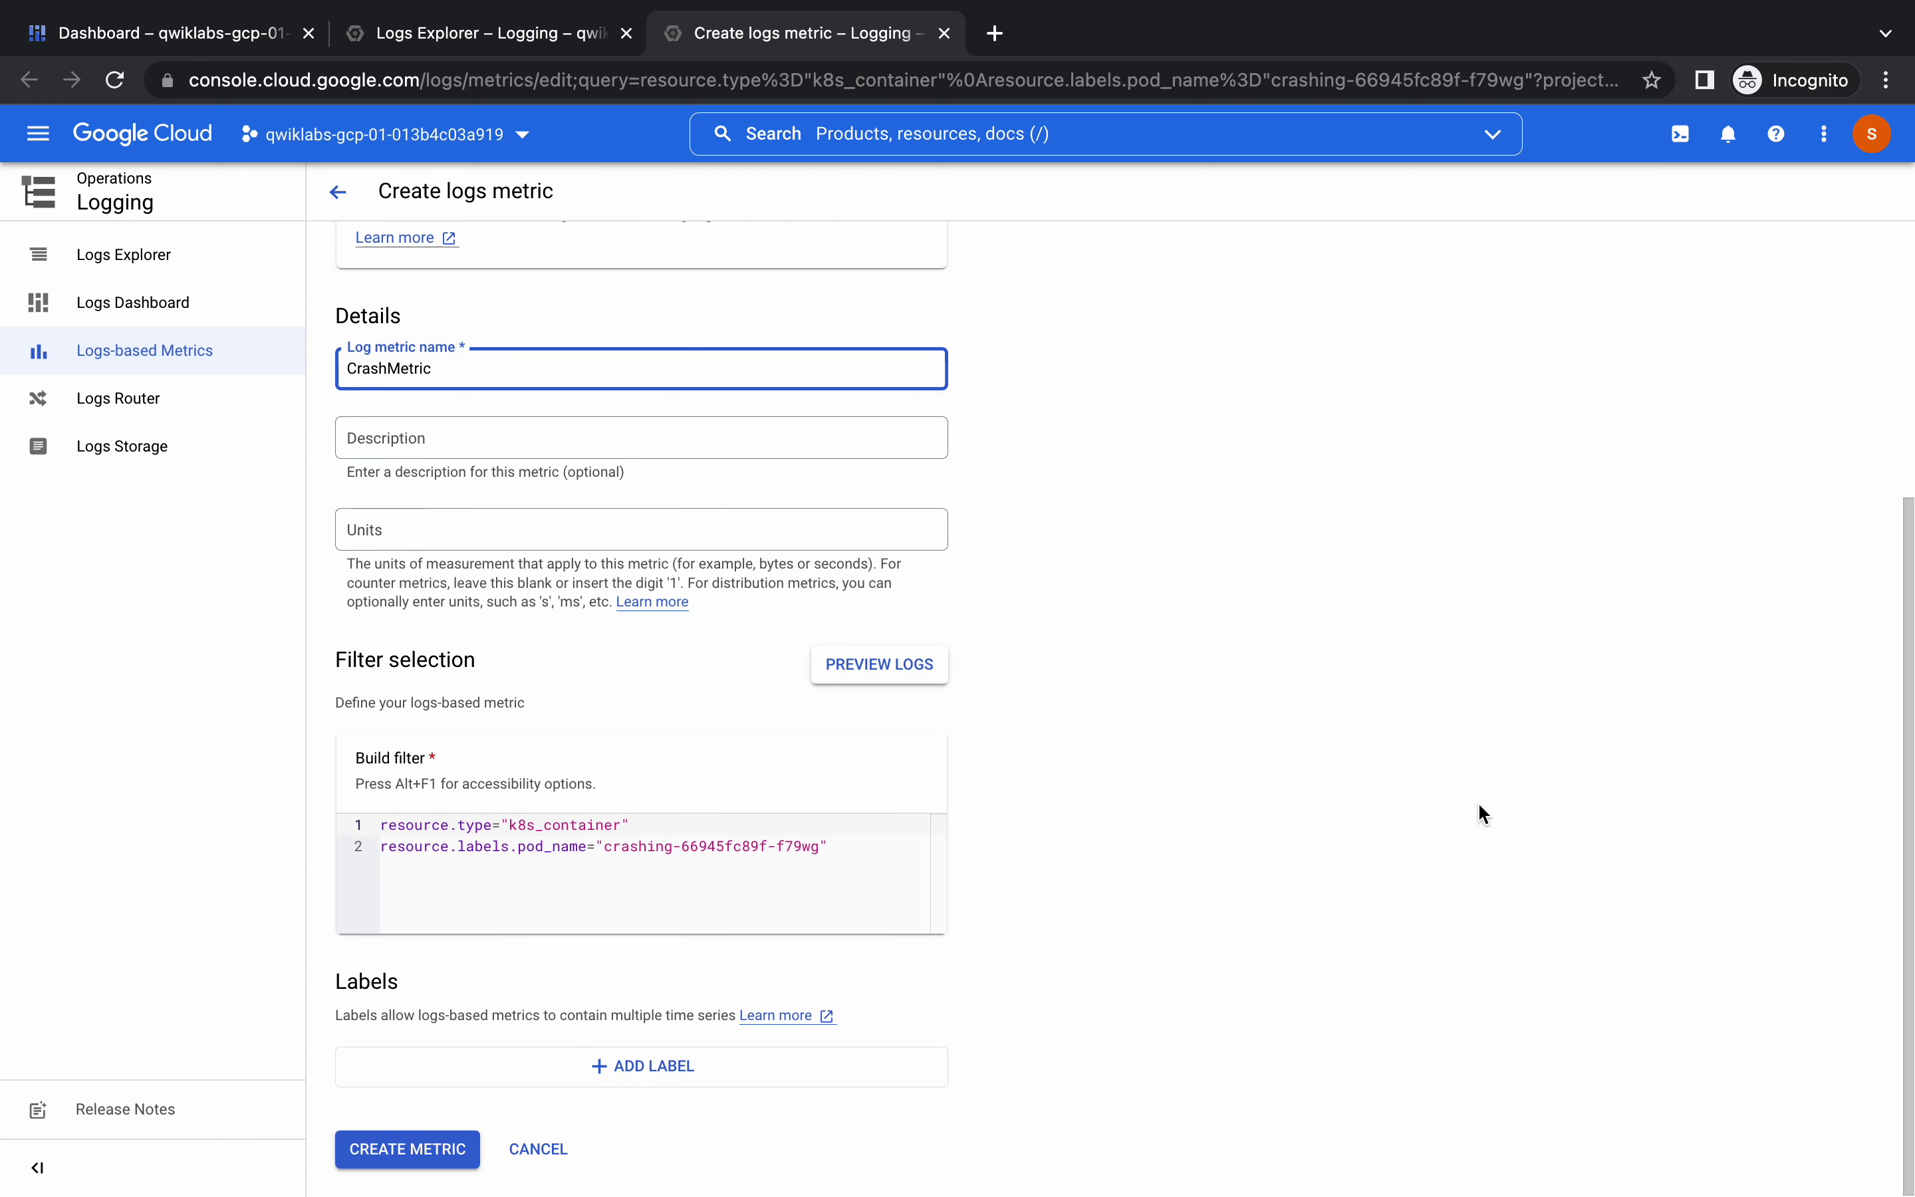
pyautogui.click(395, 1155)
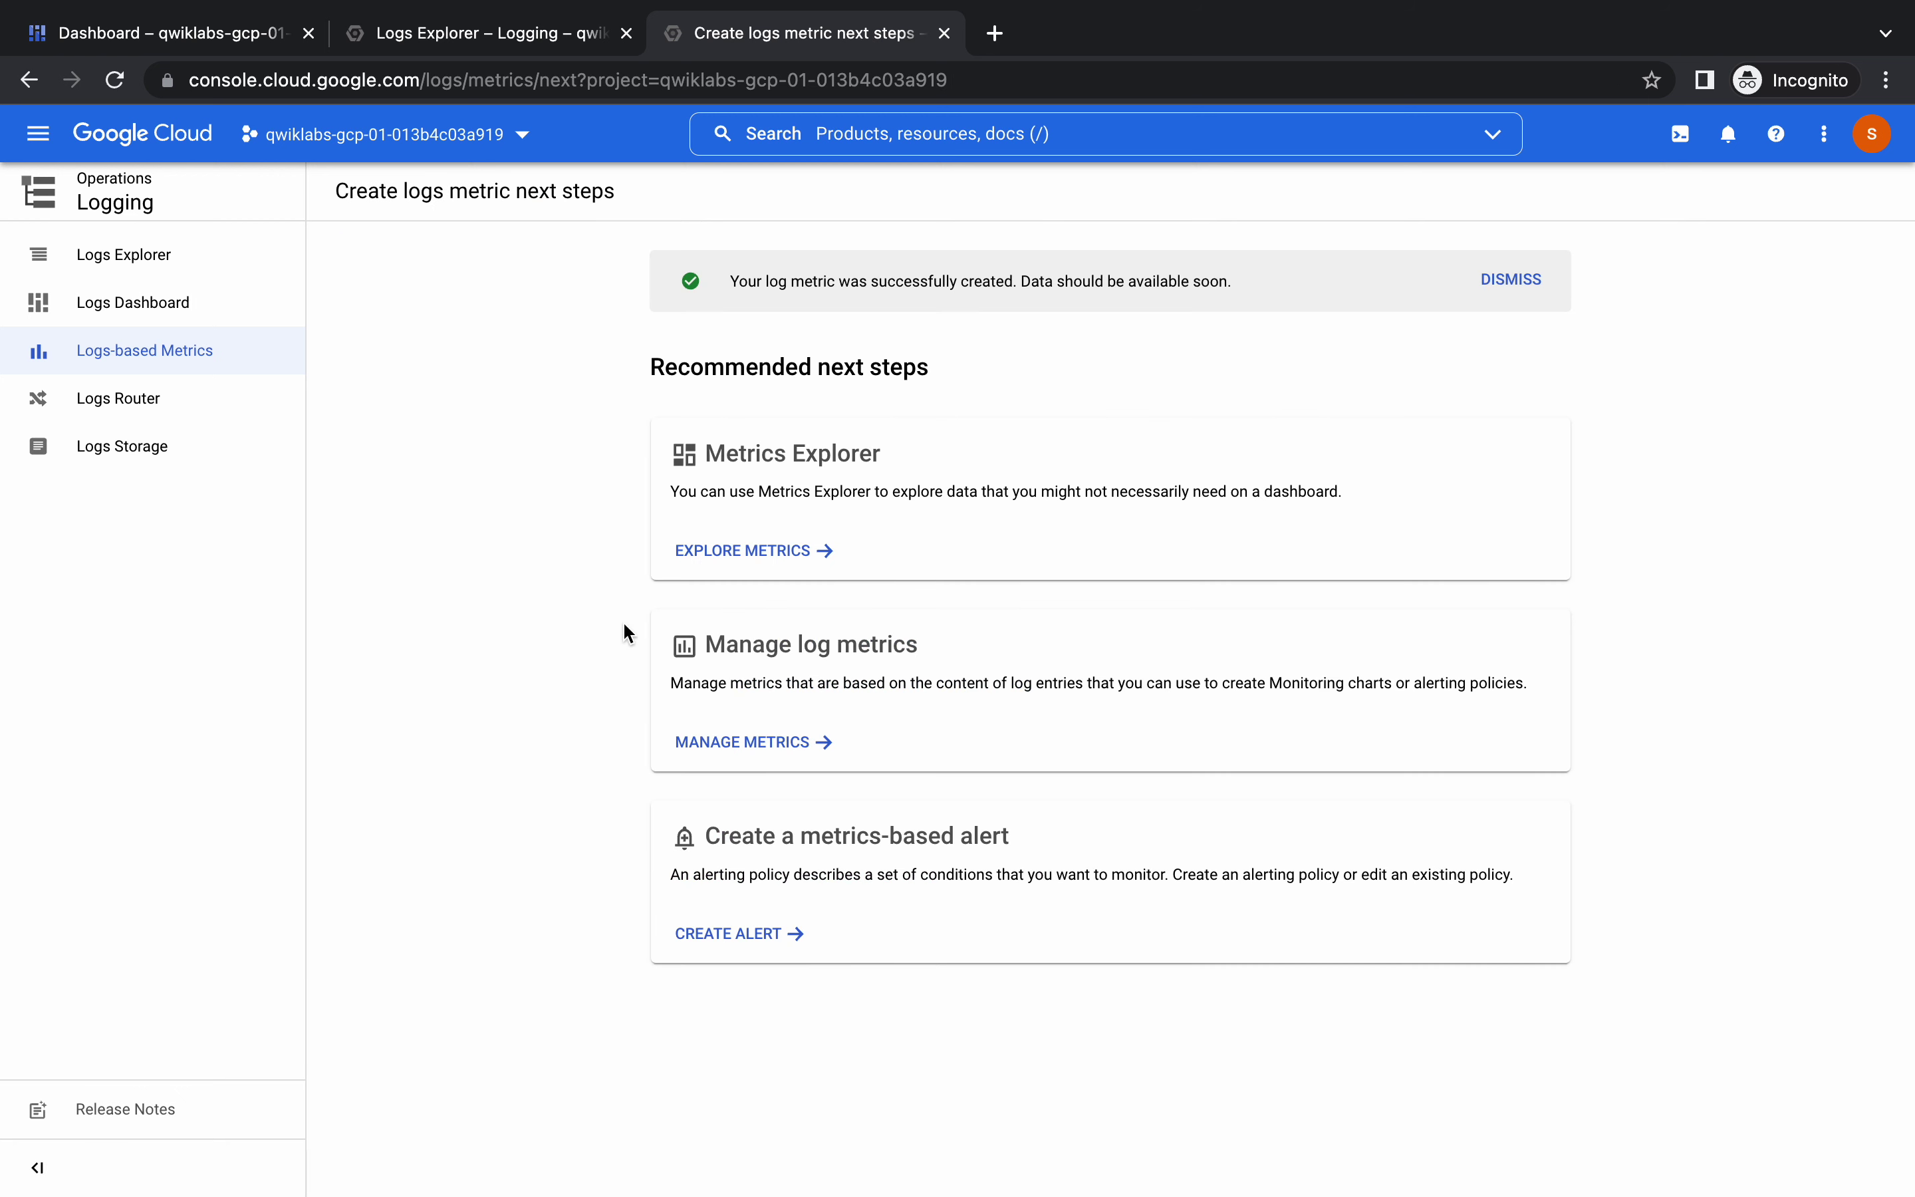
# Start a metrics-based alert policy for CrashMetric and set the trigger's threshold value to 1
pyautogui.click(737, 934)
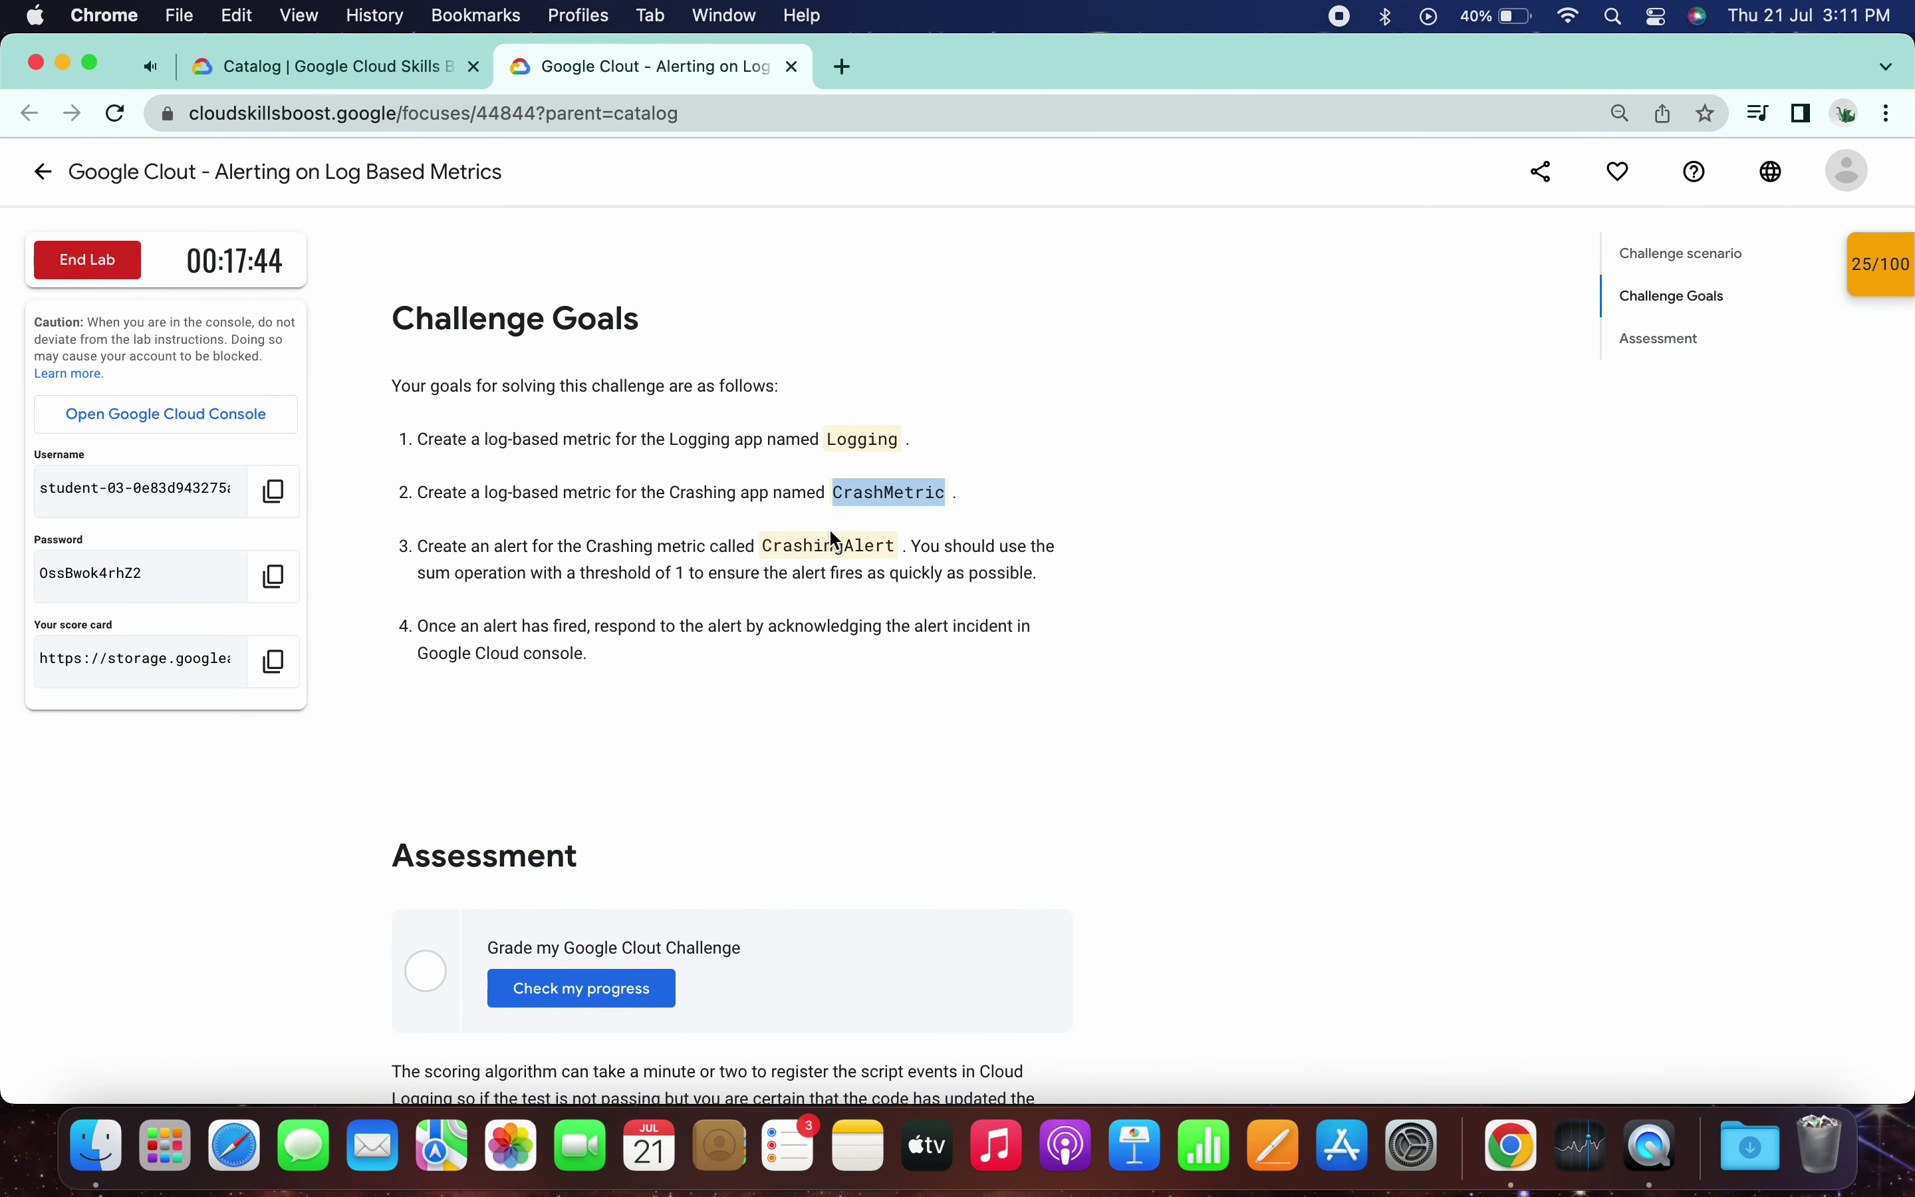
pyautogui.doubleClick(798, 540)
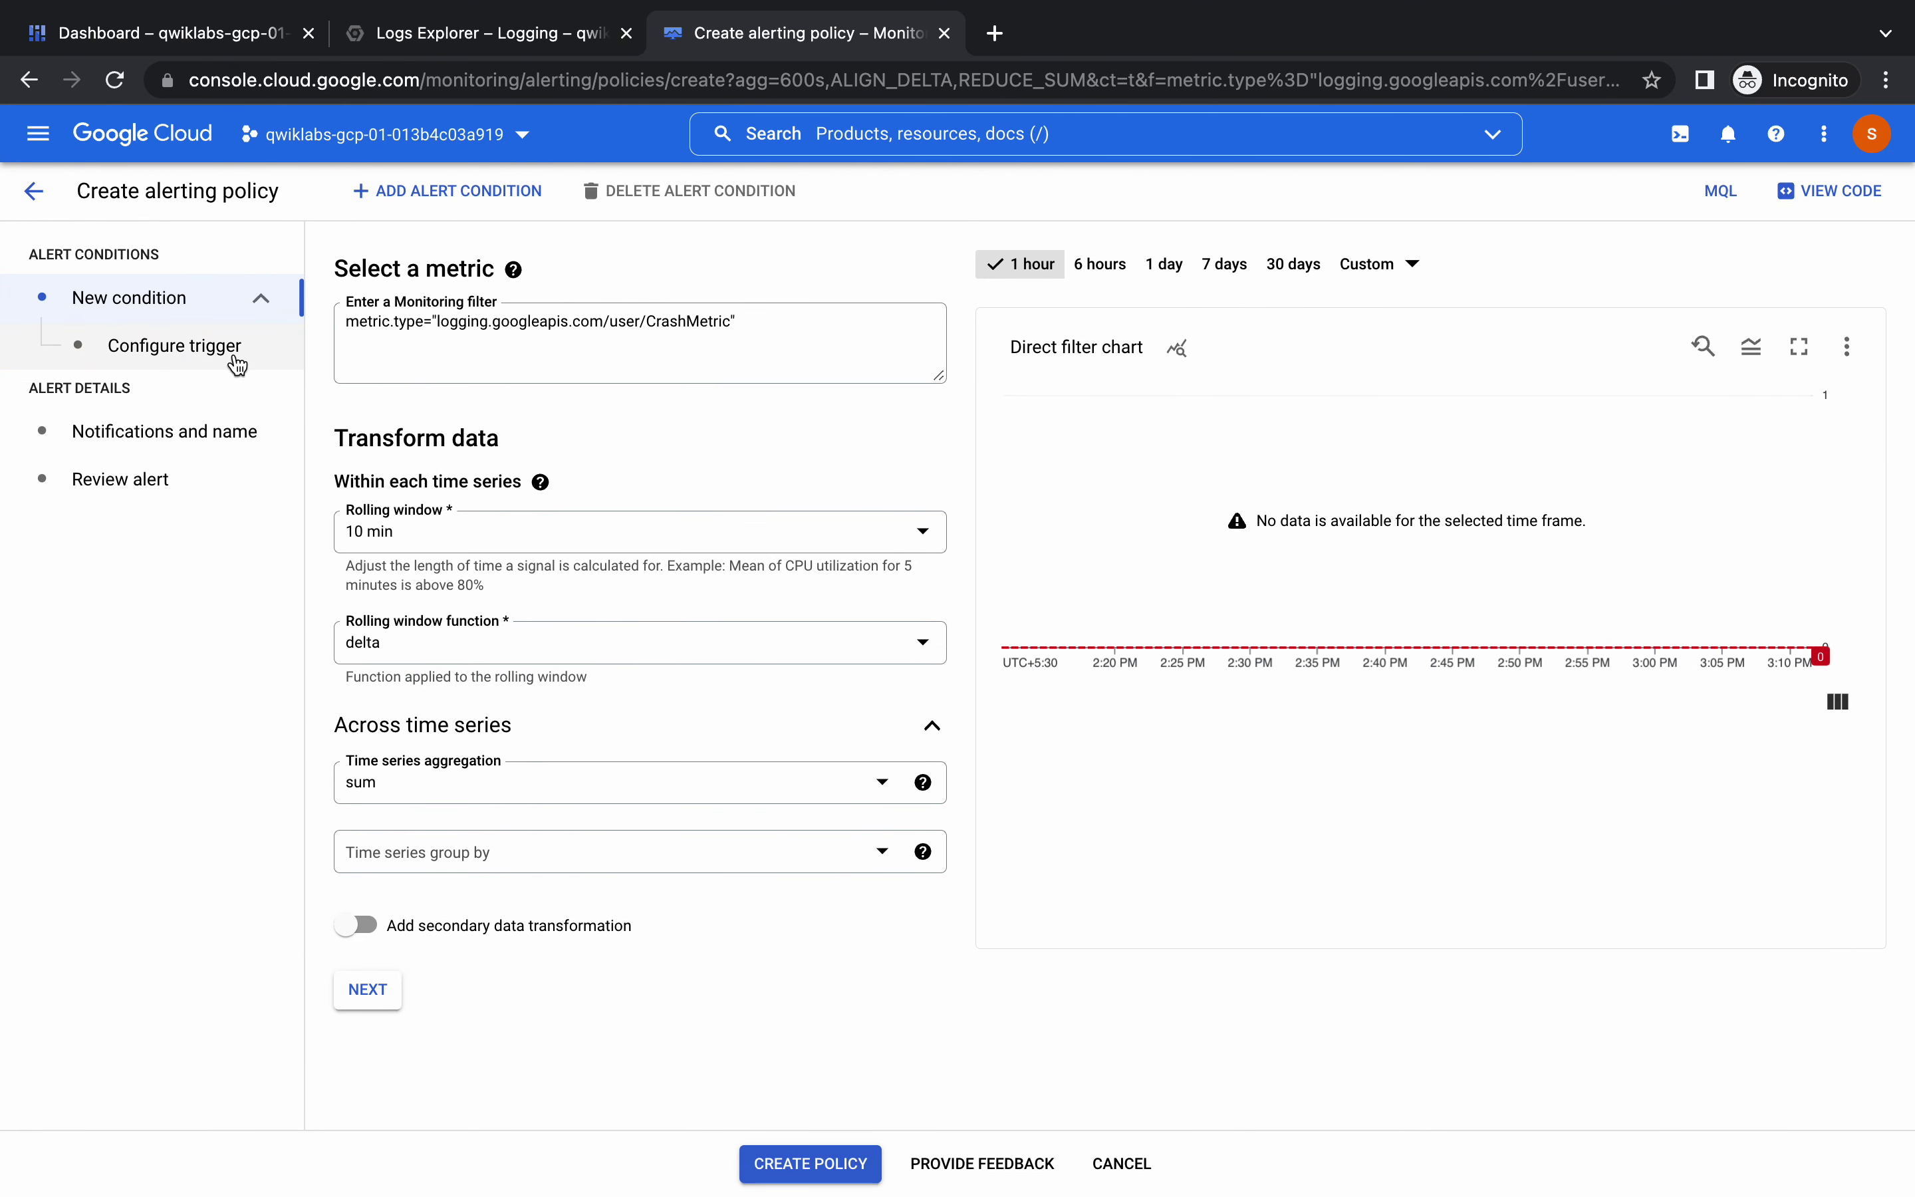
pyautogui.click(238, 366)
pyautogui.click(190, 319)
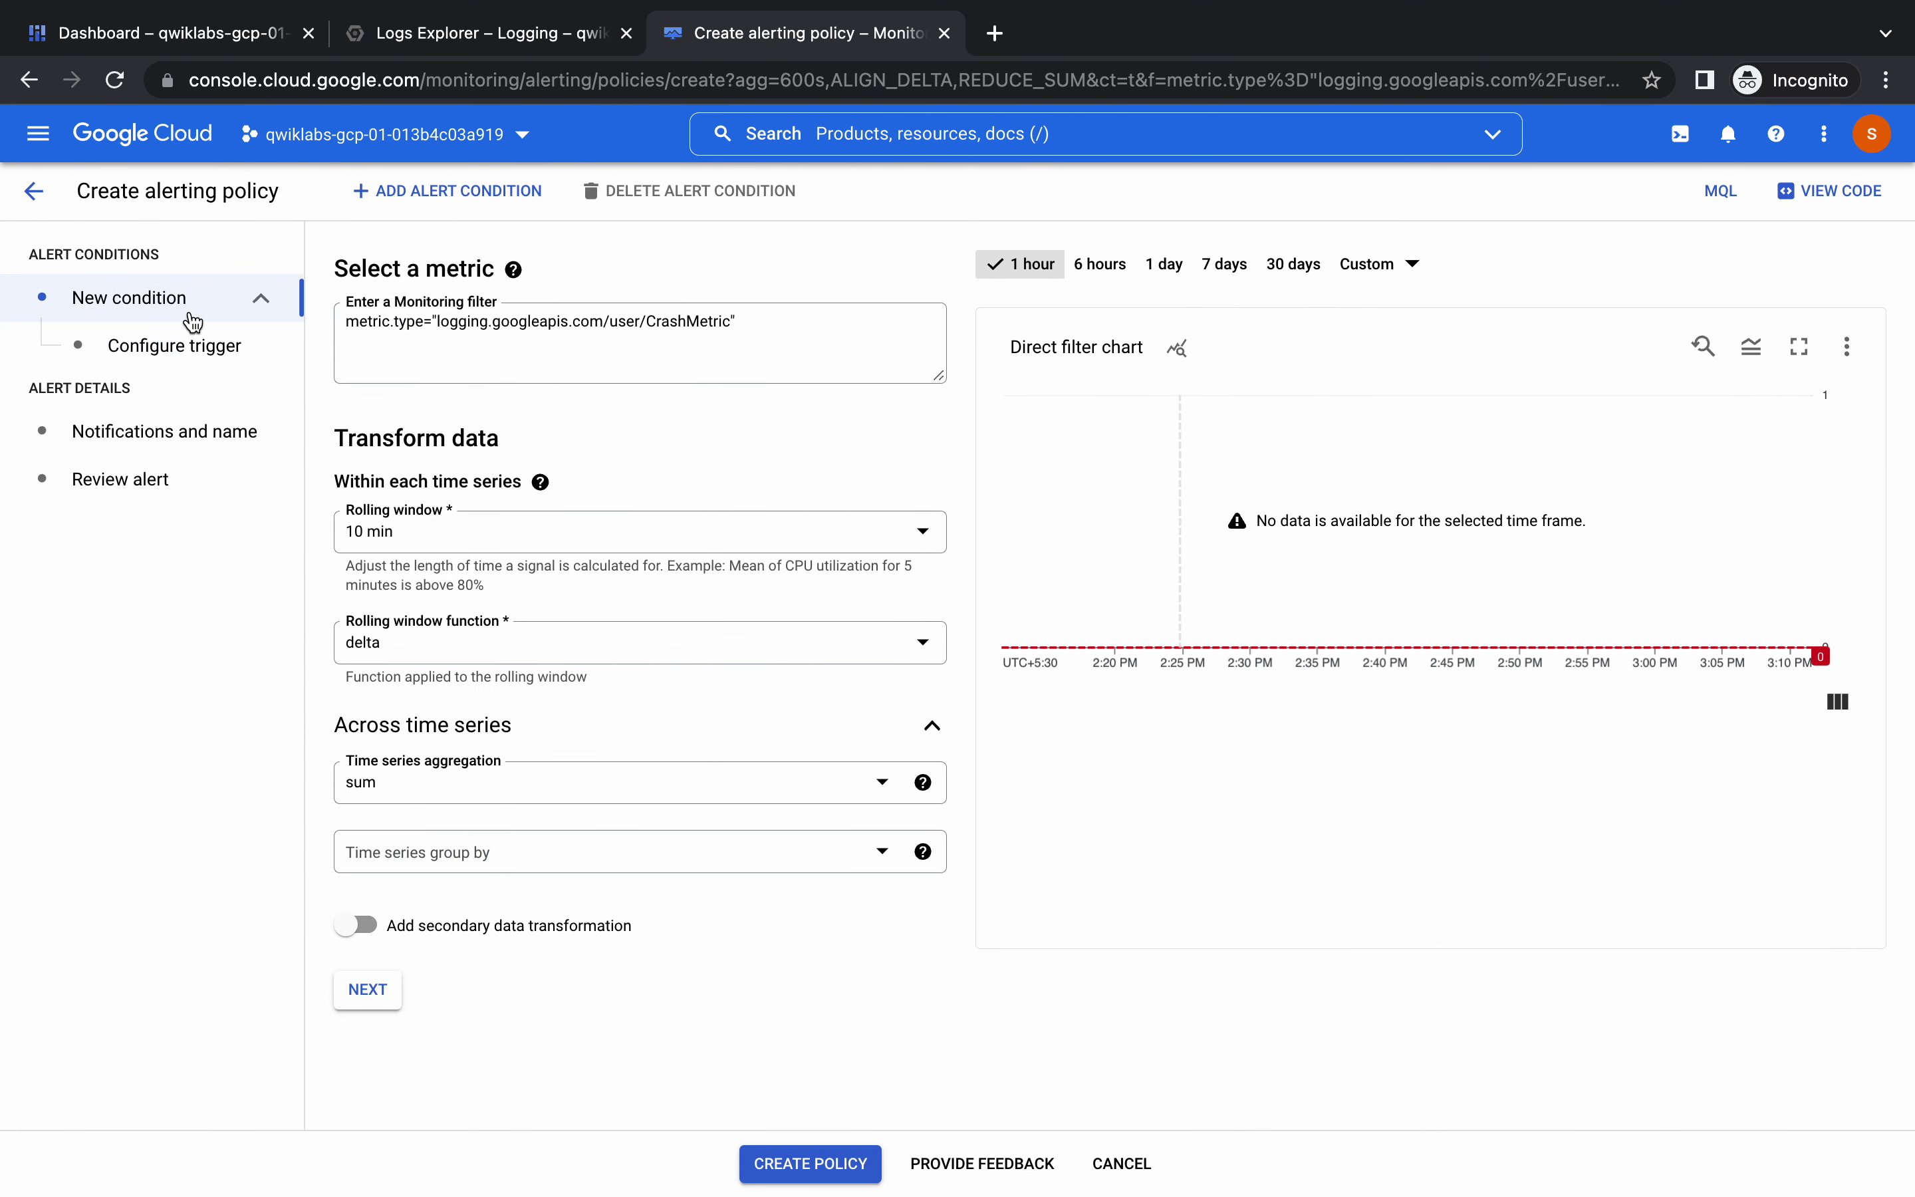
pyautogui.click(197, 354)
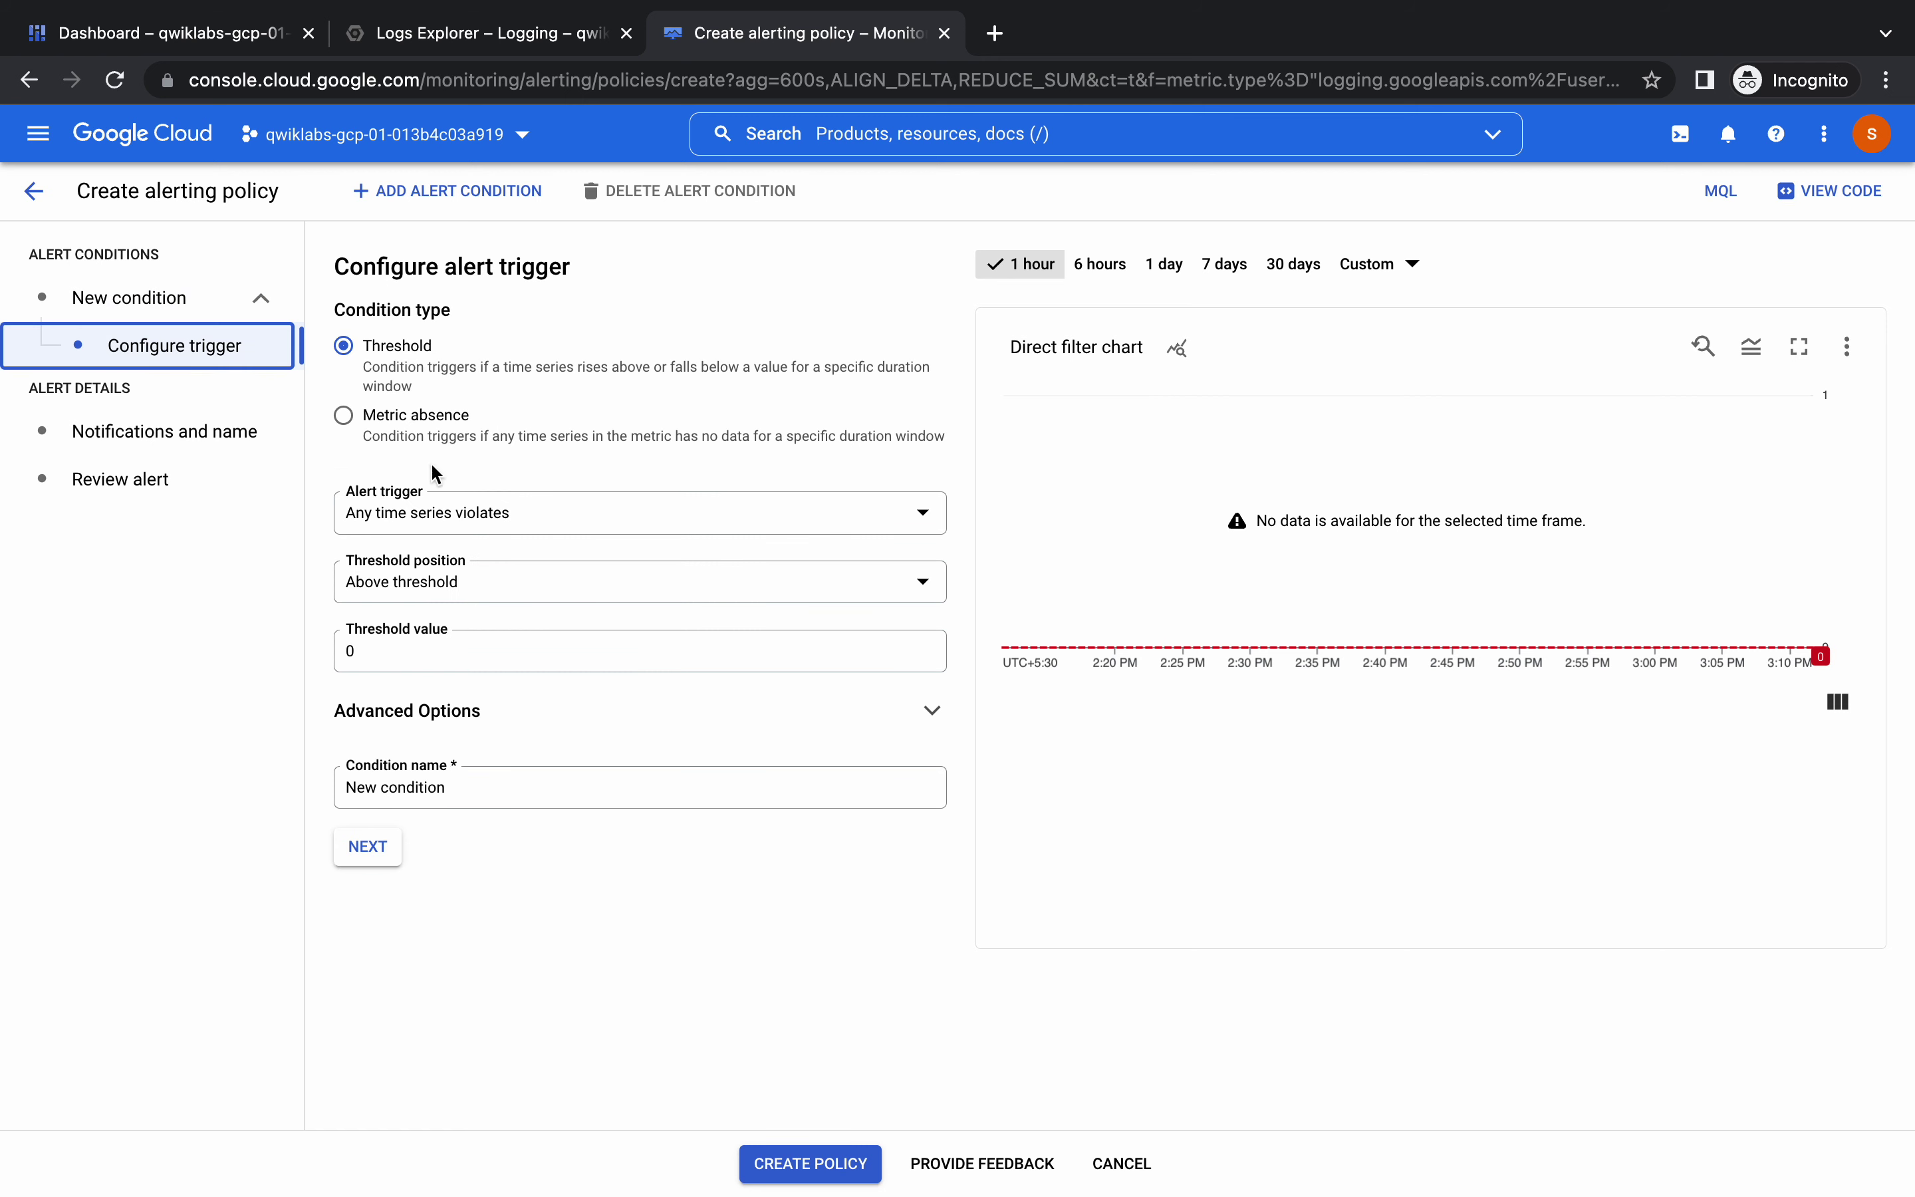
pyautogui.click(471, 643)
pyautogui.press('BackSpace')
pyautogui.write('1')
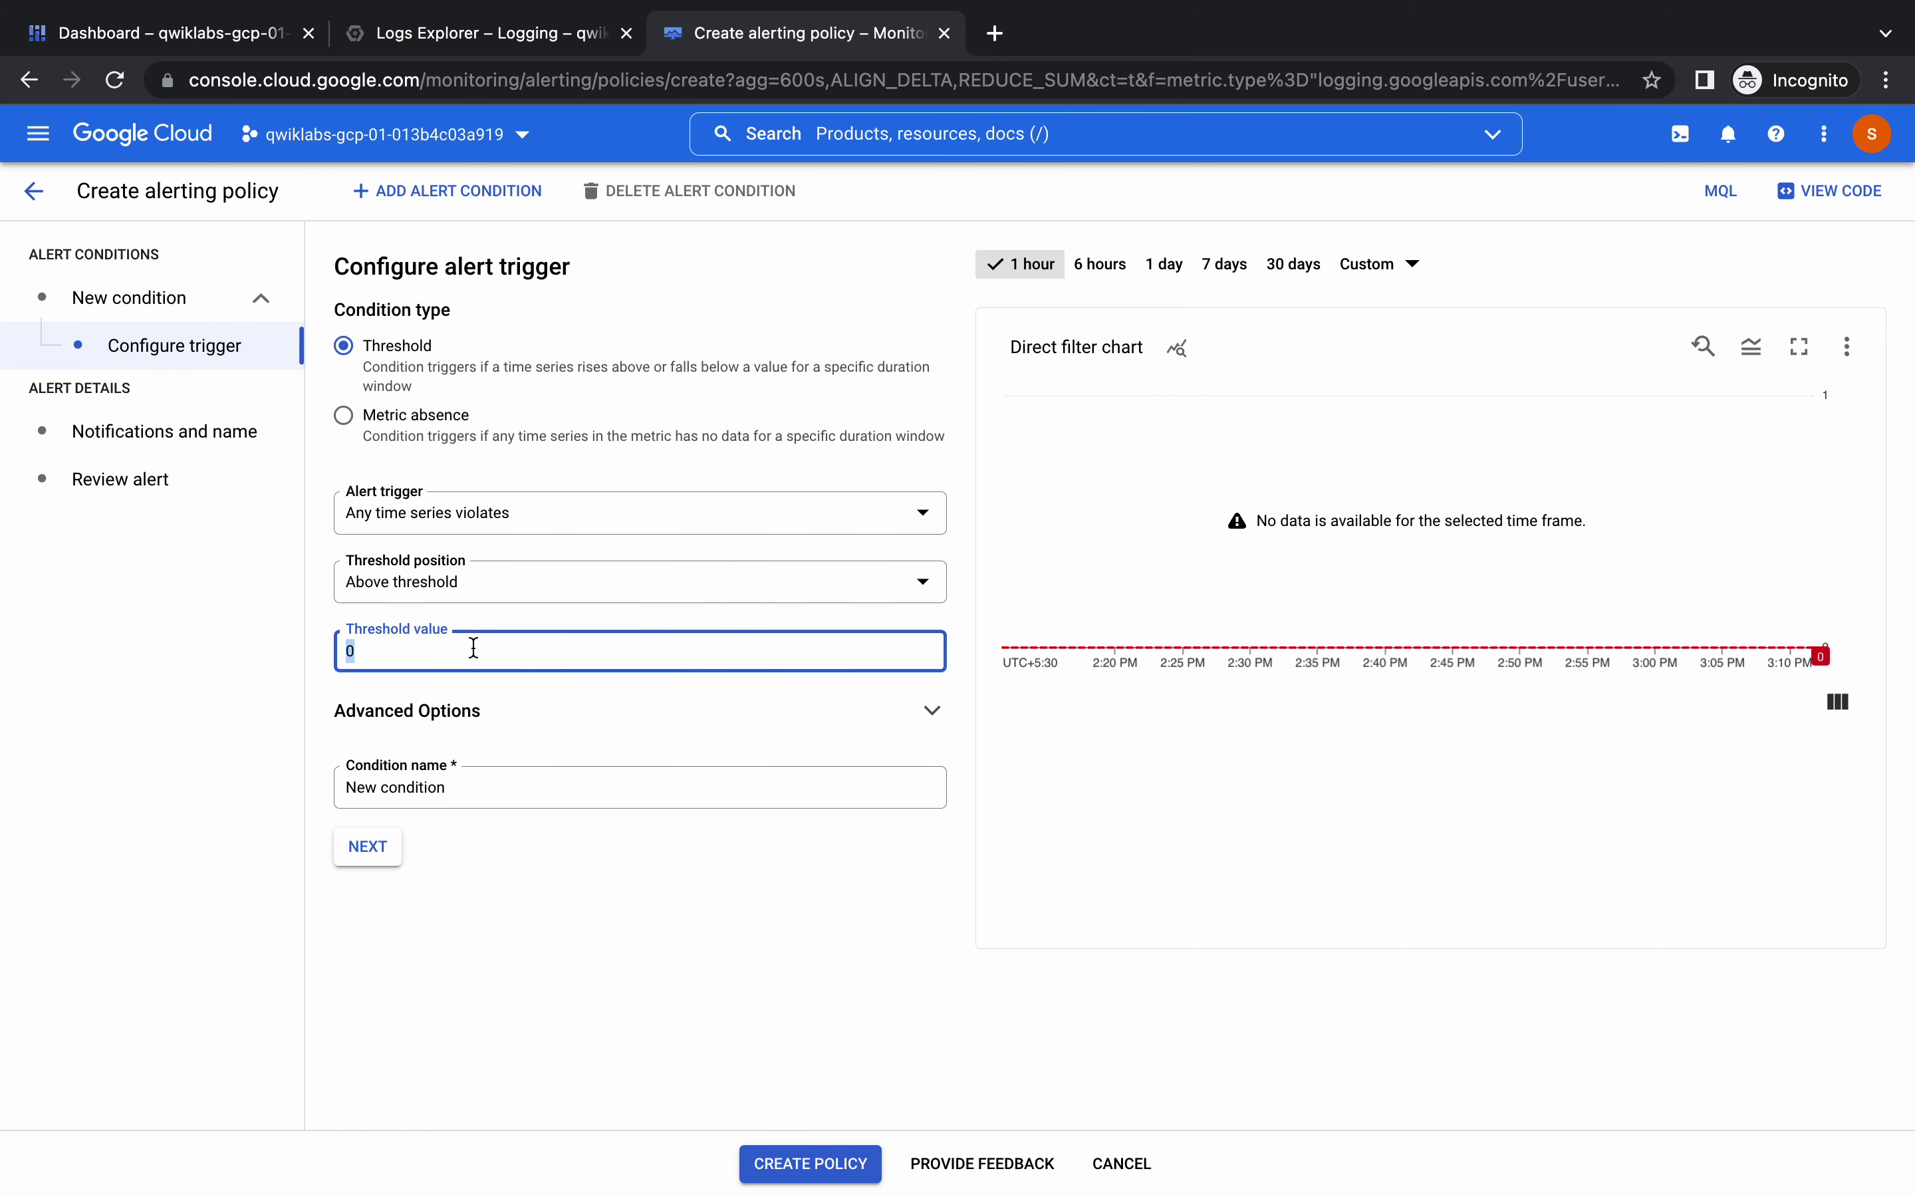
# Name the alert condition Alert and continue to the notification settings
pyautogui.tripleClick(495, 799)
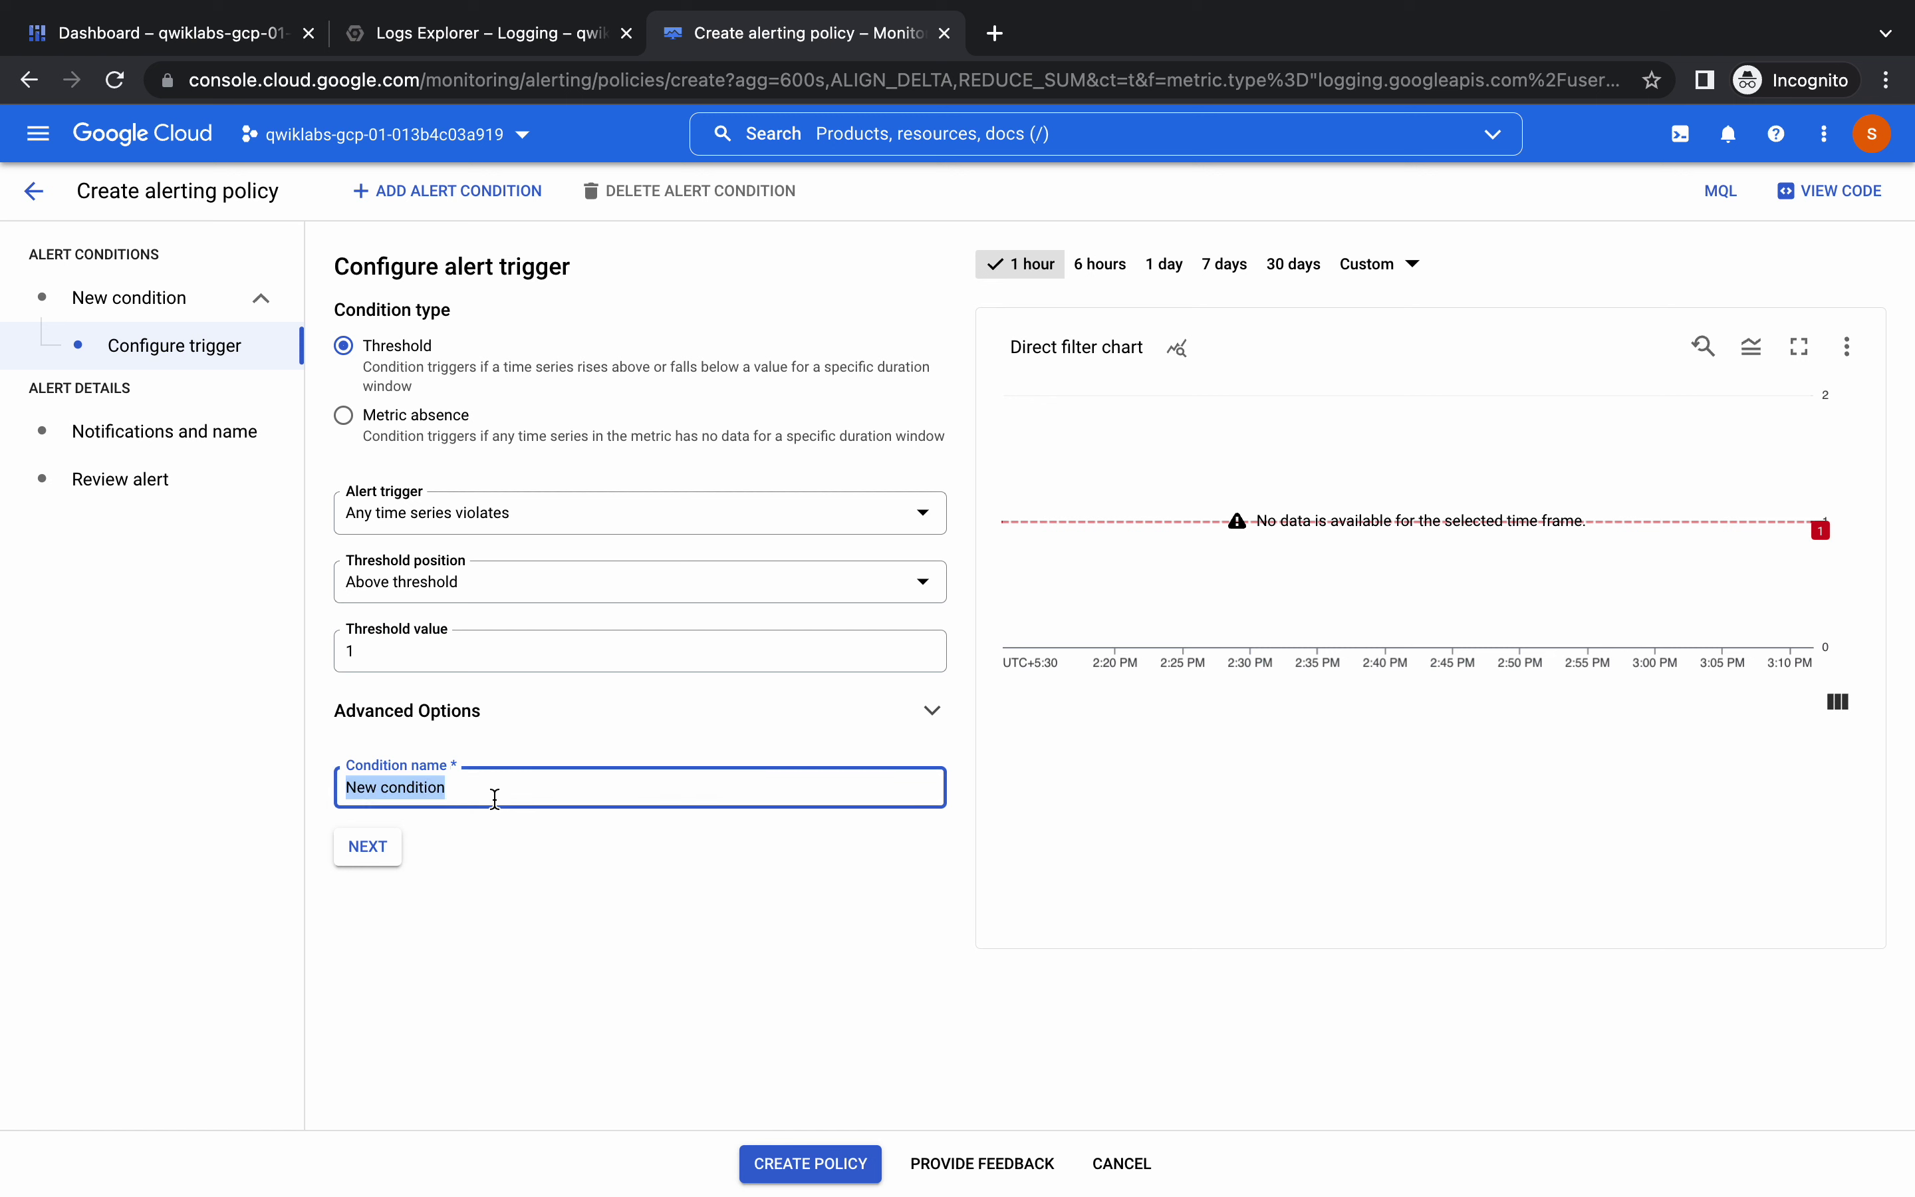
pyautogui.write('Ale')
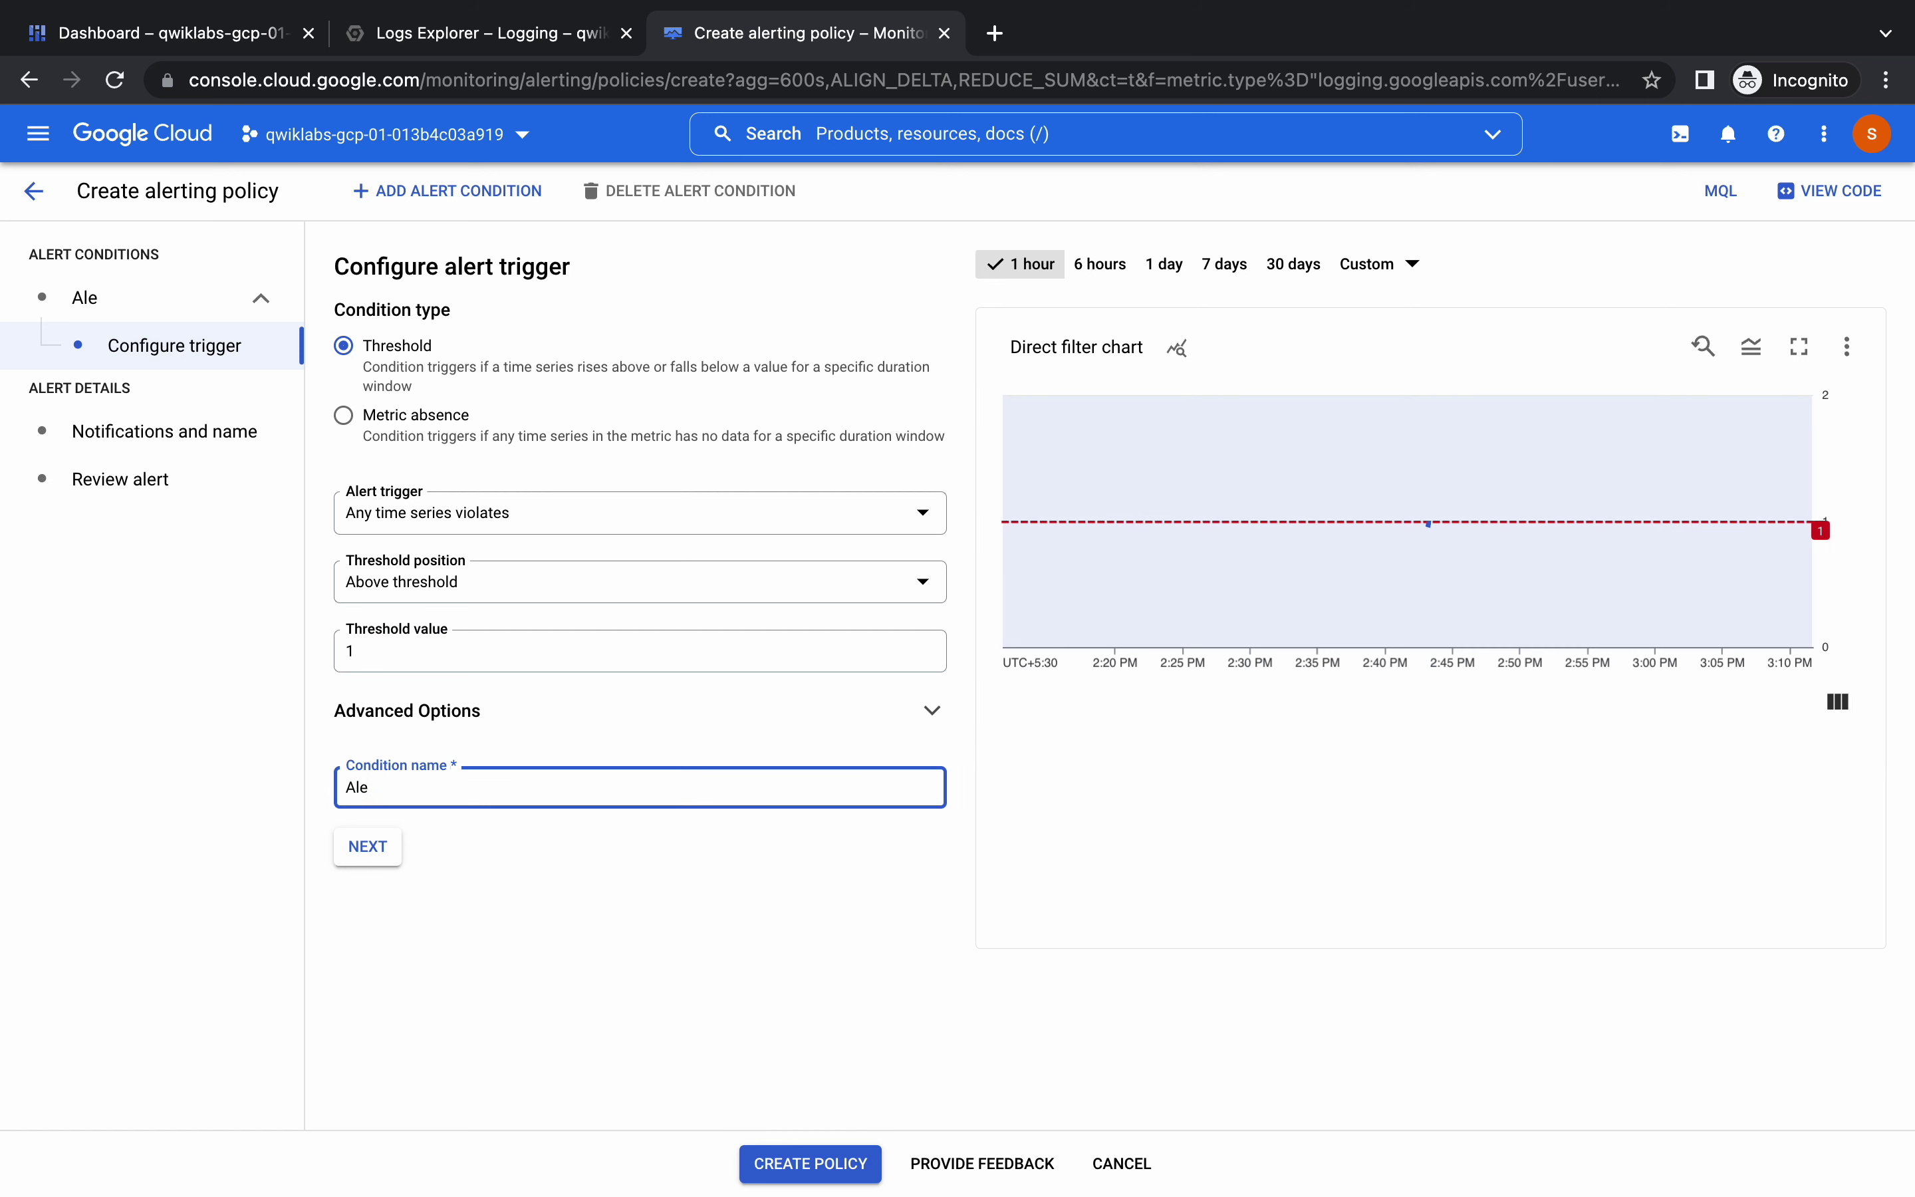
pyautogui.write('rt')
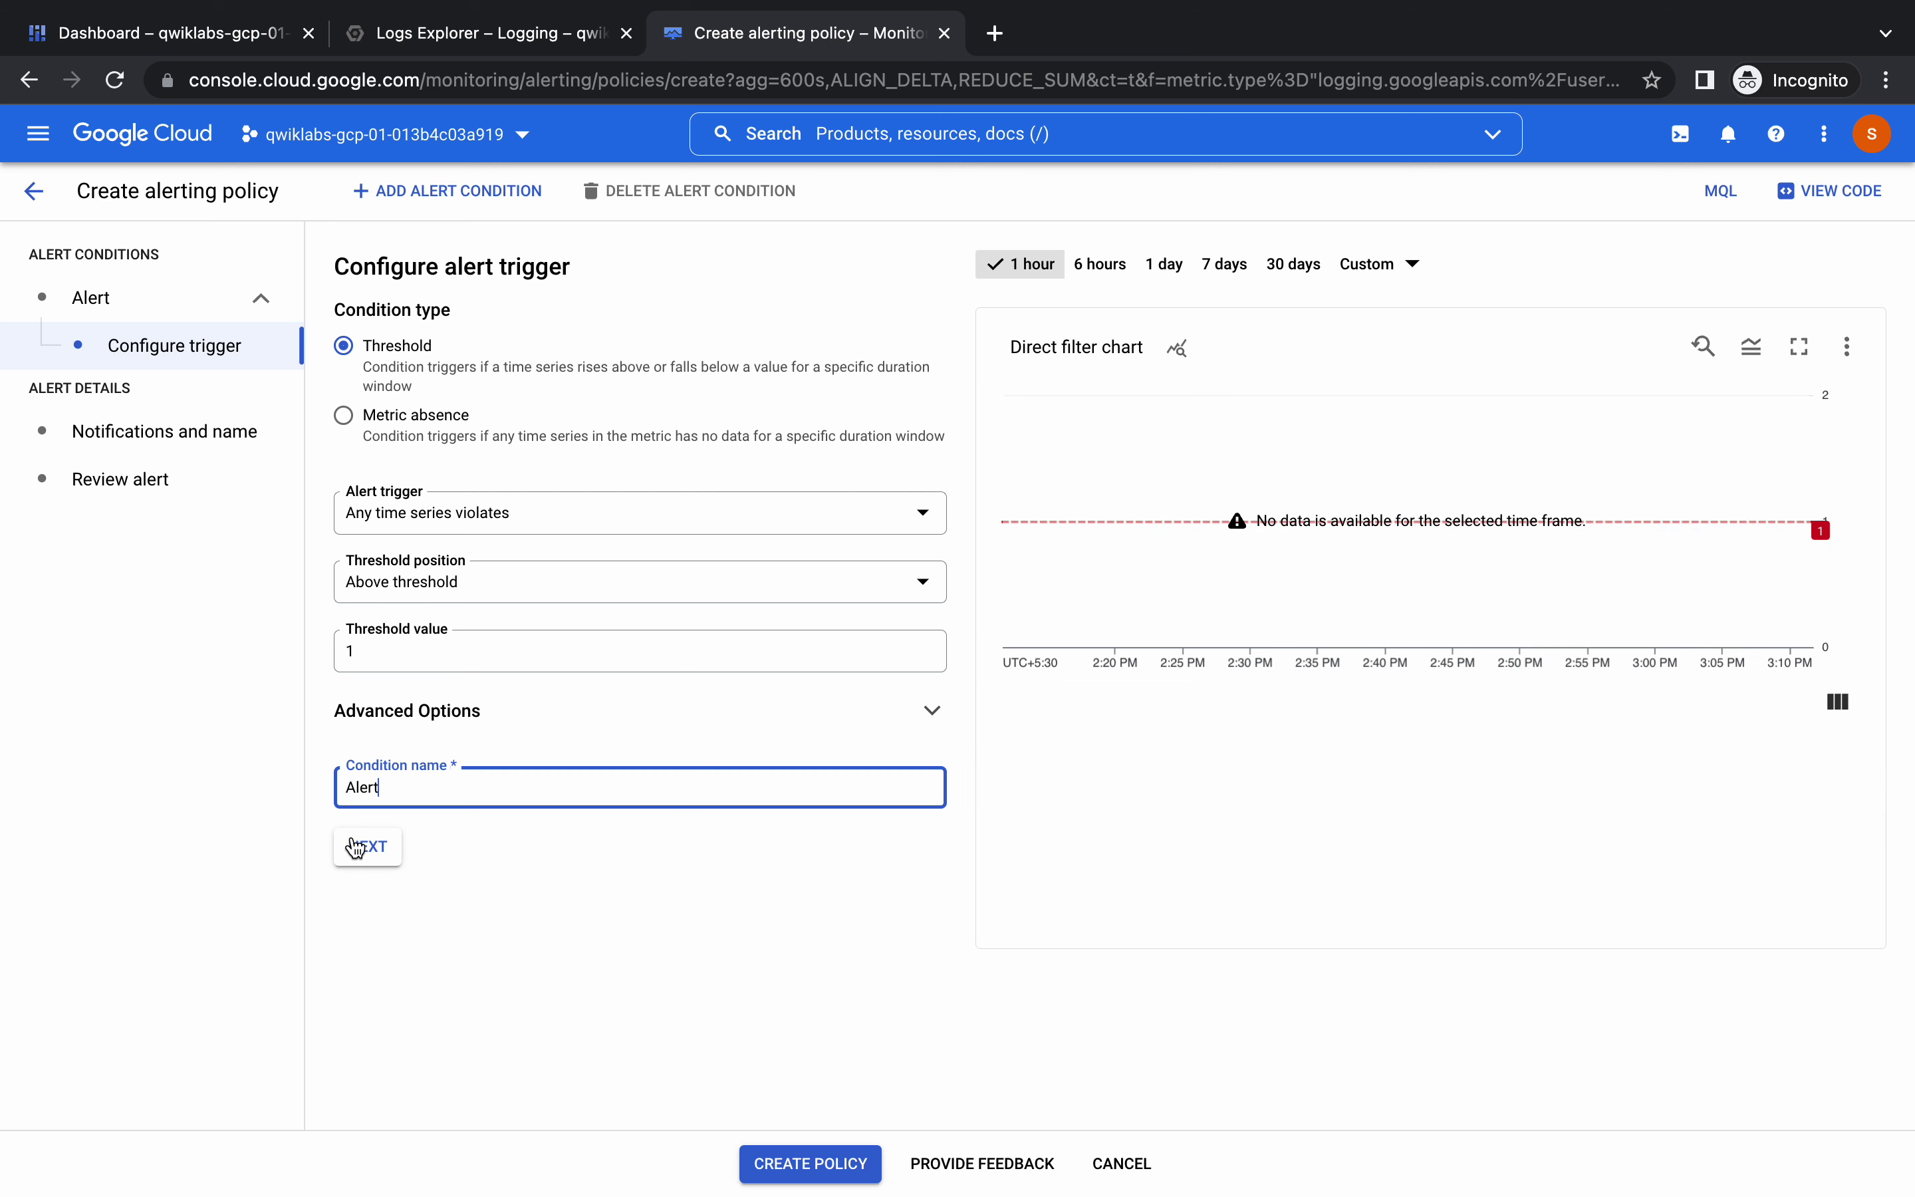
pyautogui.click(355, 846)
# Create an email notification channel using the lab account's e-mail address copied from the lab page, with the display name Email
pyautogui.click(507, 429)
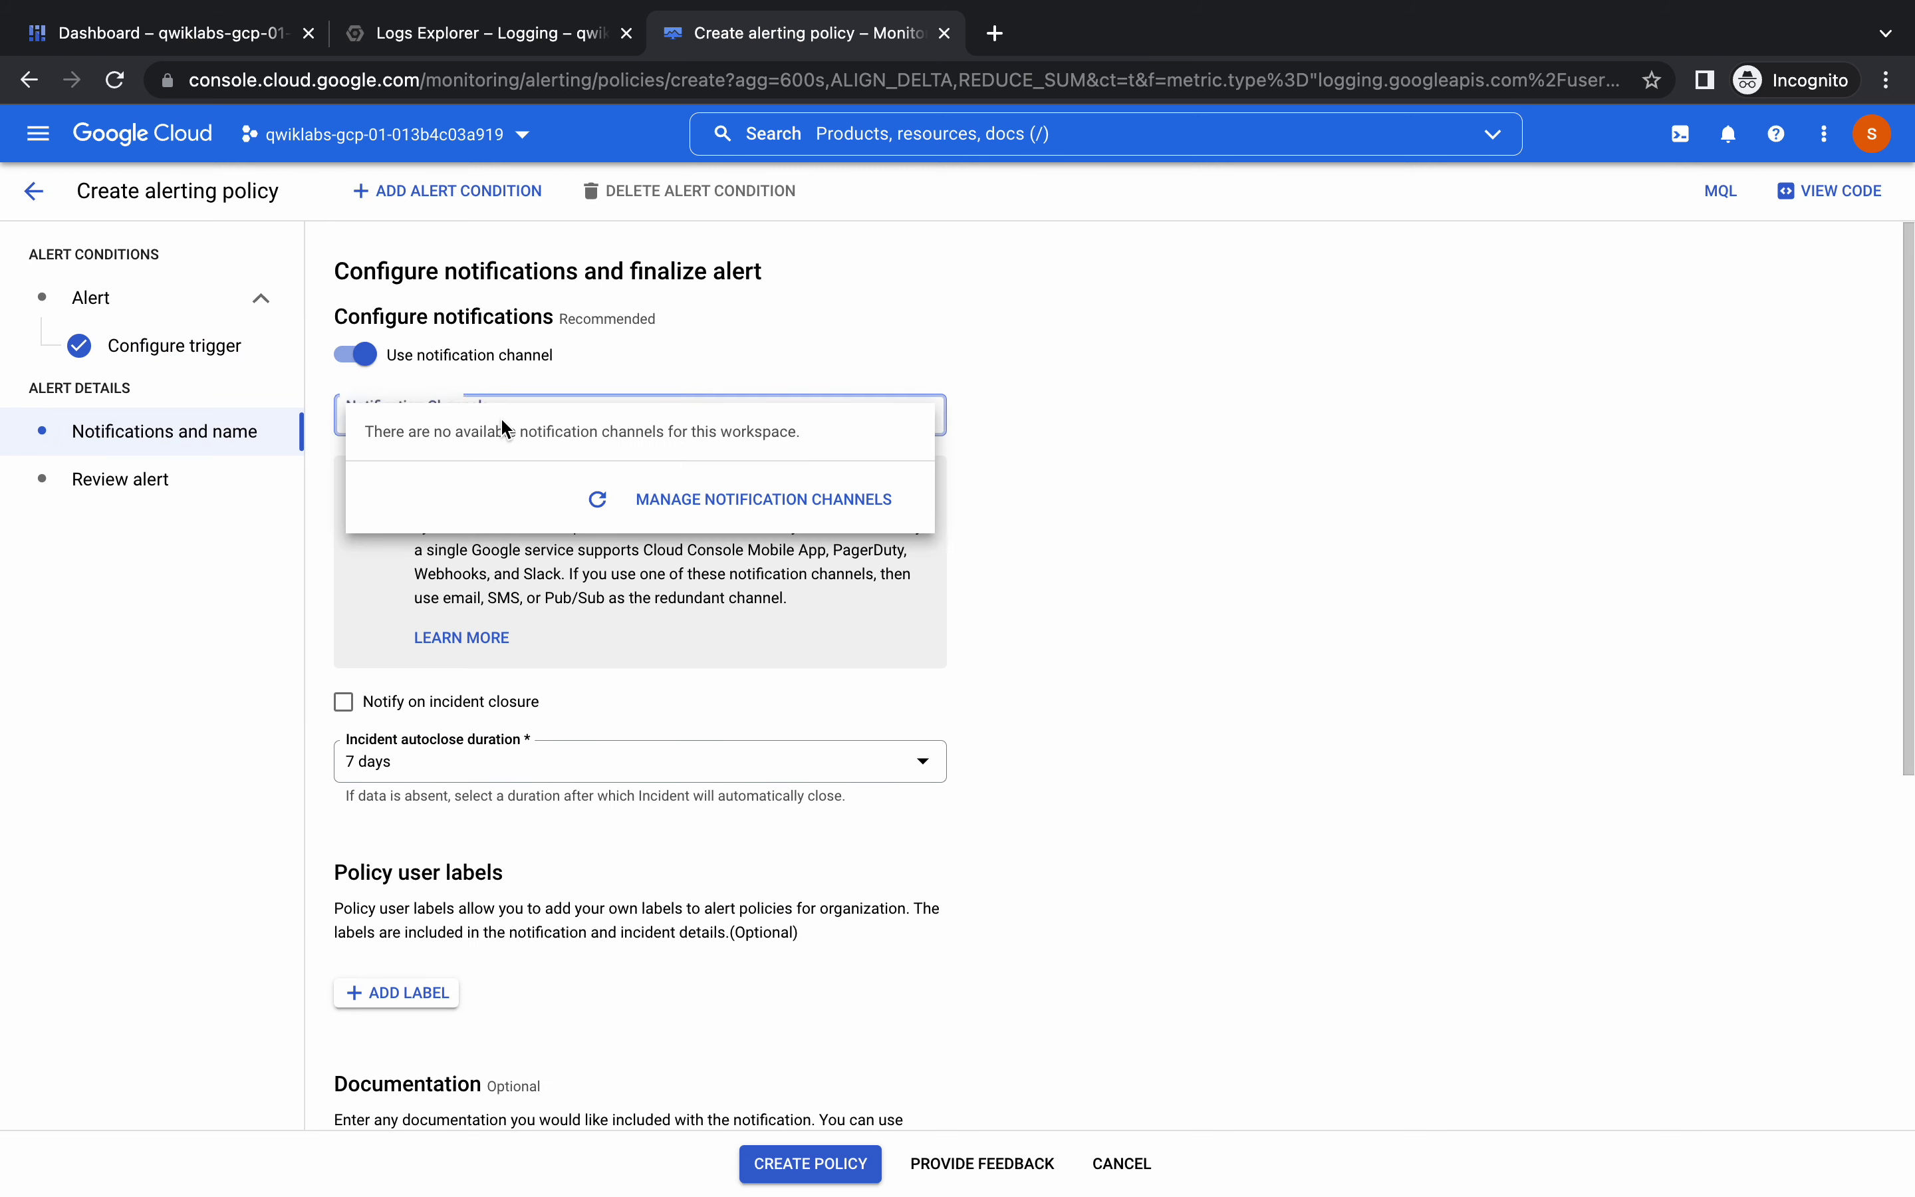
pyautogui.click(838, 499)
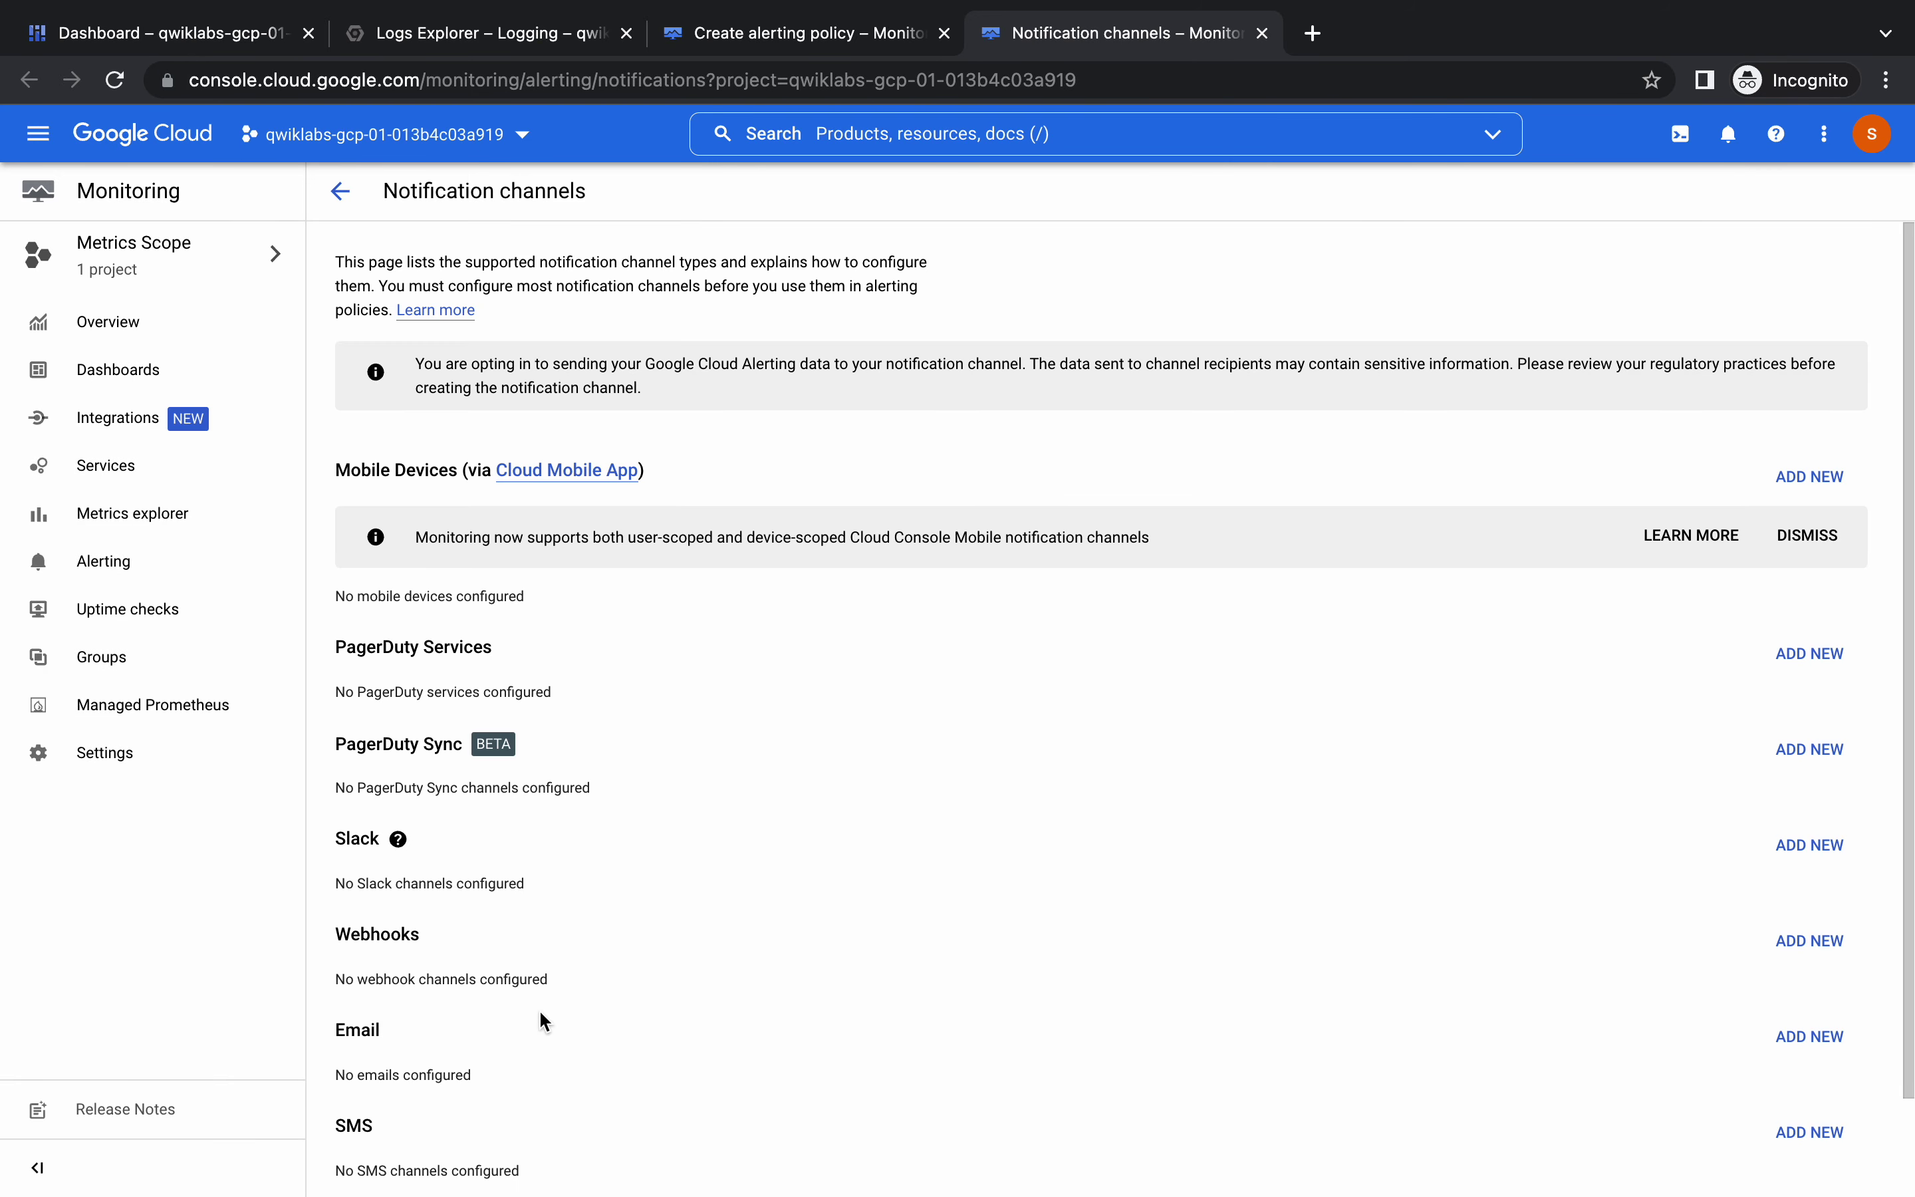
pyautogui.click(1800, 1038)
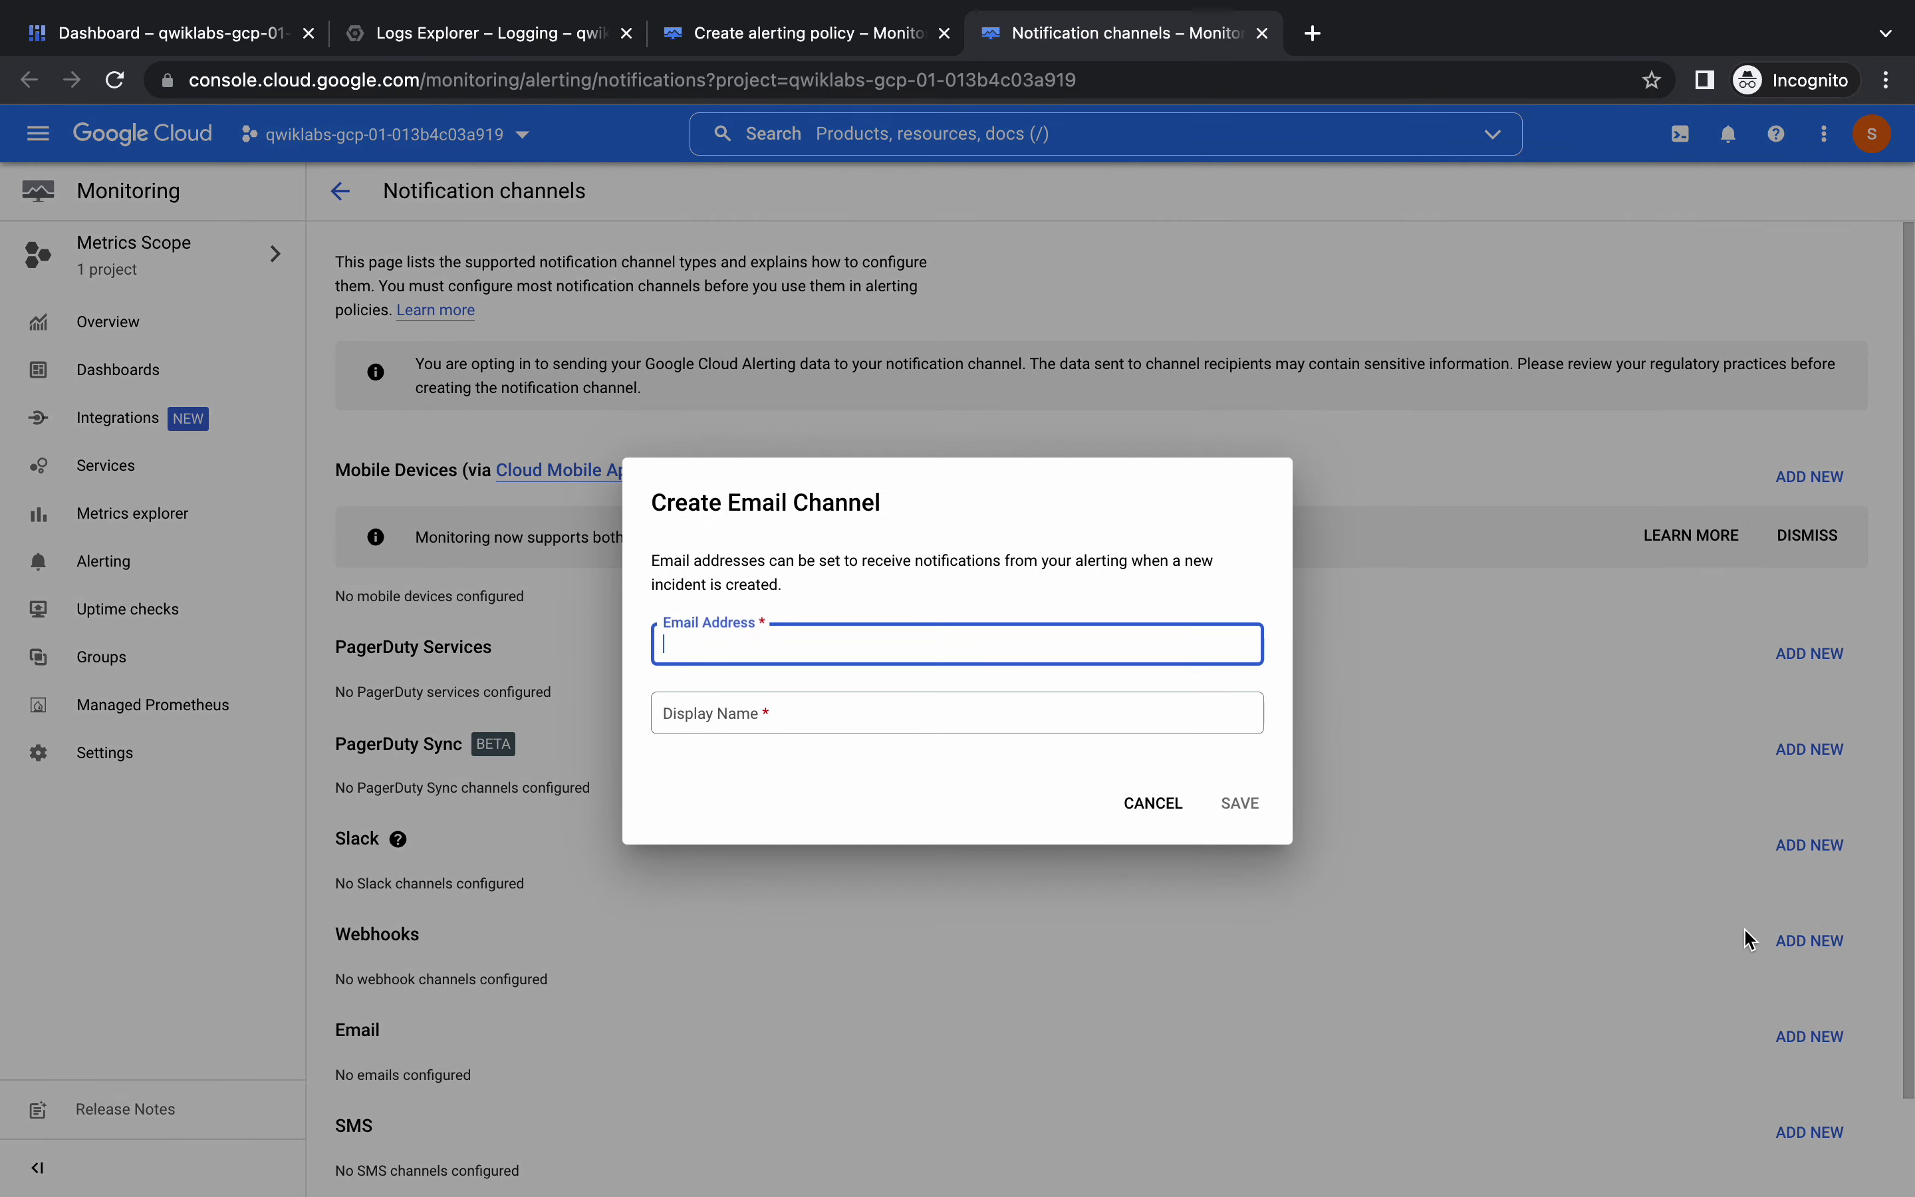
pyautogui.press('super+Tab')
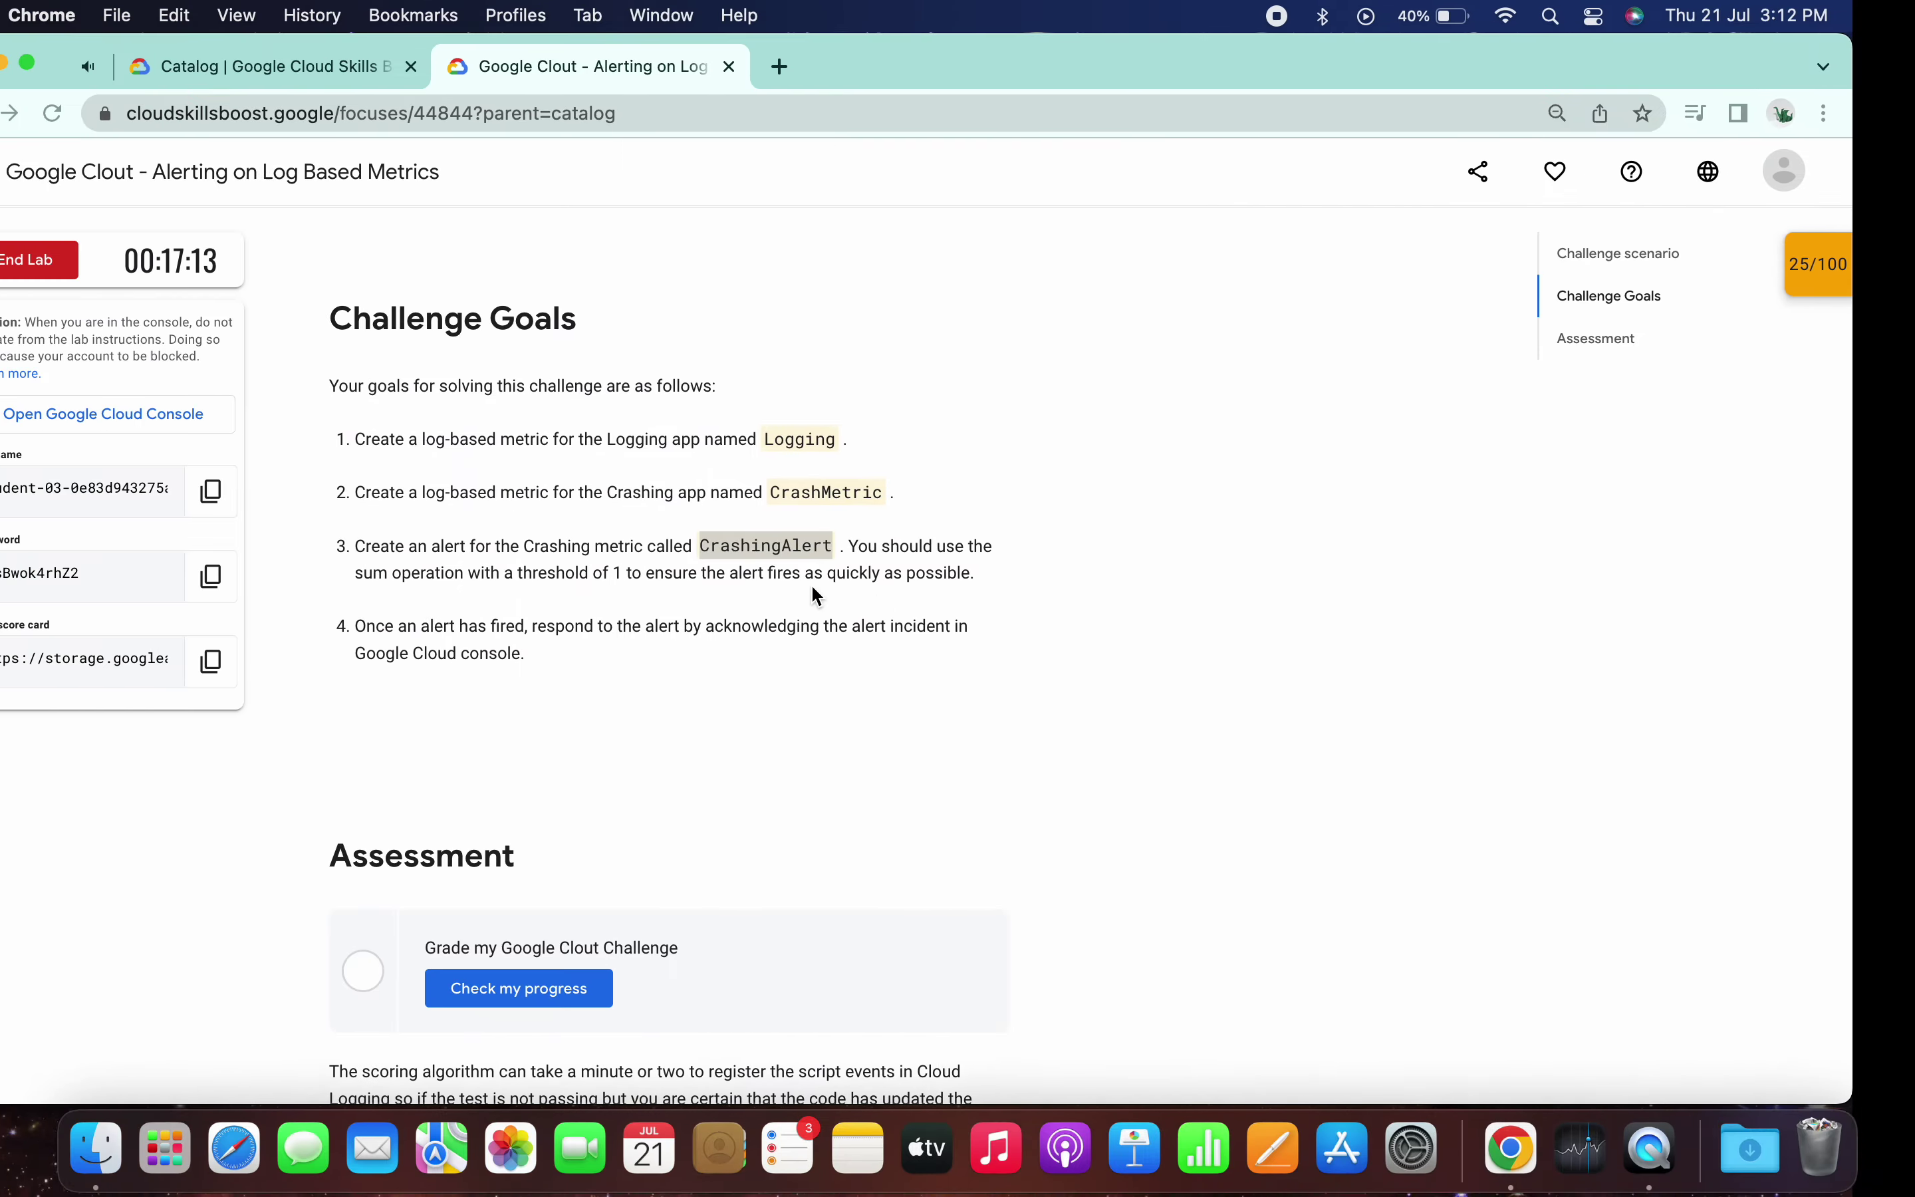
pyautogui.click(270, 509)
pyautogui.press('super+Tab')
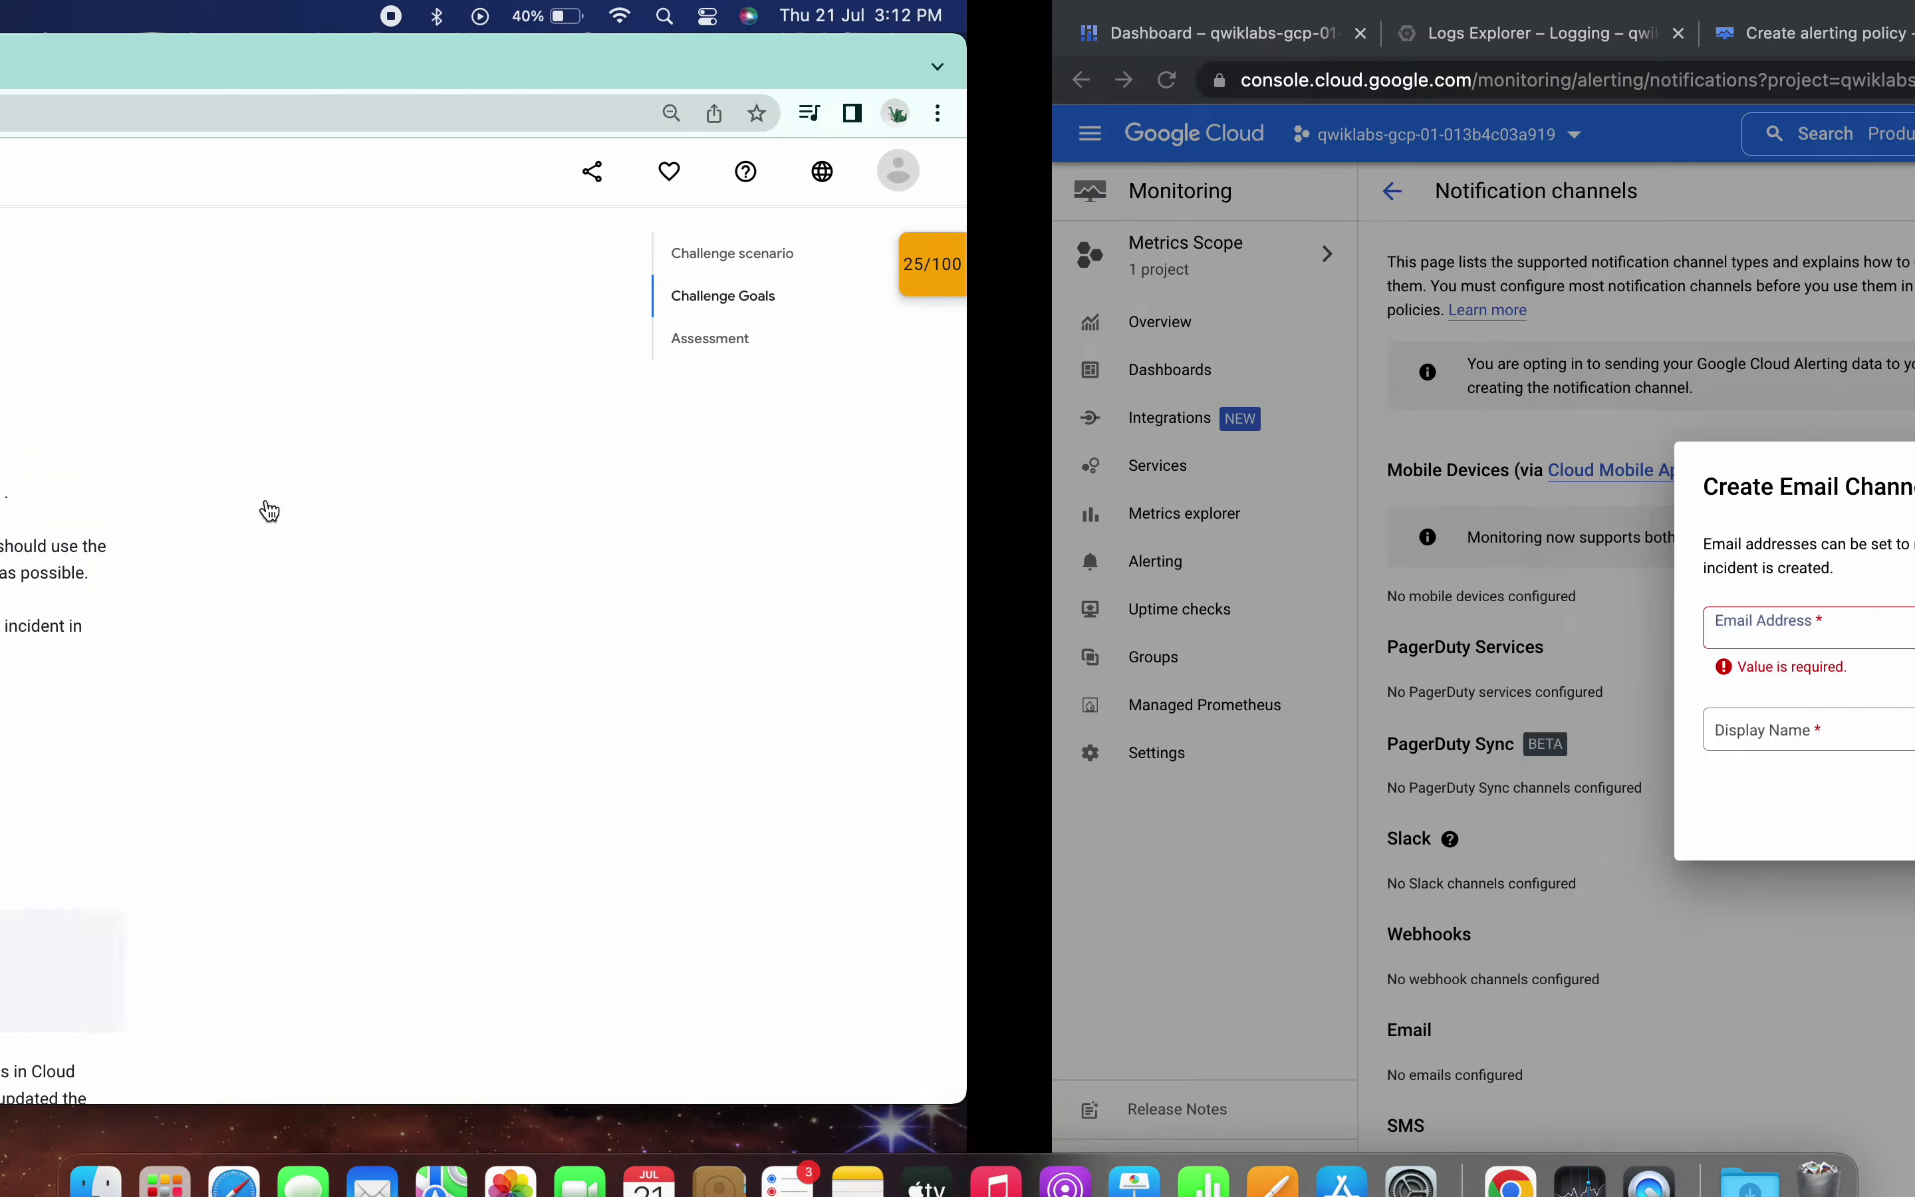
pyautogui.press('super+v')
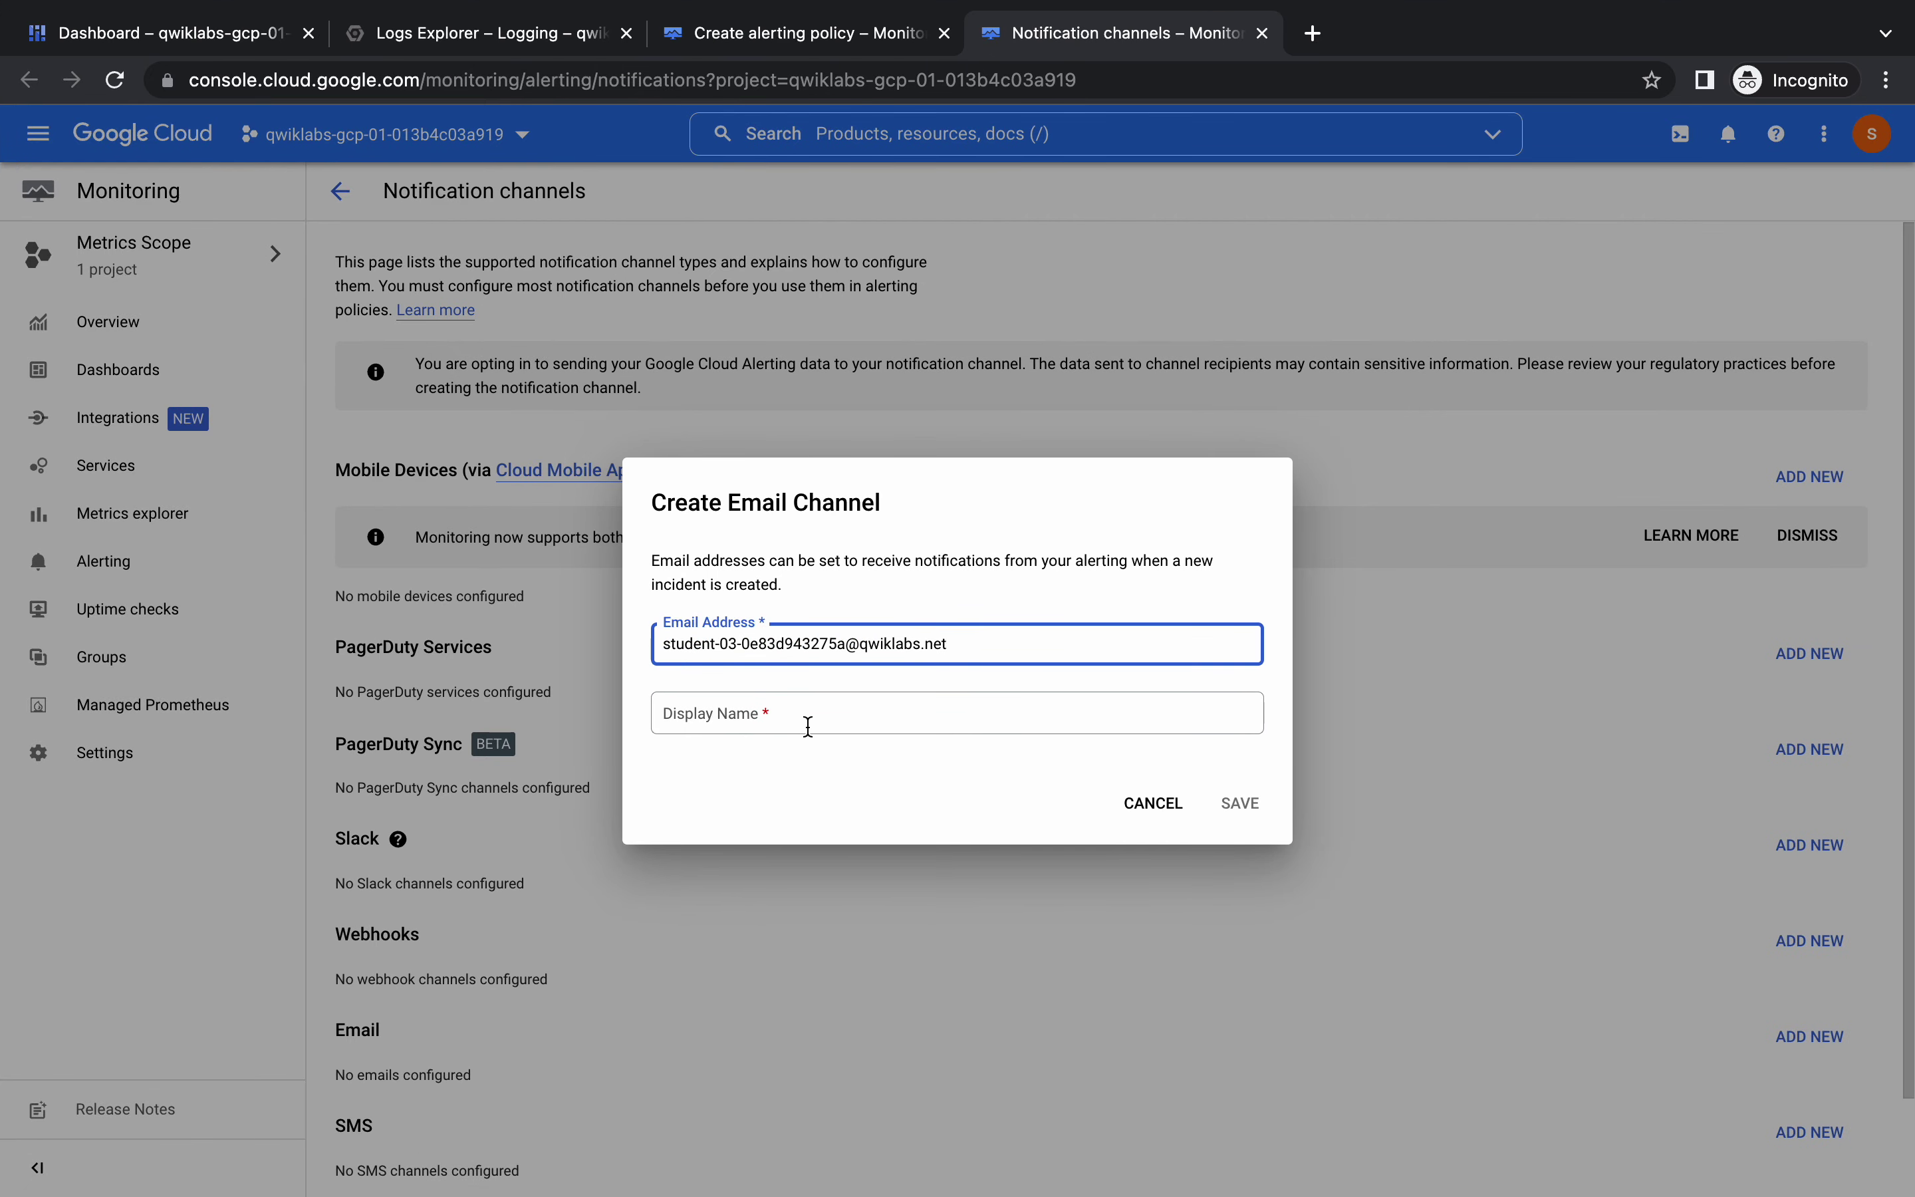
pyautogui.click(808, 728)
pyautogui.write('Email')
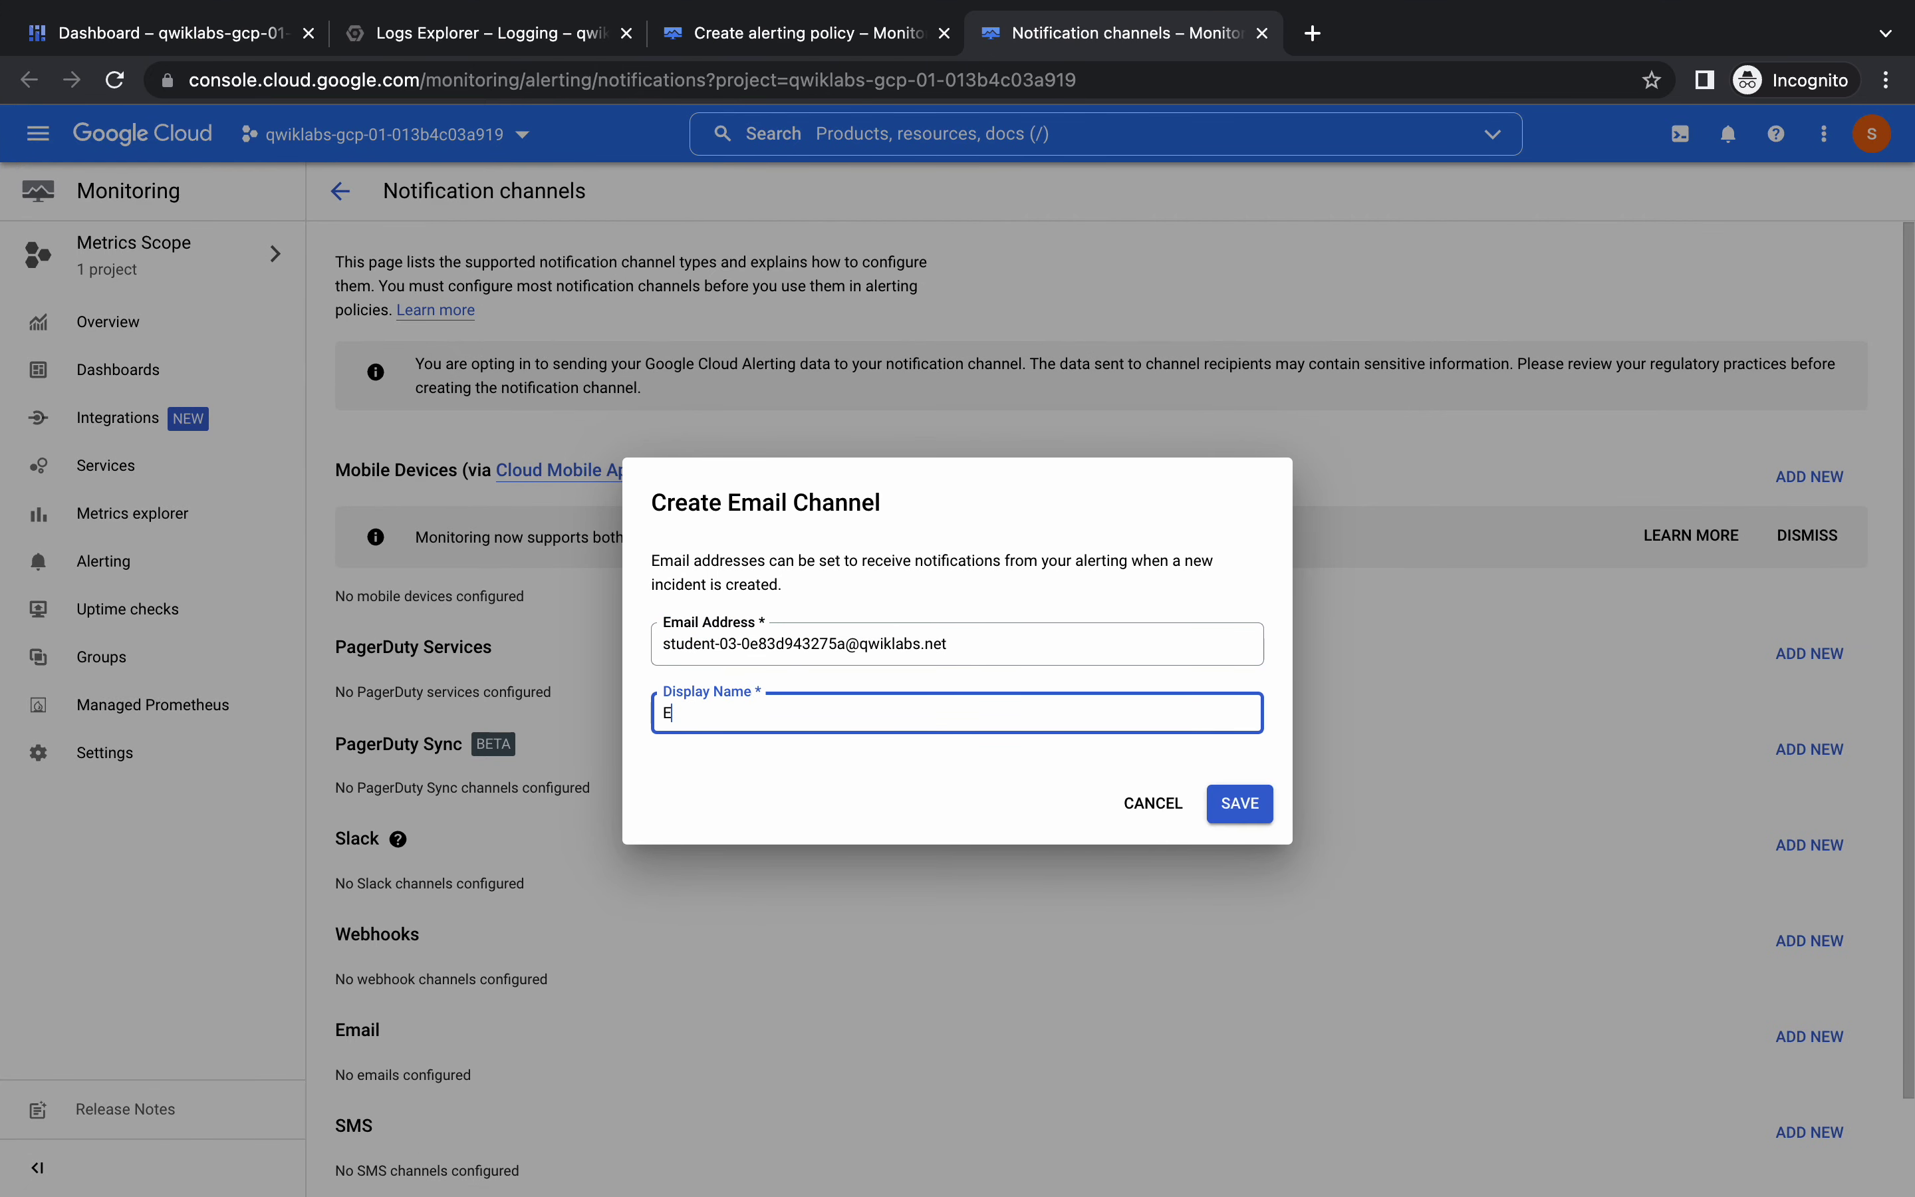
pyautogui.click(1245, 810)
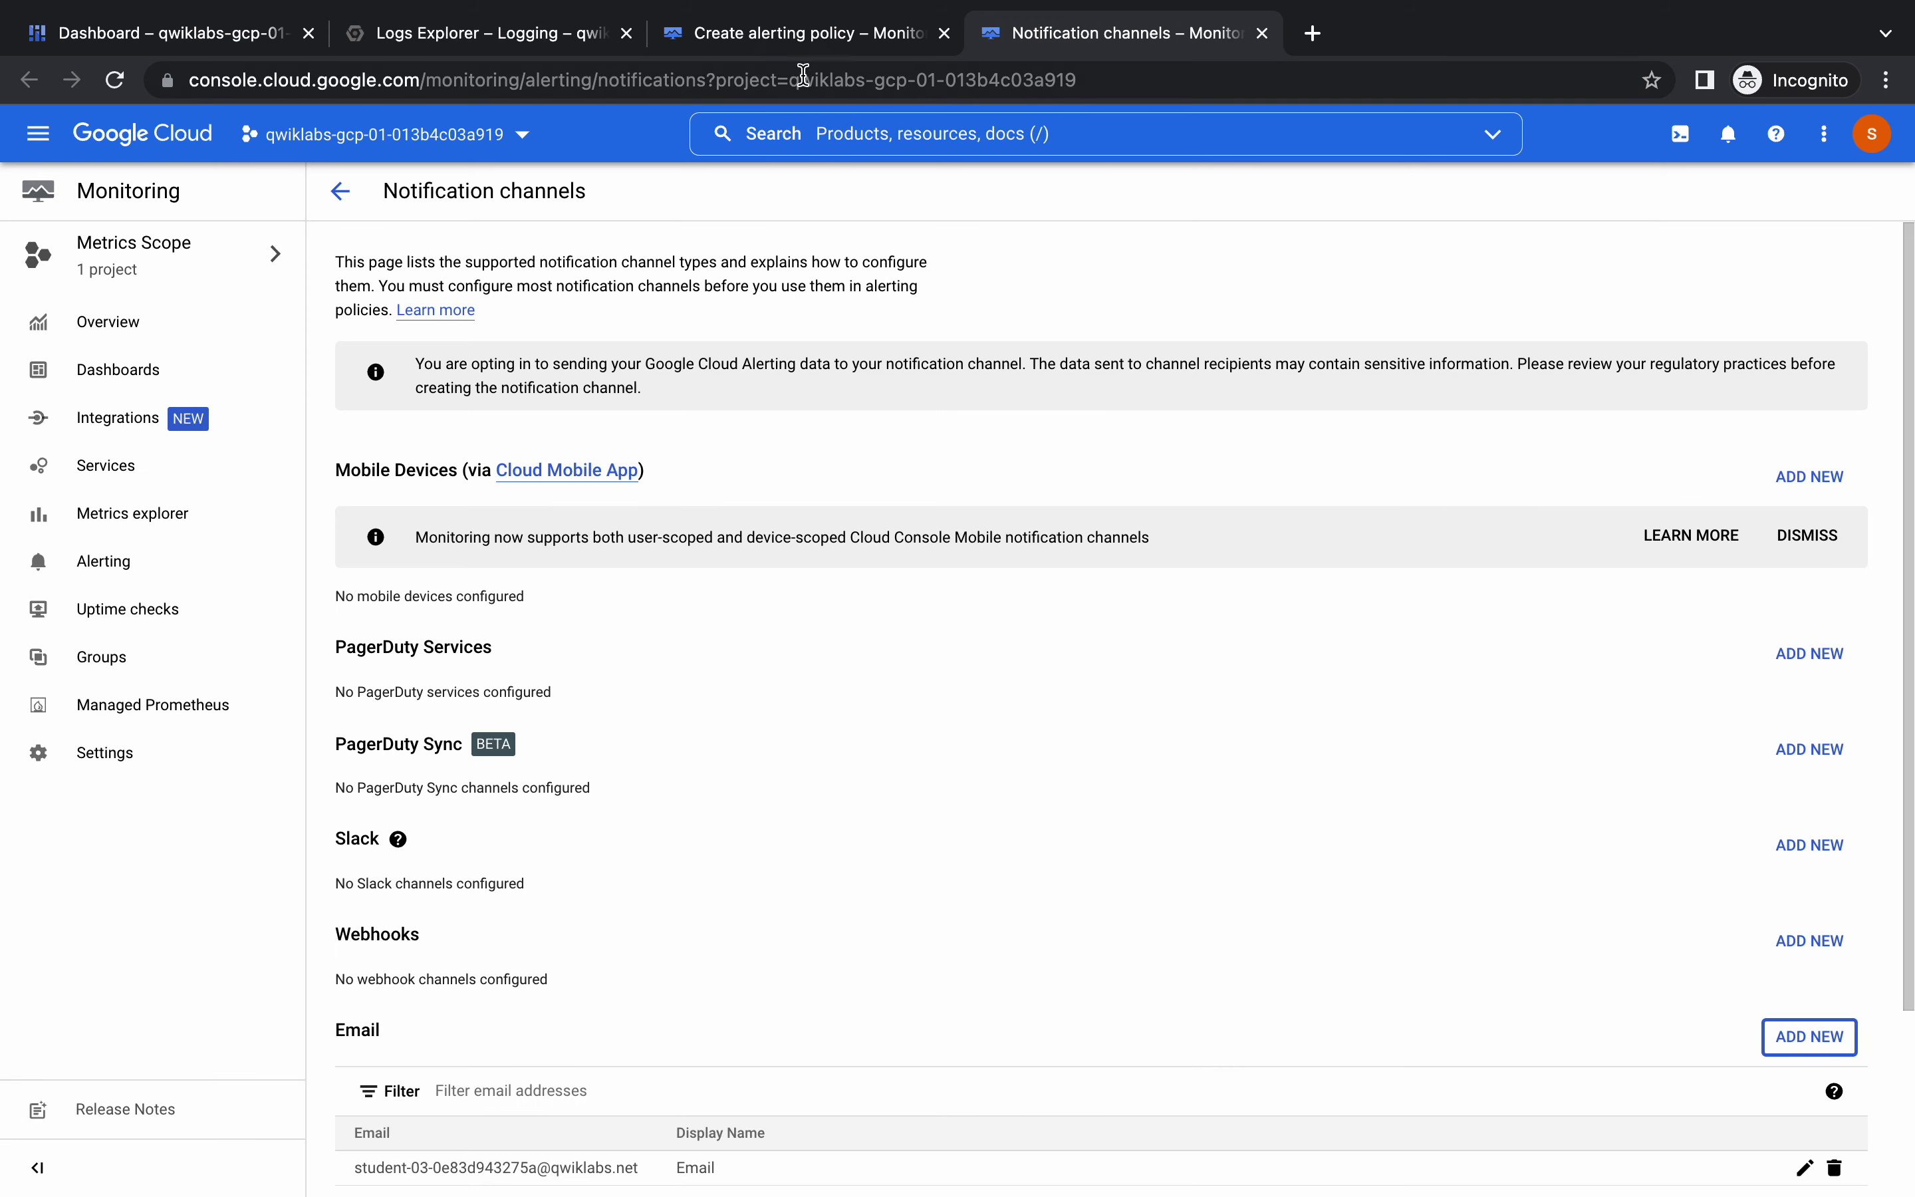
# Refresh the policy's notification channels, assign the Email channel, and enable notification on incident closure
pyautogui.click(793, 33)
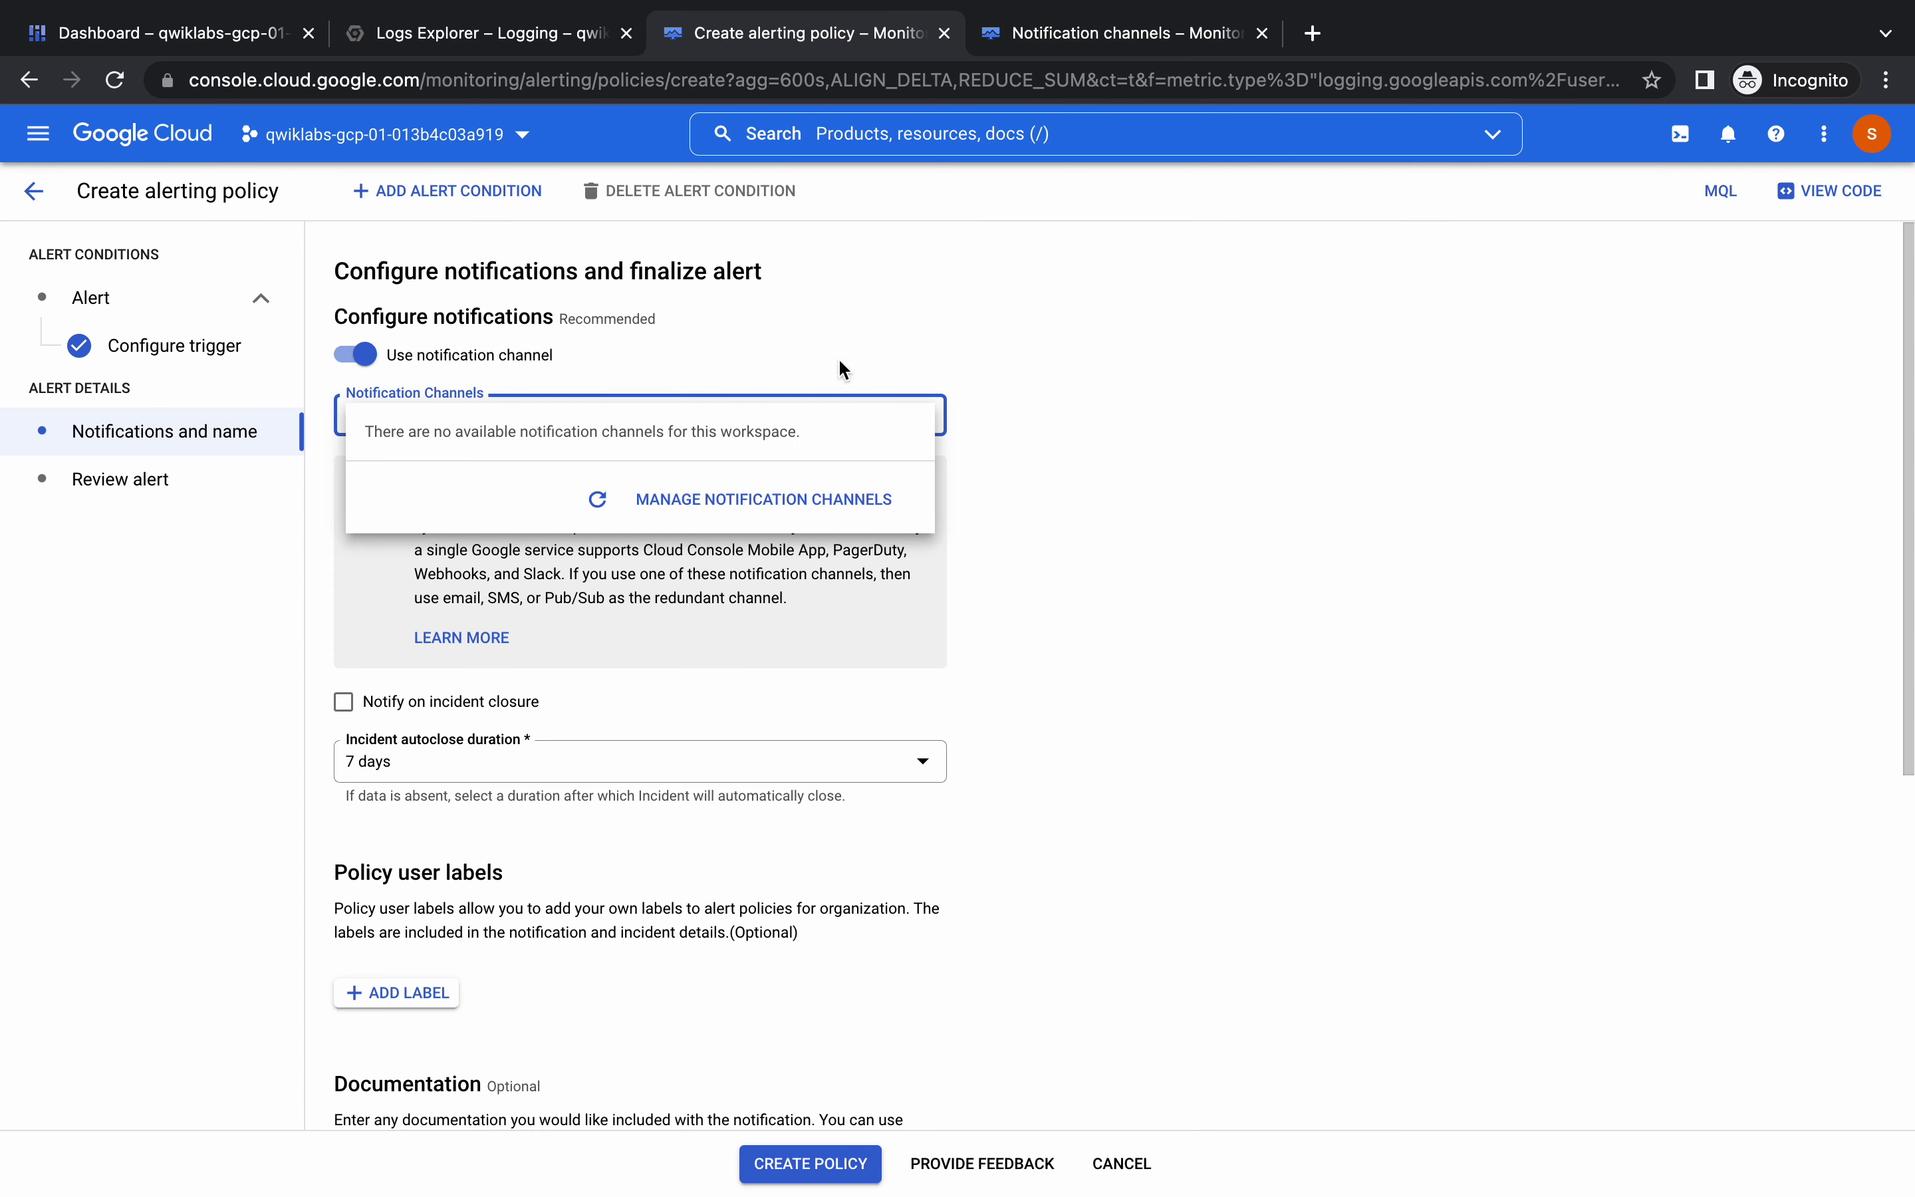
pyautogui.click(598, 504)
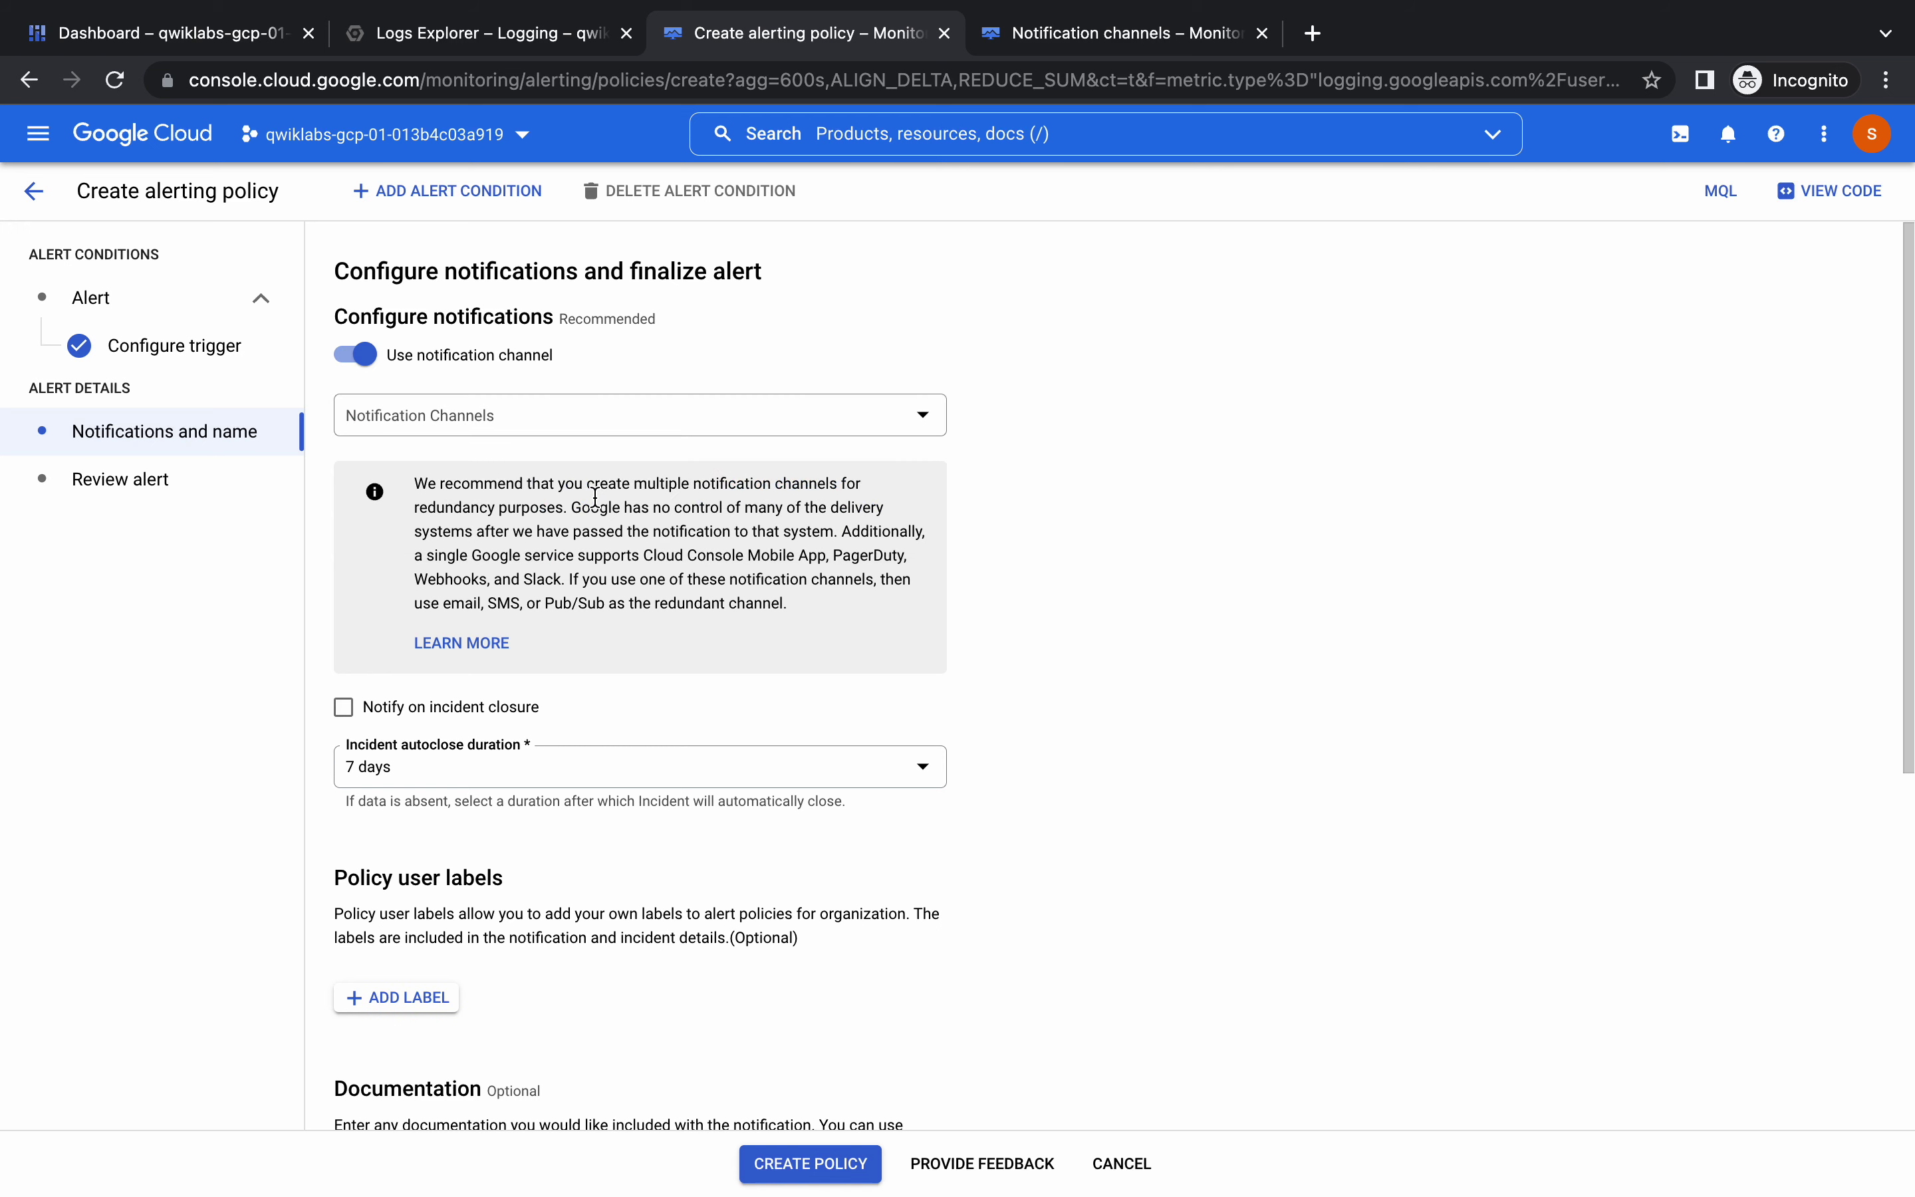
pyautogui.click(598, 412)
pyautogui.click(431, 544)
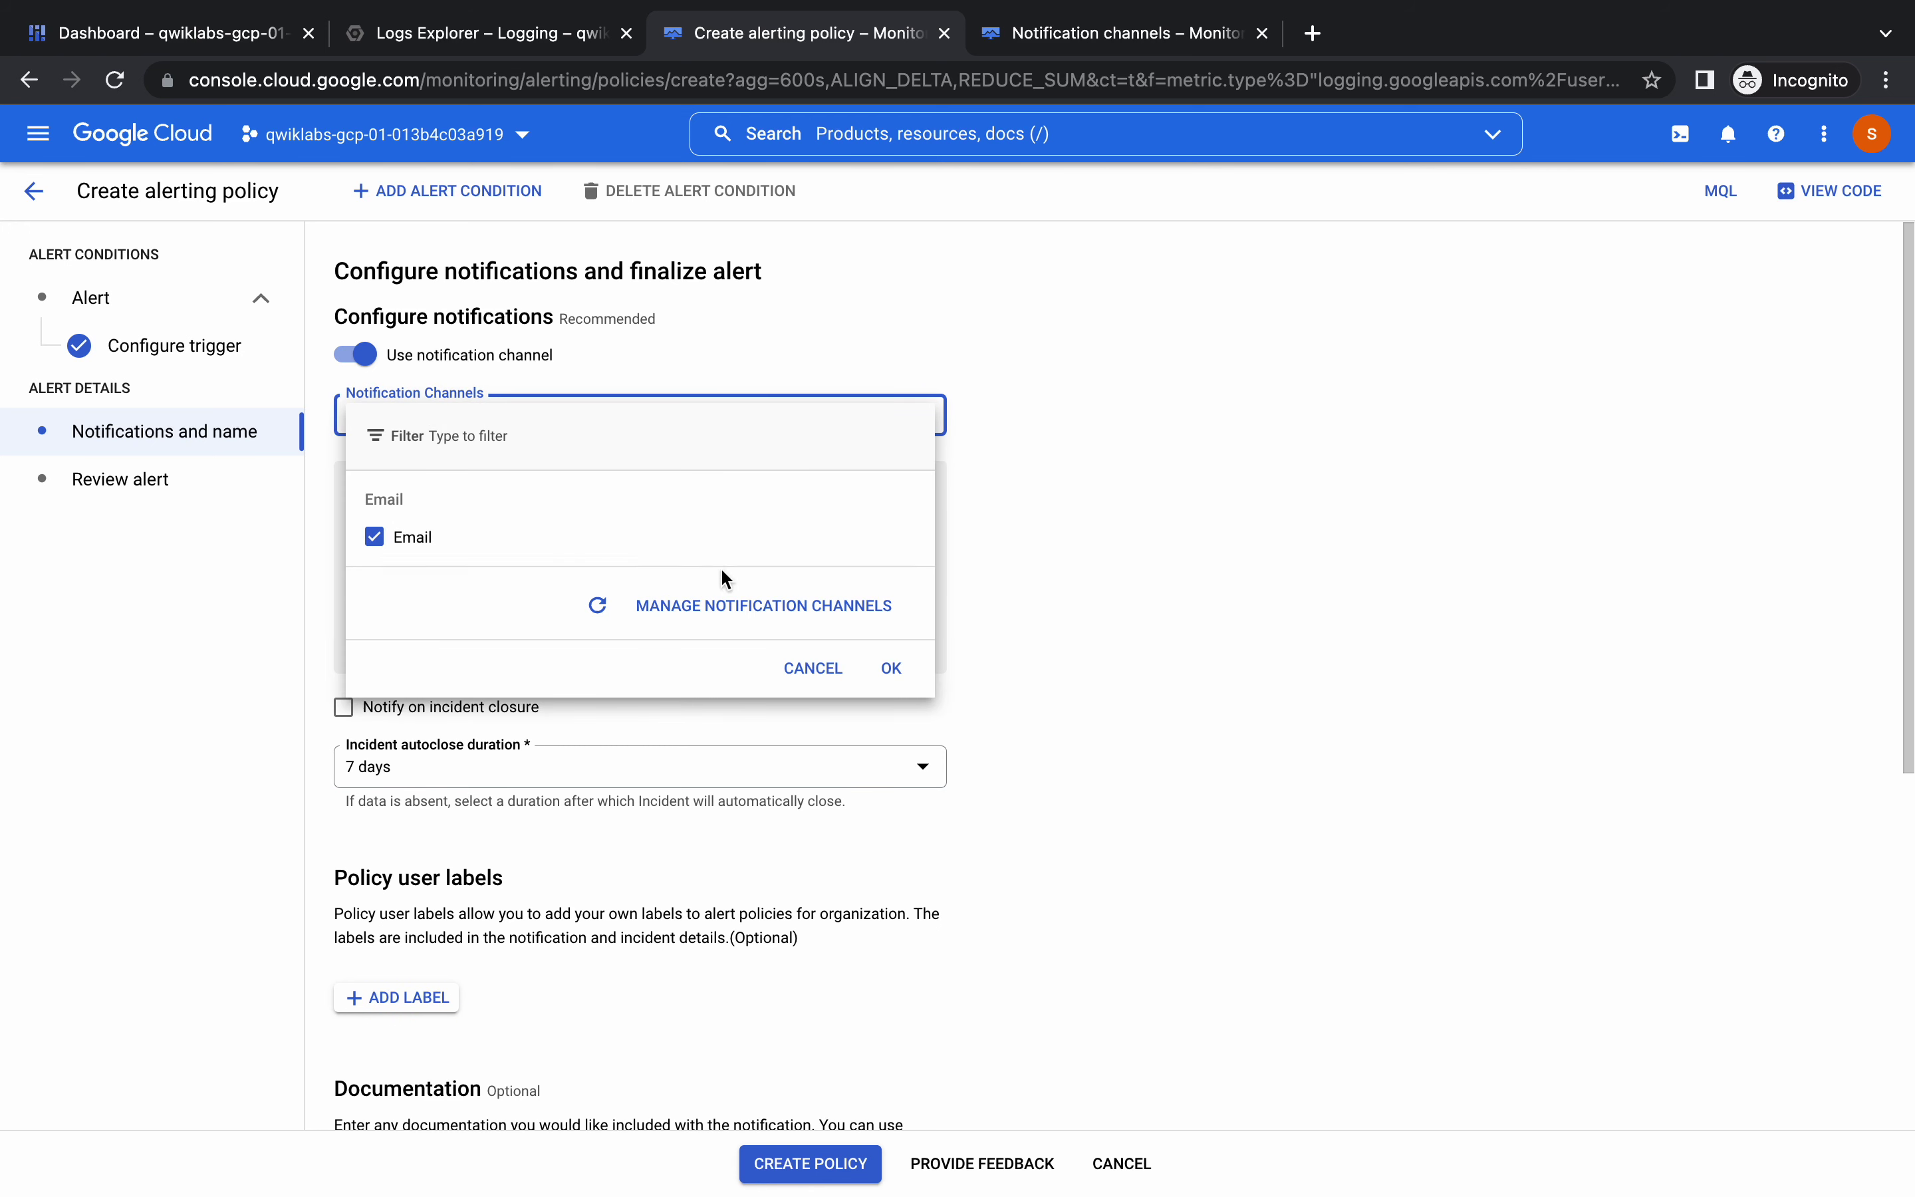
pyautogui.click(892, 669)
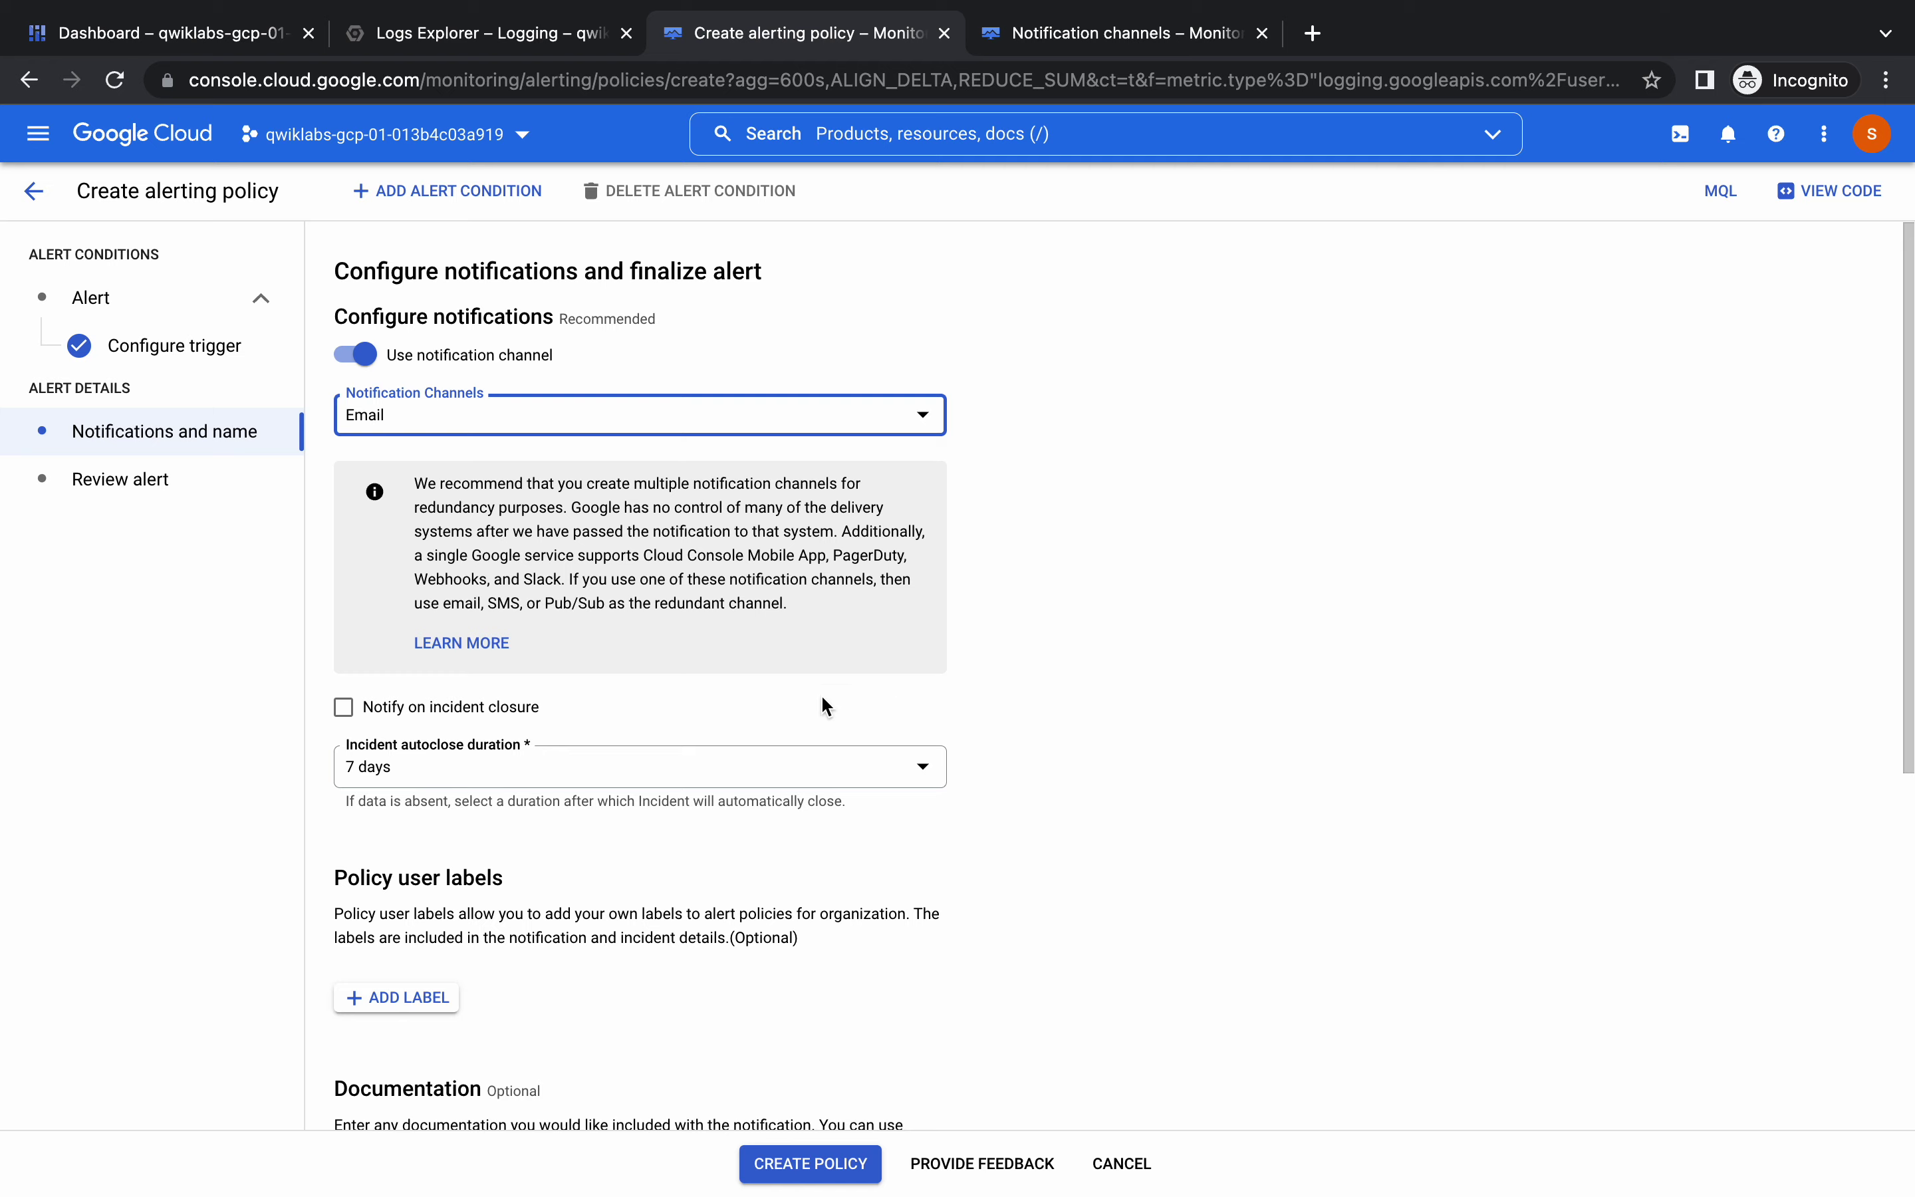
pyautogui.click(441, 722)
# Name the alert policy CrashingAlert, copied from the lab goals, and continue to the review
pyautogui.scroll(-7, 436, 726)
pyautogui.click(631, 627)
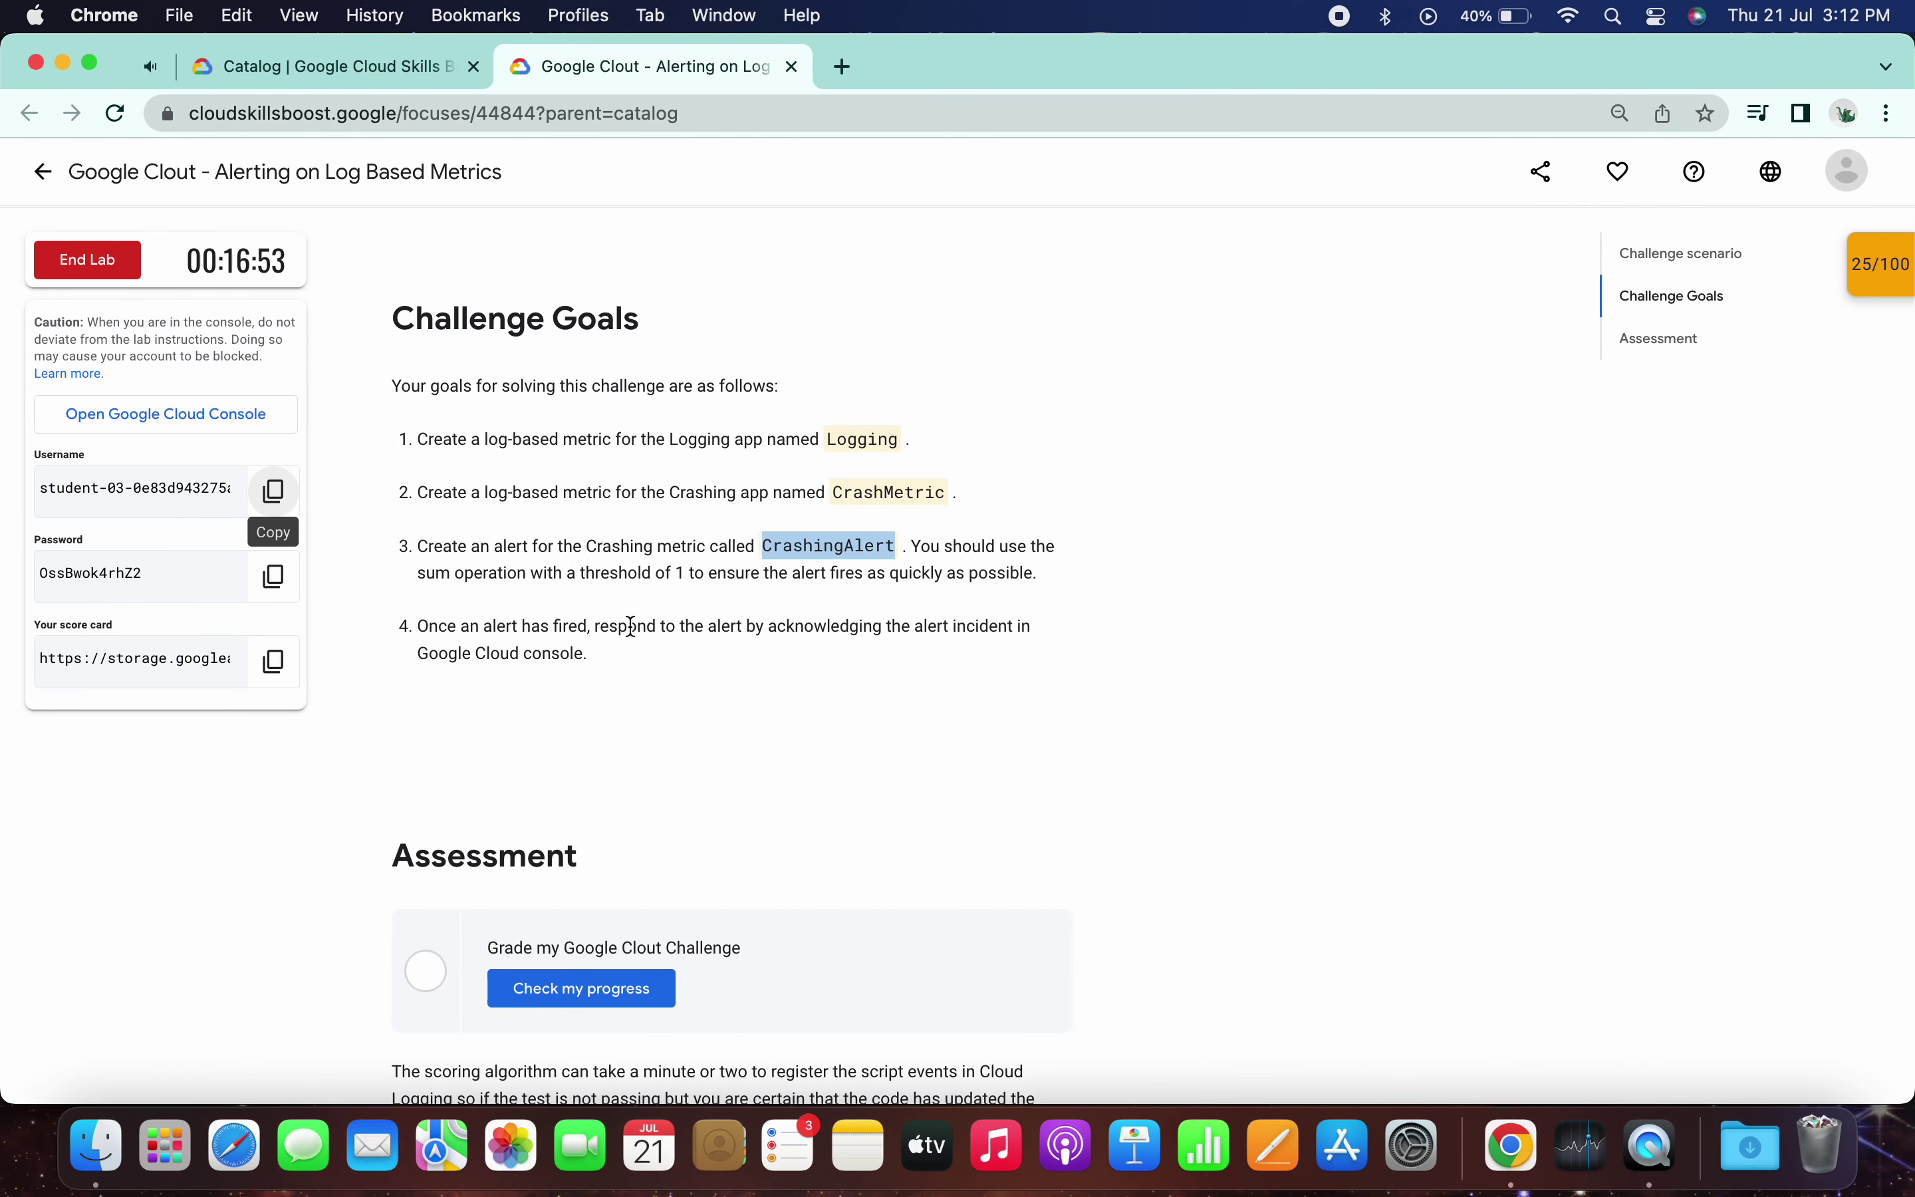
pyautogui.doubleClick(813, 552)
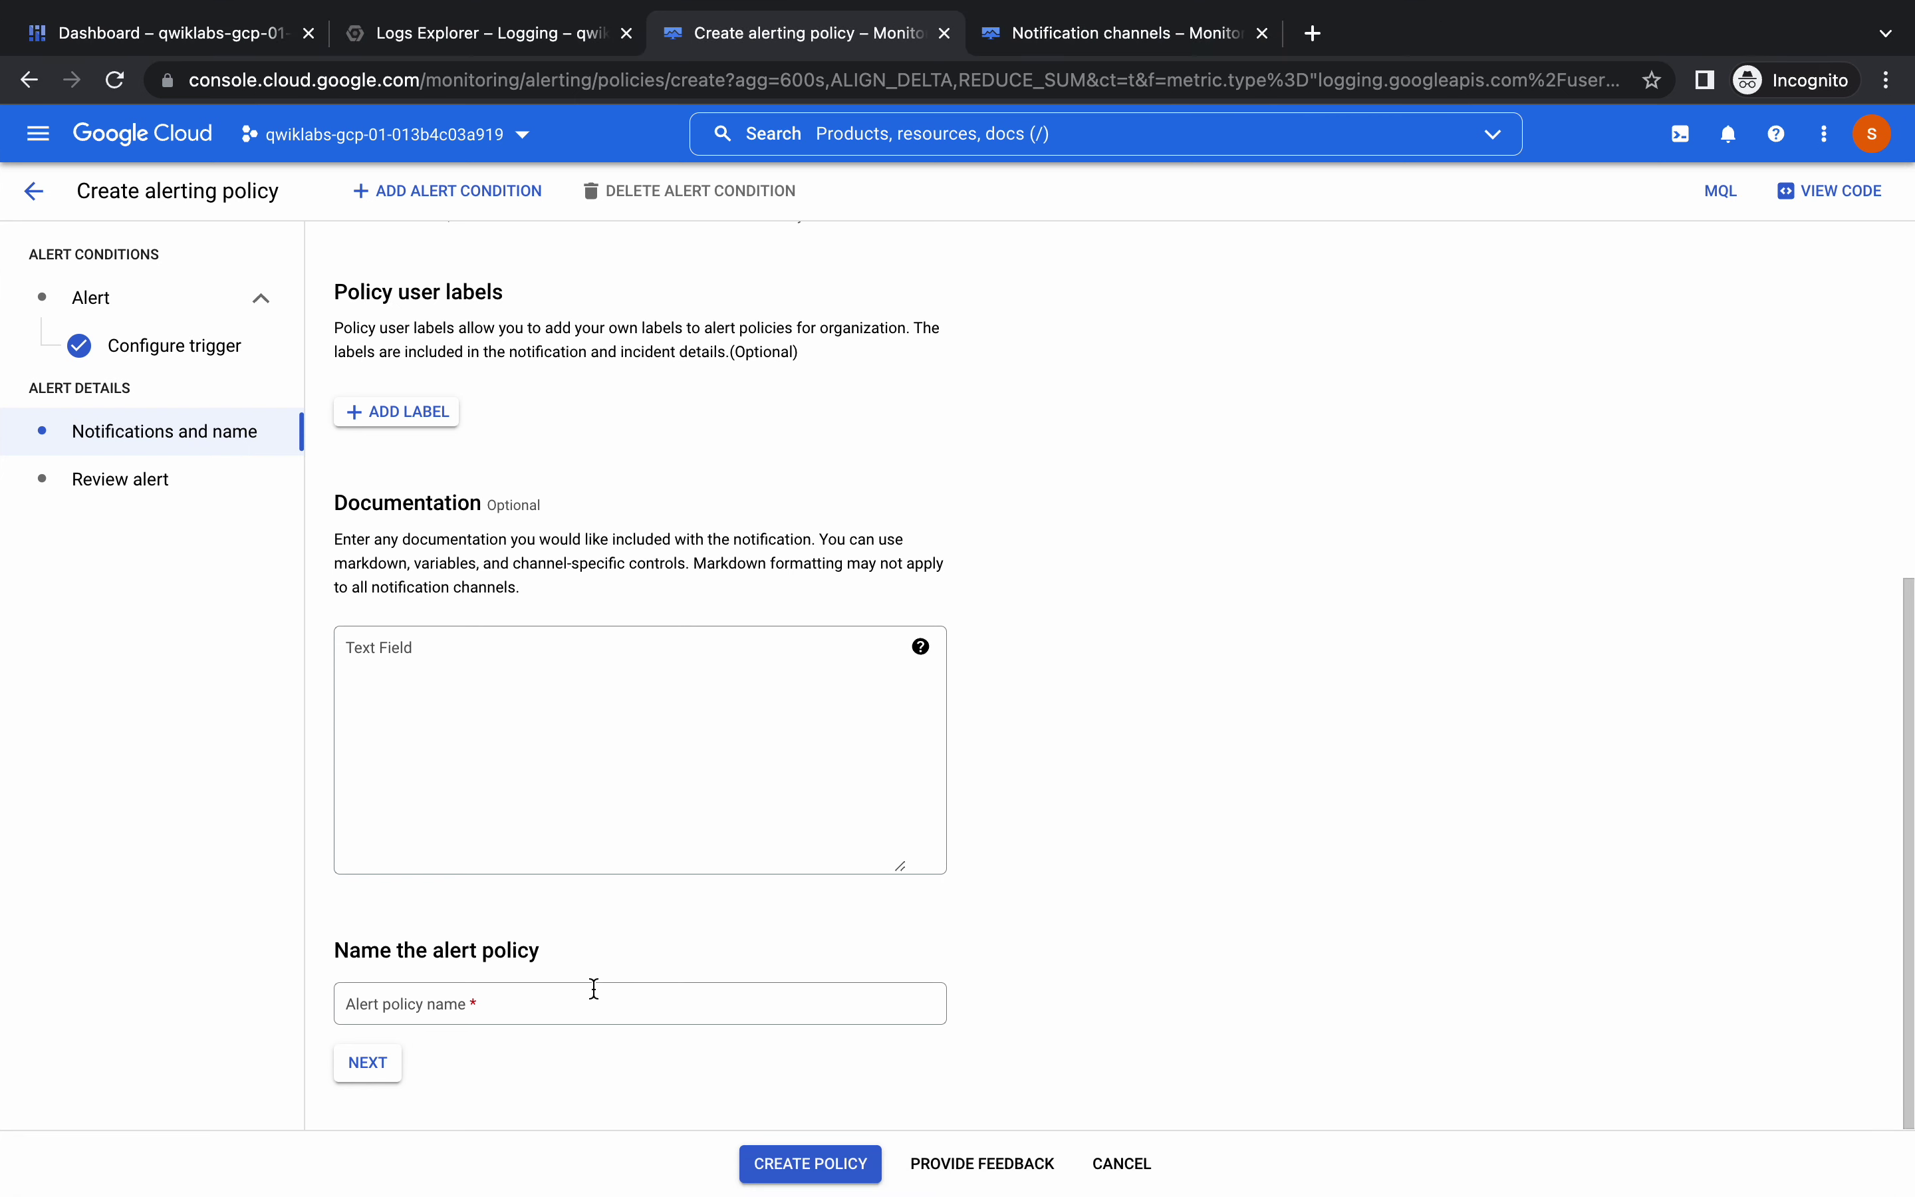
pyautogui.click(593, 991)
pyautogui.press('super+v')
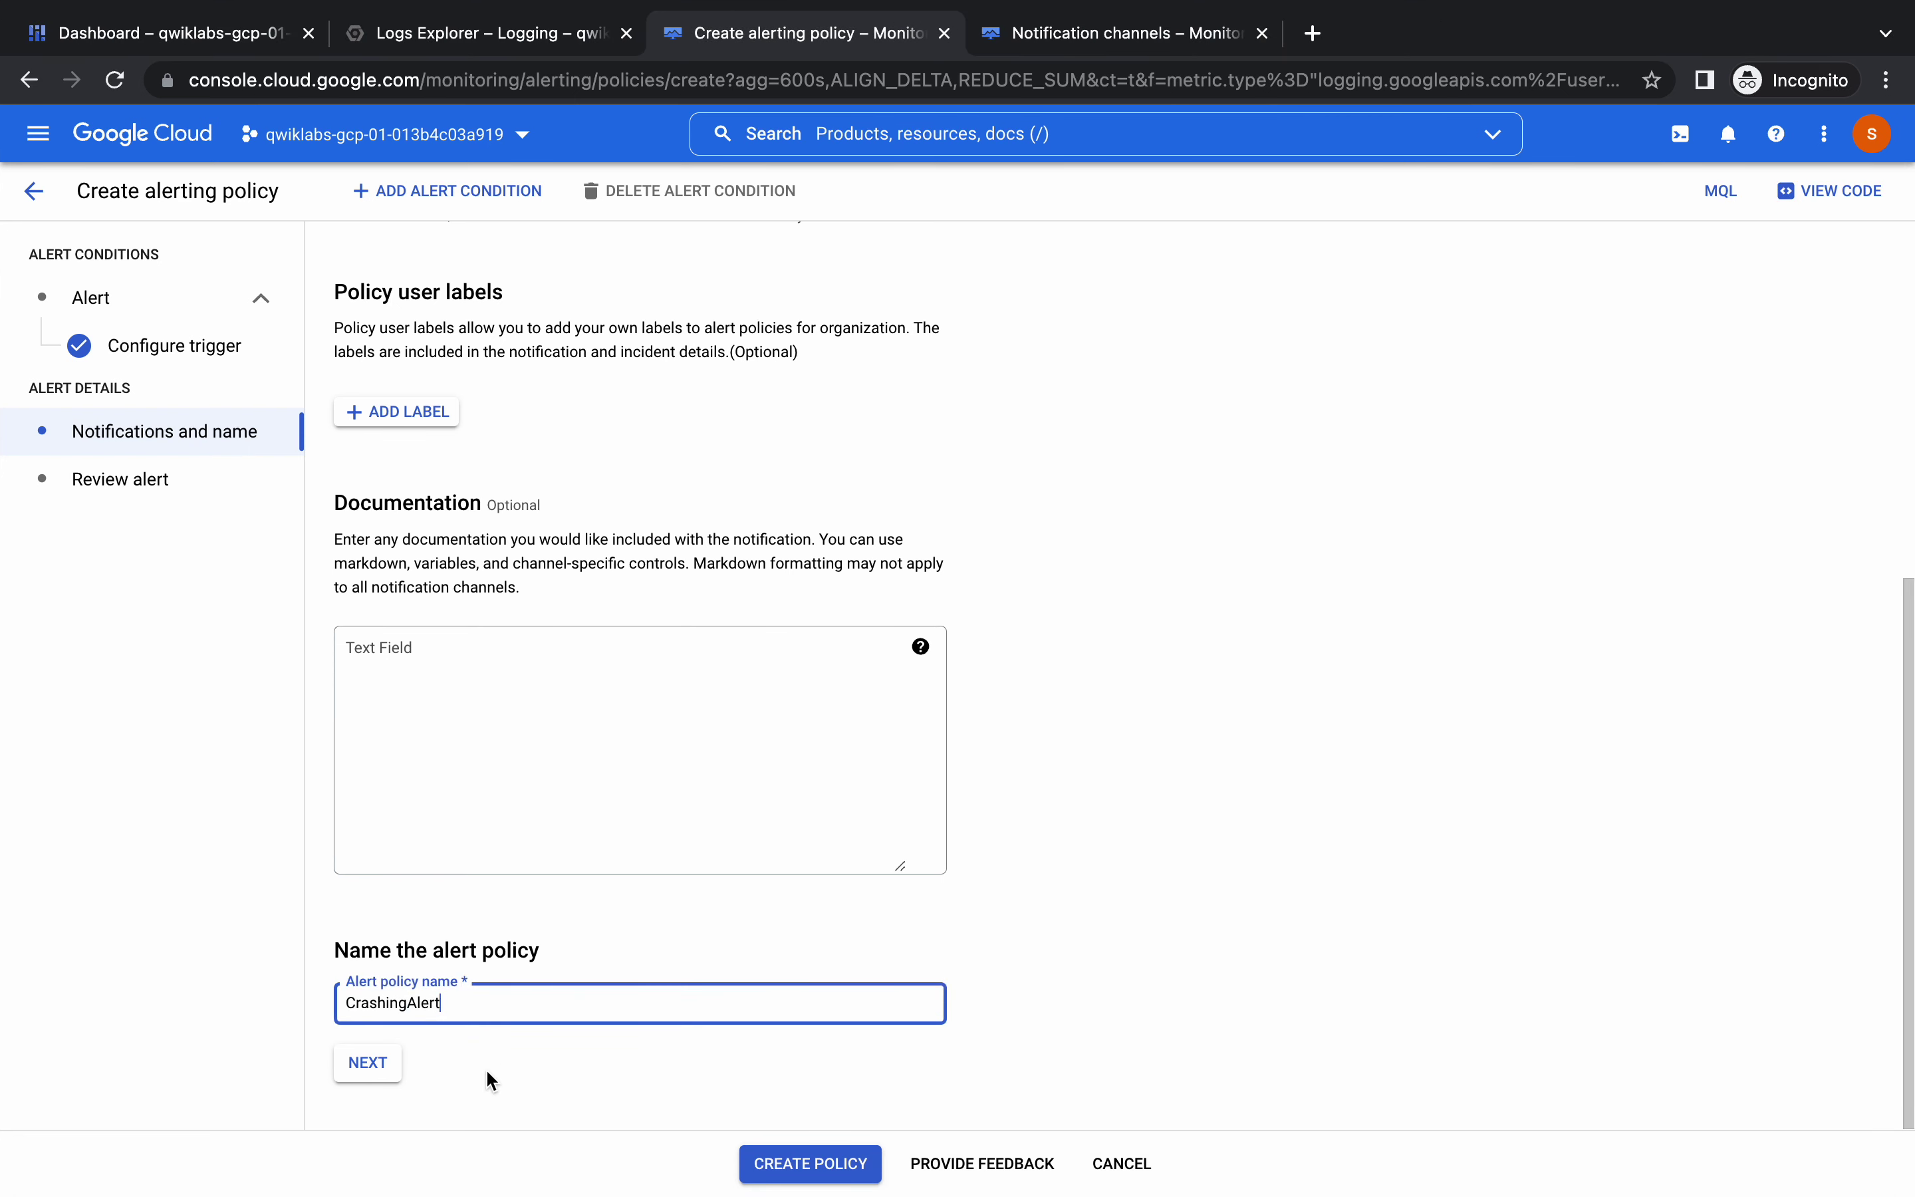
pyautogui.click(361, 1081)
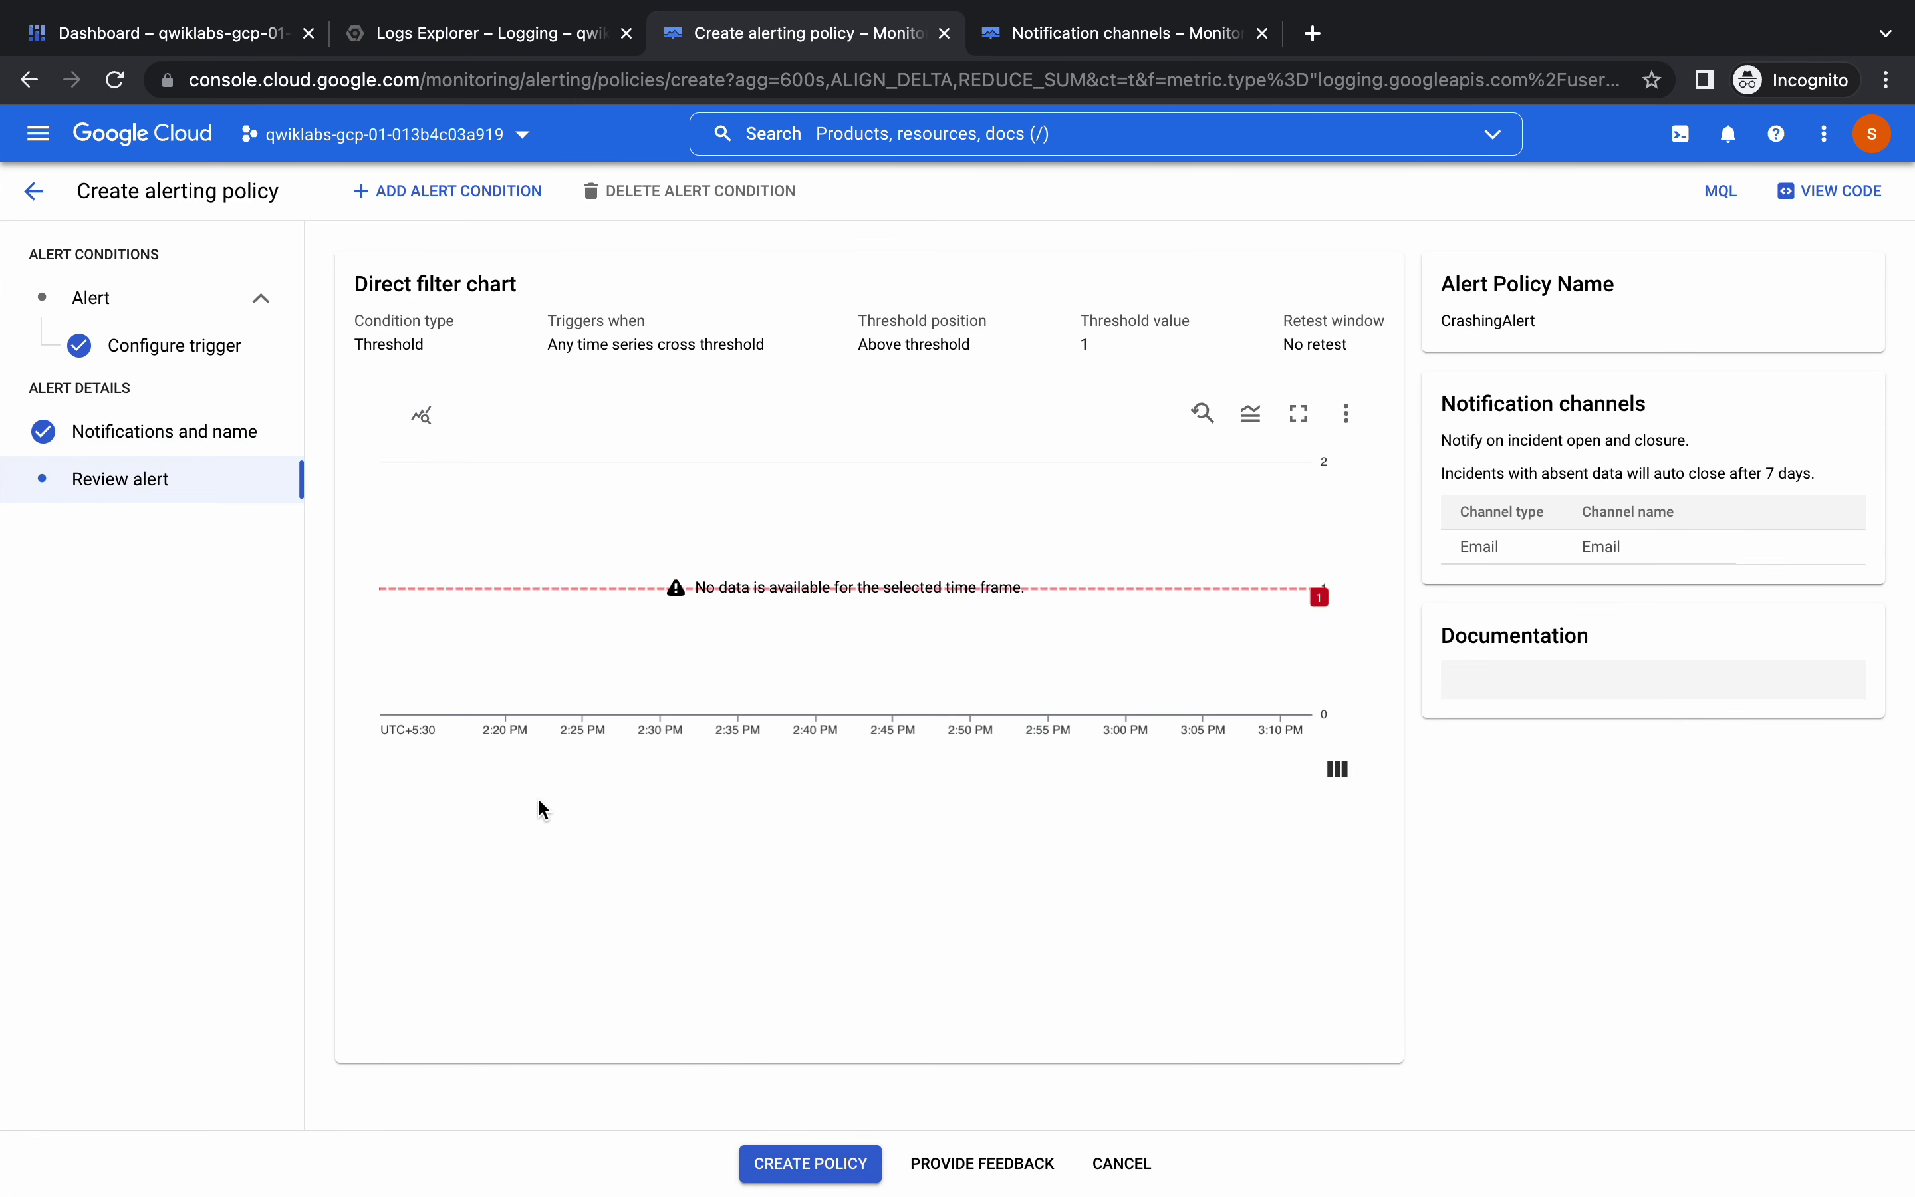
# Review the alert summary and create the CrashingAlert policy
pyautogui.click(123, 500)
pyautogui.click(159, 477)
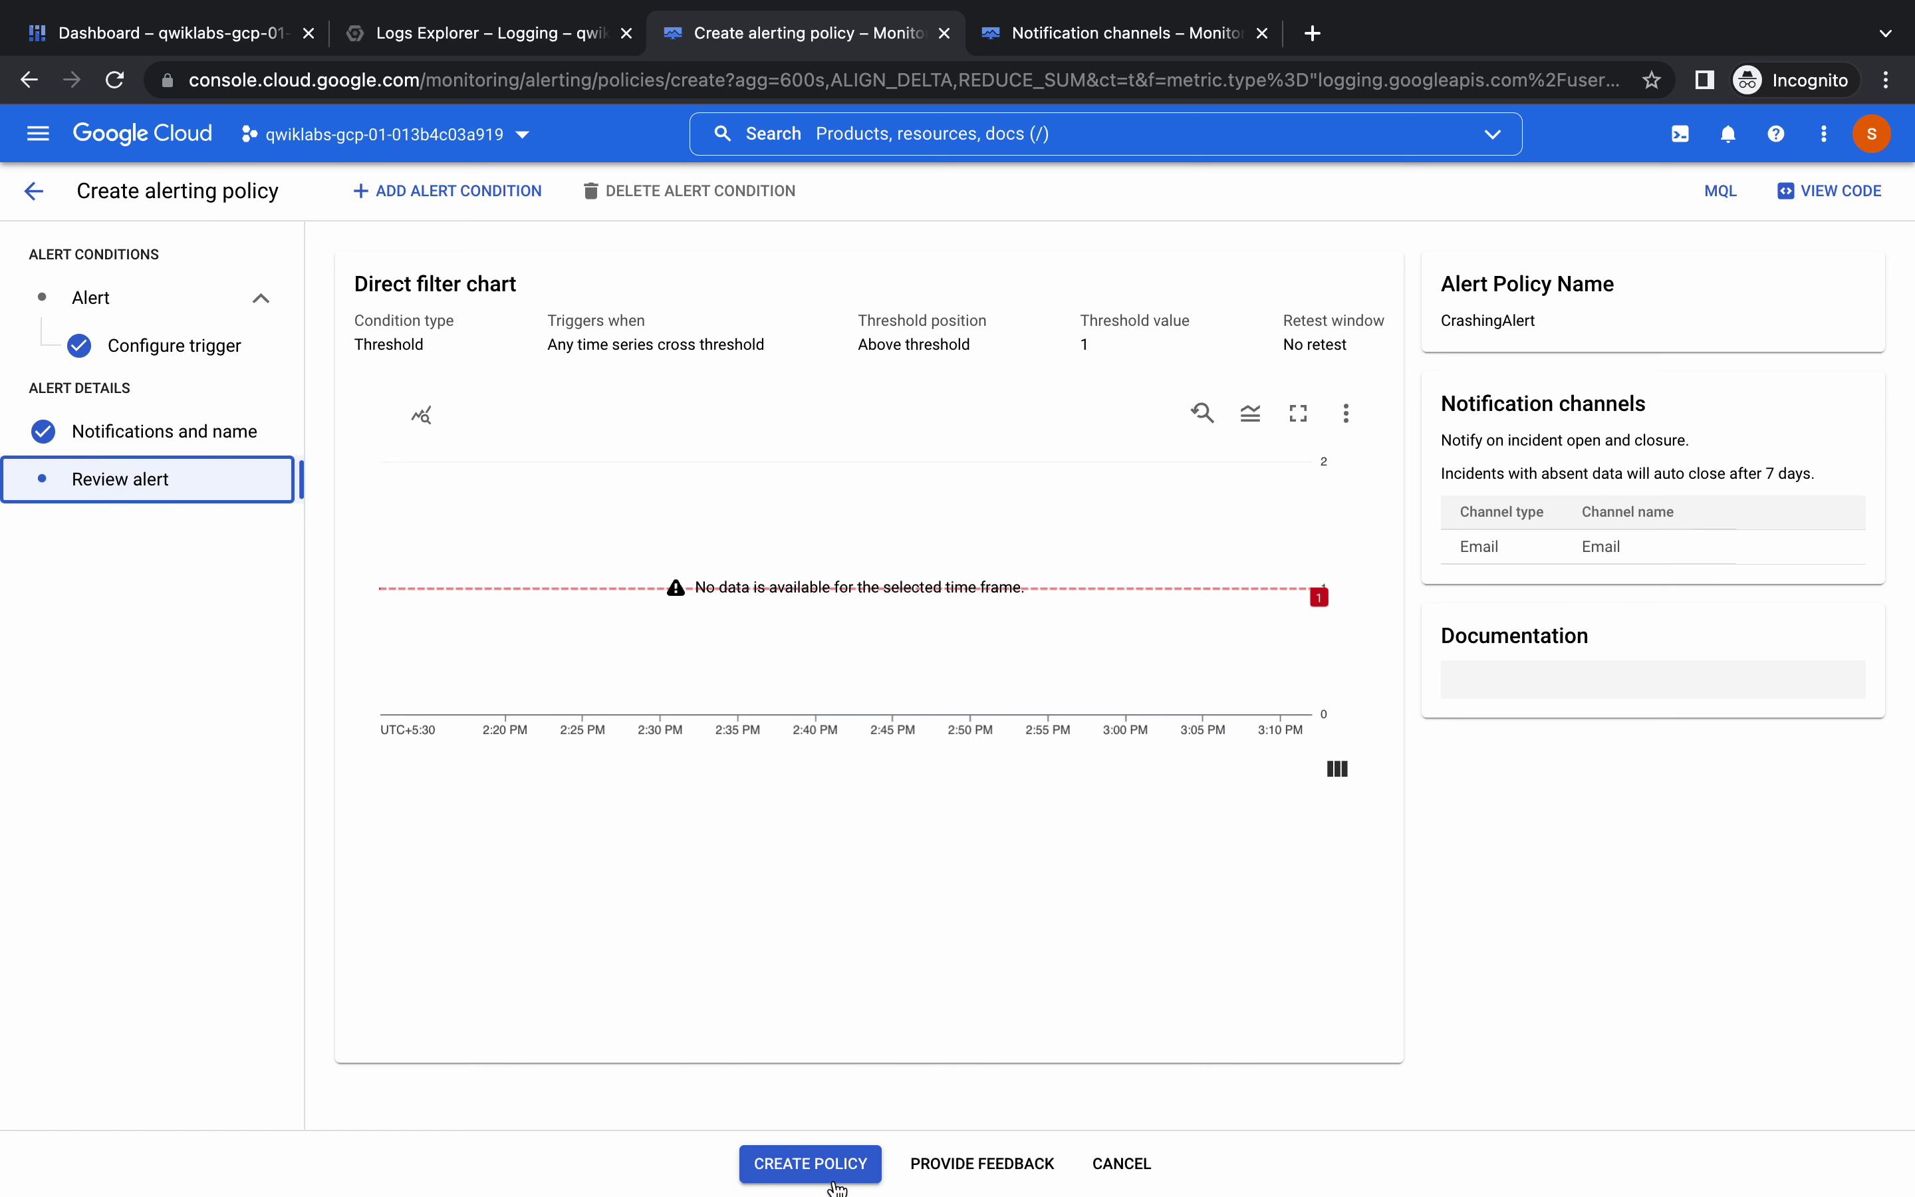
pyautogui.click(841, 1167)
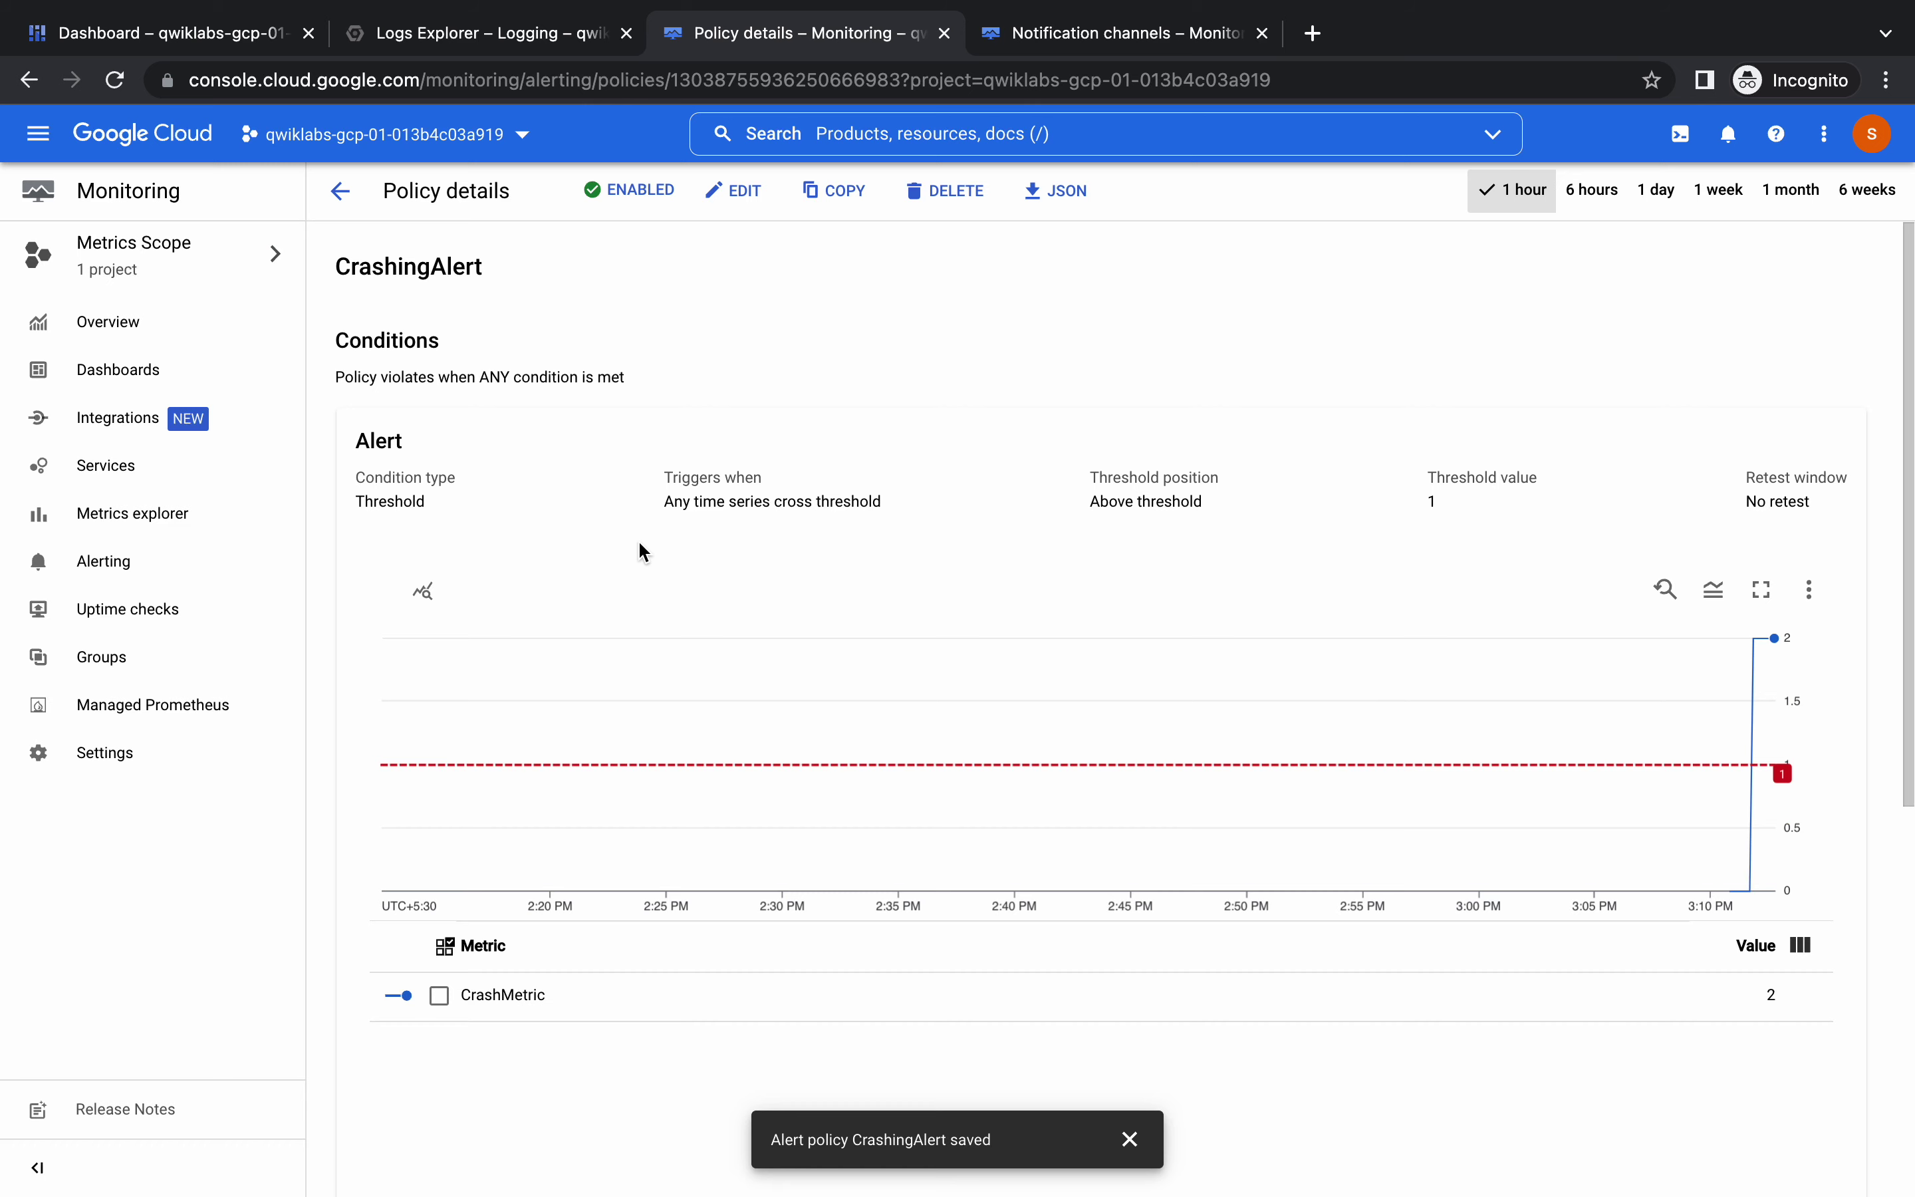
# Check the Alerting overview, then search for VM instances and open the Compute Engine result in a separate browser tab
pyautogui.click(154, 575)
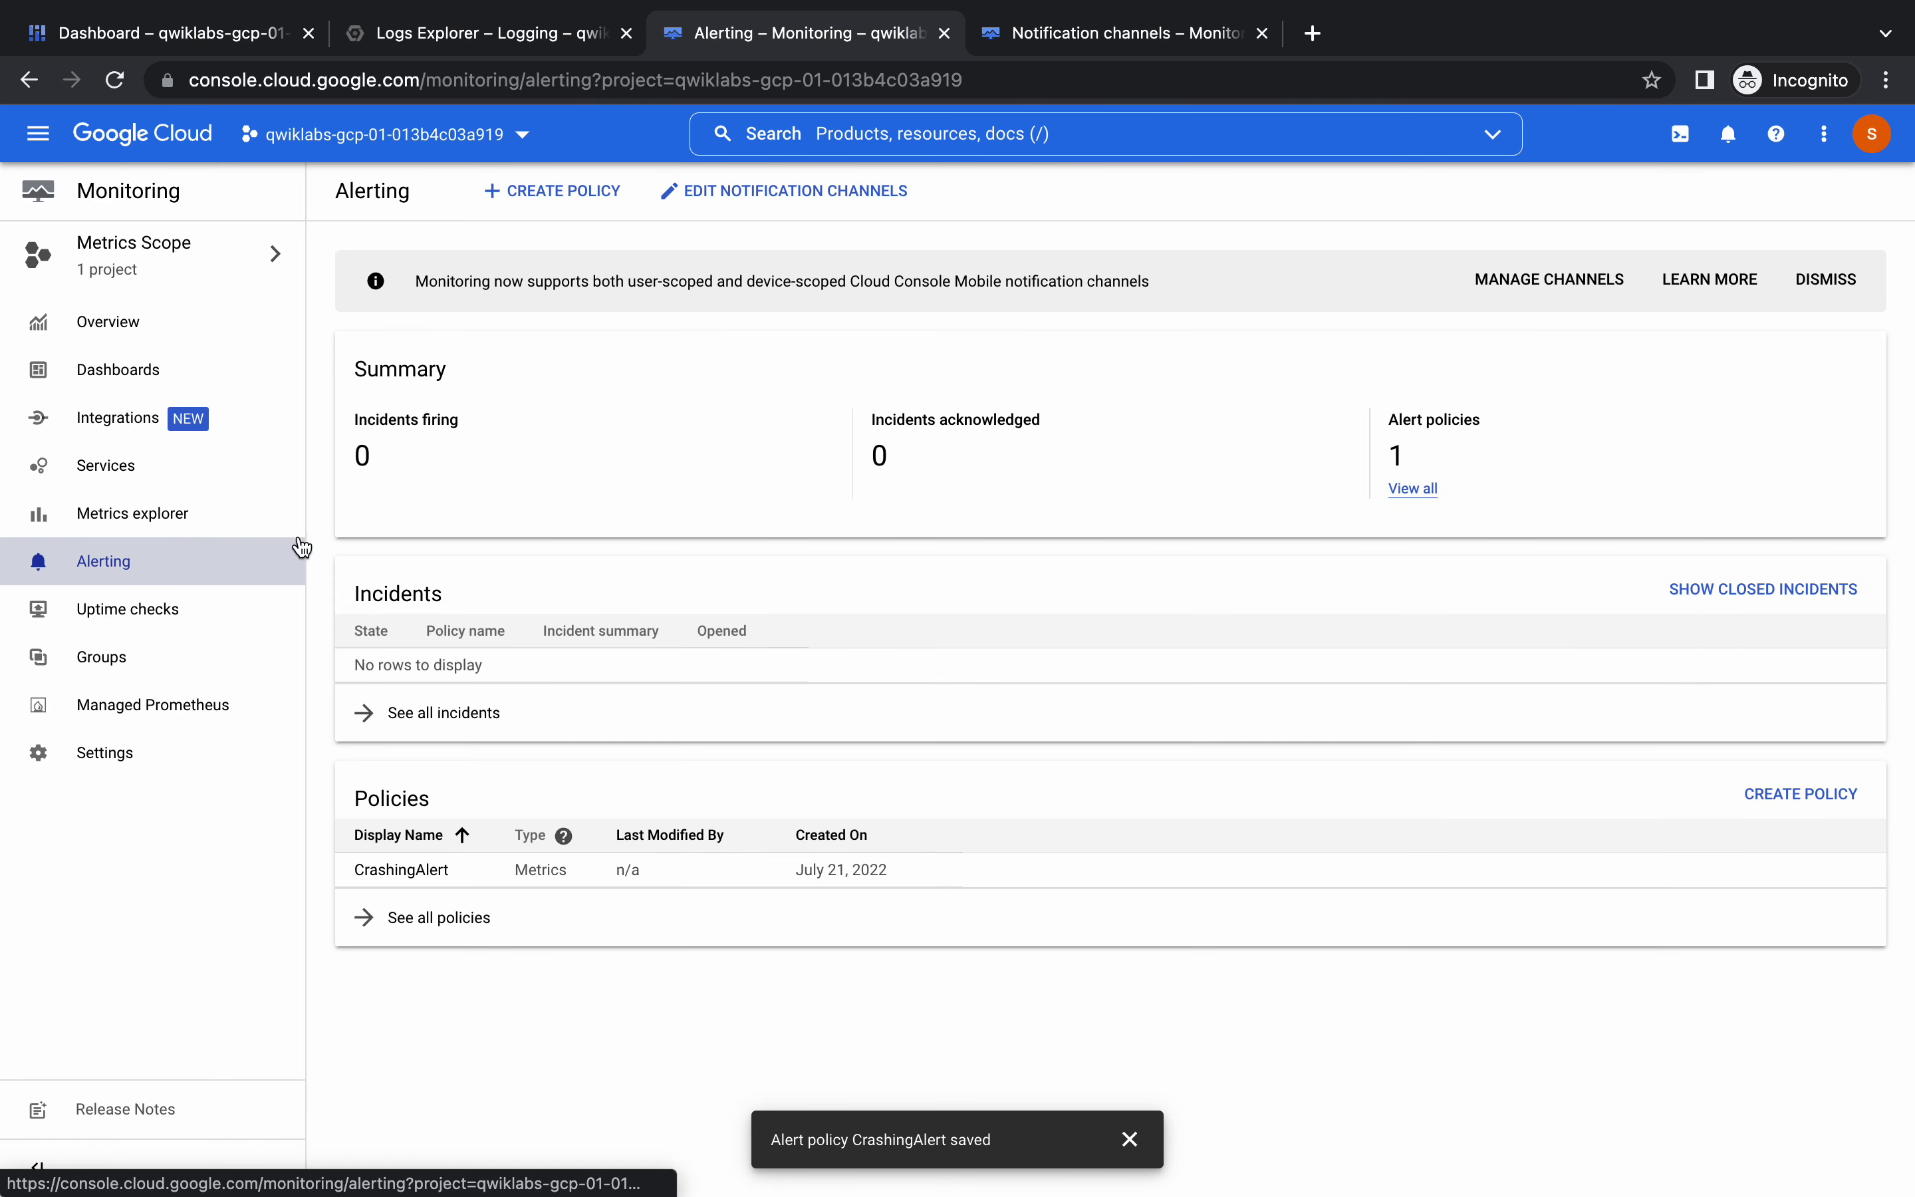
pyautogui.click(841, 140)
pyautogui.write('vm ins')
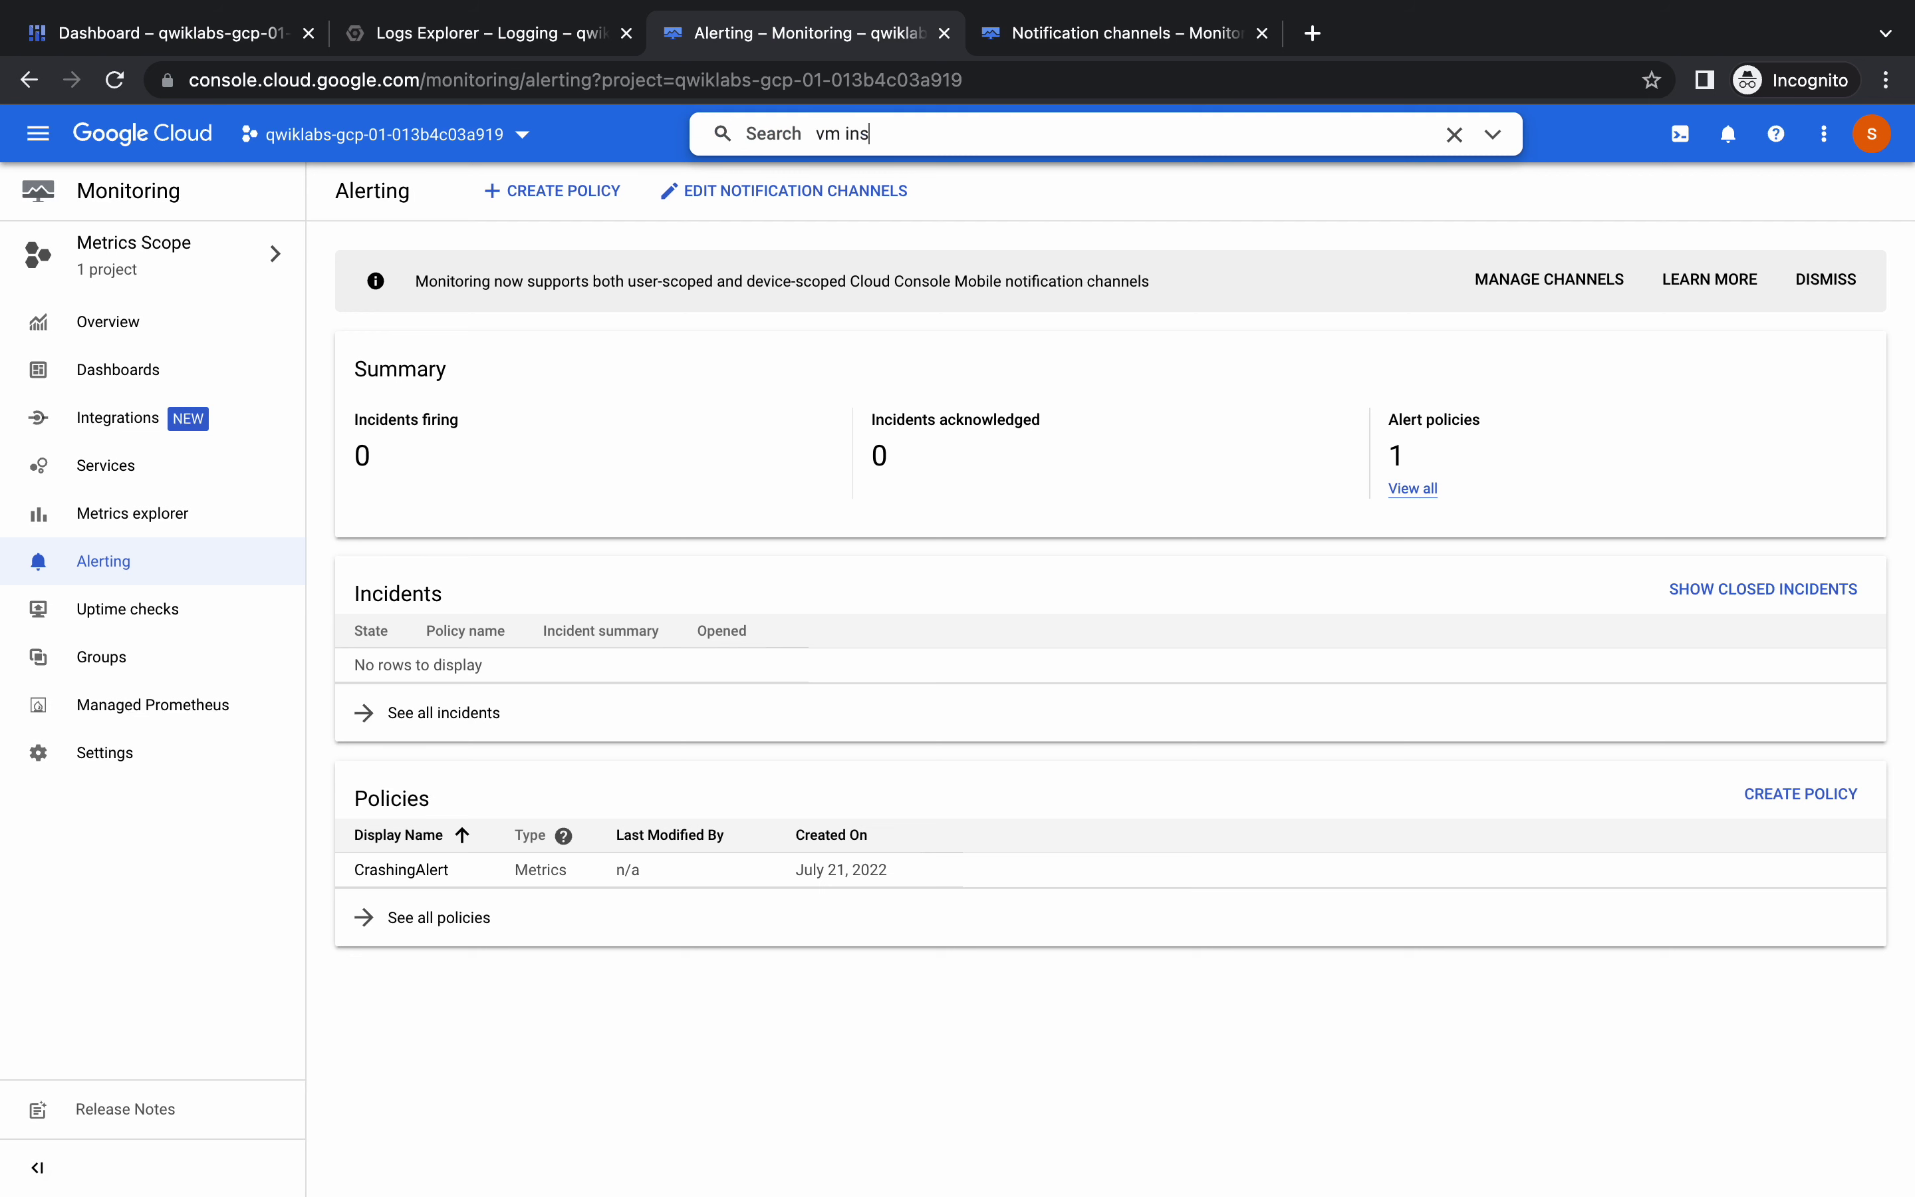
pyautogui.keyDown('super'); pyautogui.click(850, 282); pyautogui.keyUp('super')
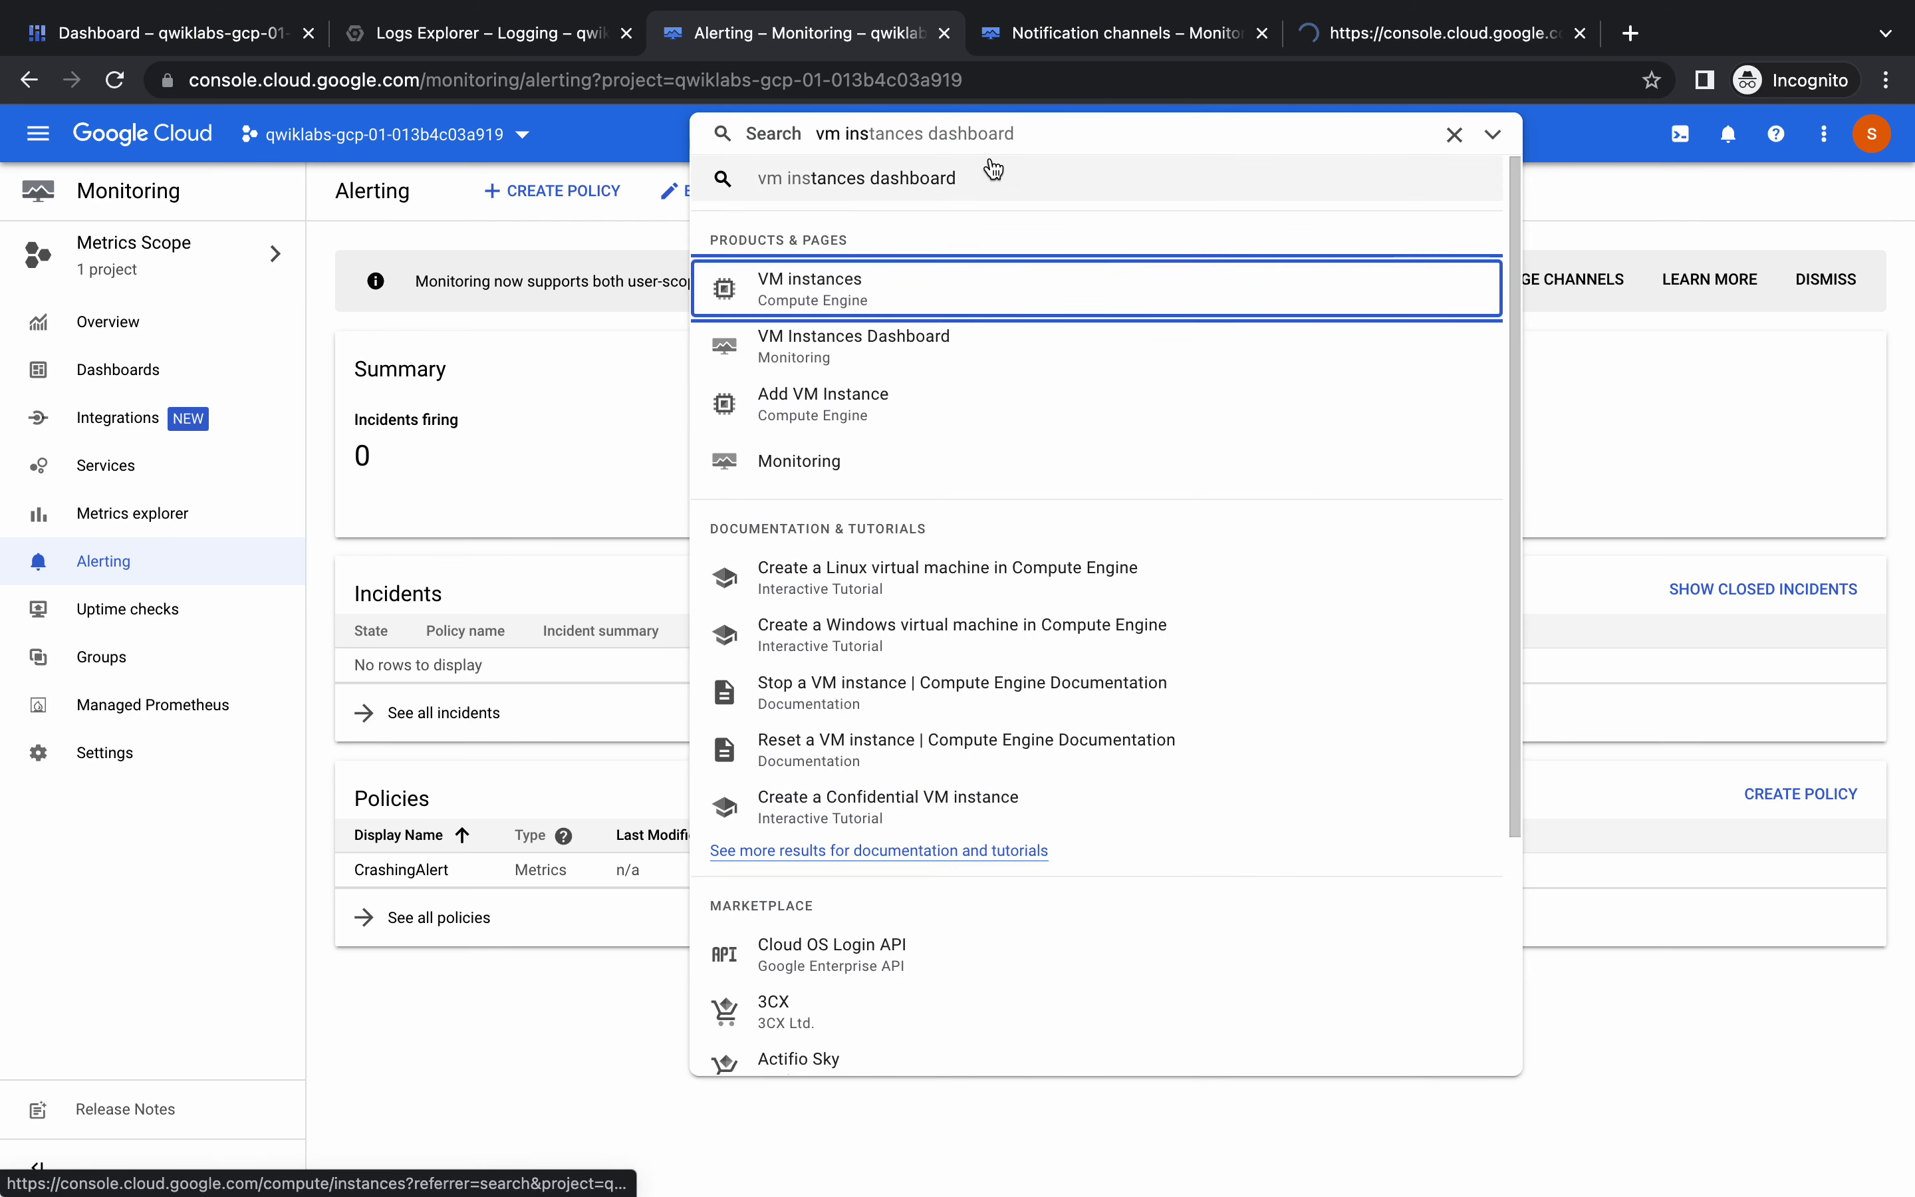
pyautogui.click(1374, 32)
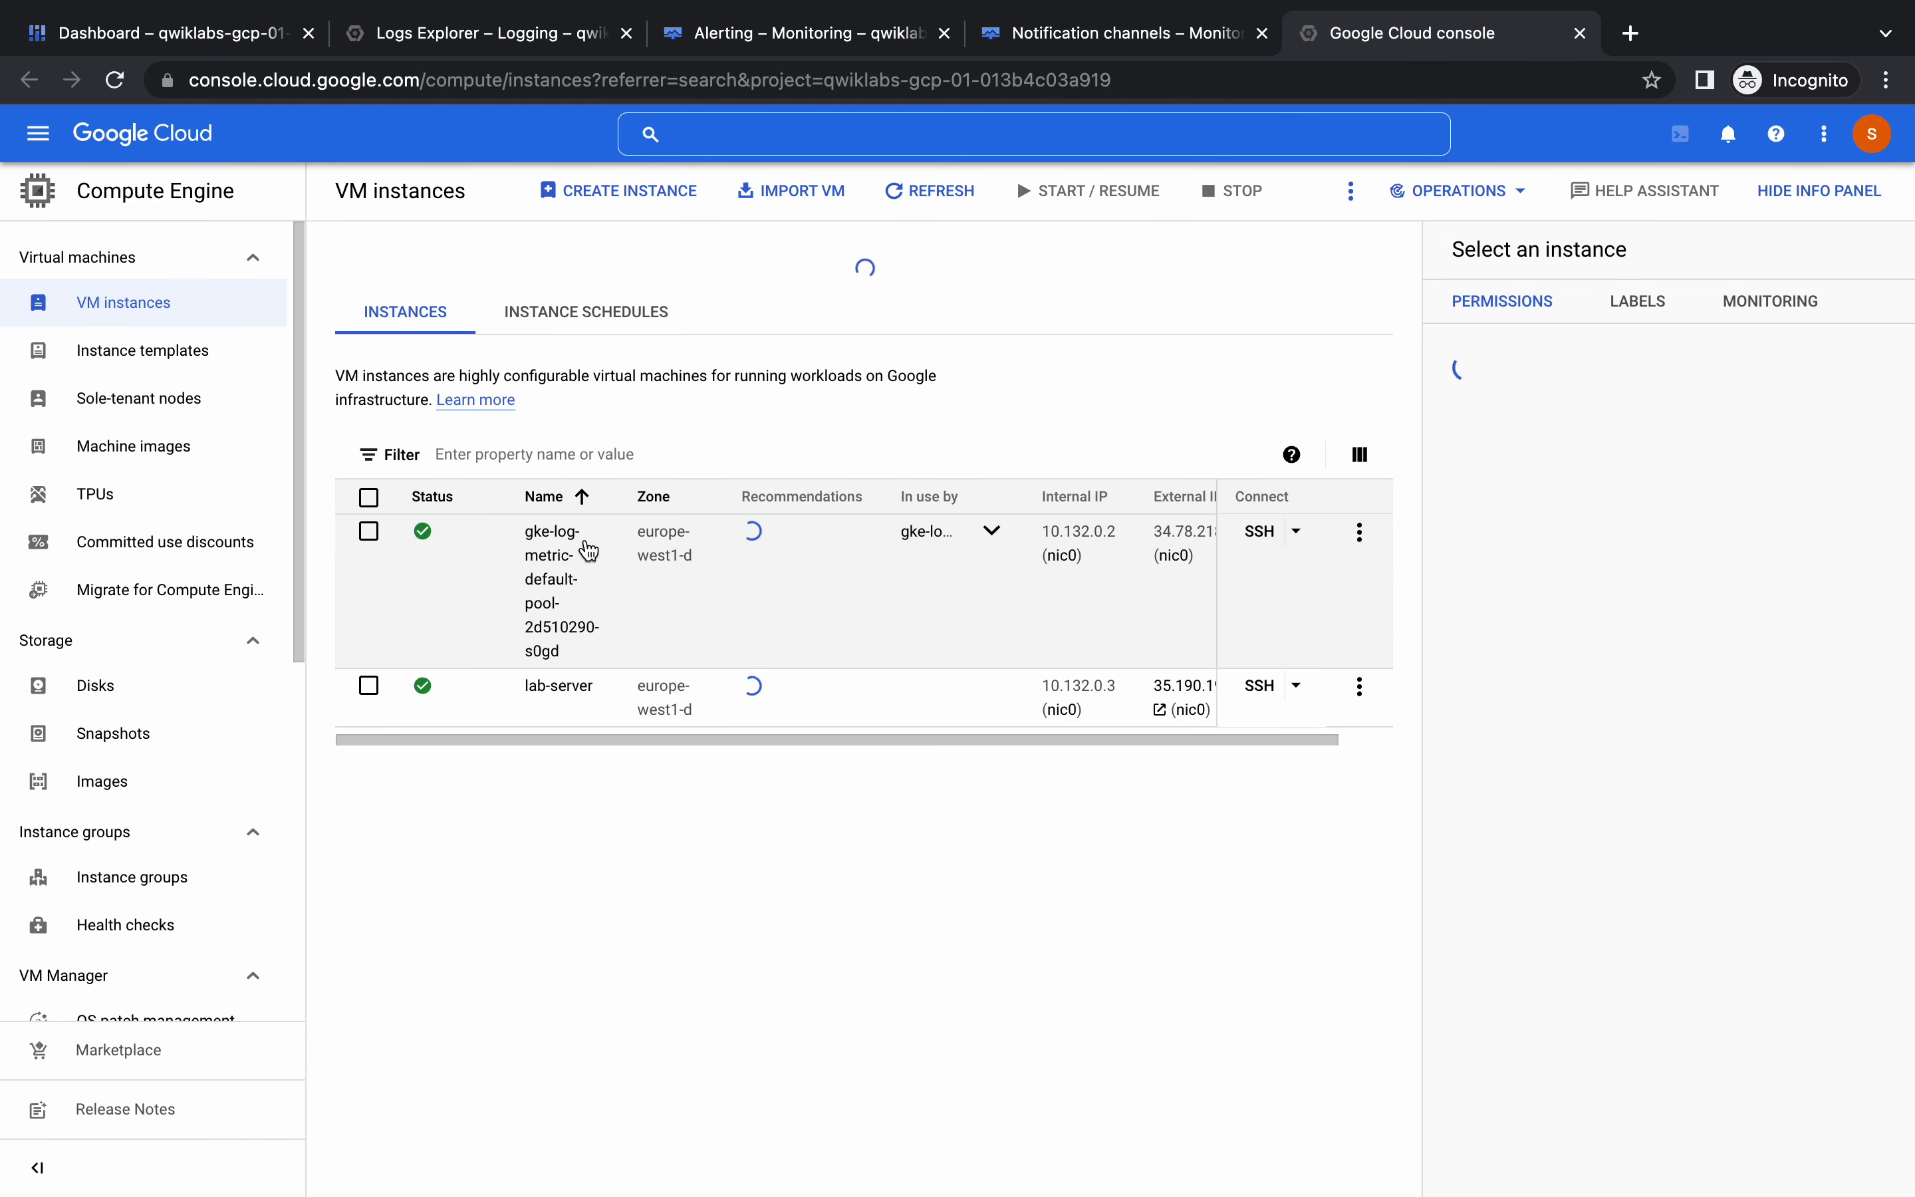
# Open a browser SSH session to the gke-log-metric-default-pool-2d510290-s0gd instance and return to the VM instances list
pyautogui.click(1259, 538)
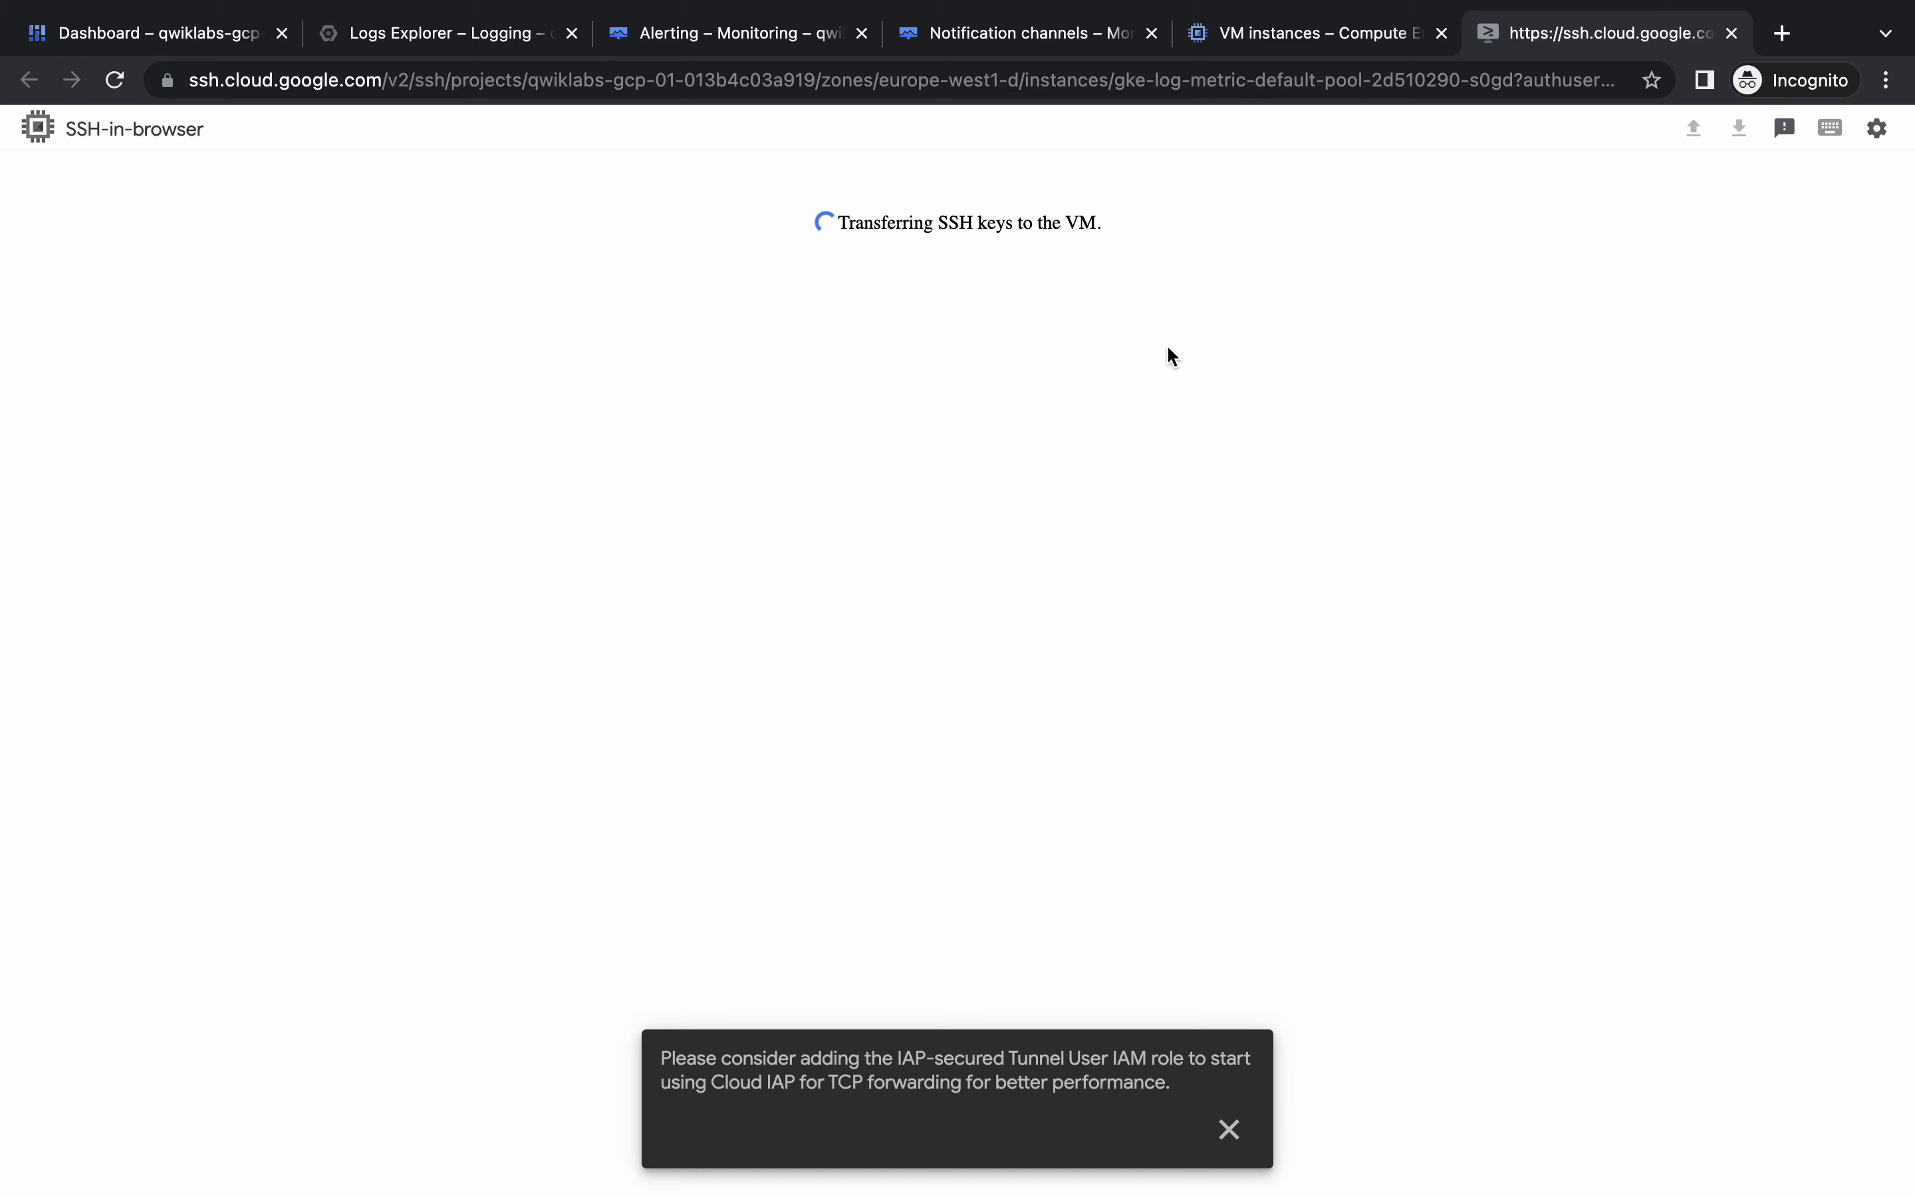
pyautogui.click(1254, 40)
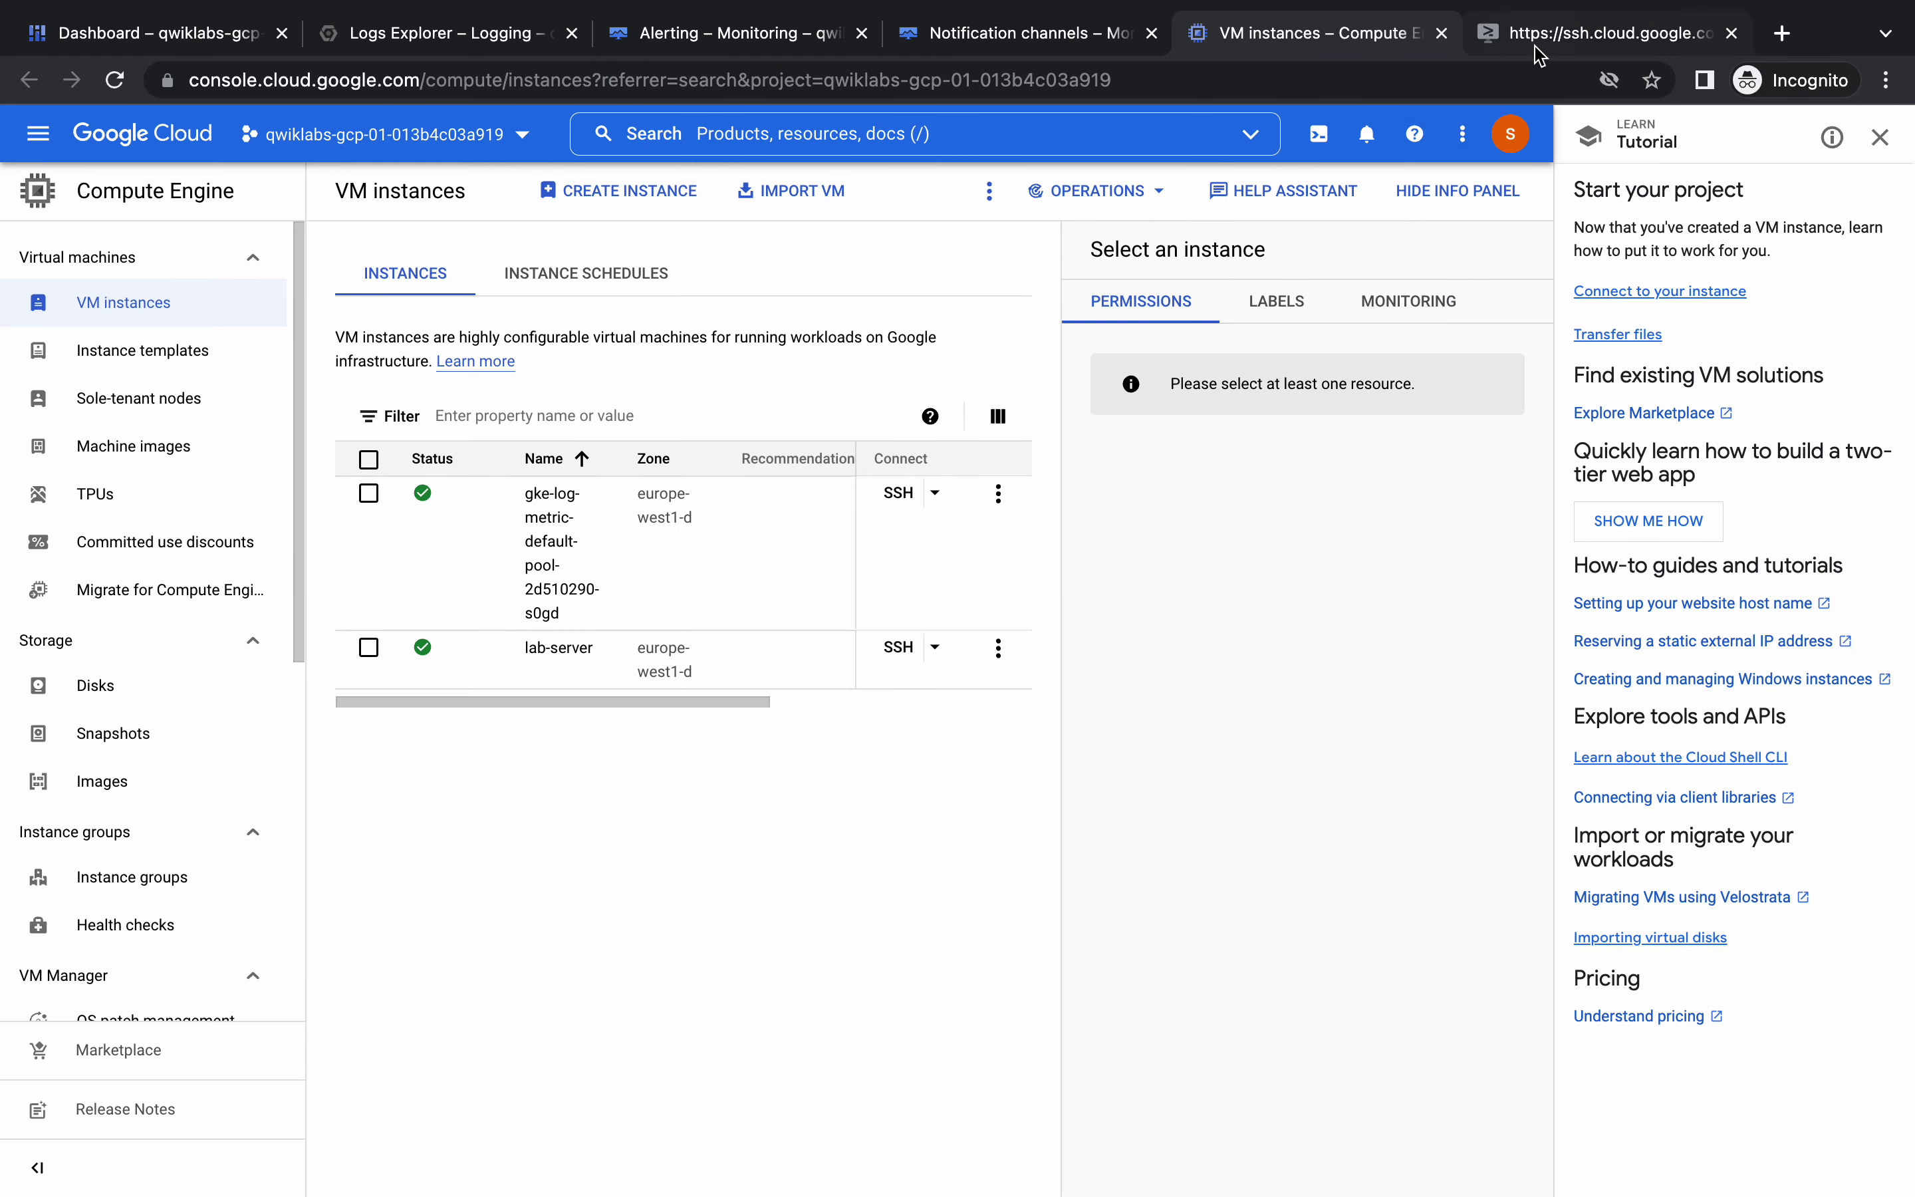
pyautogui.click(1531, 36)
pyautogui.click(1307, 45)
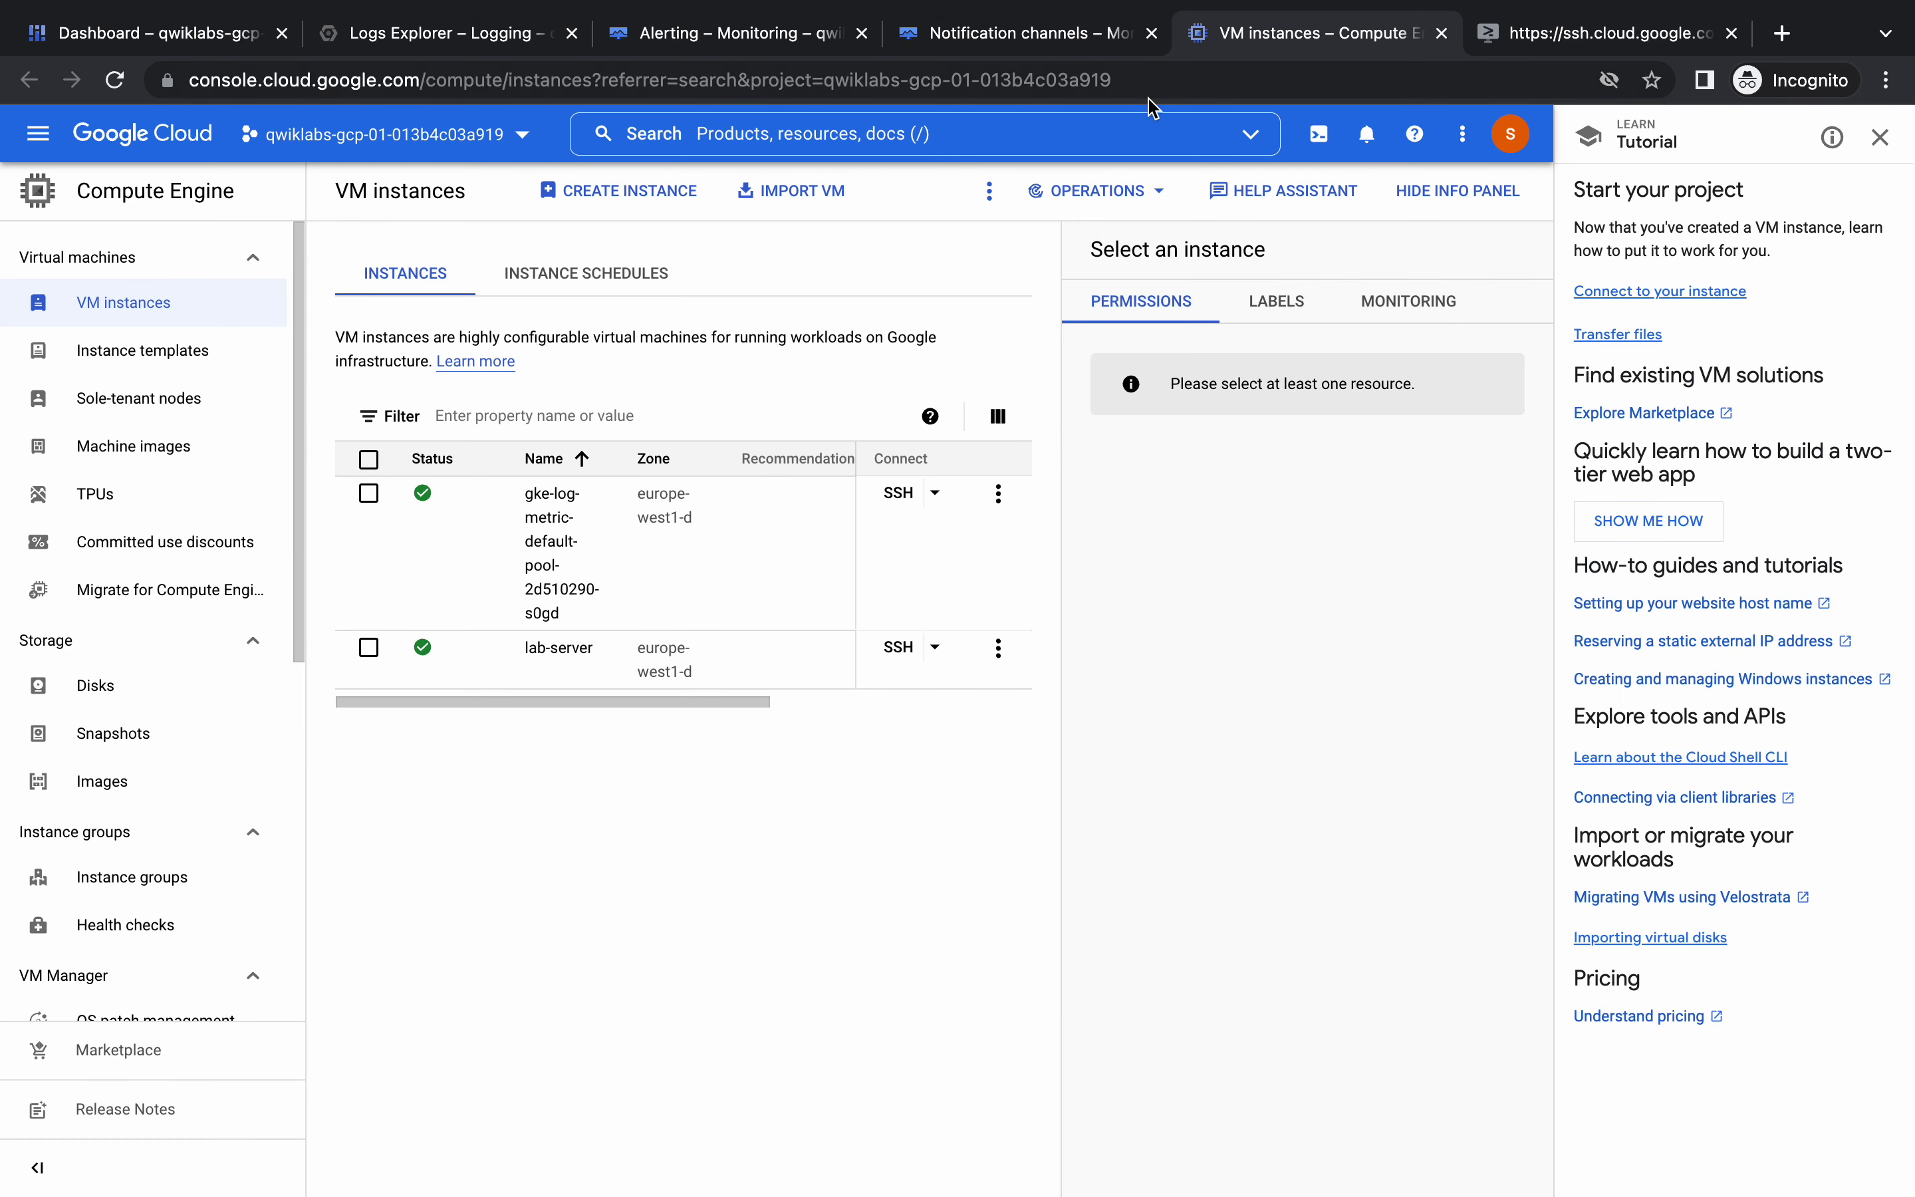
# Enter "please make sure that you have create alert for crashing" in the console search as an on-screen note
pyautogui.click(1077, 125)
pyautogui.write('please ma')
pyautogui.press('BackSpace')
pyautogui.write('ma')
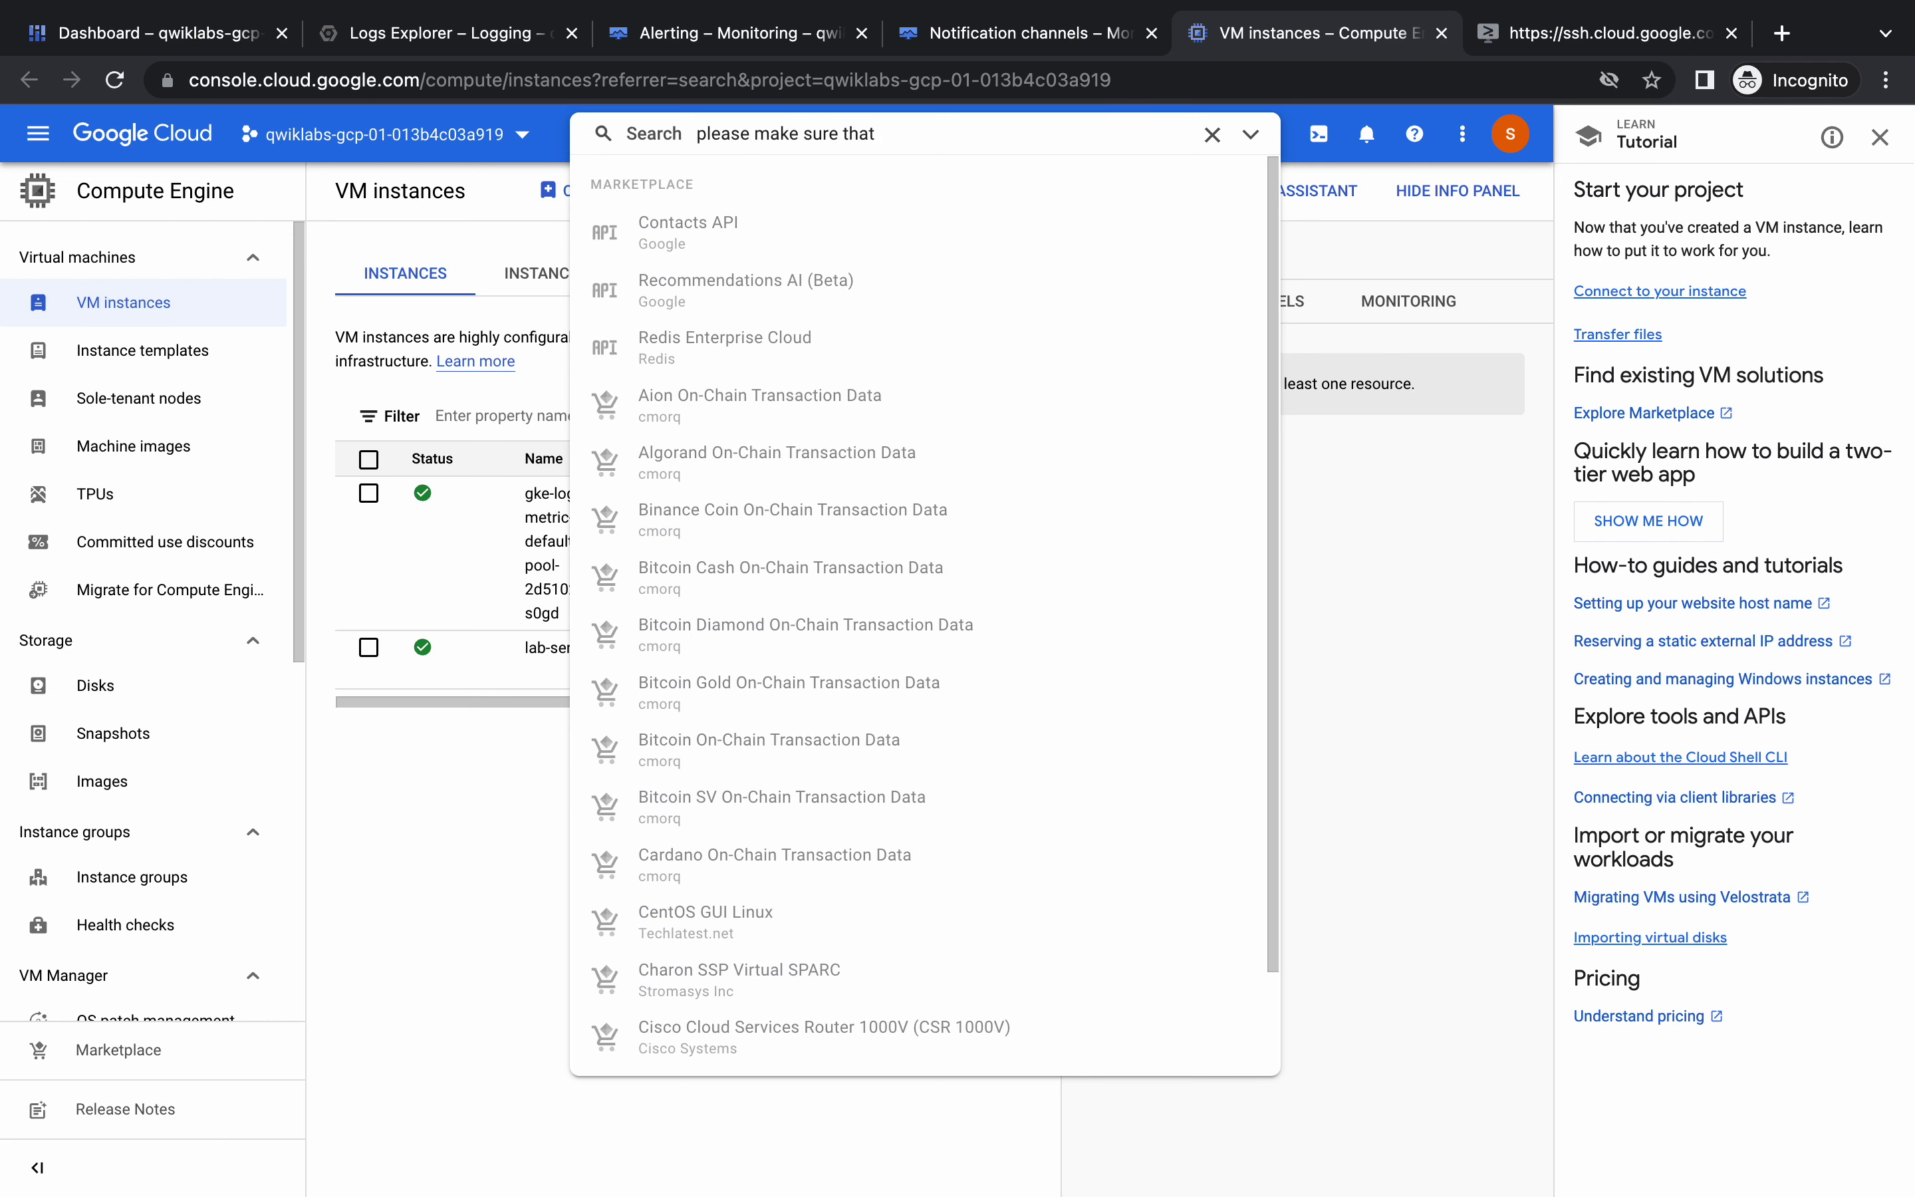
pyautogui.write('yo')
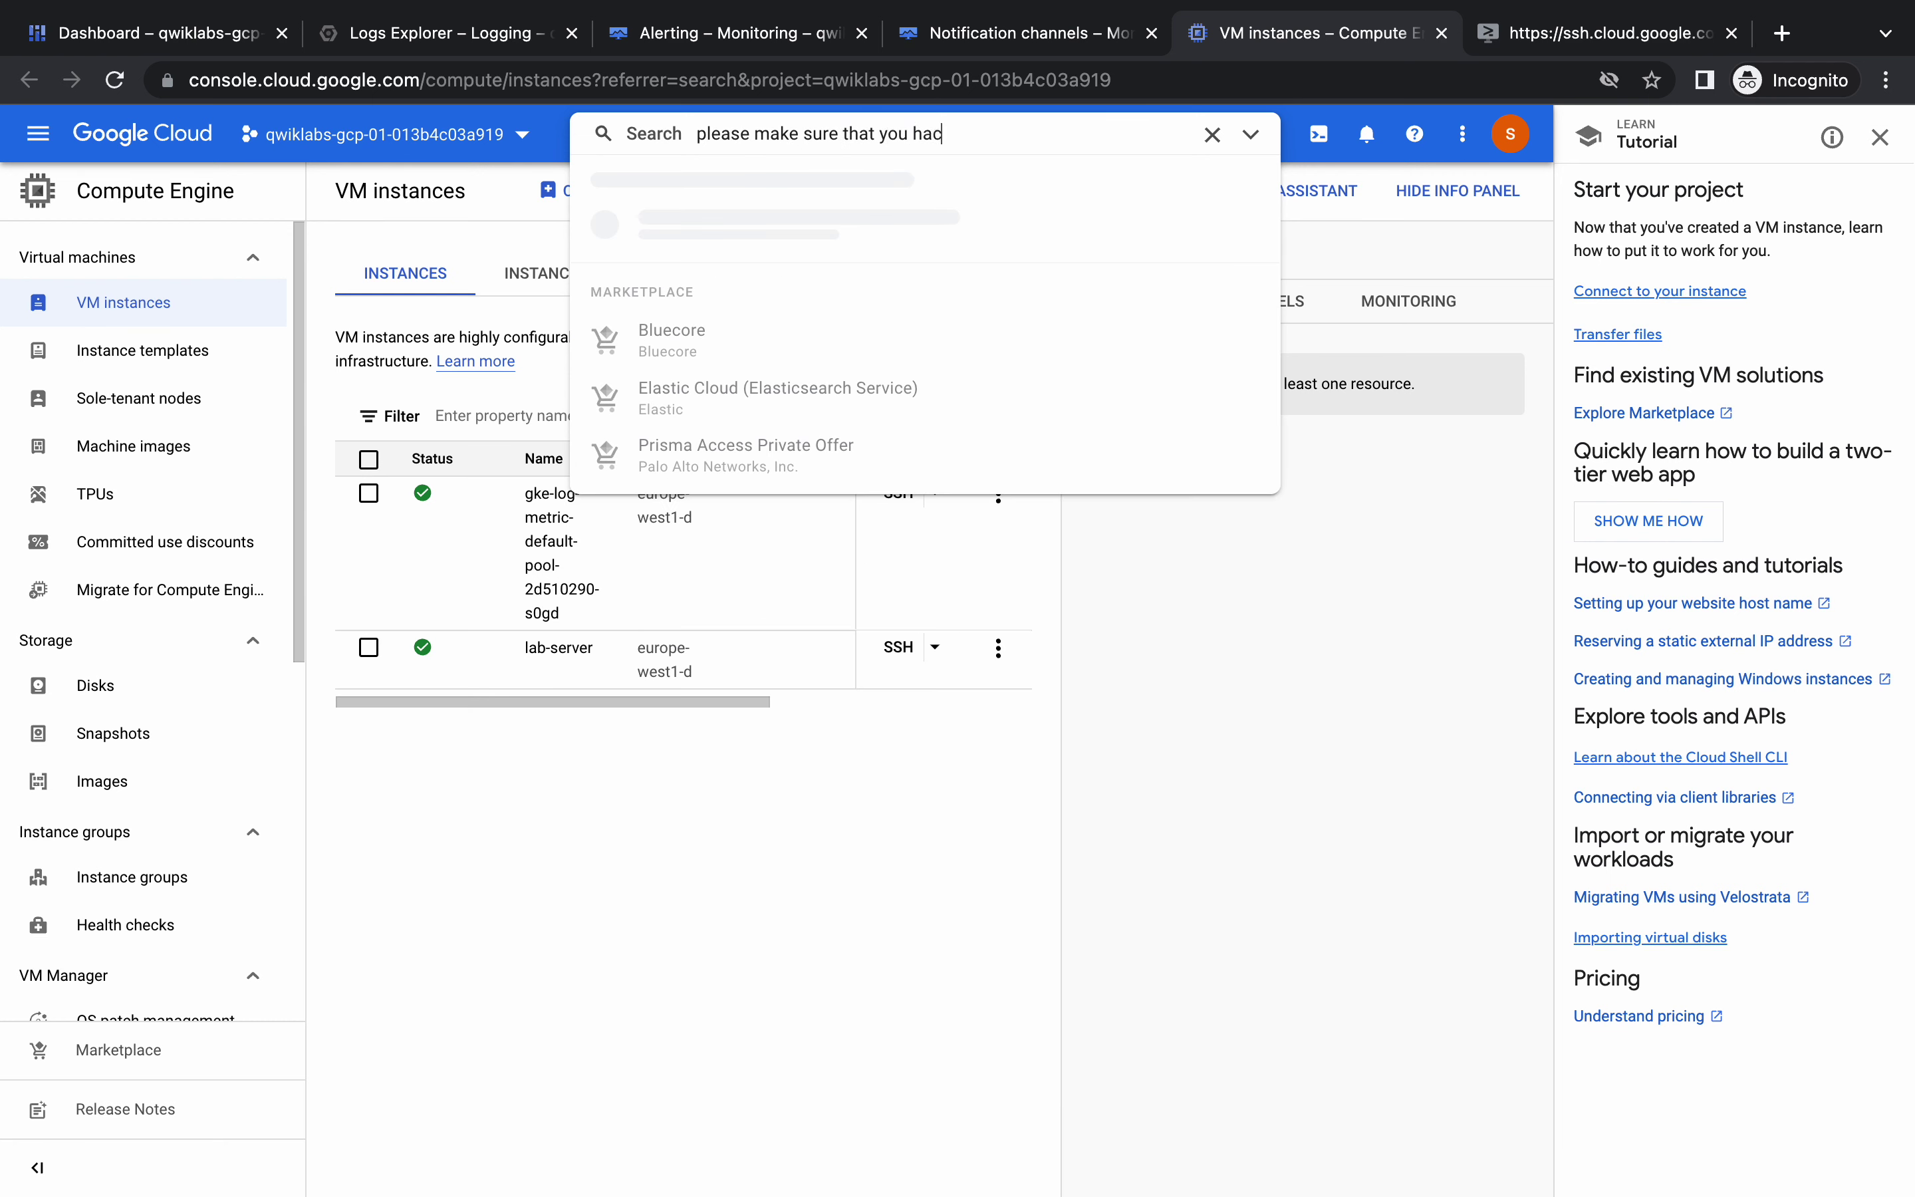
pyautogui.write('u have create al')
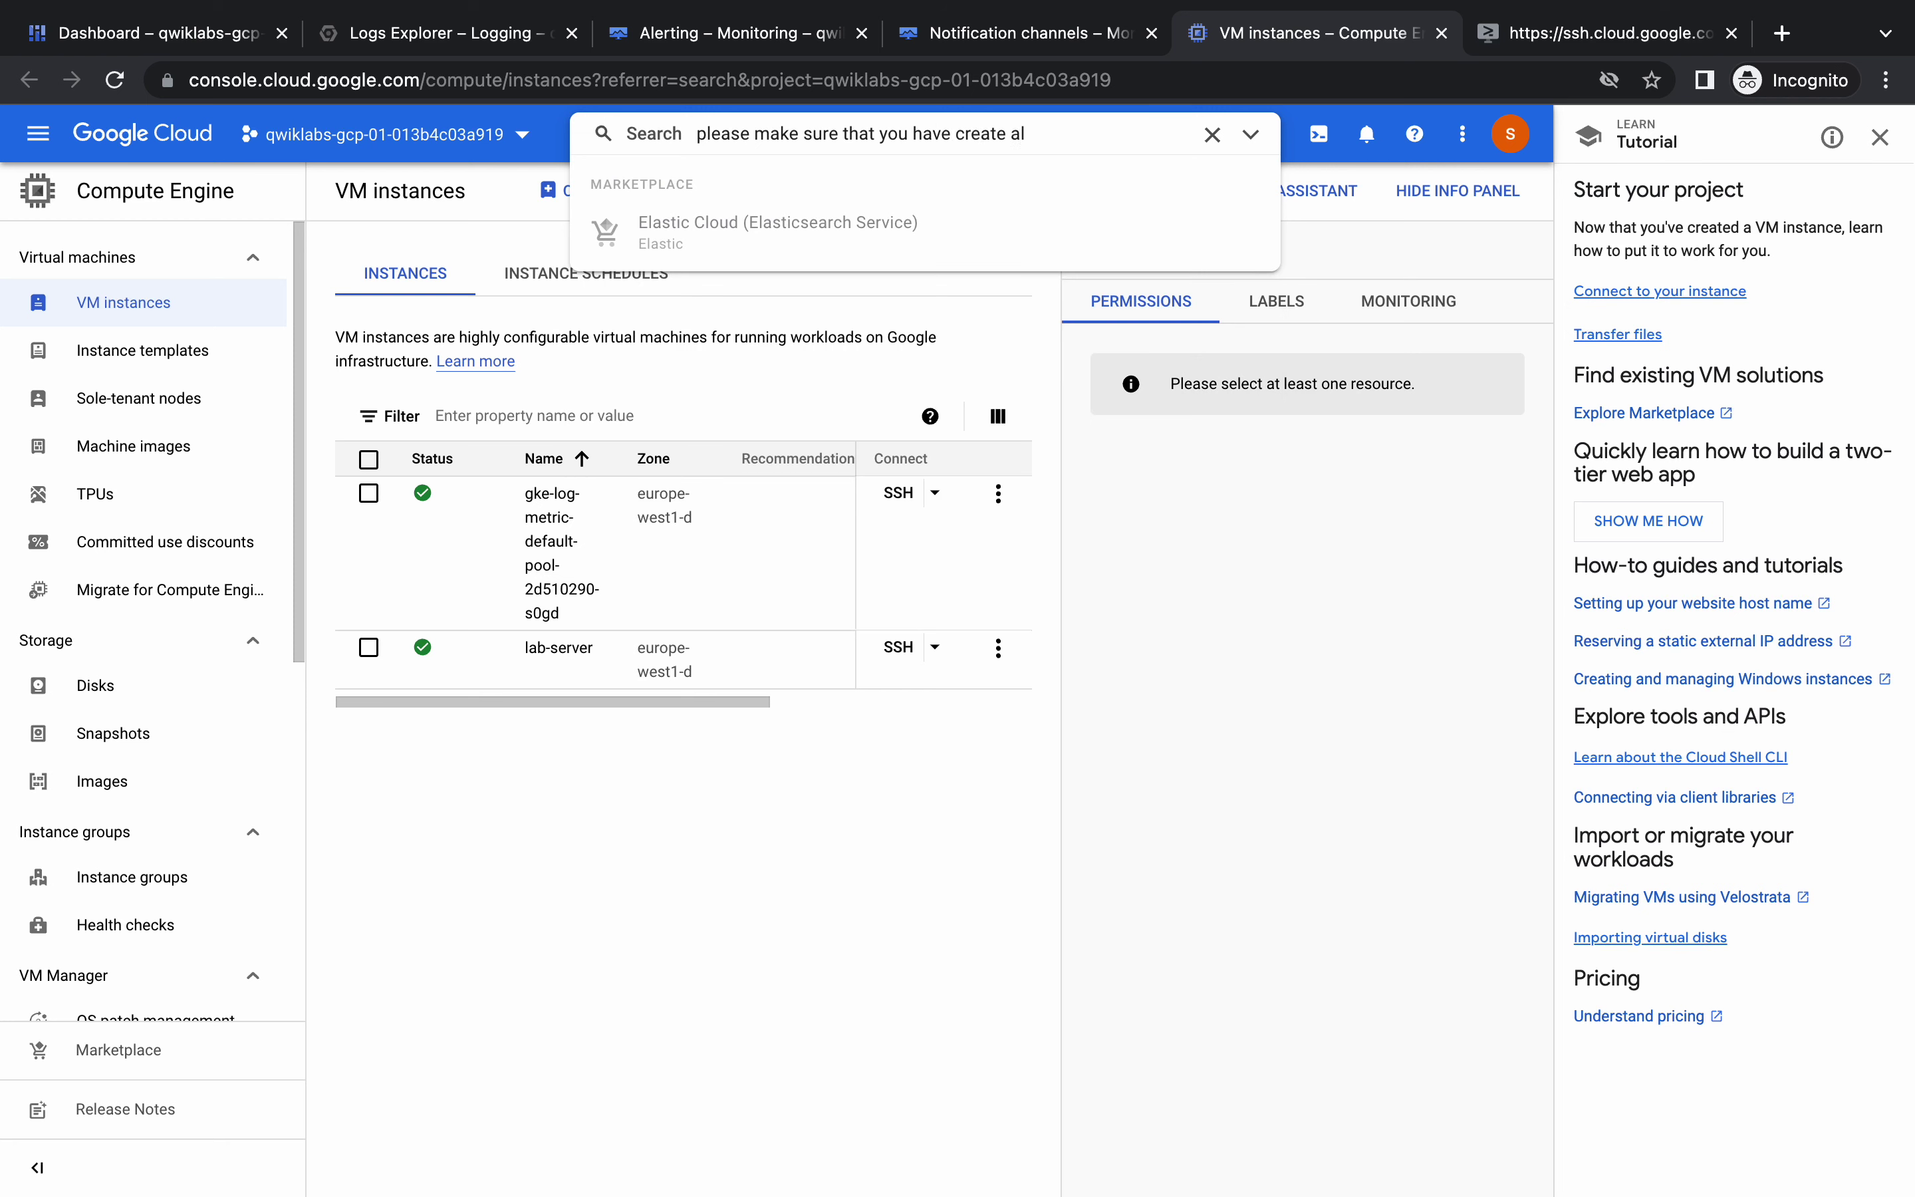
pyautogui.write('ert for crashing')
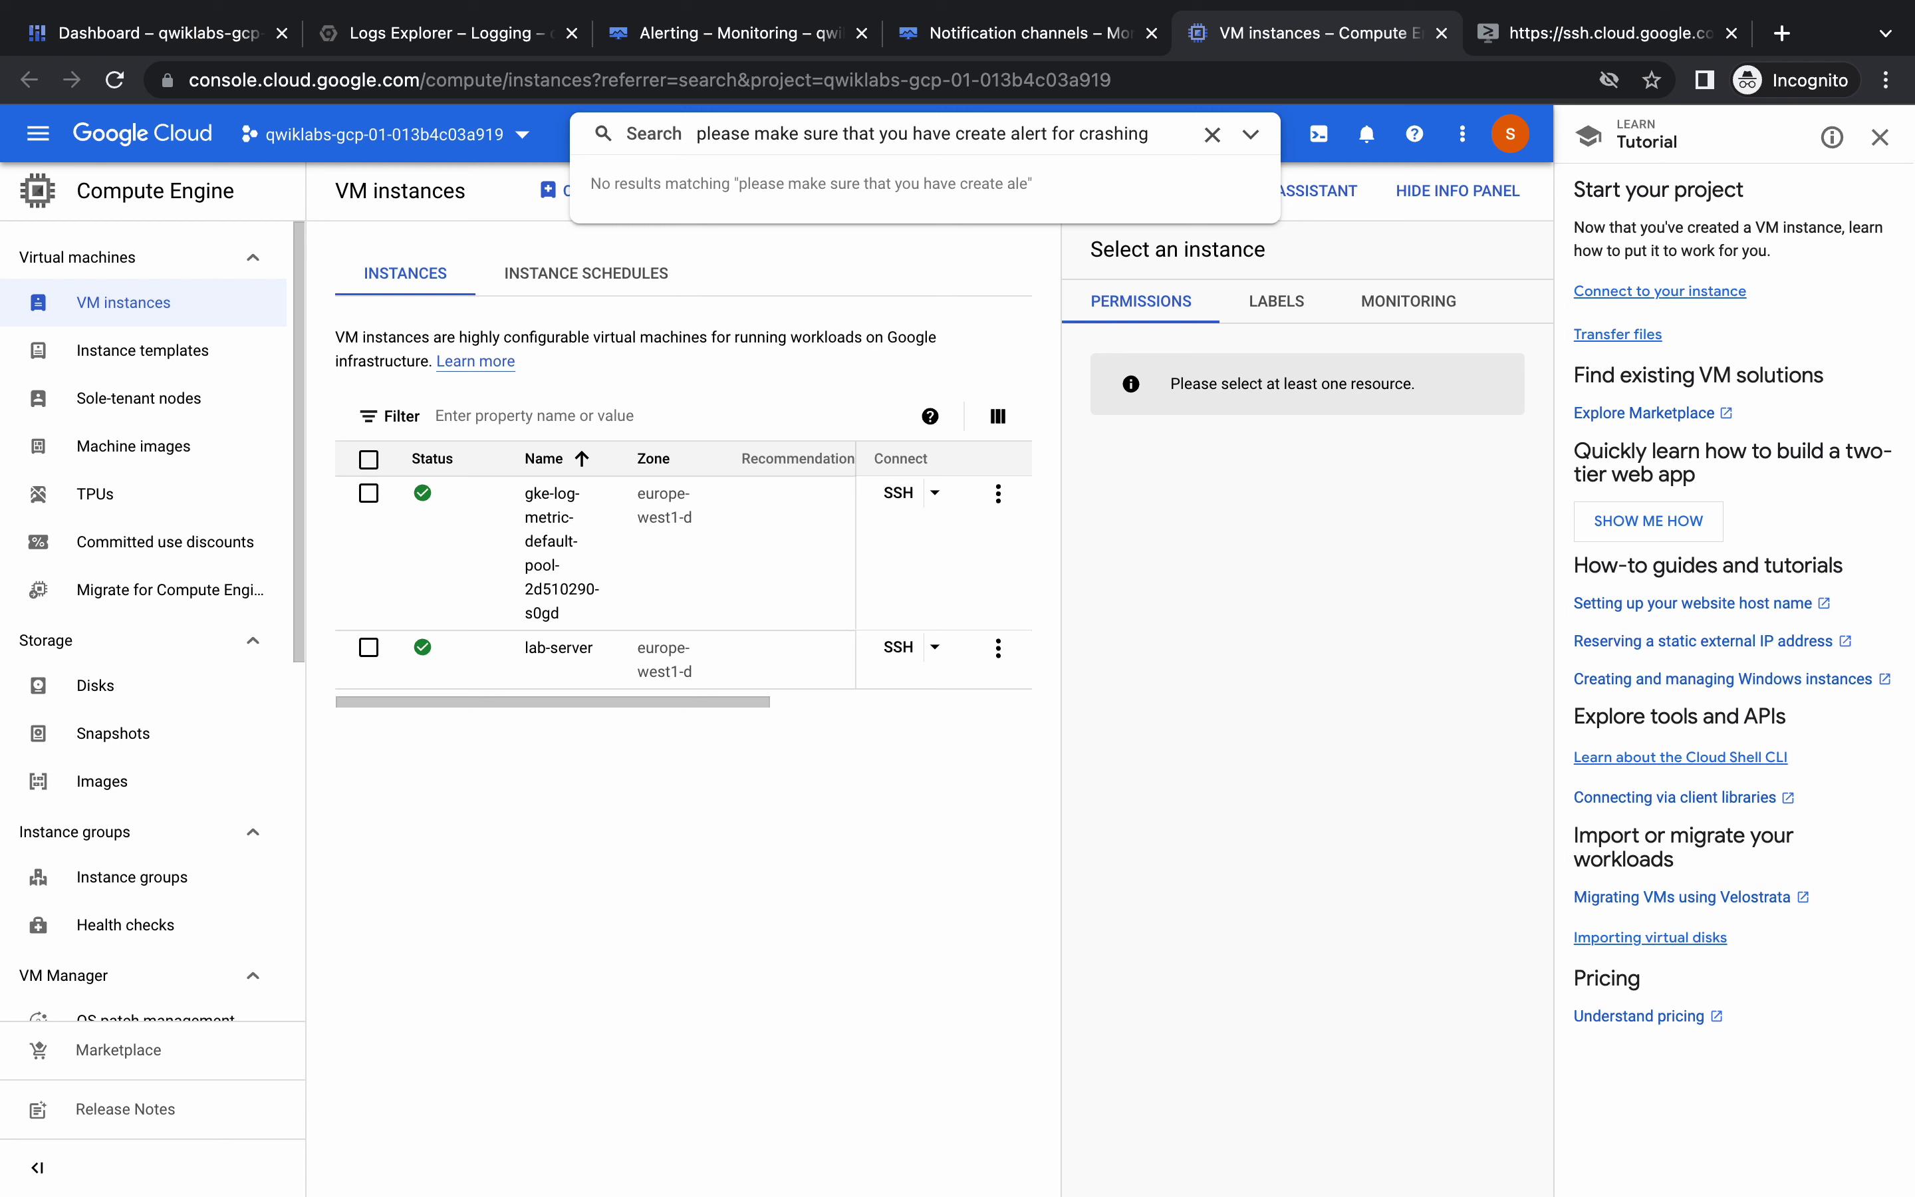
# Replace the search text with the note "if you have any question just rewind the video"
pyautogui.hotkey('ctrl', 'a')
pyautogui.write('if yo')
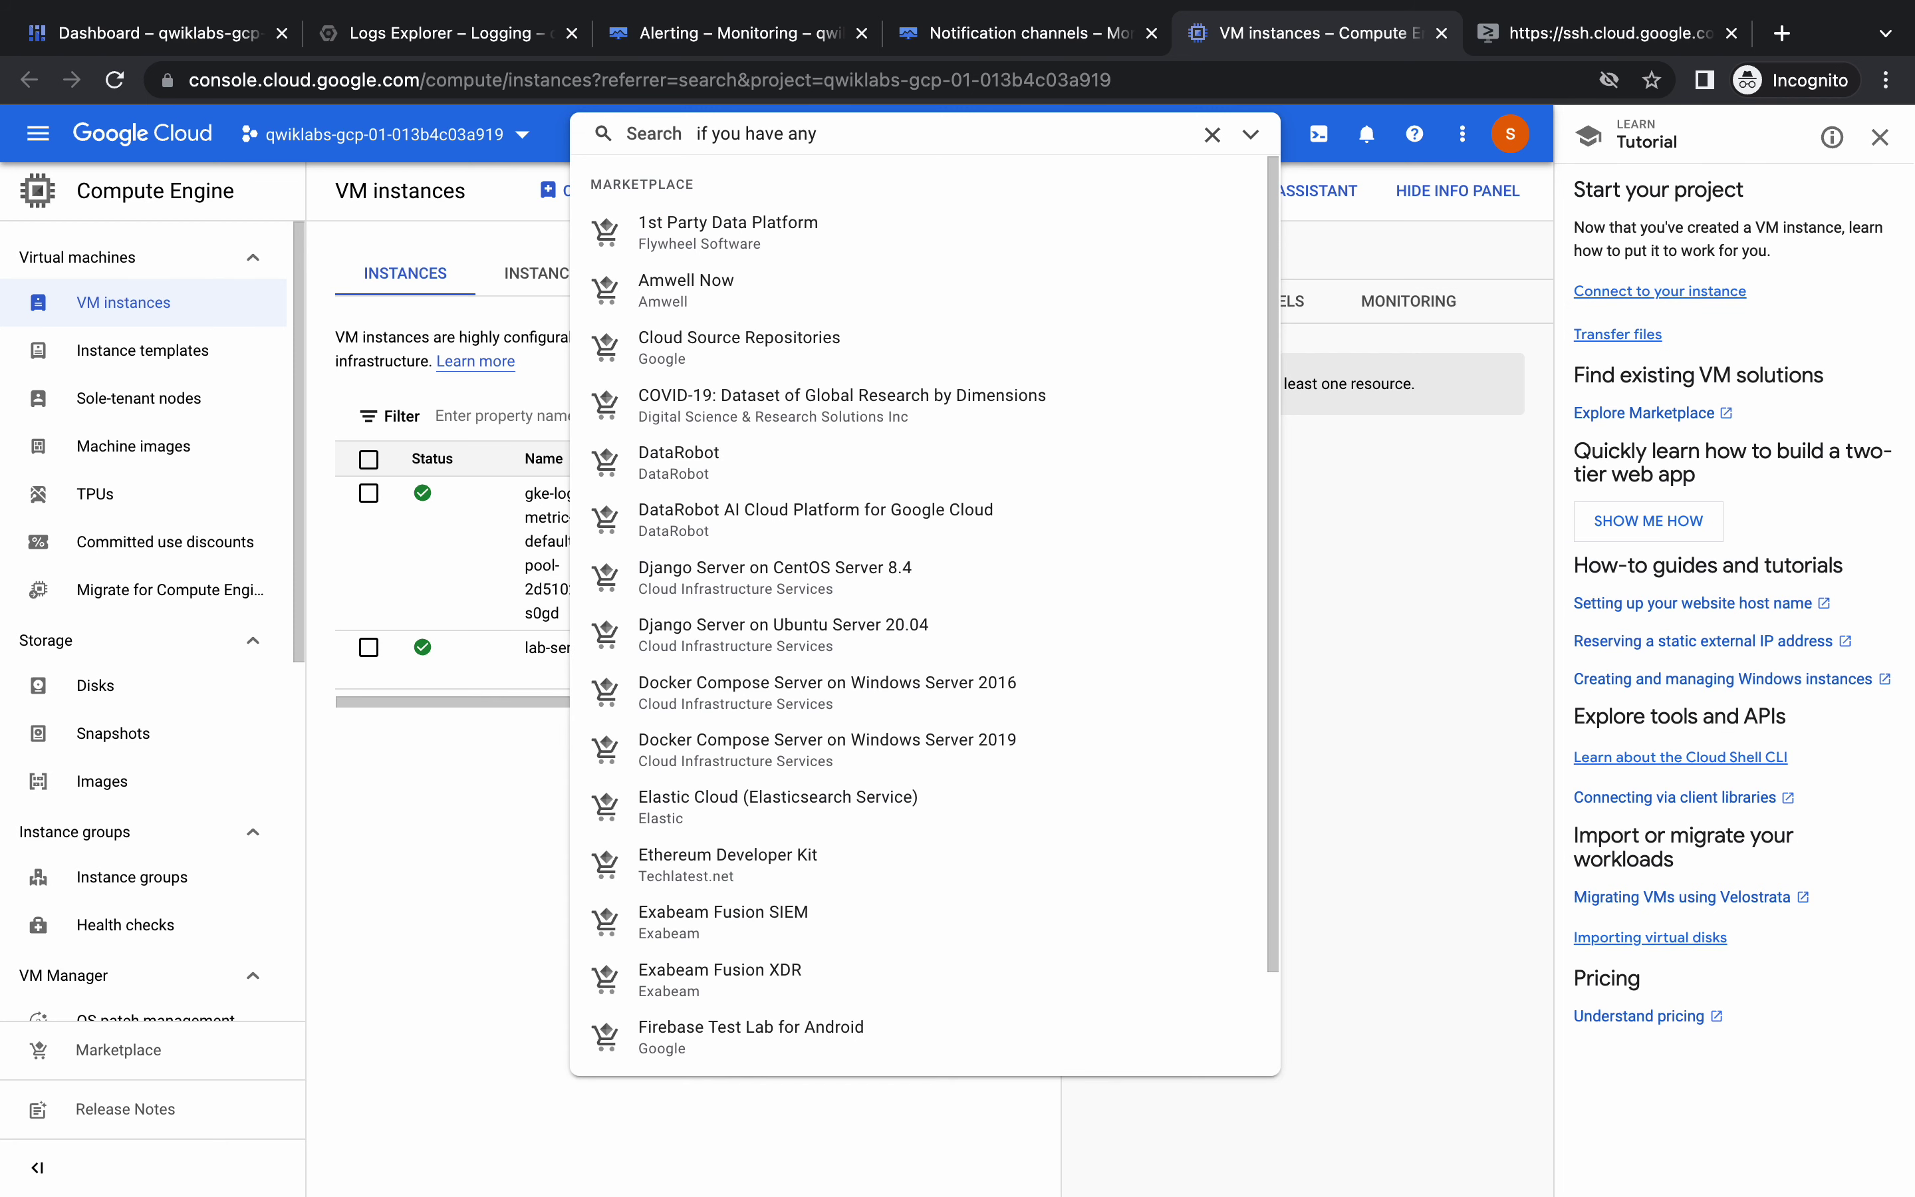
pyautogui.write('u have any question jus')
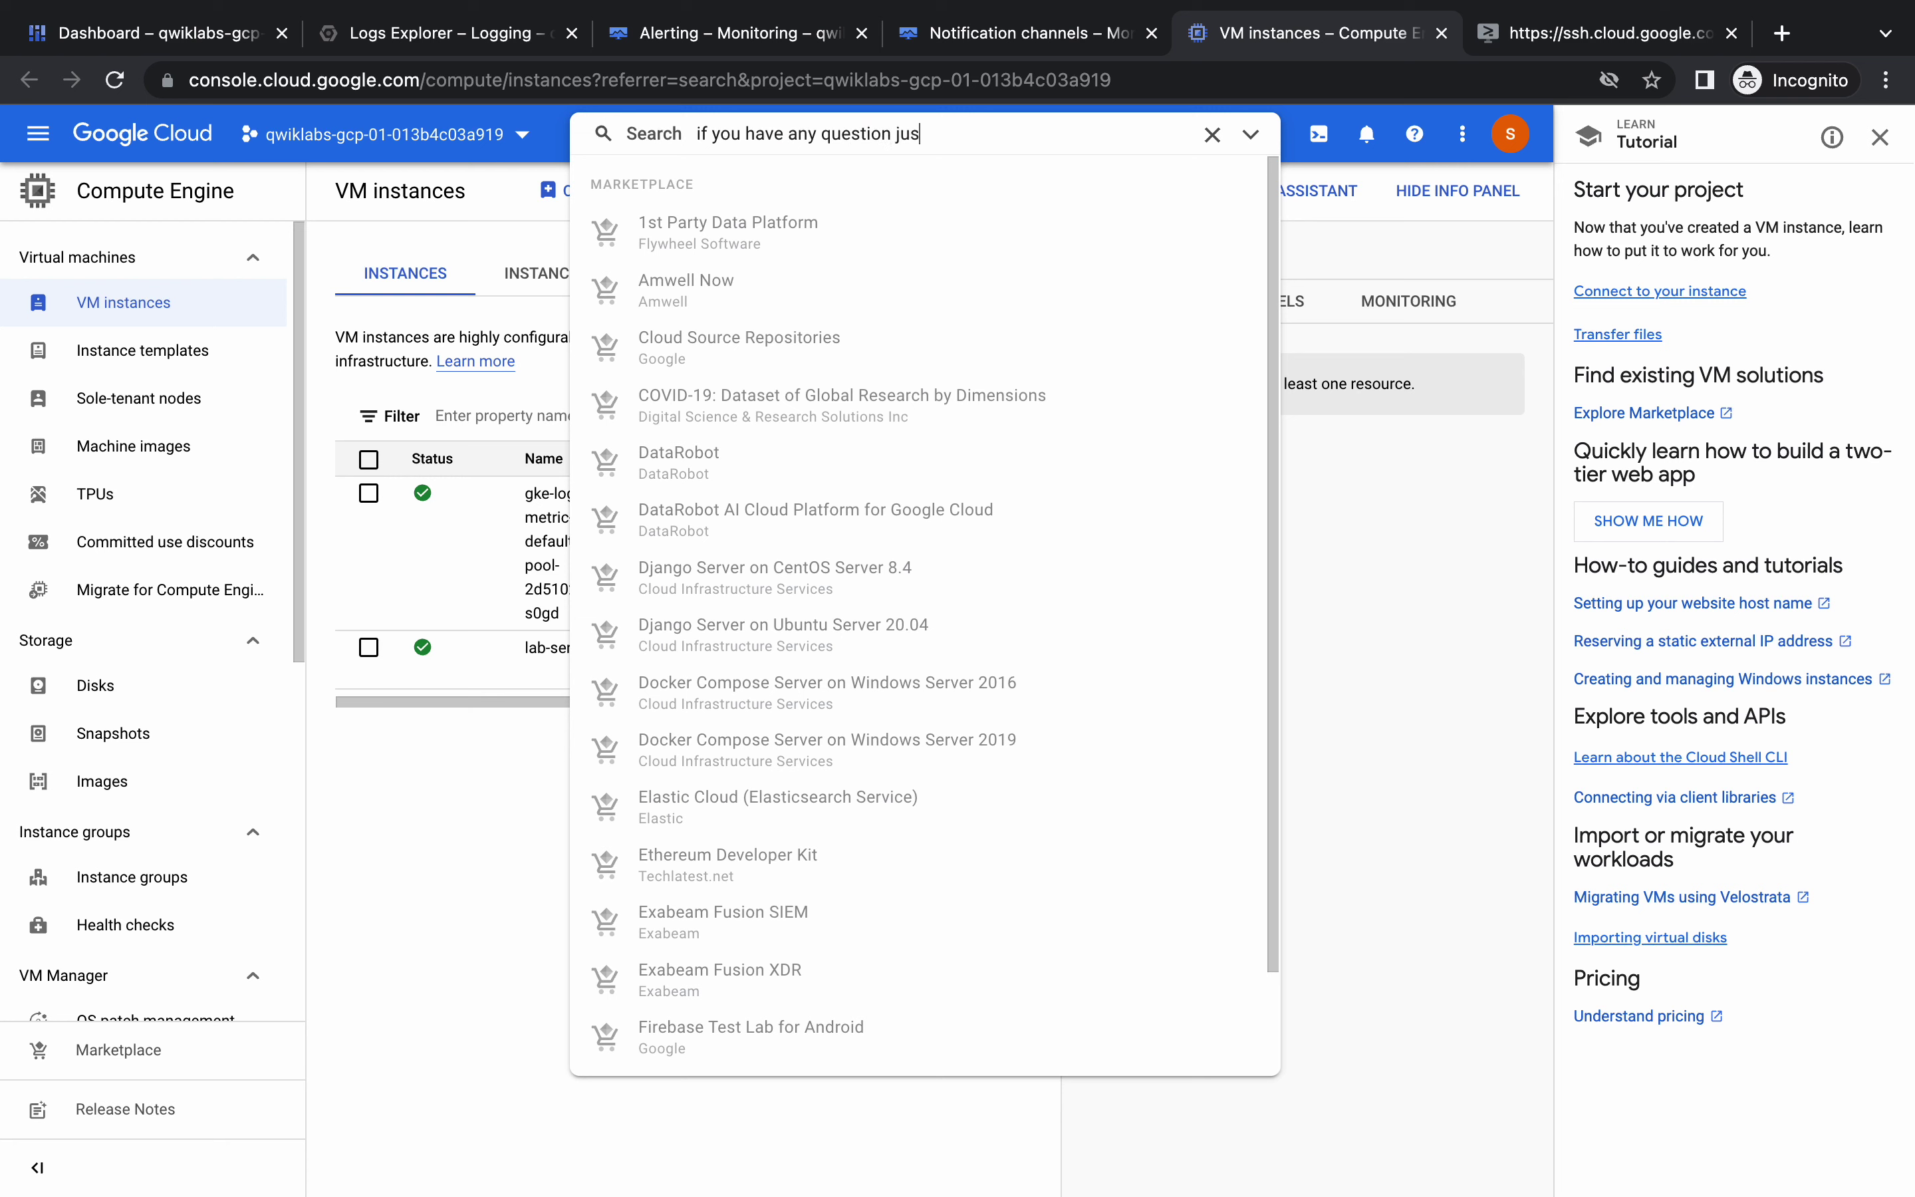
pyautogui.write('t re')
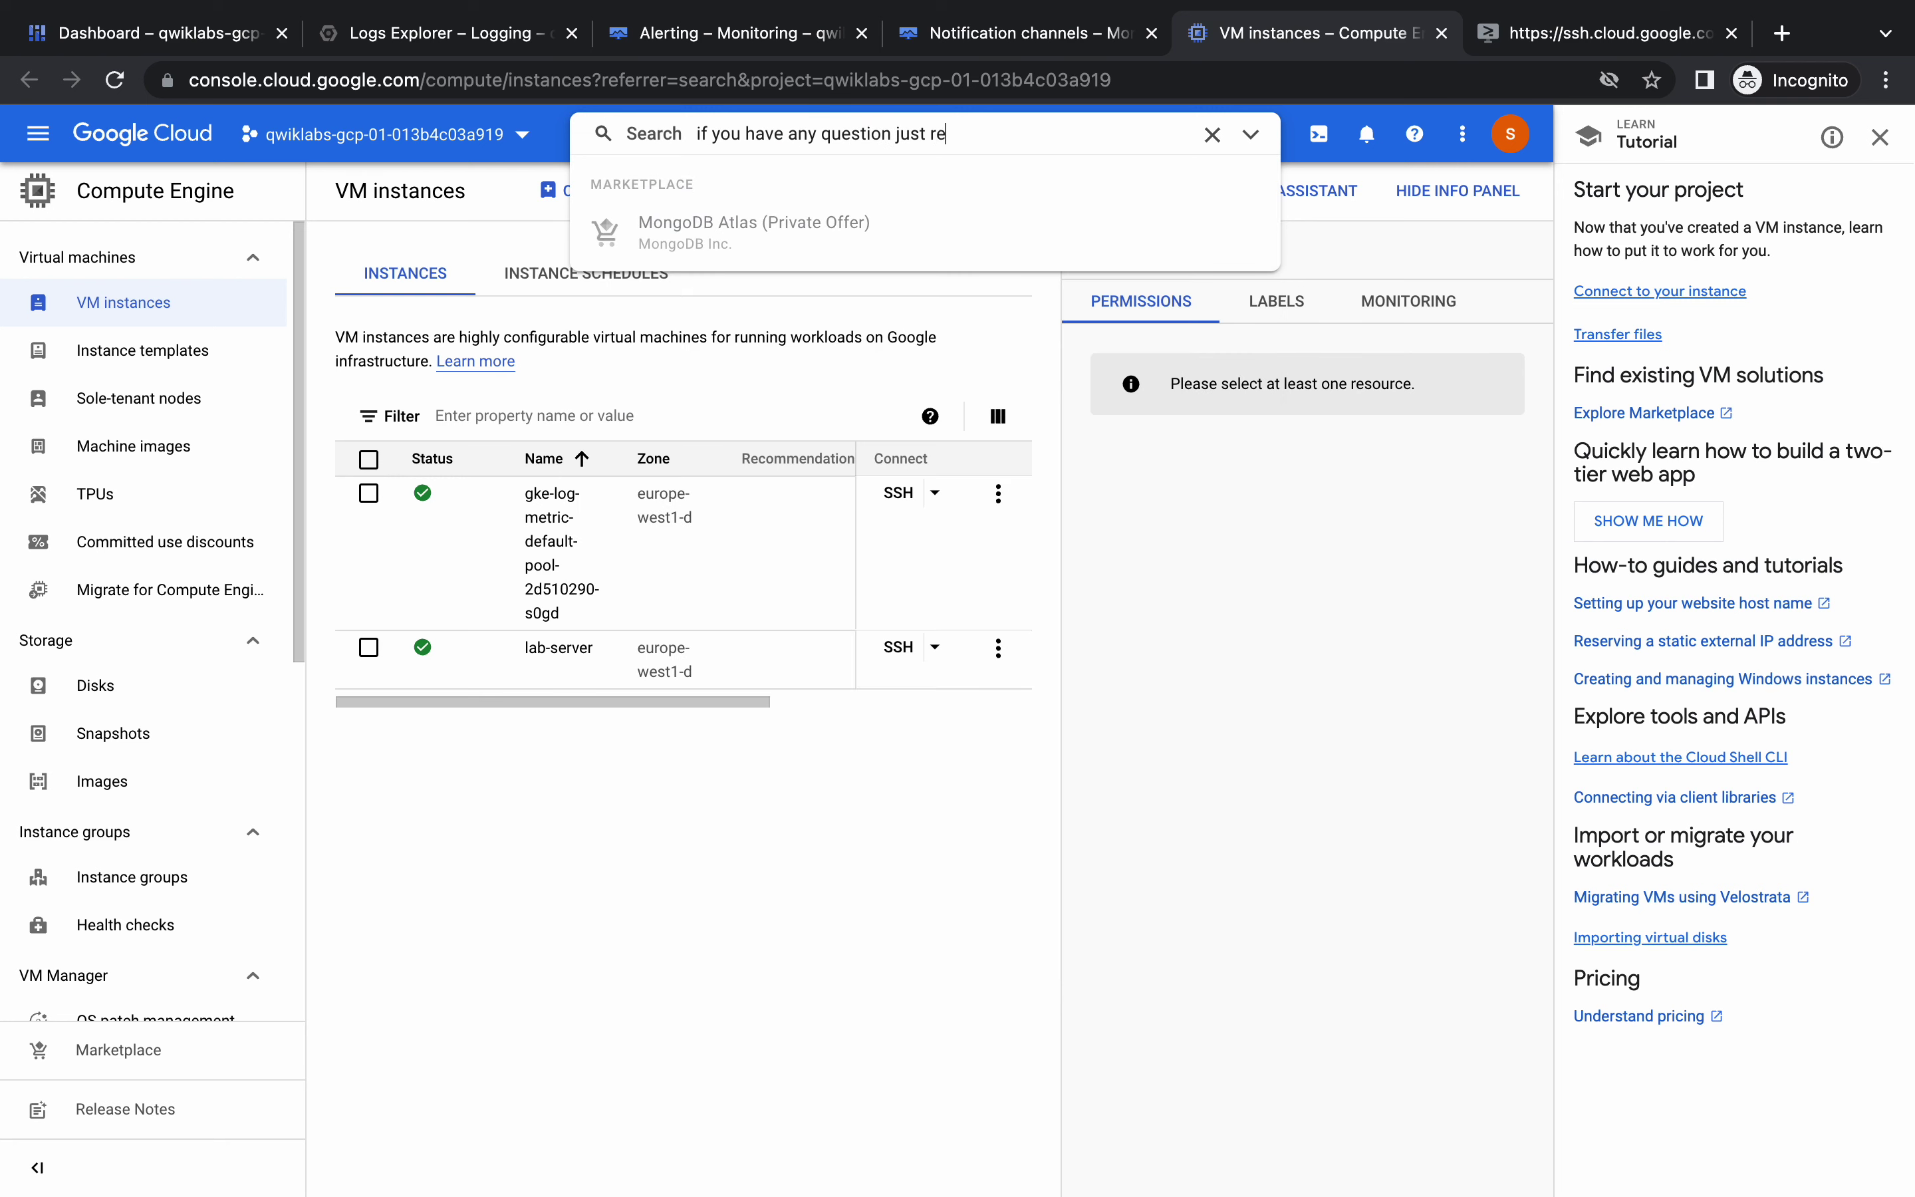
pyautogui.write('wind the video')
# Switch to the SSH session of the gke-log-metric node and run top
pyautogui.click(1552, 33)
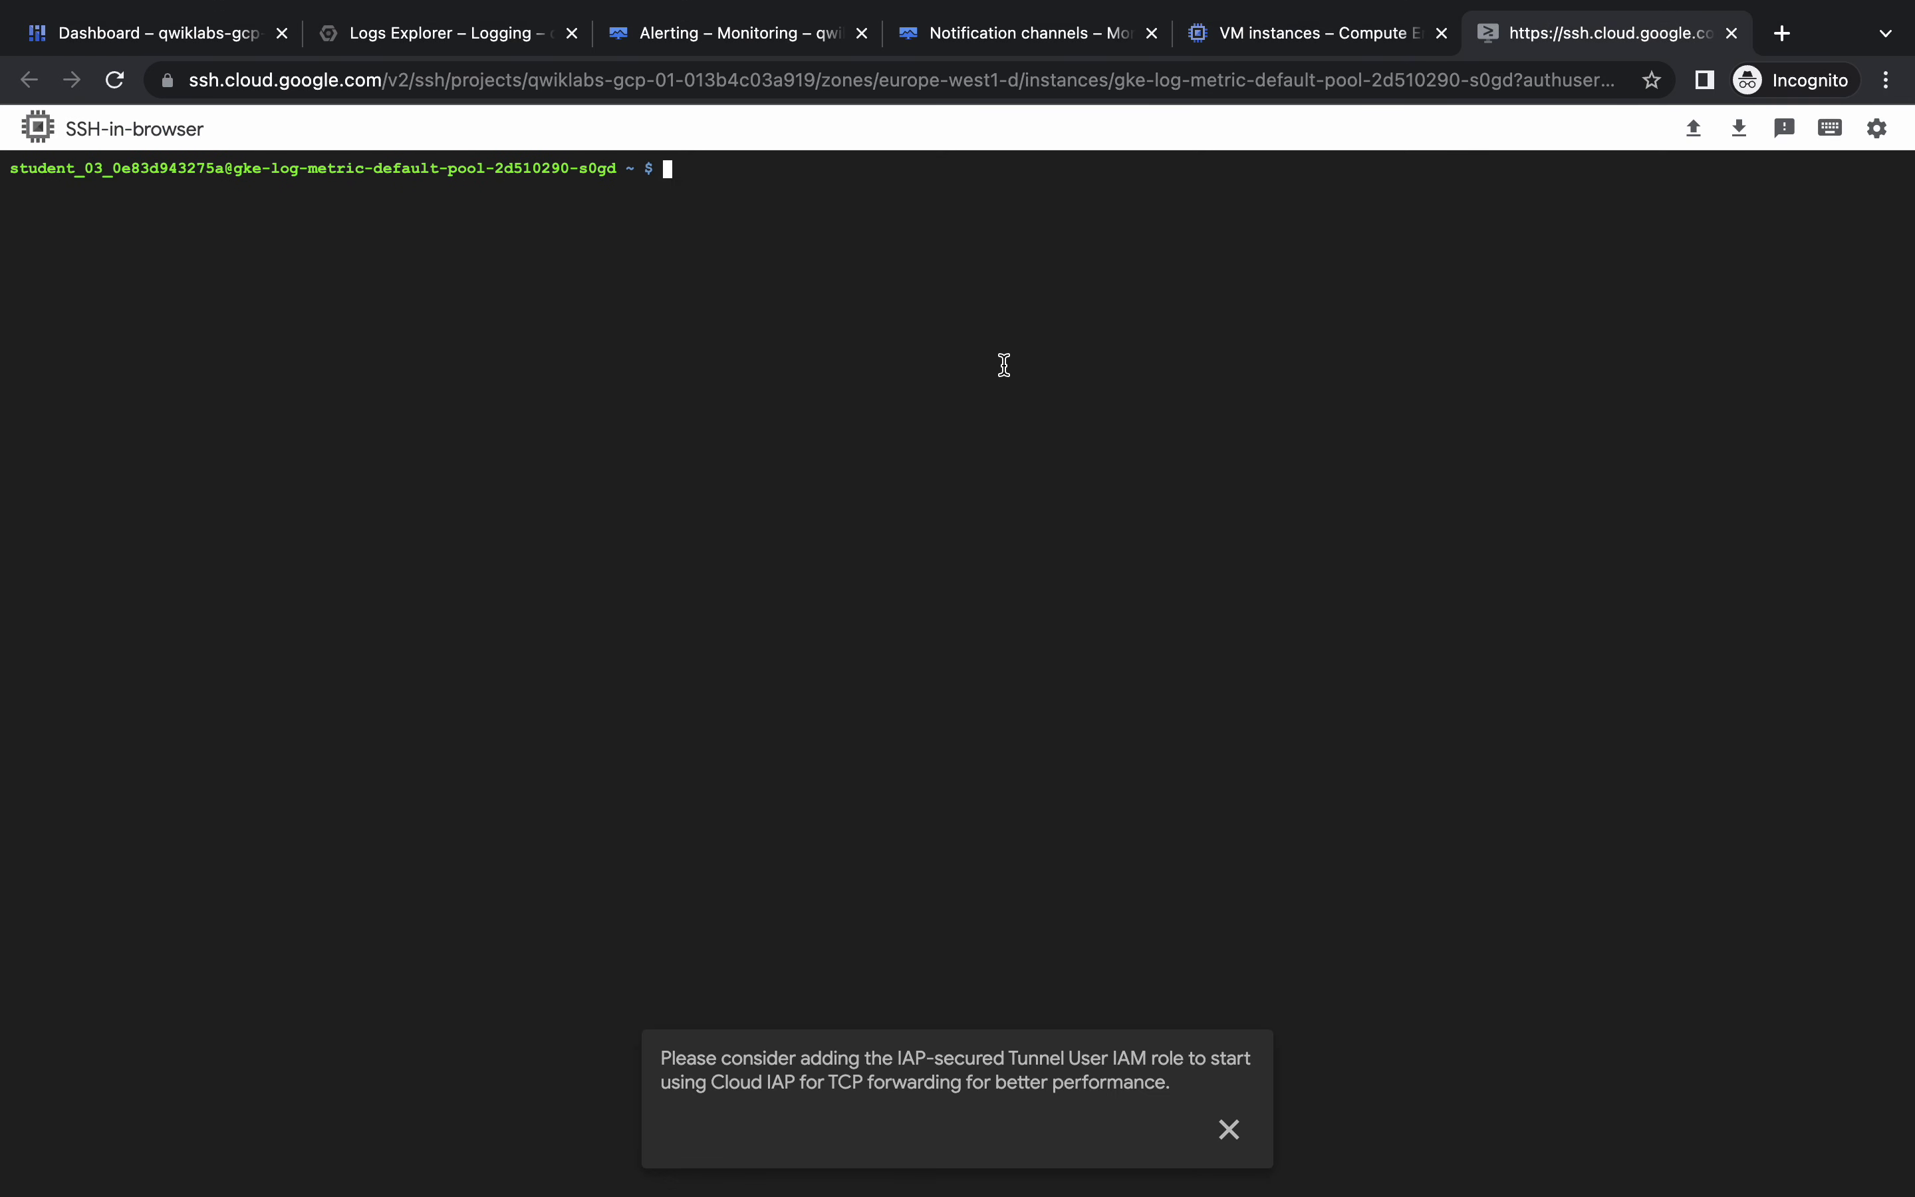
pyautogui.write('top')
pyautogui.press('Return')
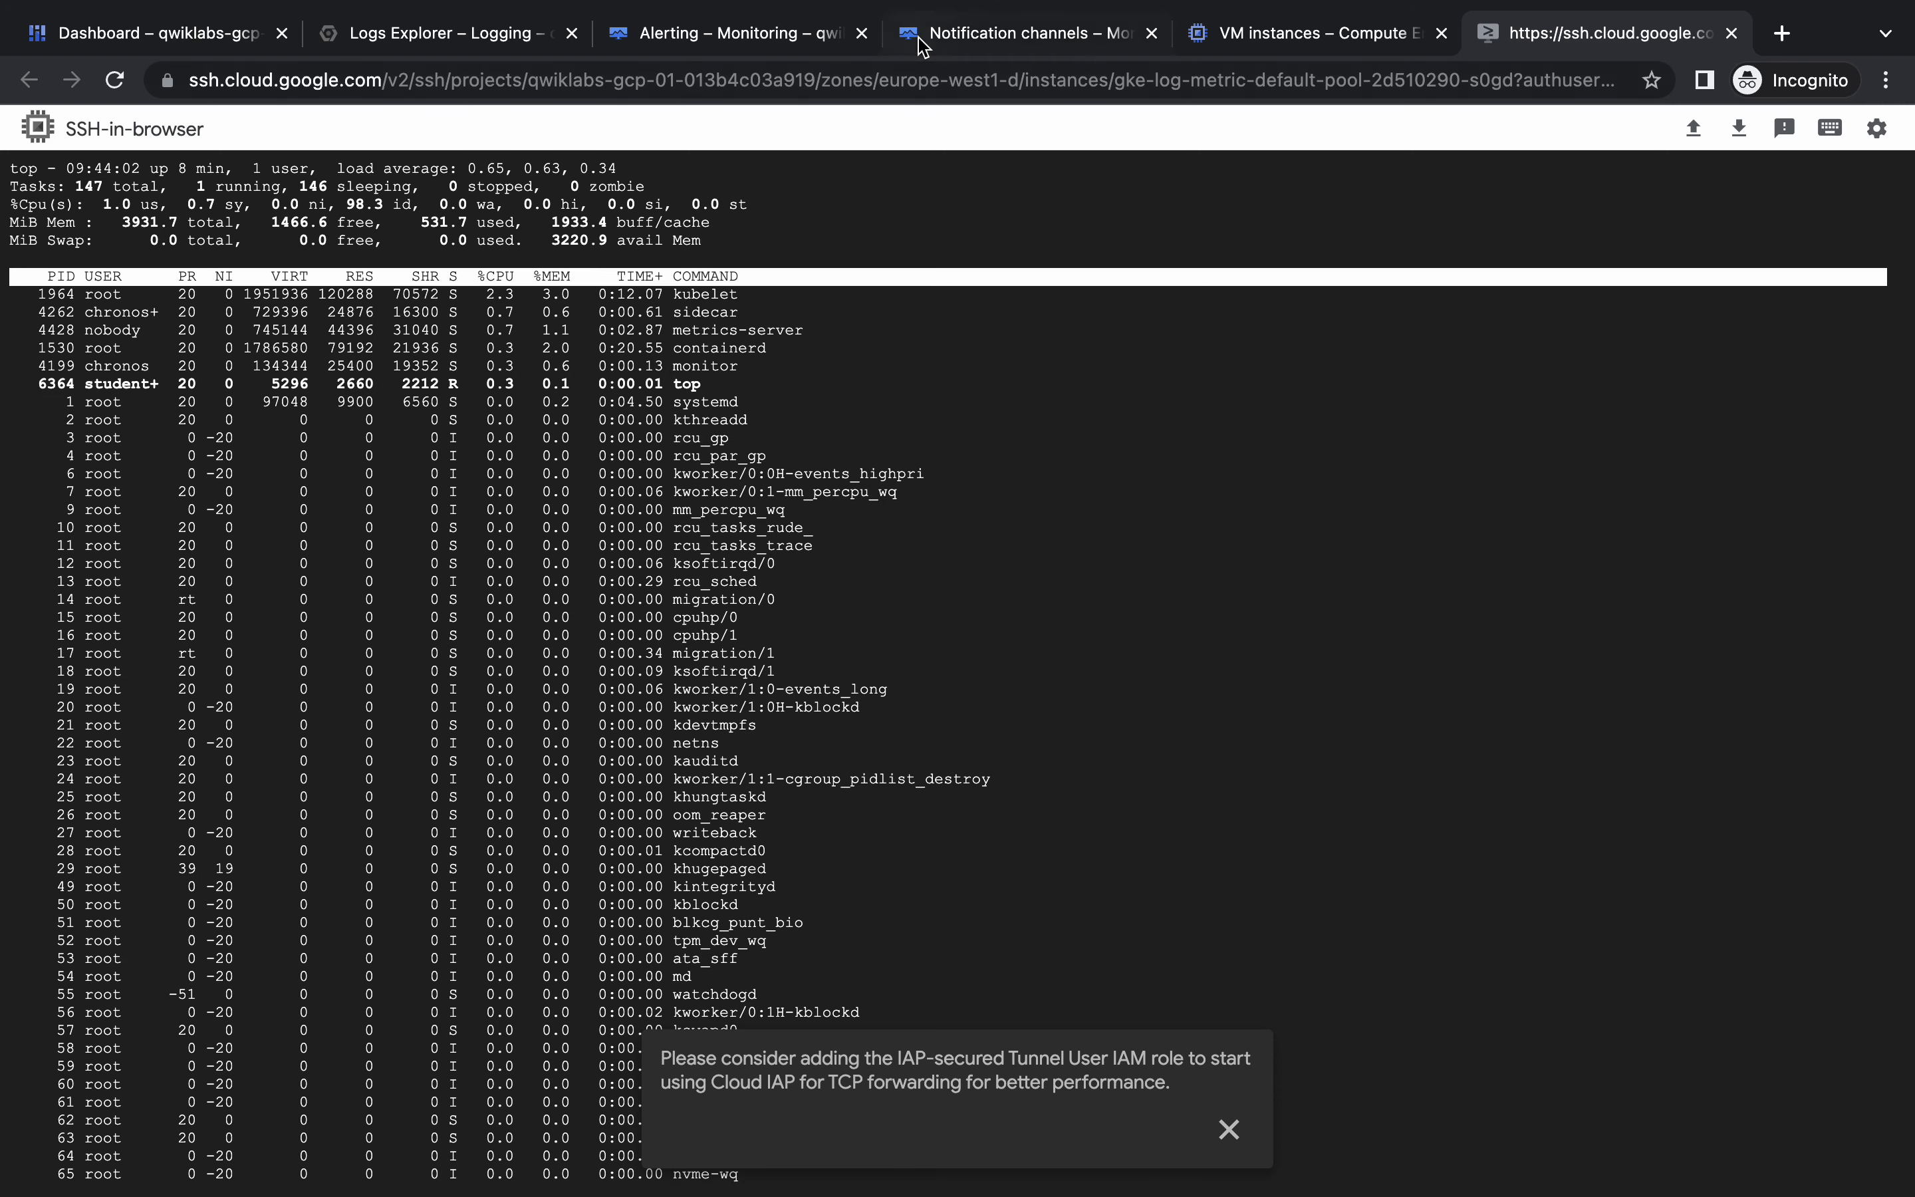
# Return to the Monitoring Alerting overview and reload it to check for firing incidents
pyautogui.click(647, 47)
pyautogui.click(586, 396)
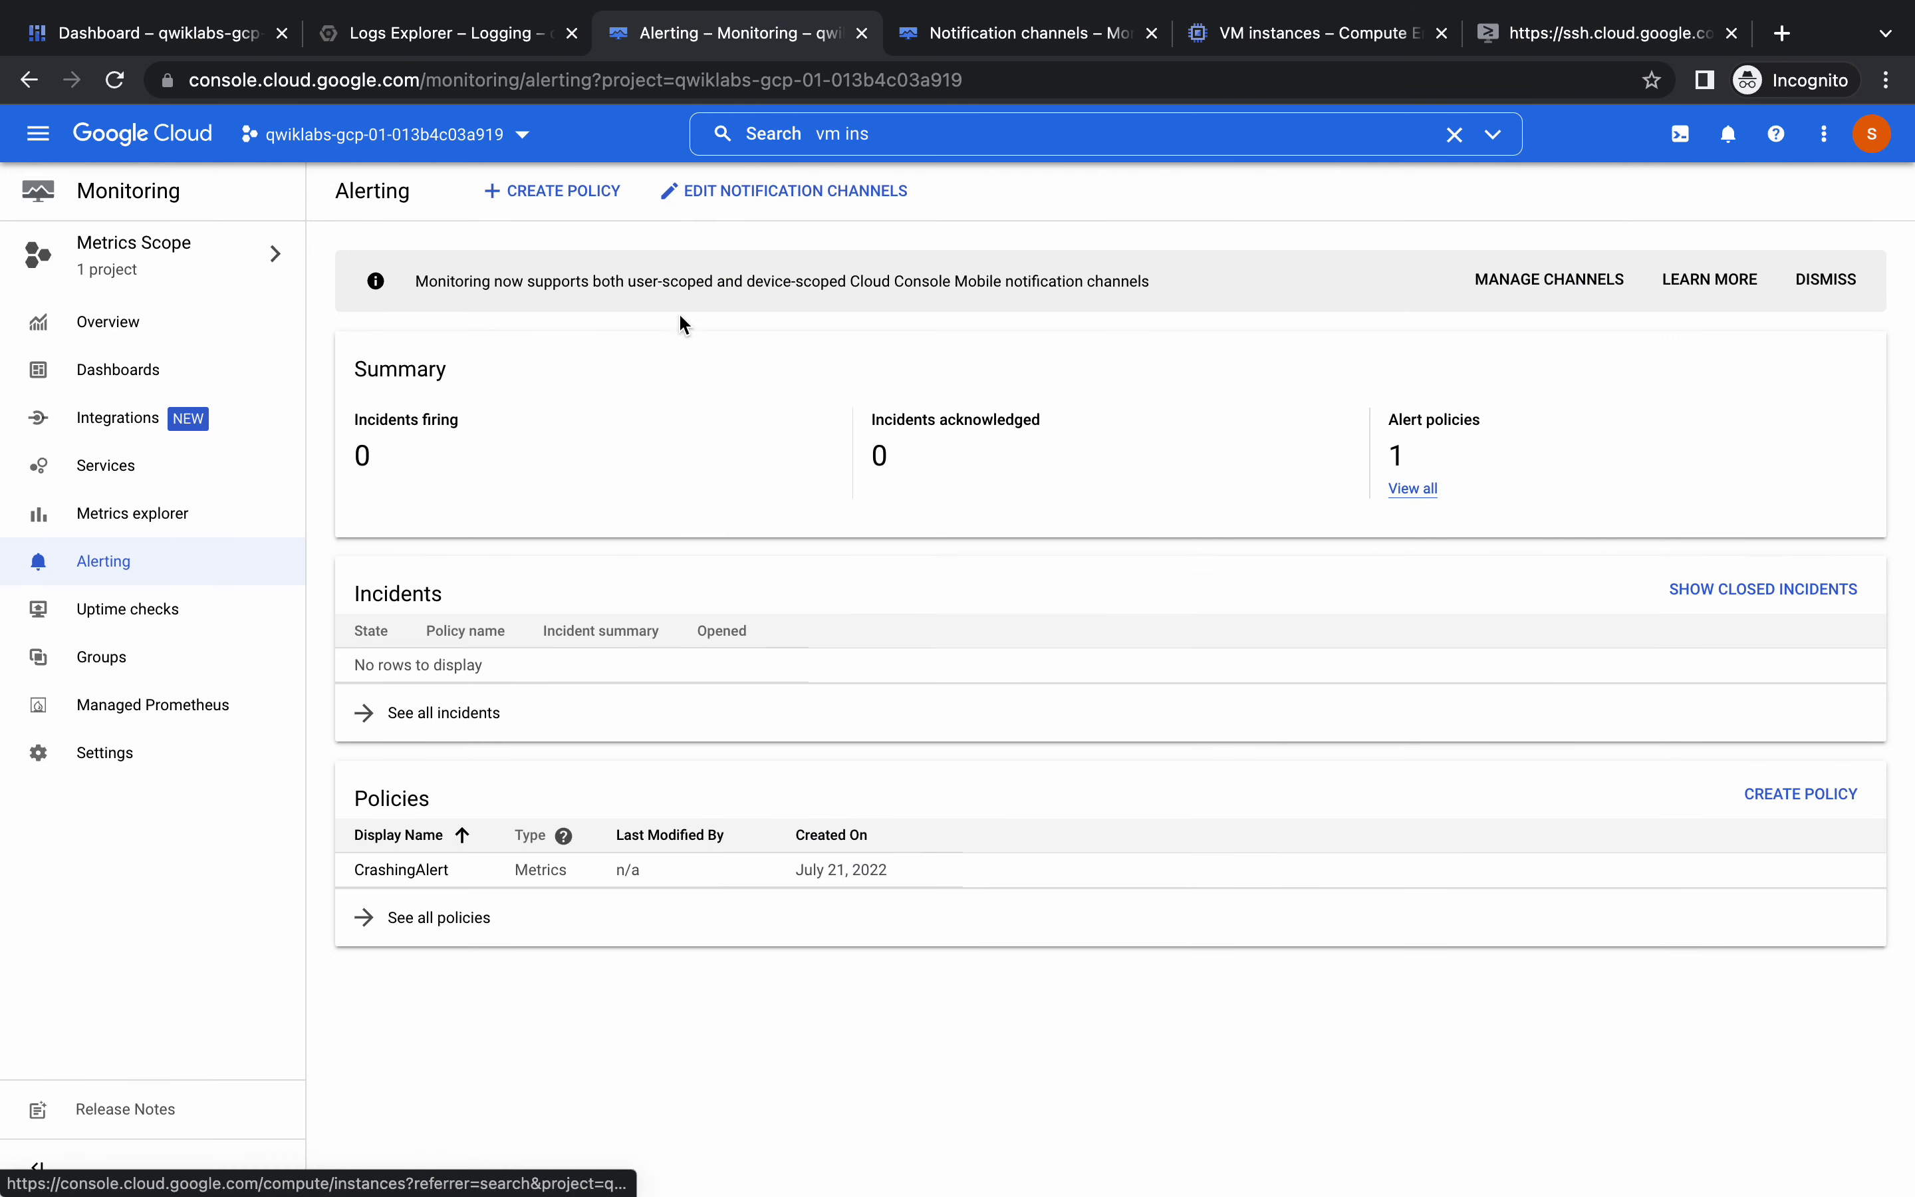
pyautogui.click(115, 79)
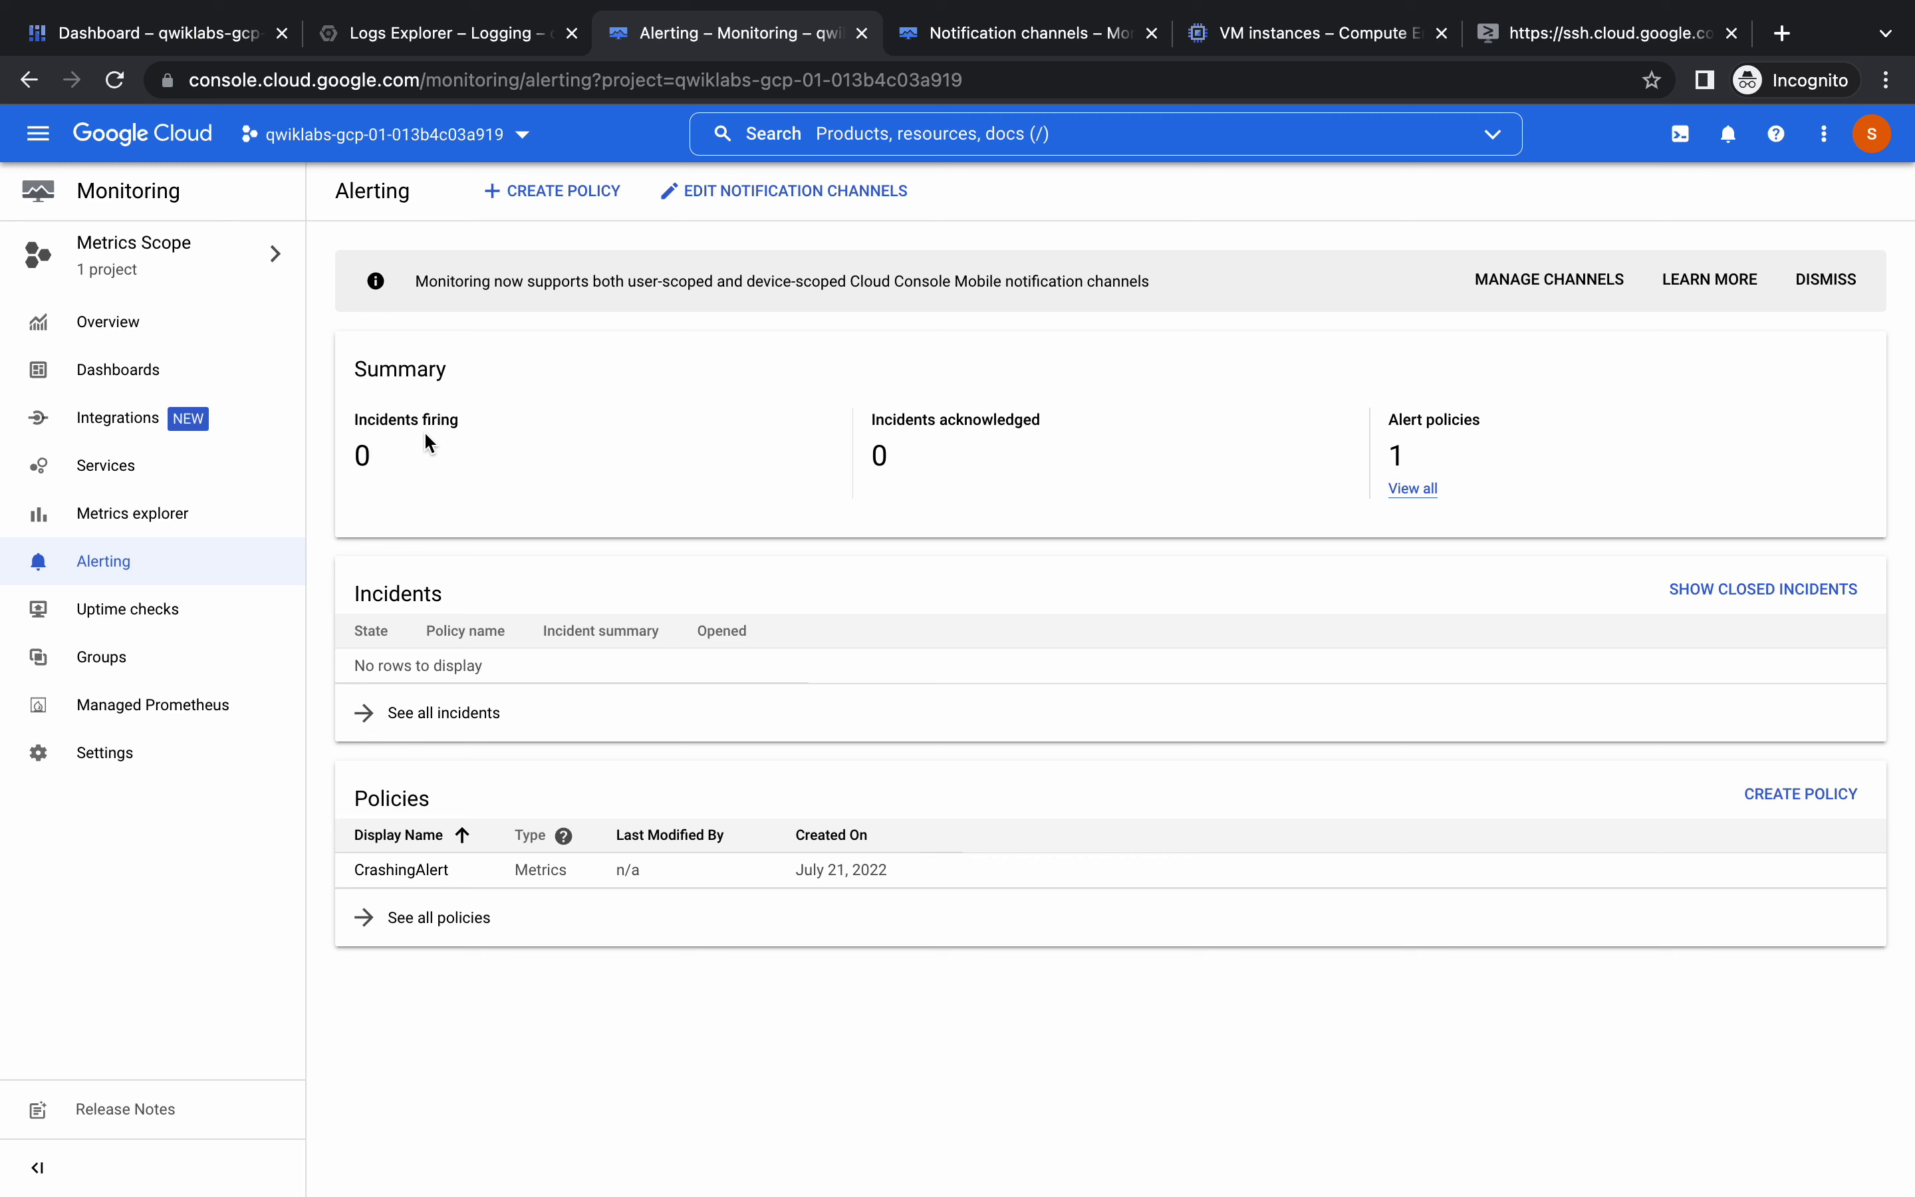
# Go back to the SSH session and dismiss the notice about the IAP-secured Tunnel User role
pyautogui.click(1544, 50)
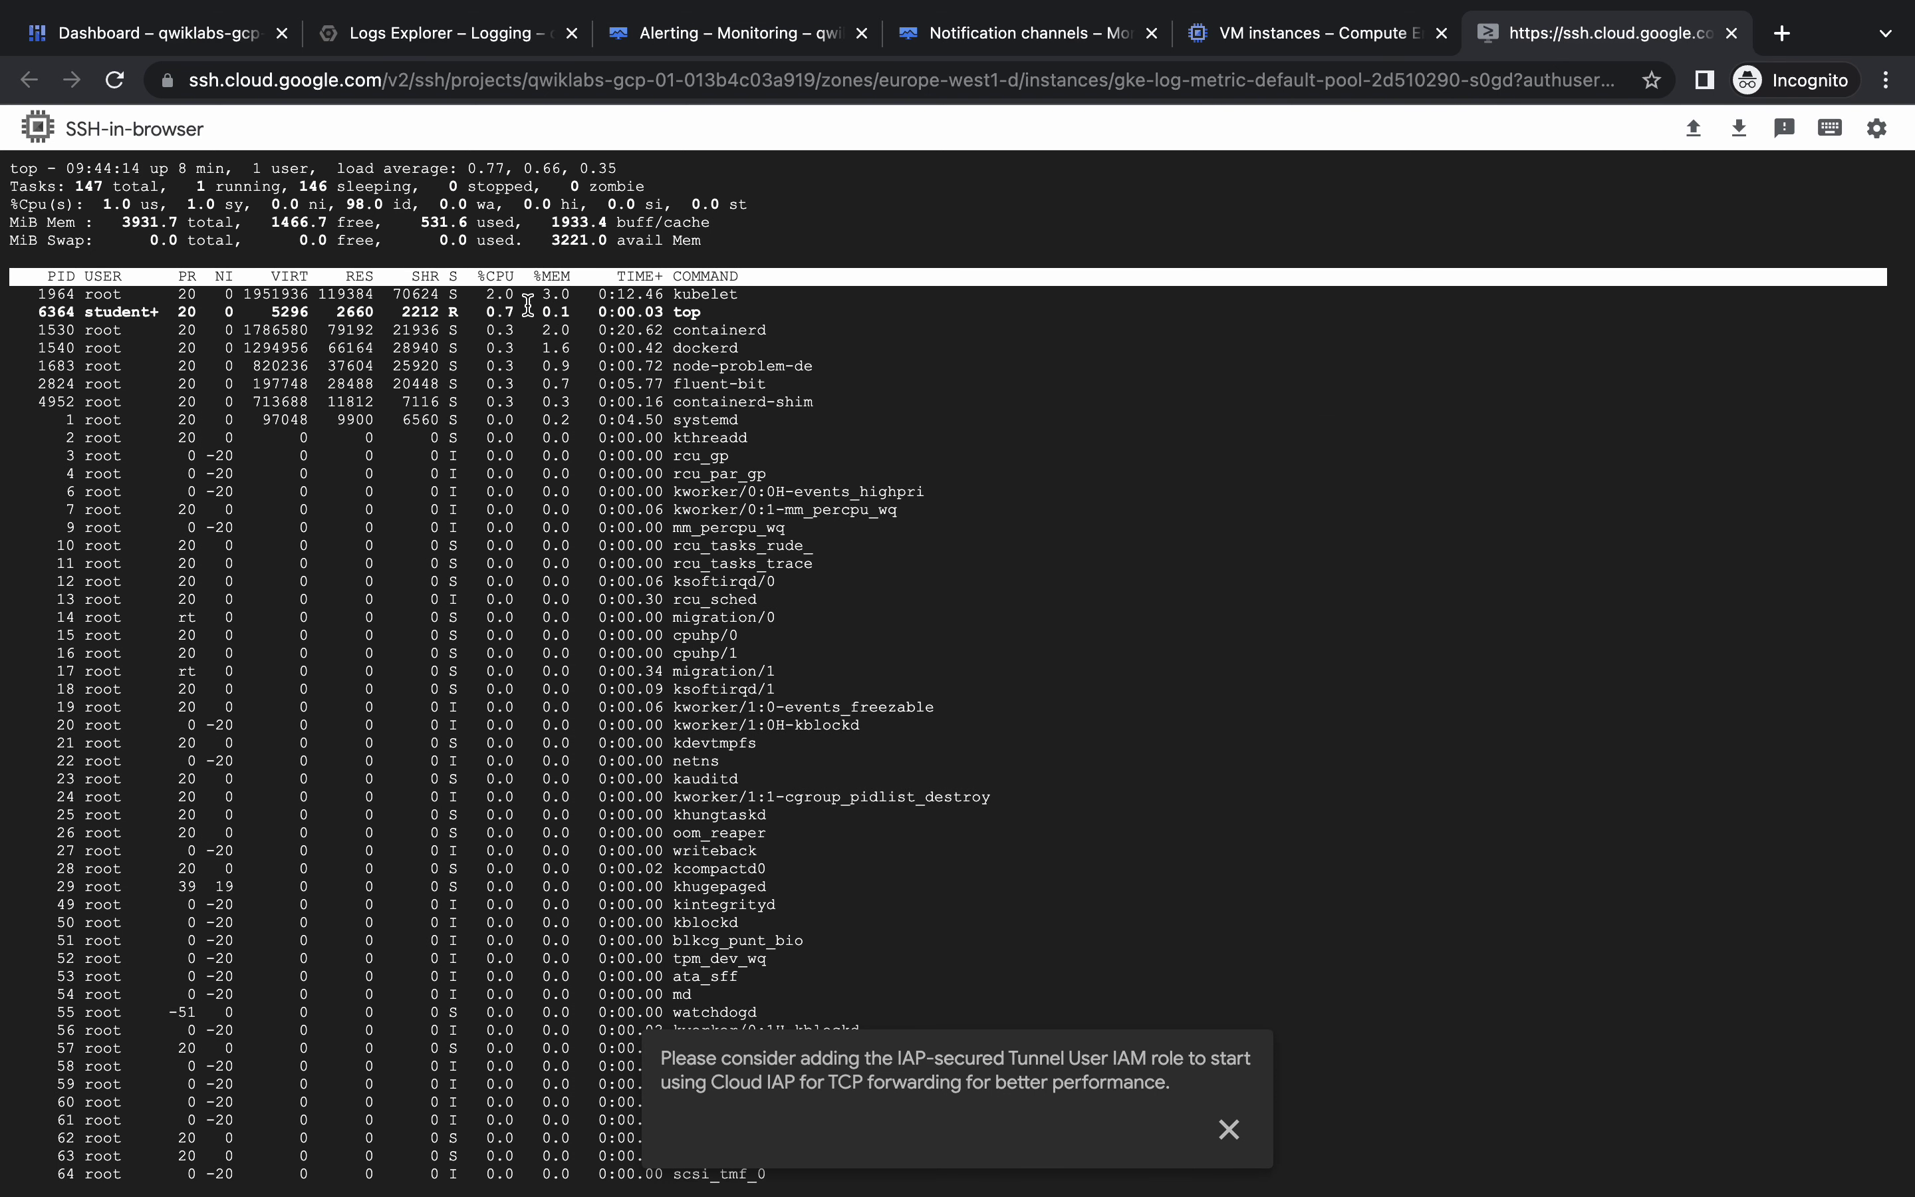
pyautogui.click(1228, 1130)
# Look over the Logs Explorer results and the uptime checks, then reload the Alerting overview to check for incidents
pyautogui.click(450, 40)
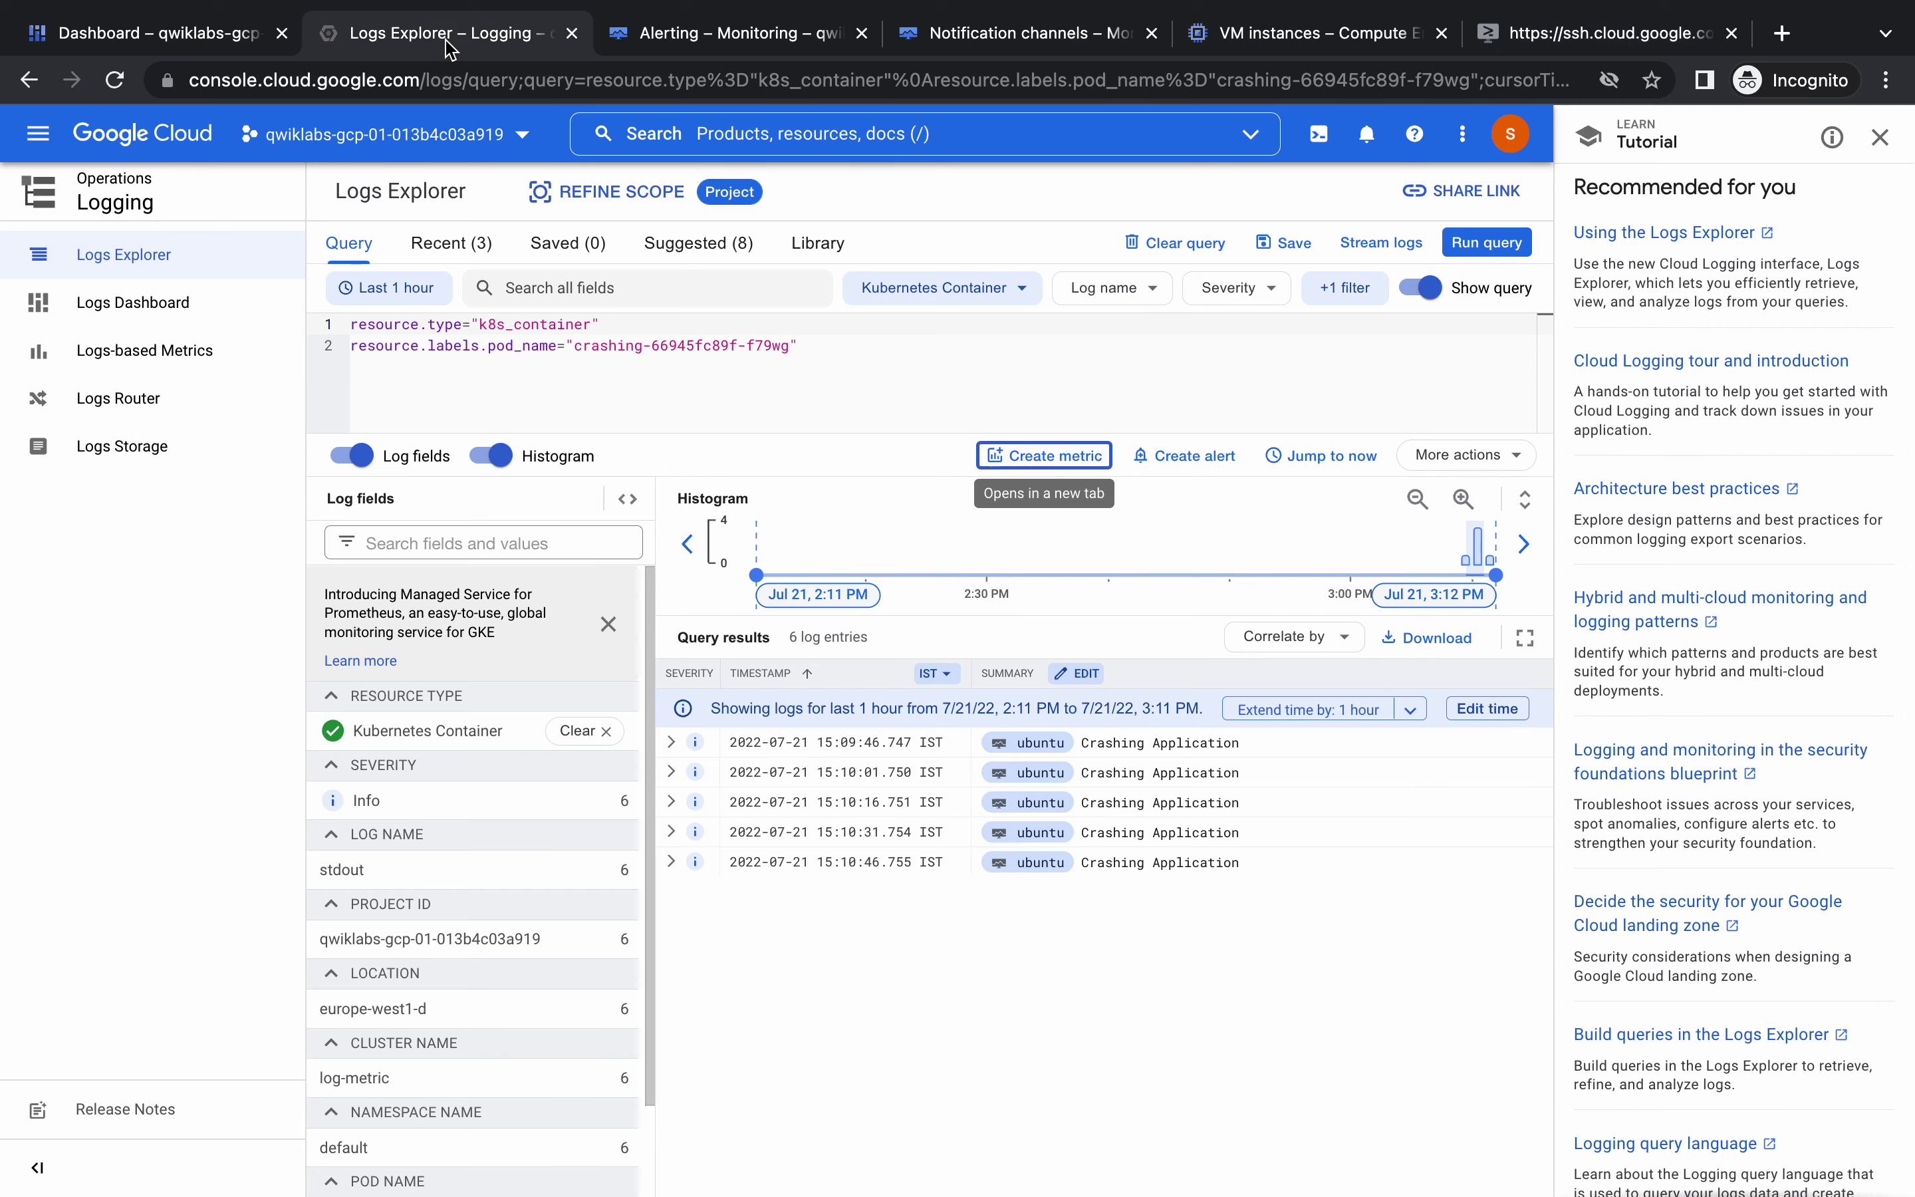
pyautogui.click(696, 34)
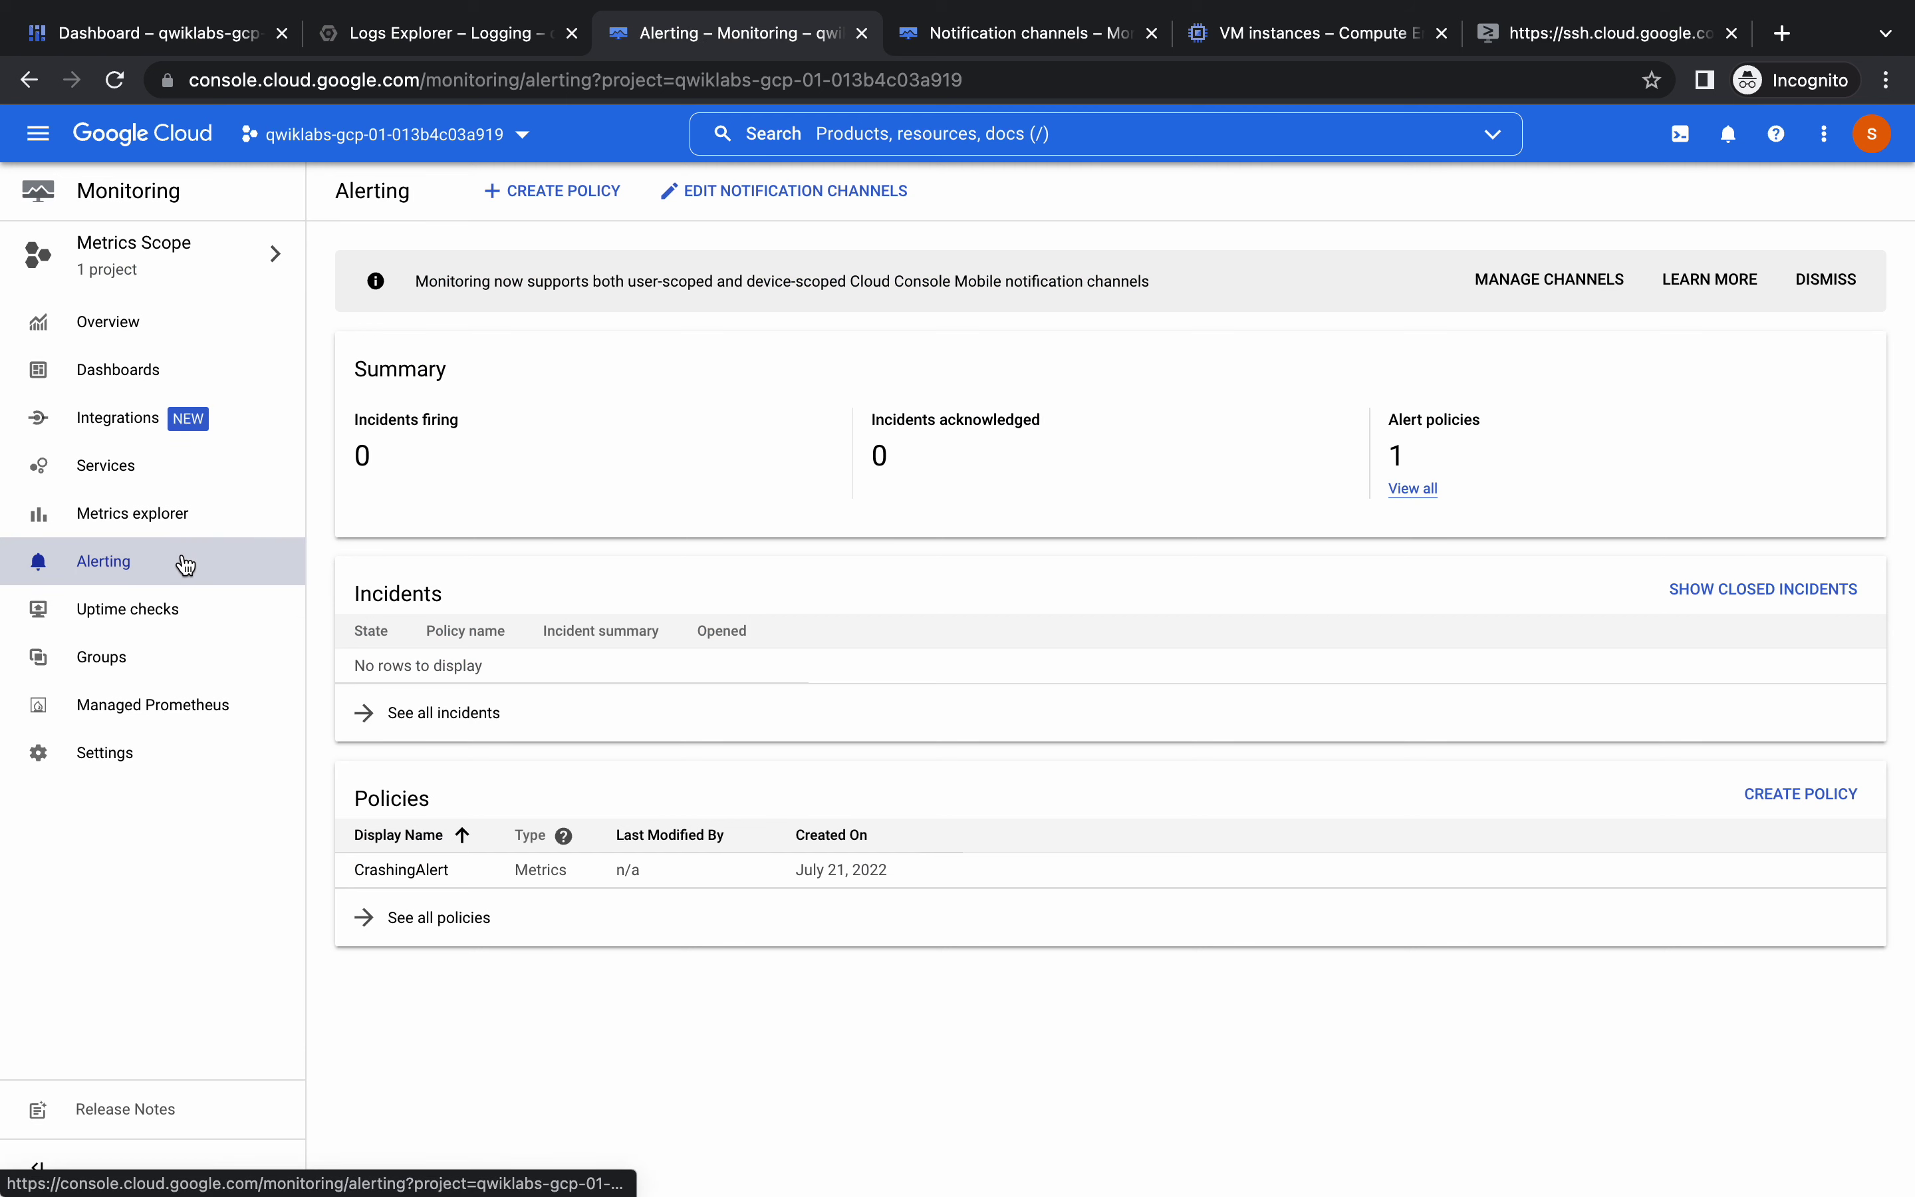
pyautogui.click(158, 622)
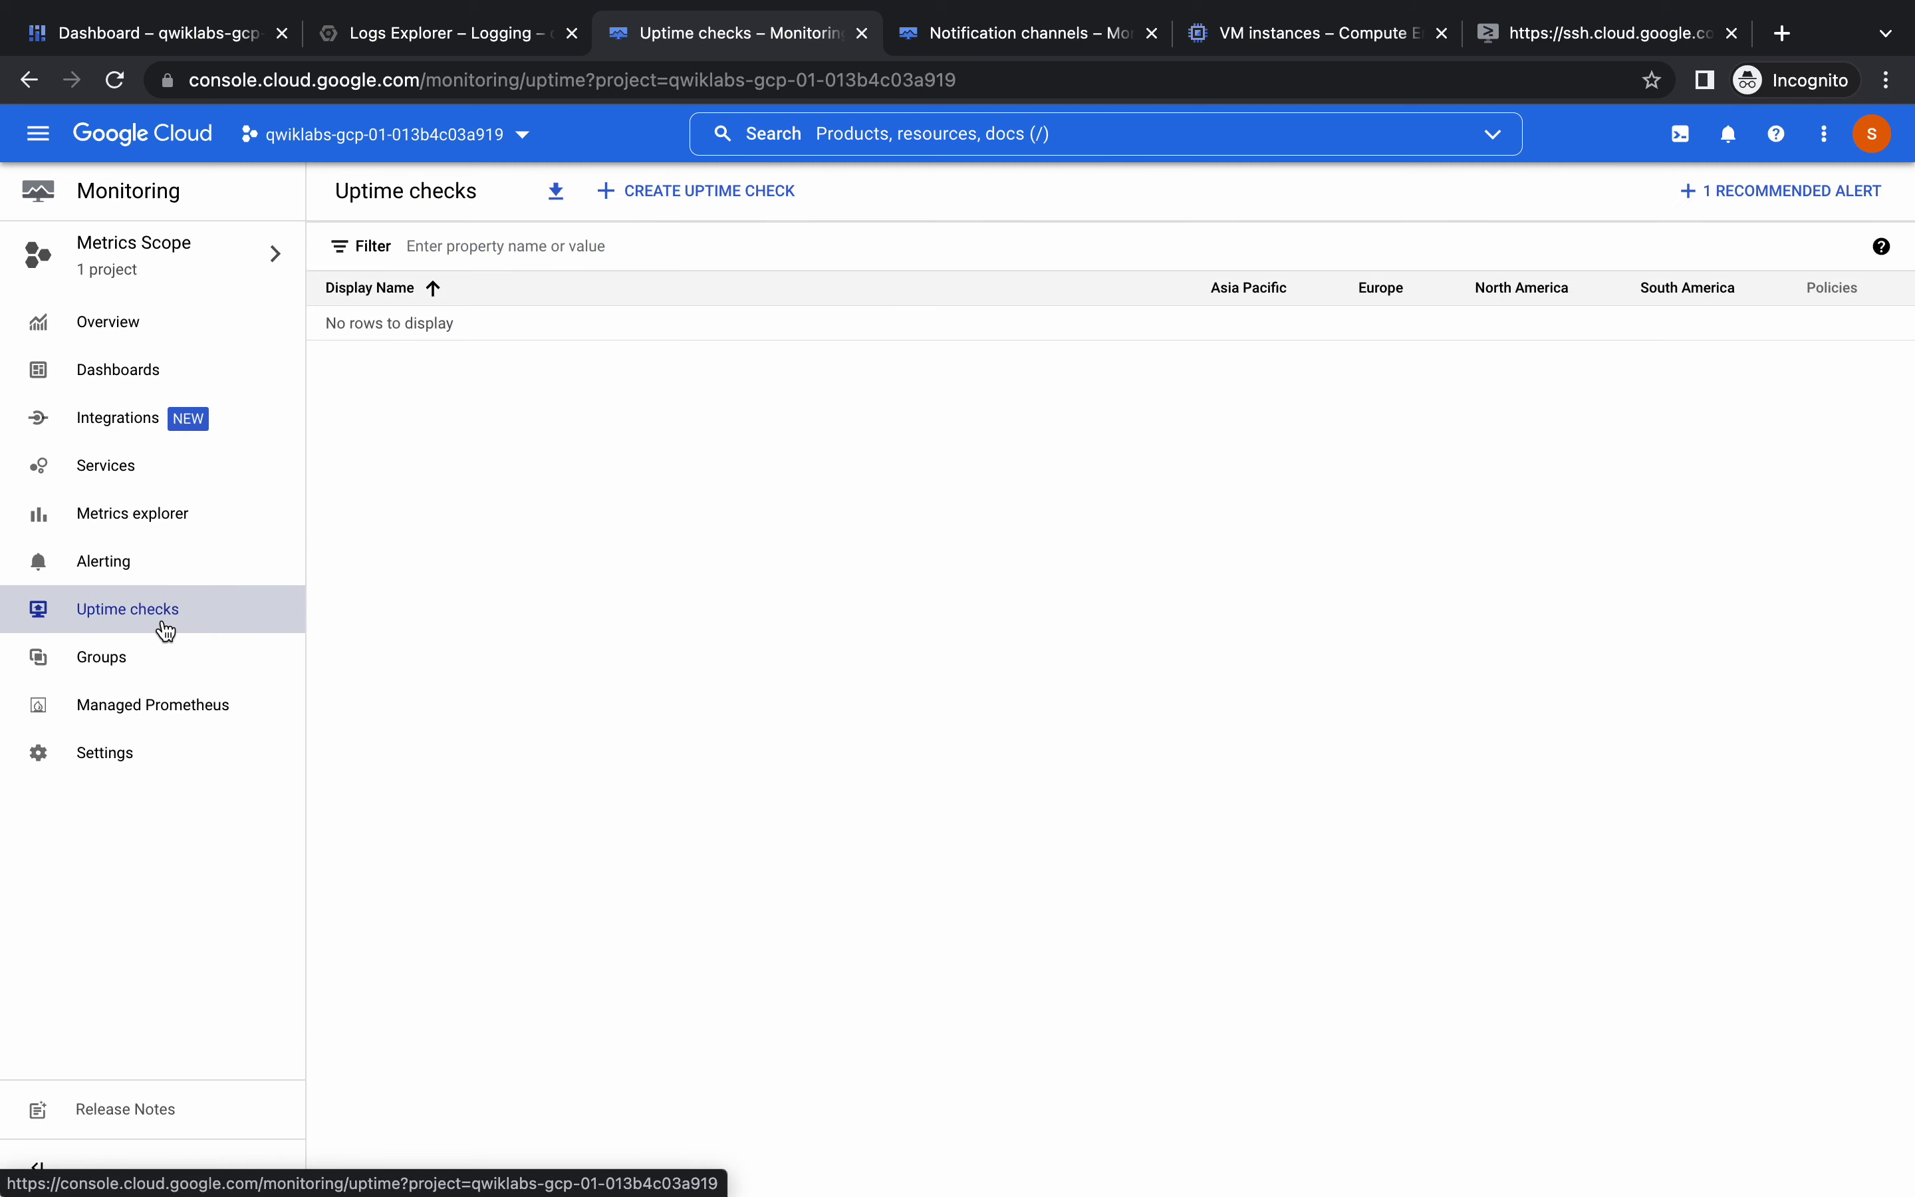
pyautogui.click(149, 578)
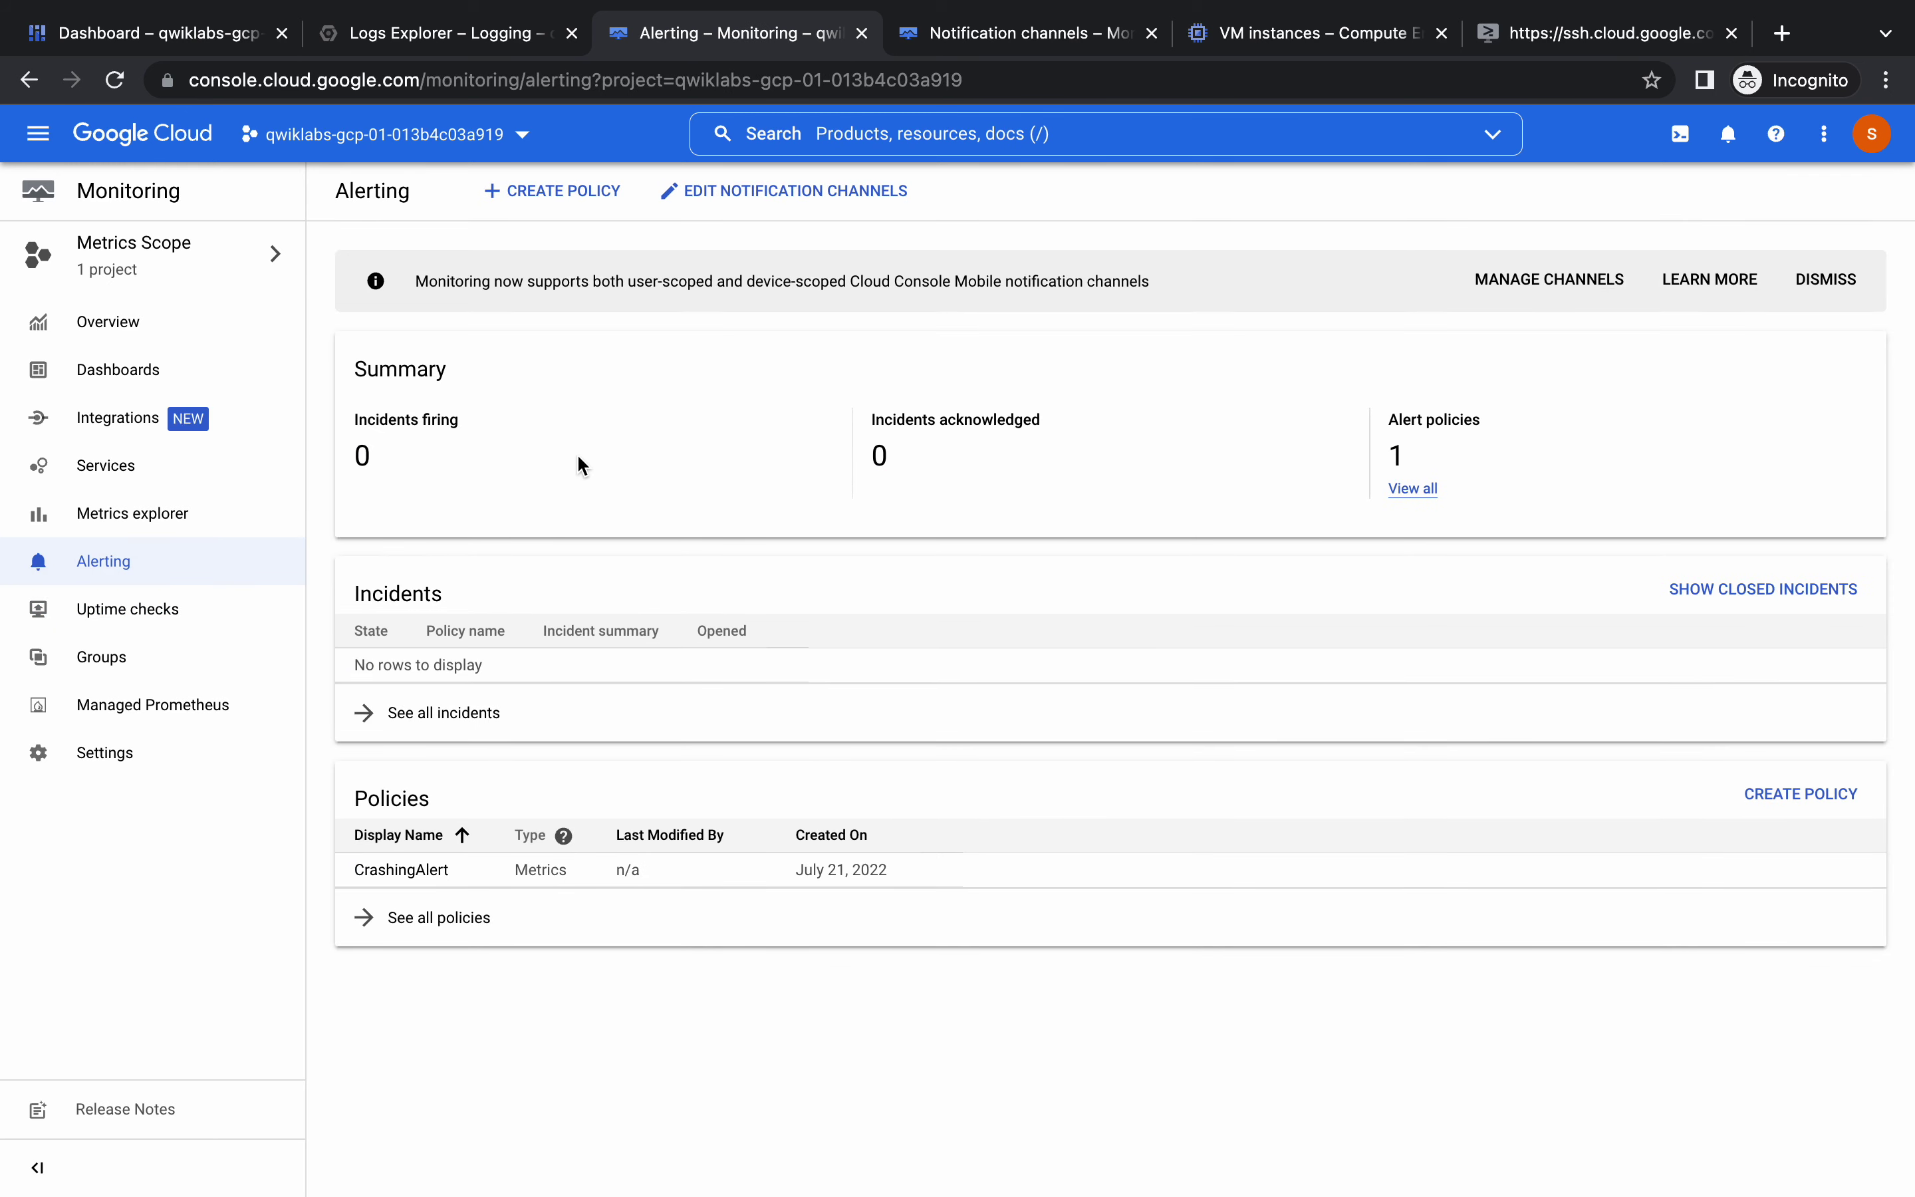
pyautogui.click(116, 80)
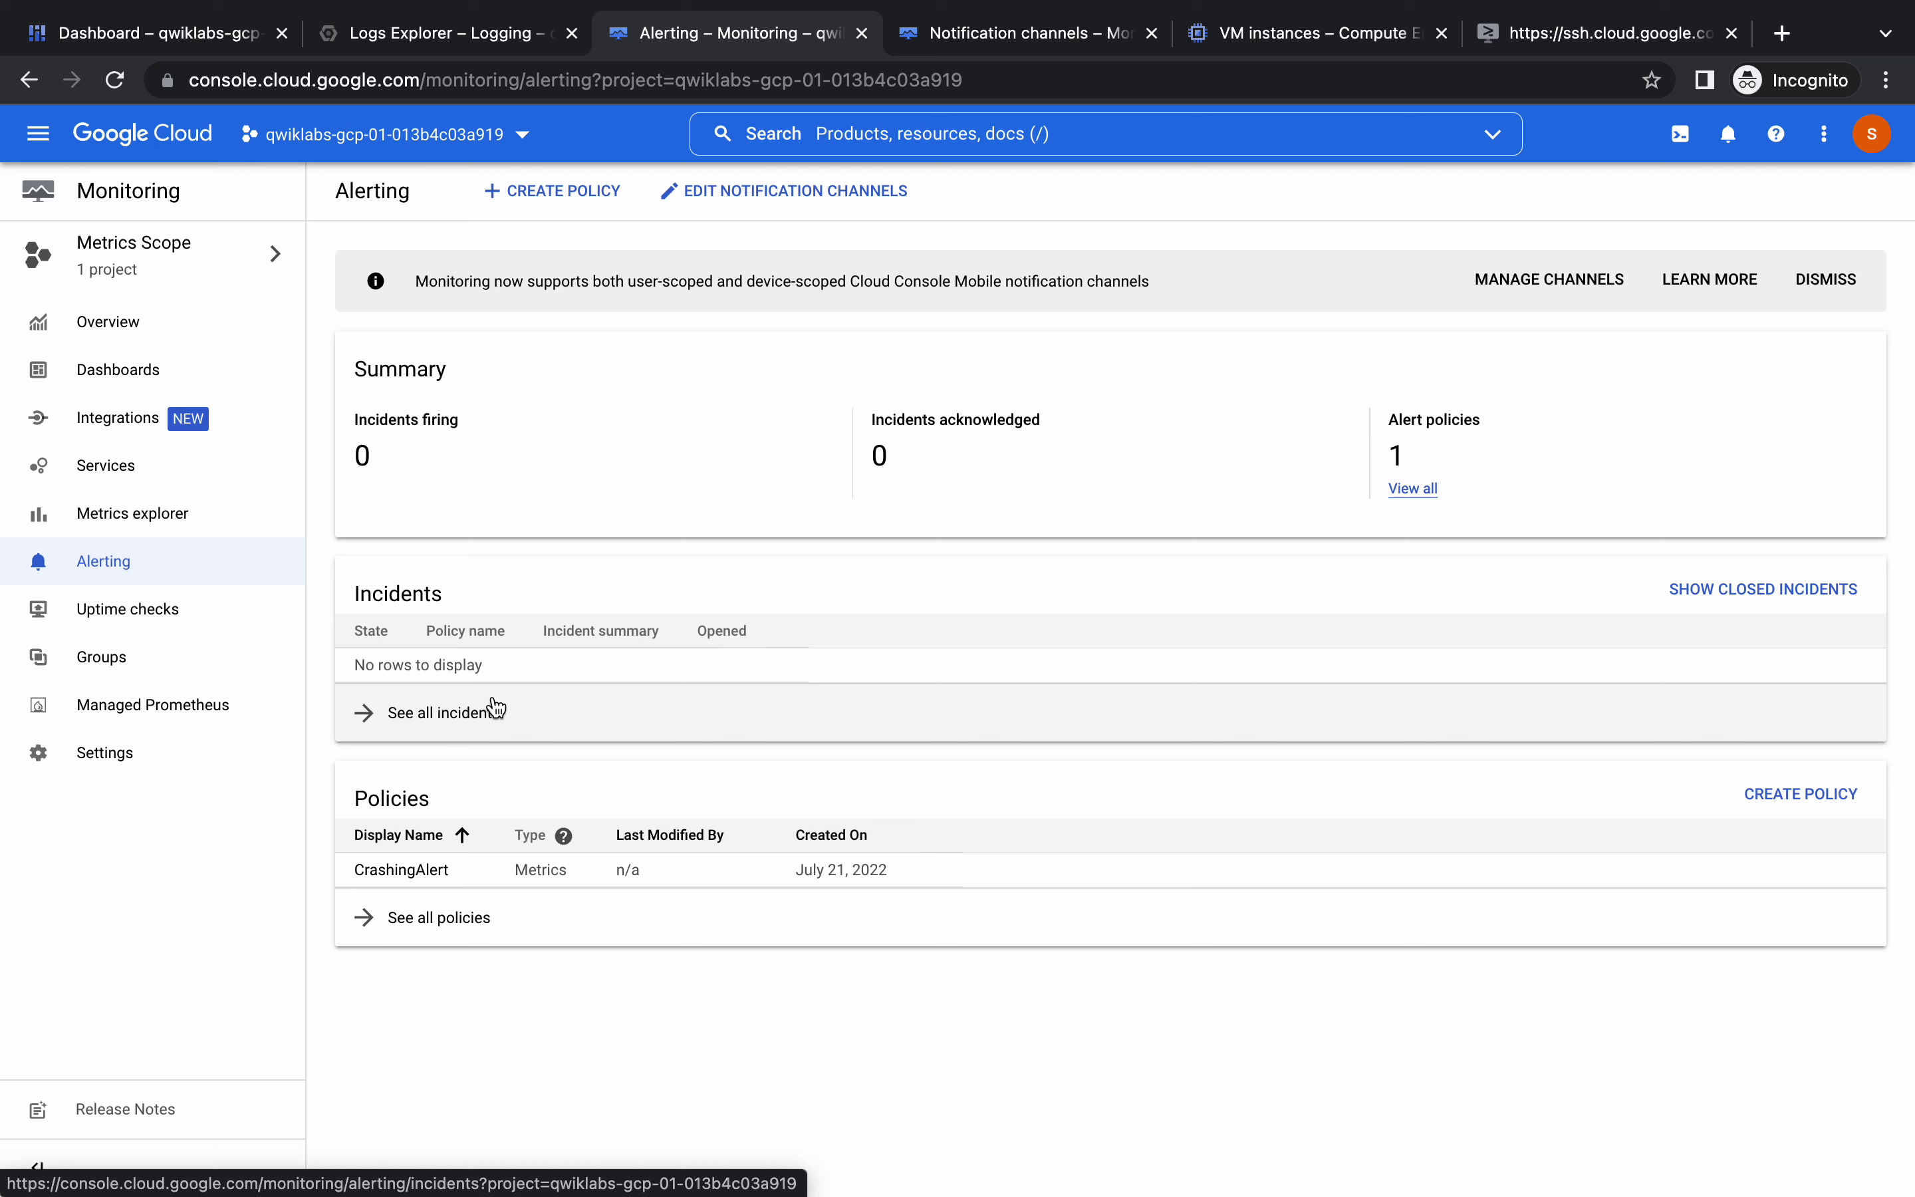
# Quit top in the SSH session, clear the terminal and run top again
pyautogui.click(1603, 33)
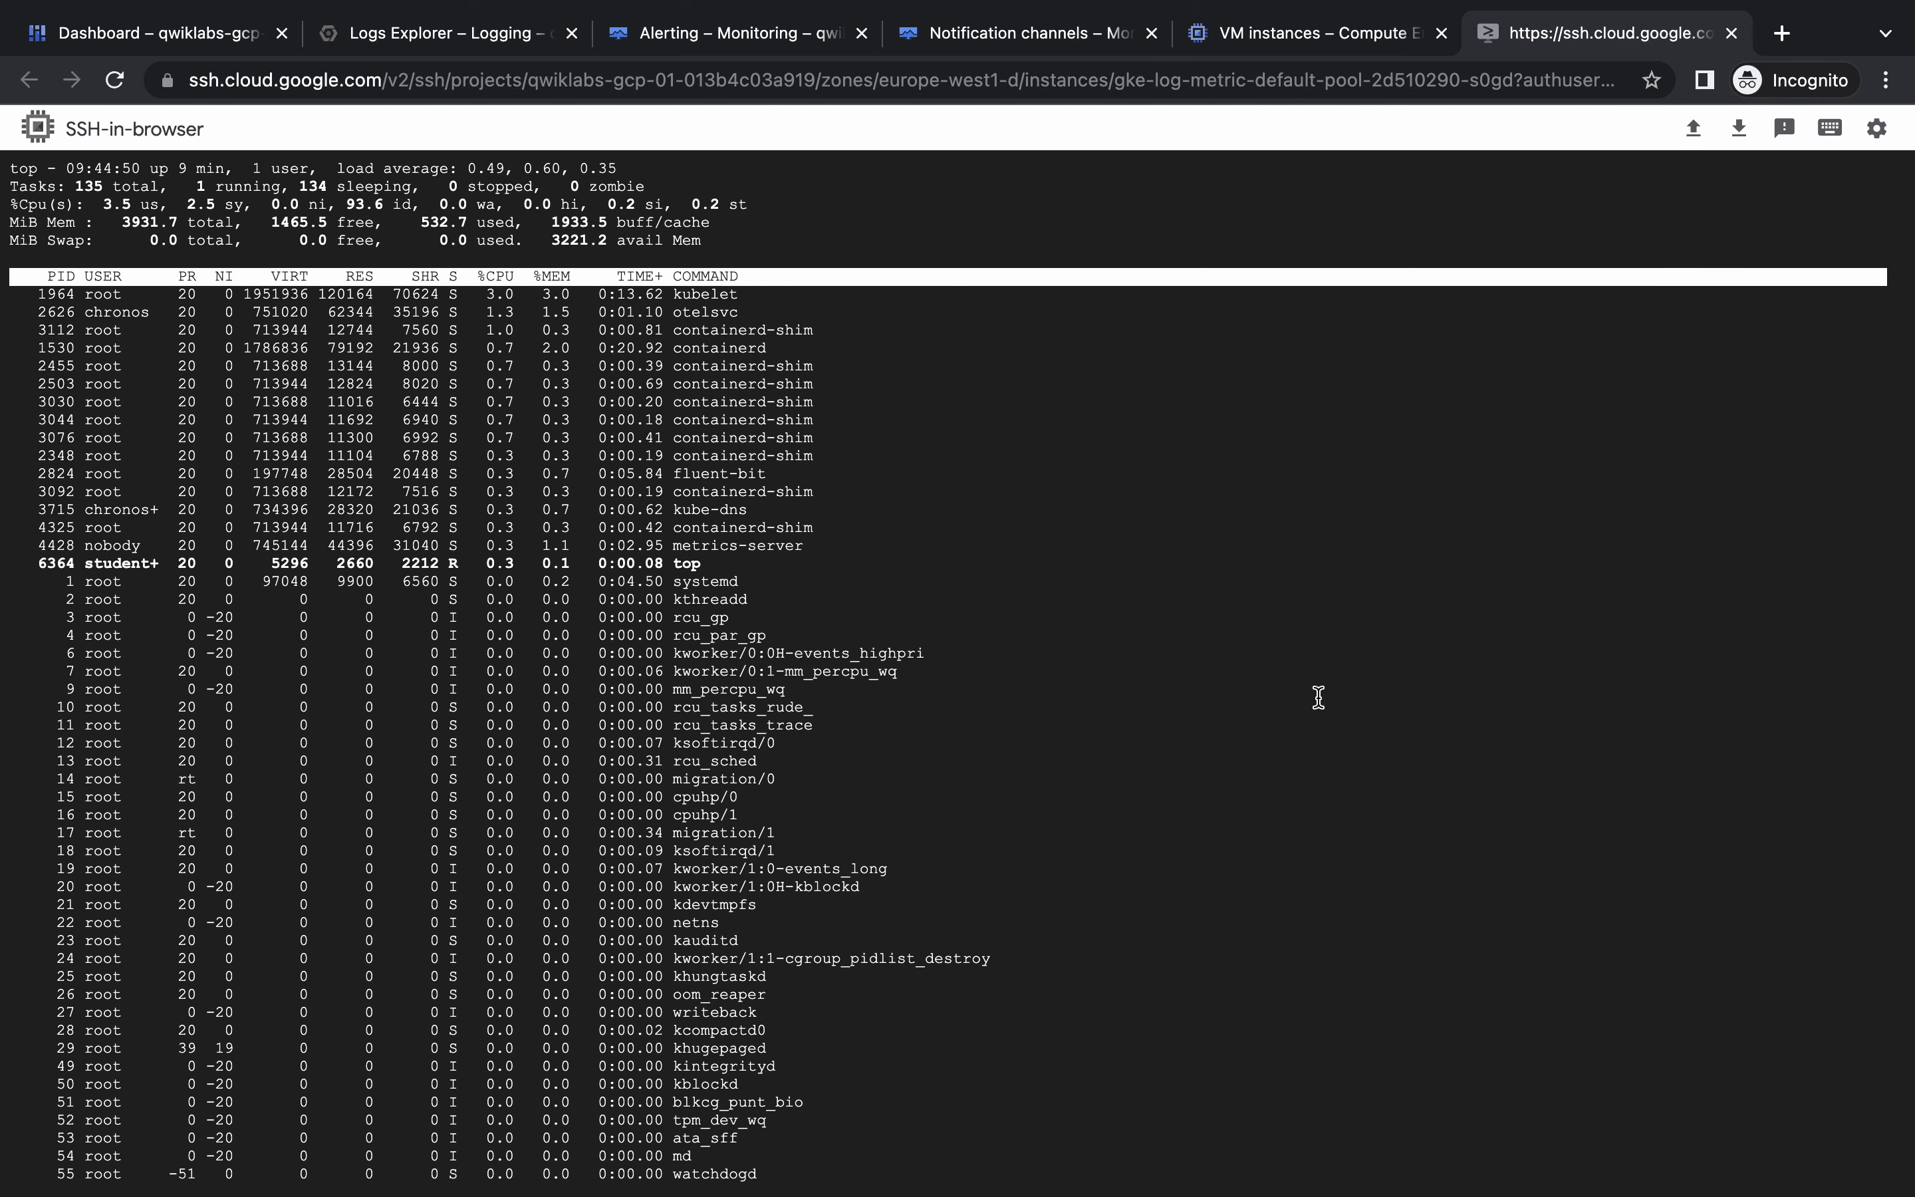
pyautogui.write('q')
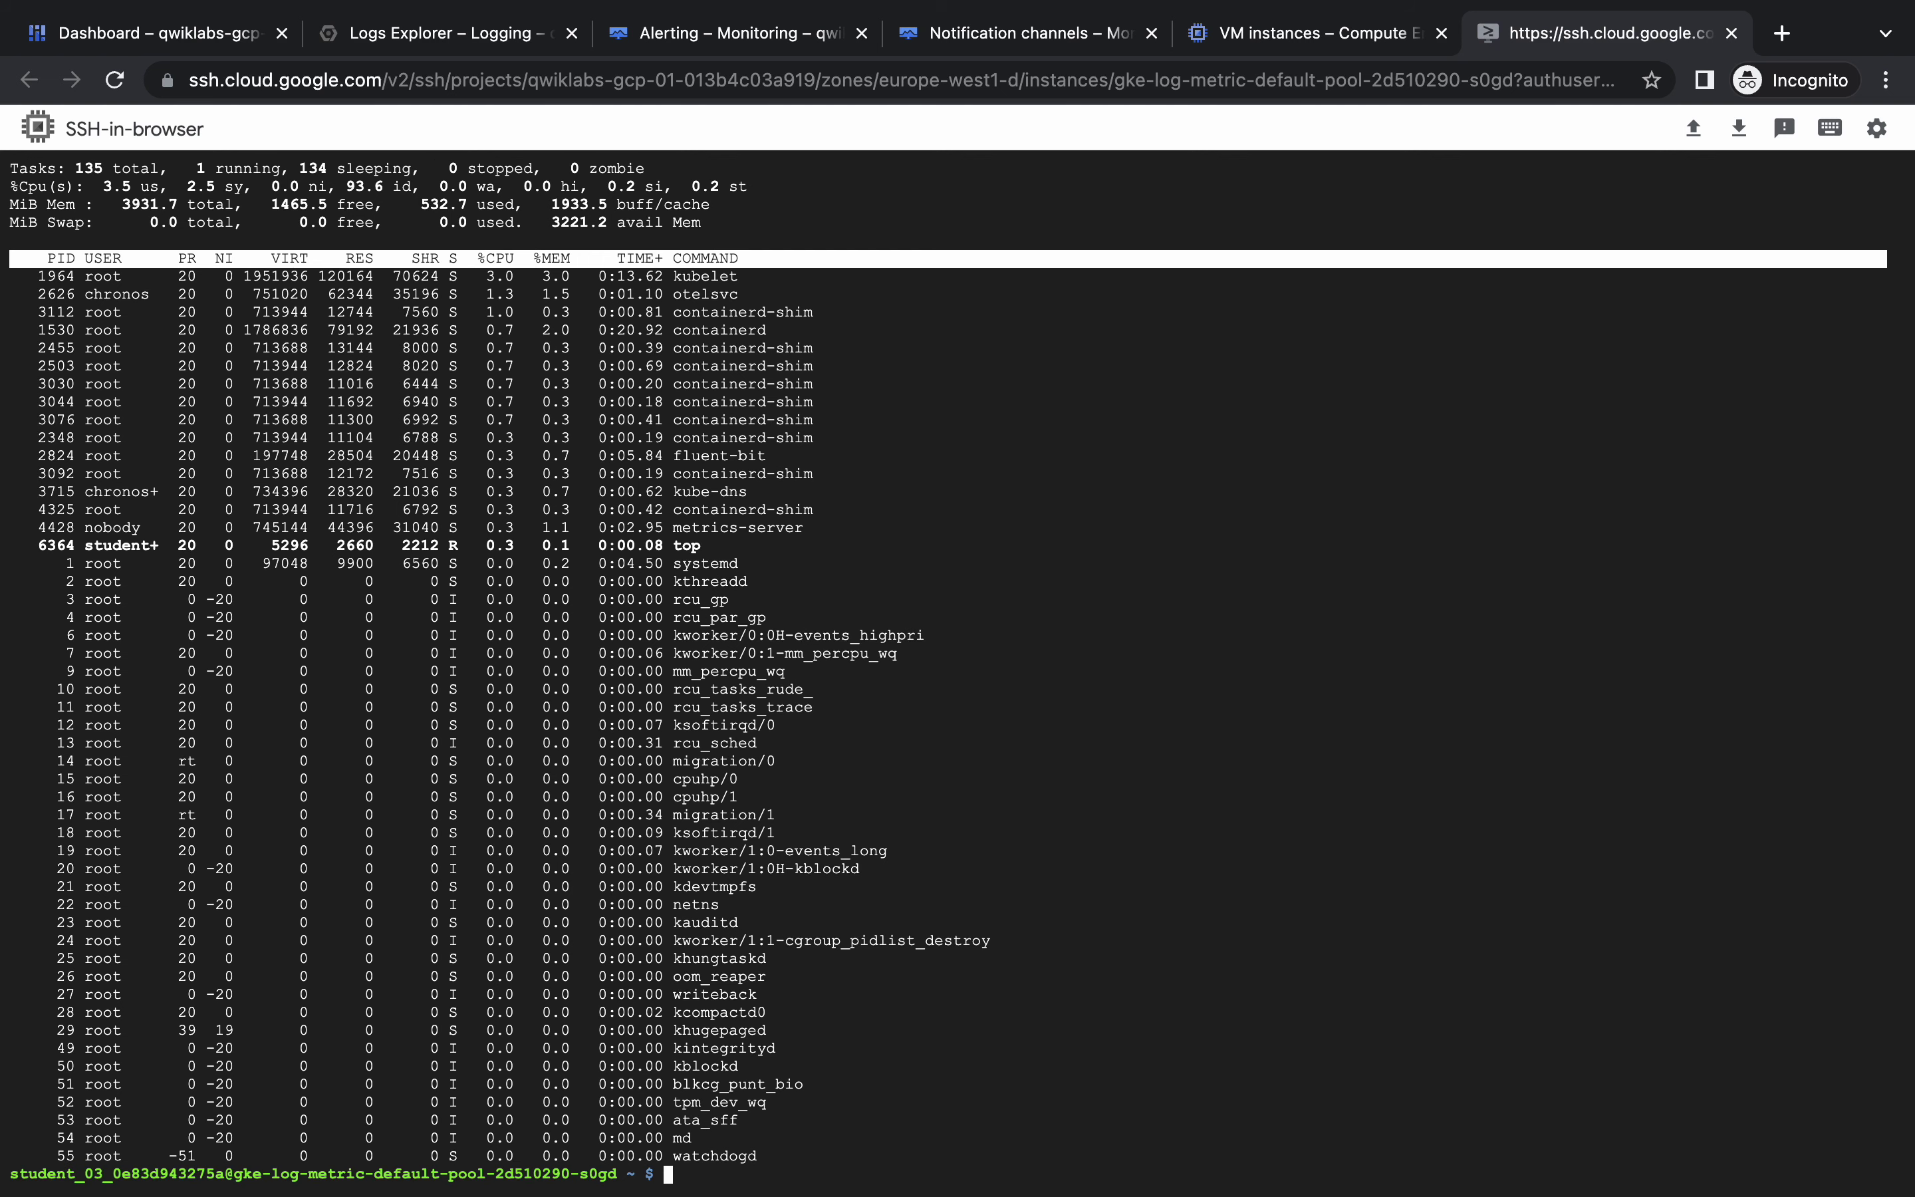
pyautogui.write('clear')
pyautogui.press('Return')
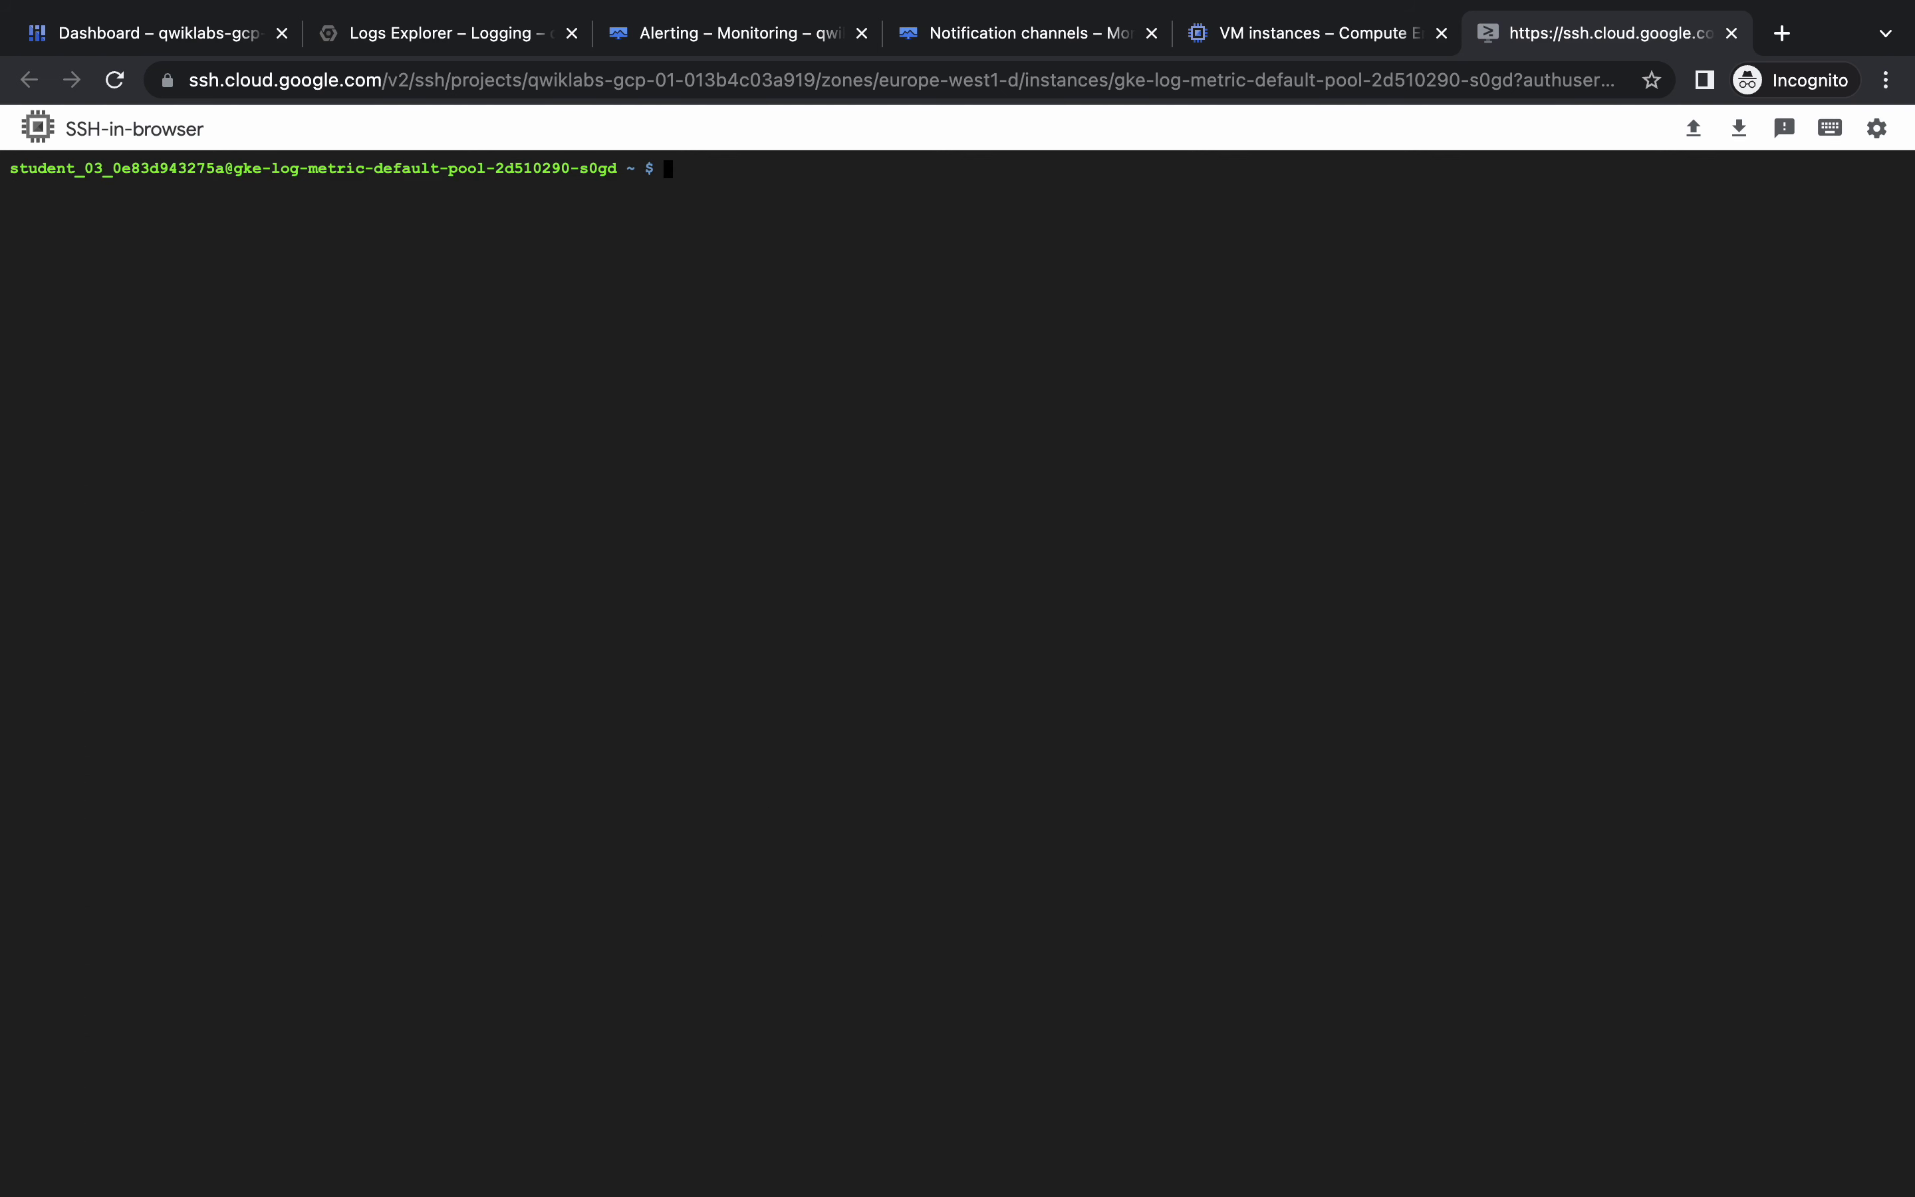
pyautogui.write('top')
pyautogui.press('Return')
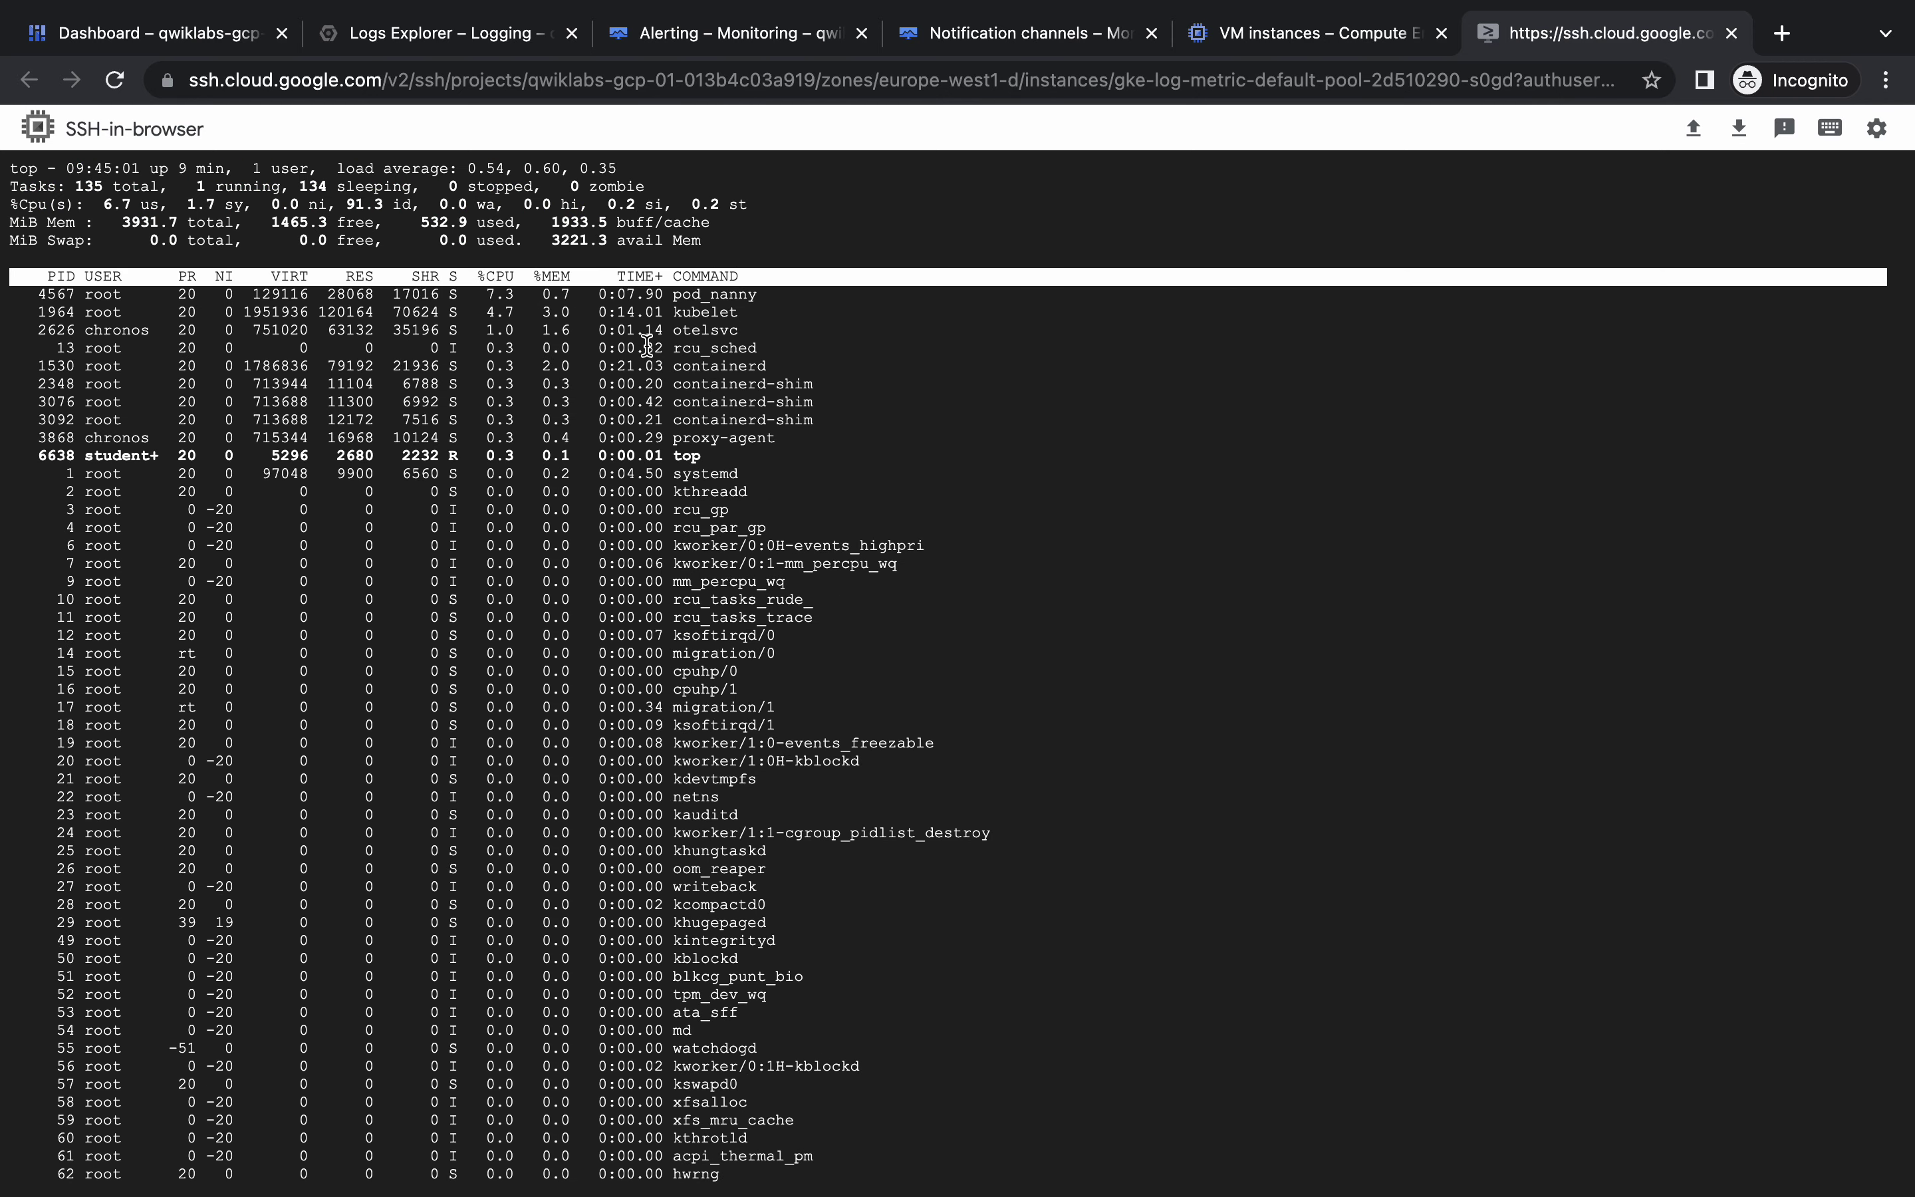
pyautogui.hotkey('ctrl', 'Left')
pyautogui.hotkey('ctrl', 'Right')
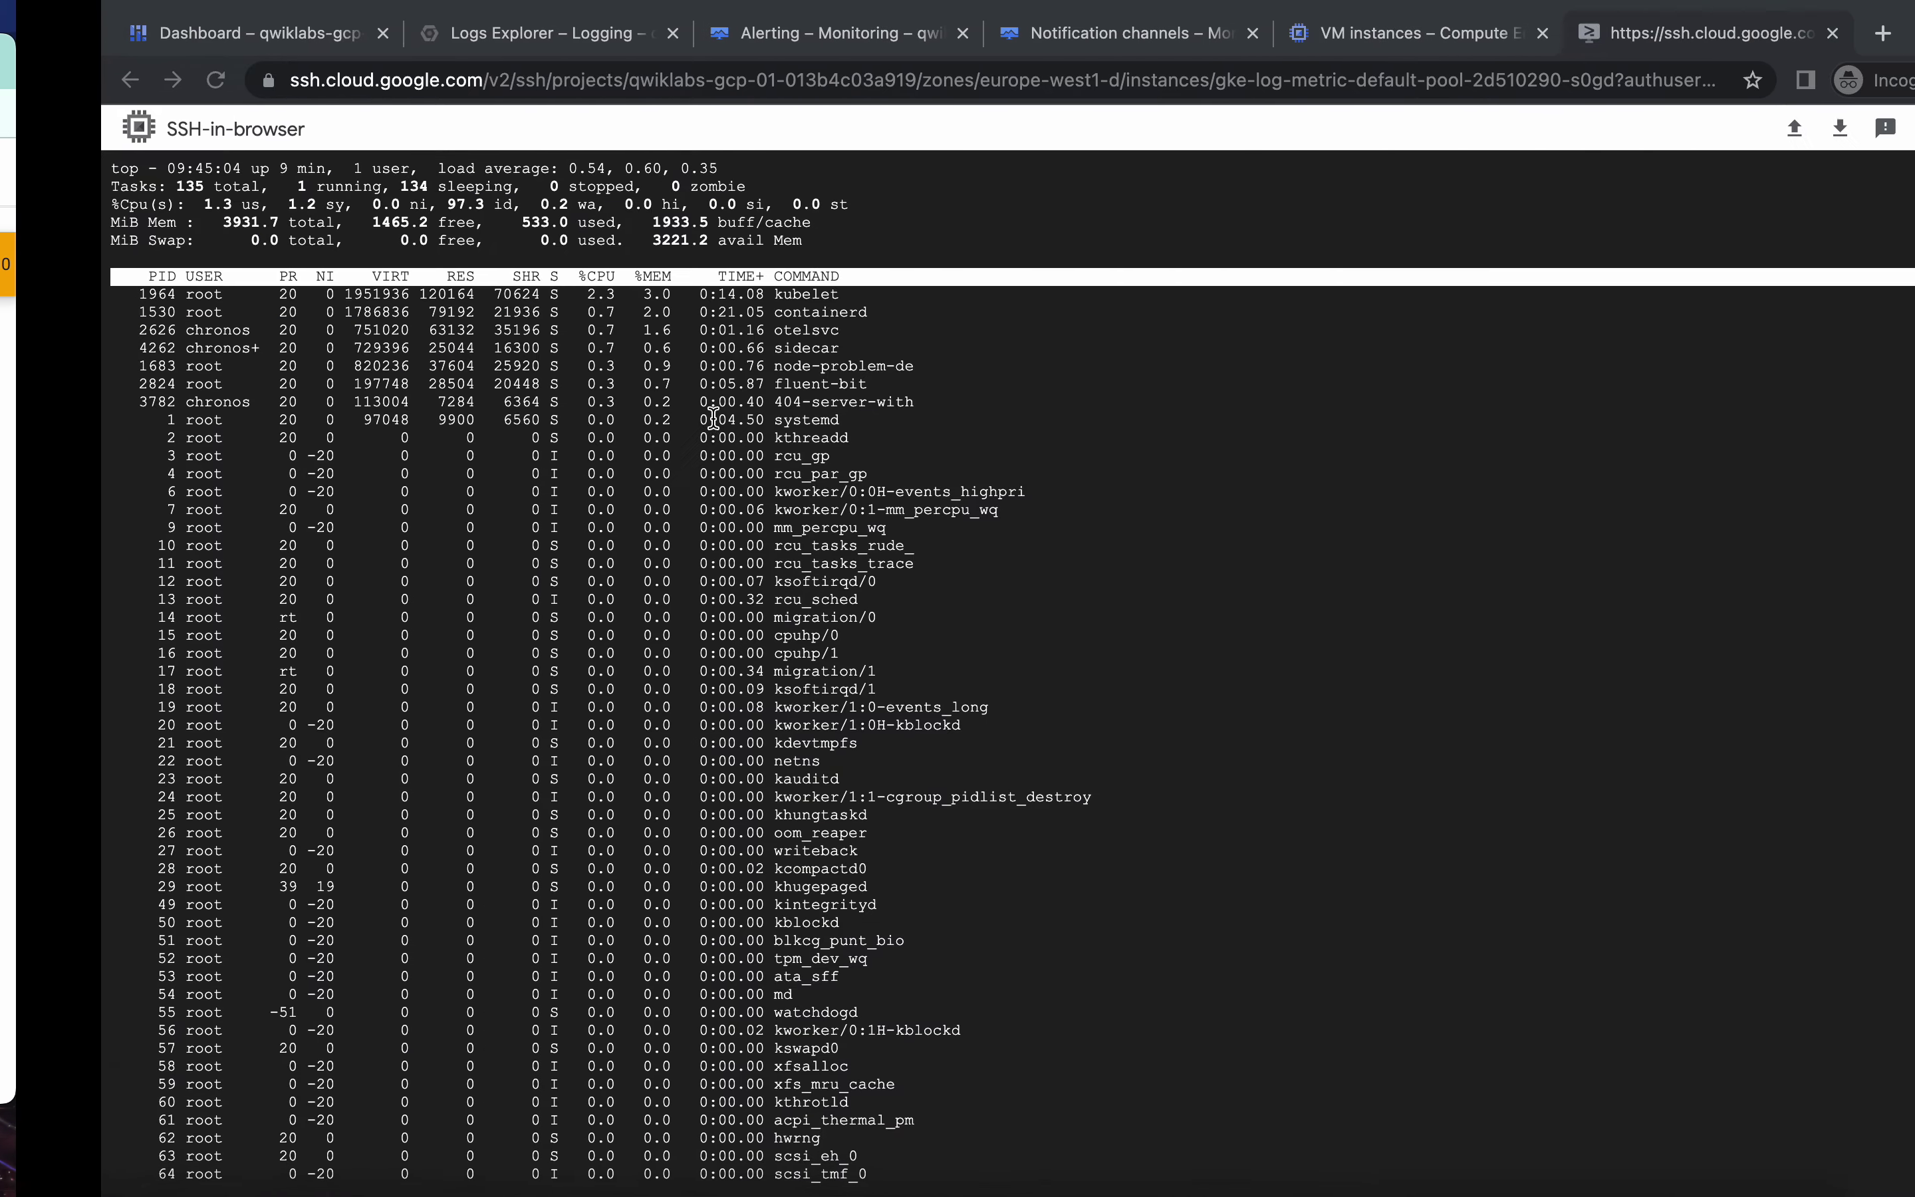
# Reload the Alerting overview and open the full list of incidents
pyautogui.click(690, 36)
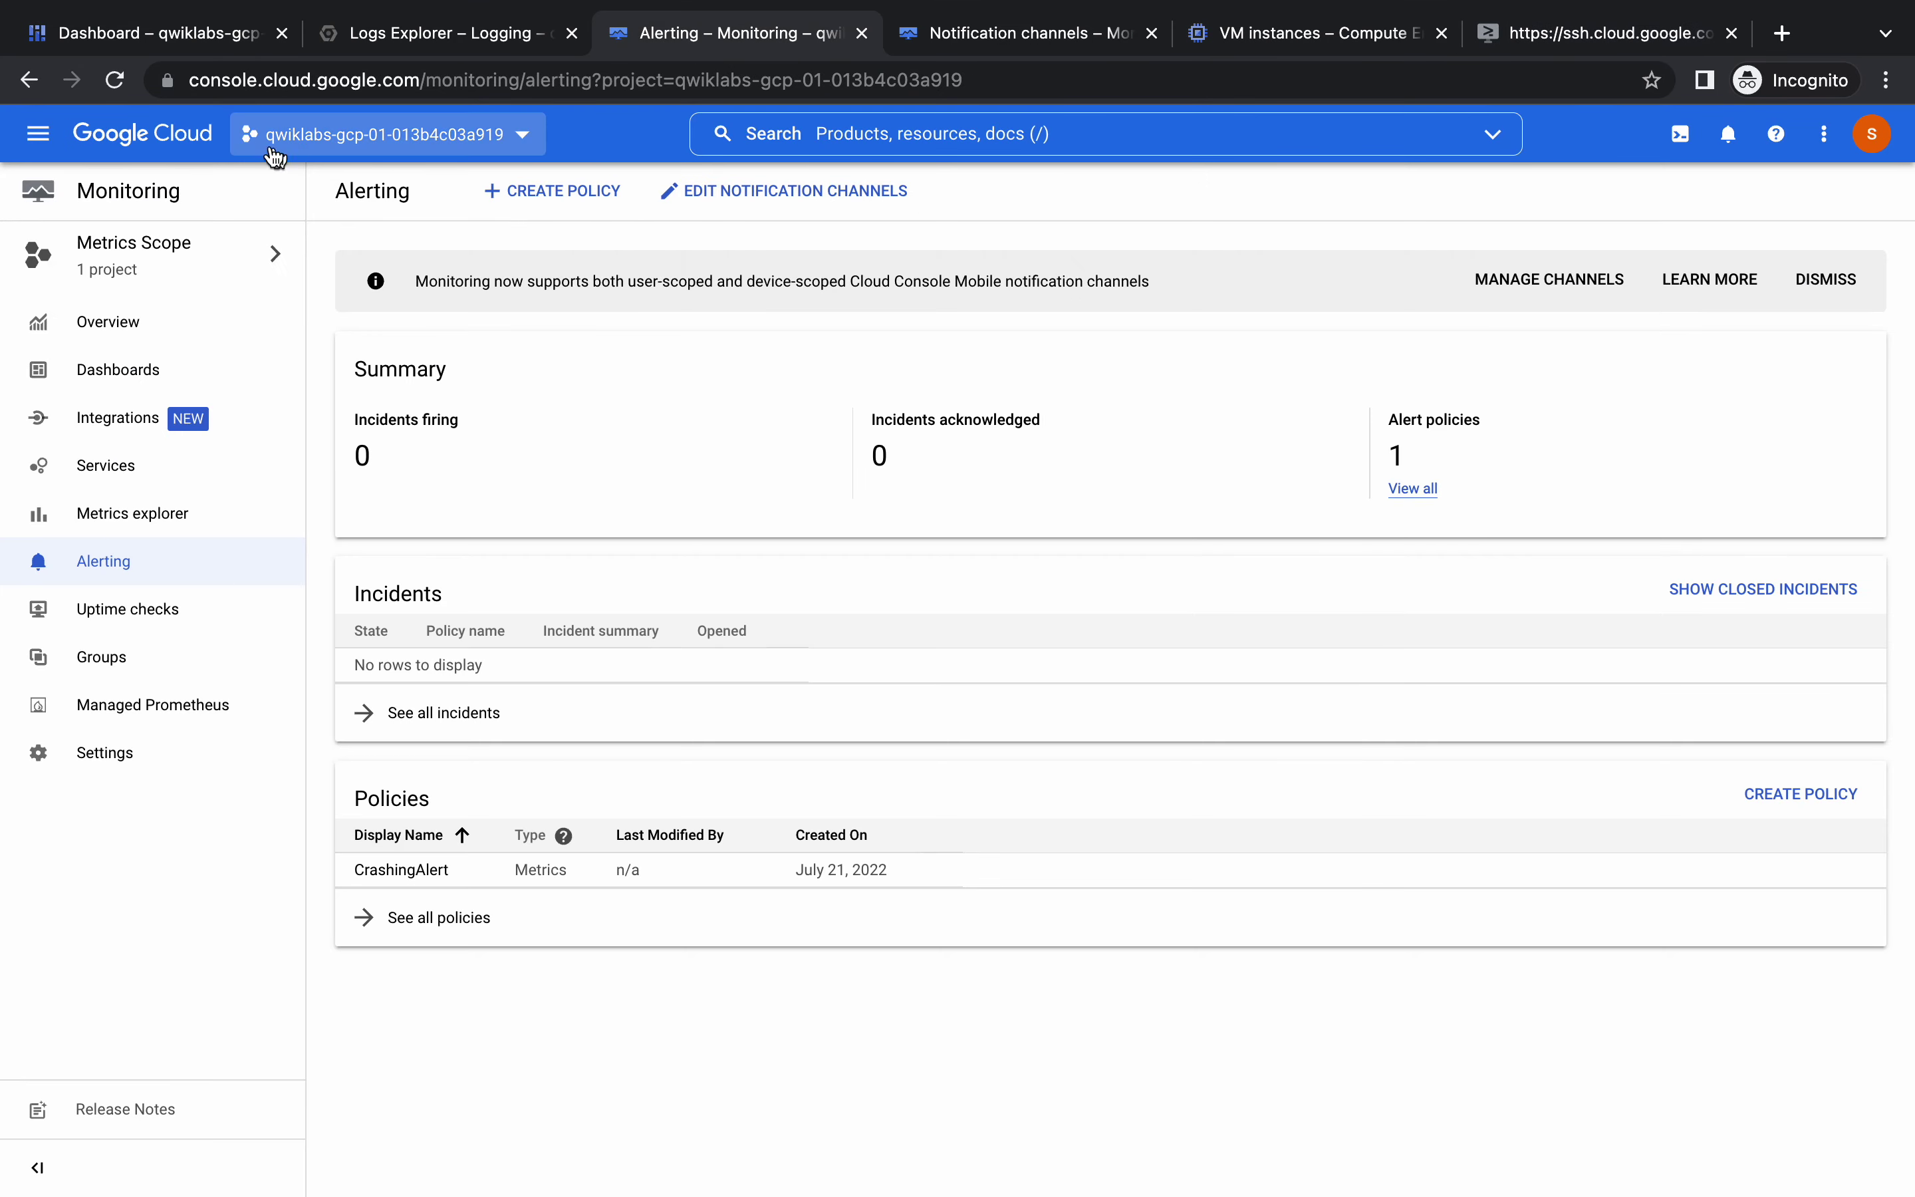
pyautogui.click(115, 79)
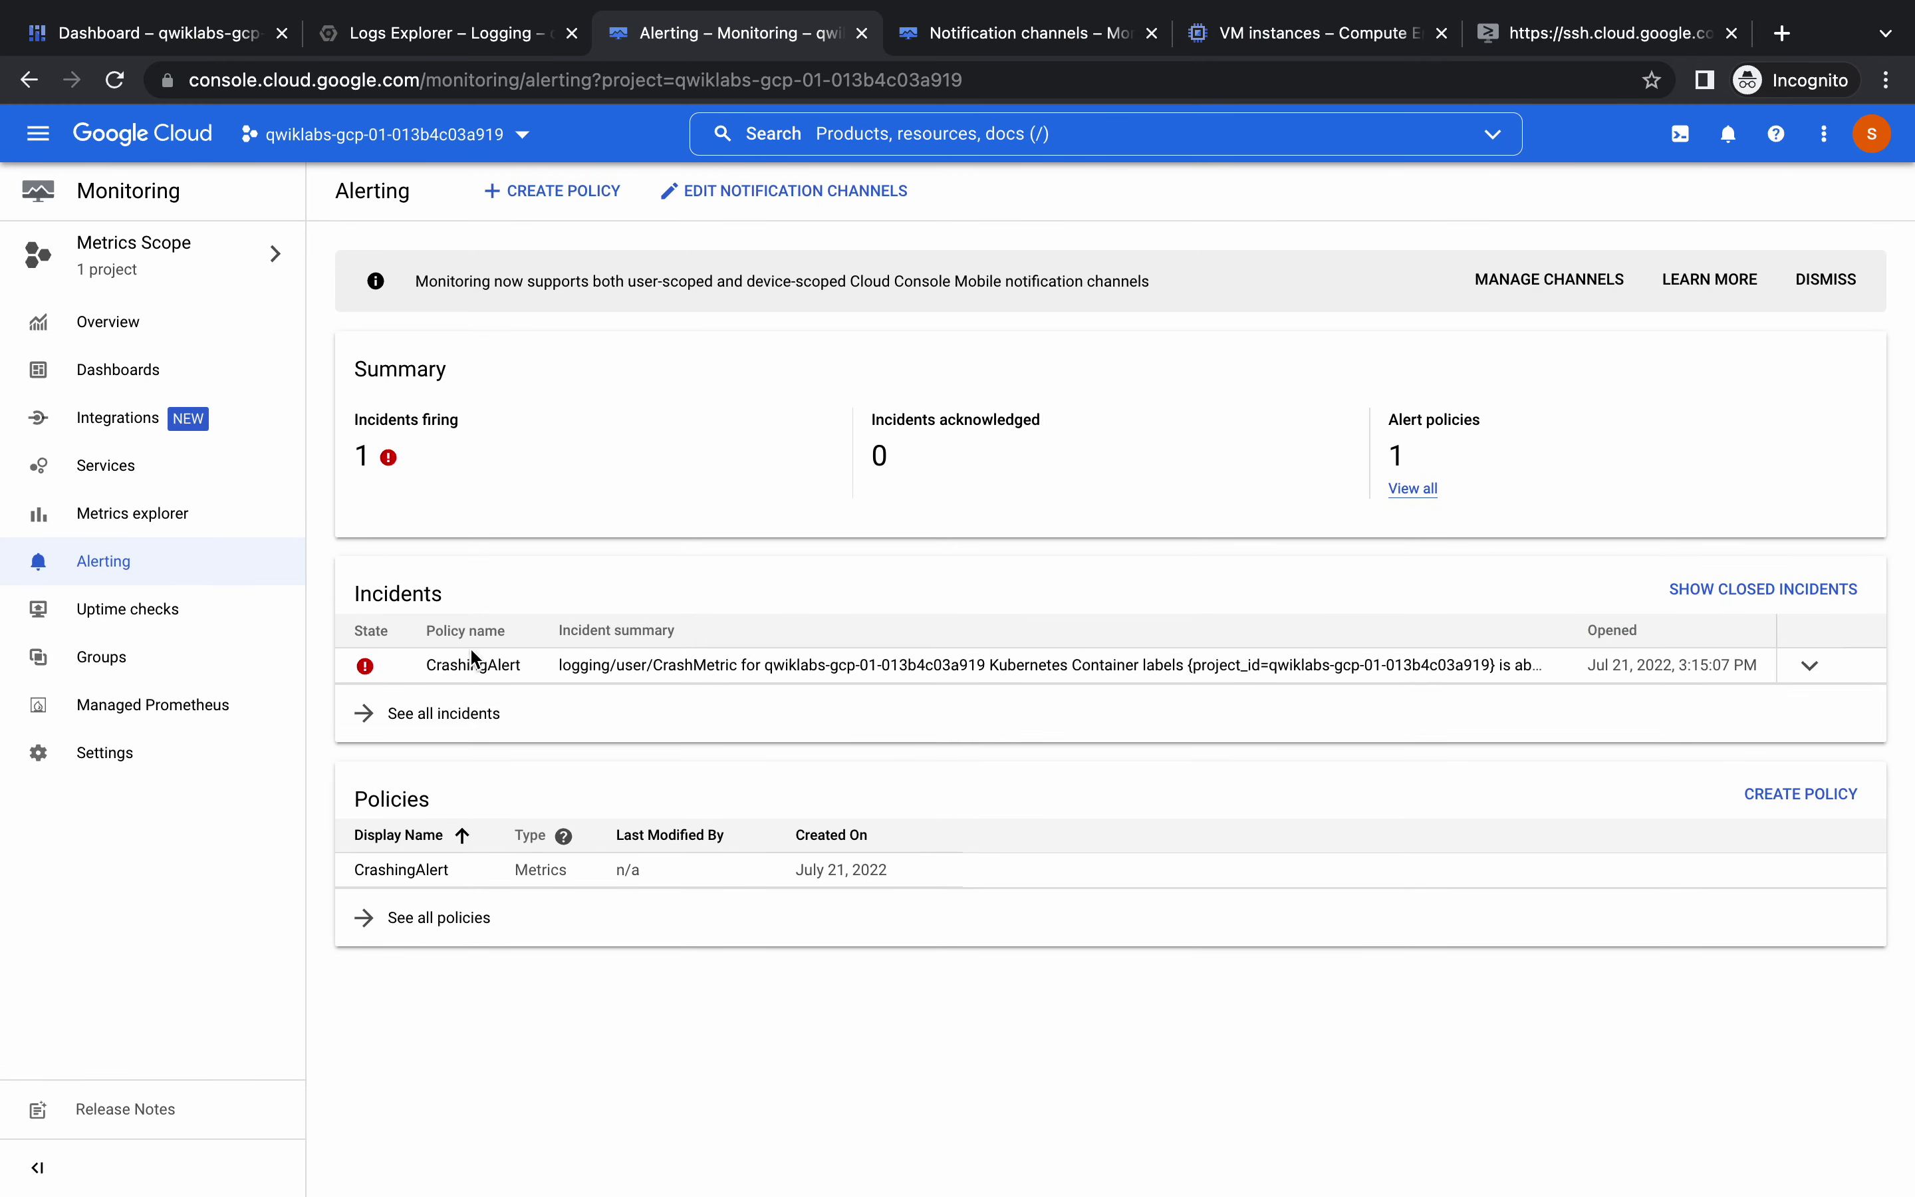
pyautogui.click(447, 714)
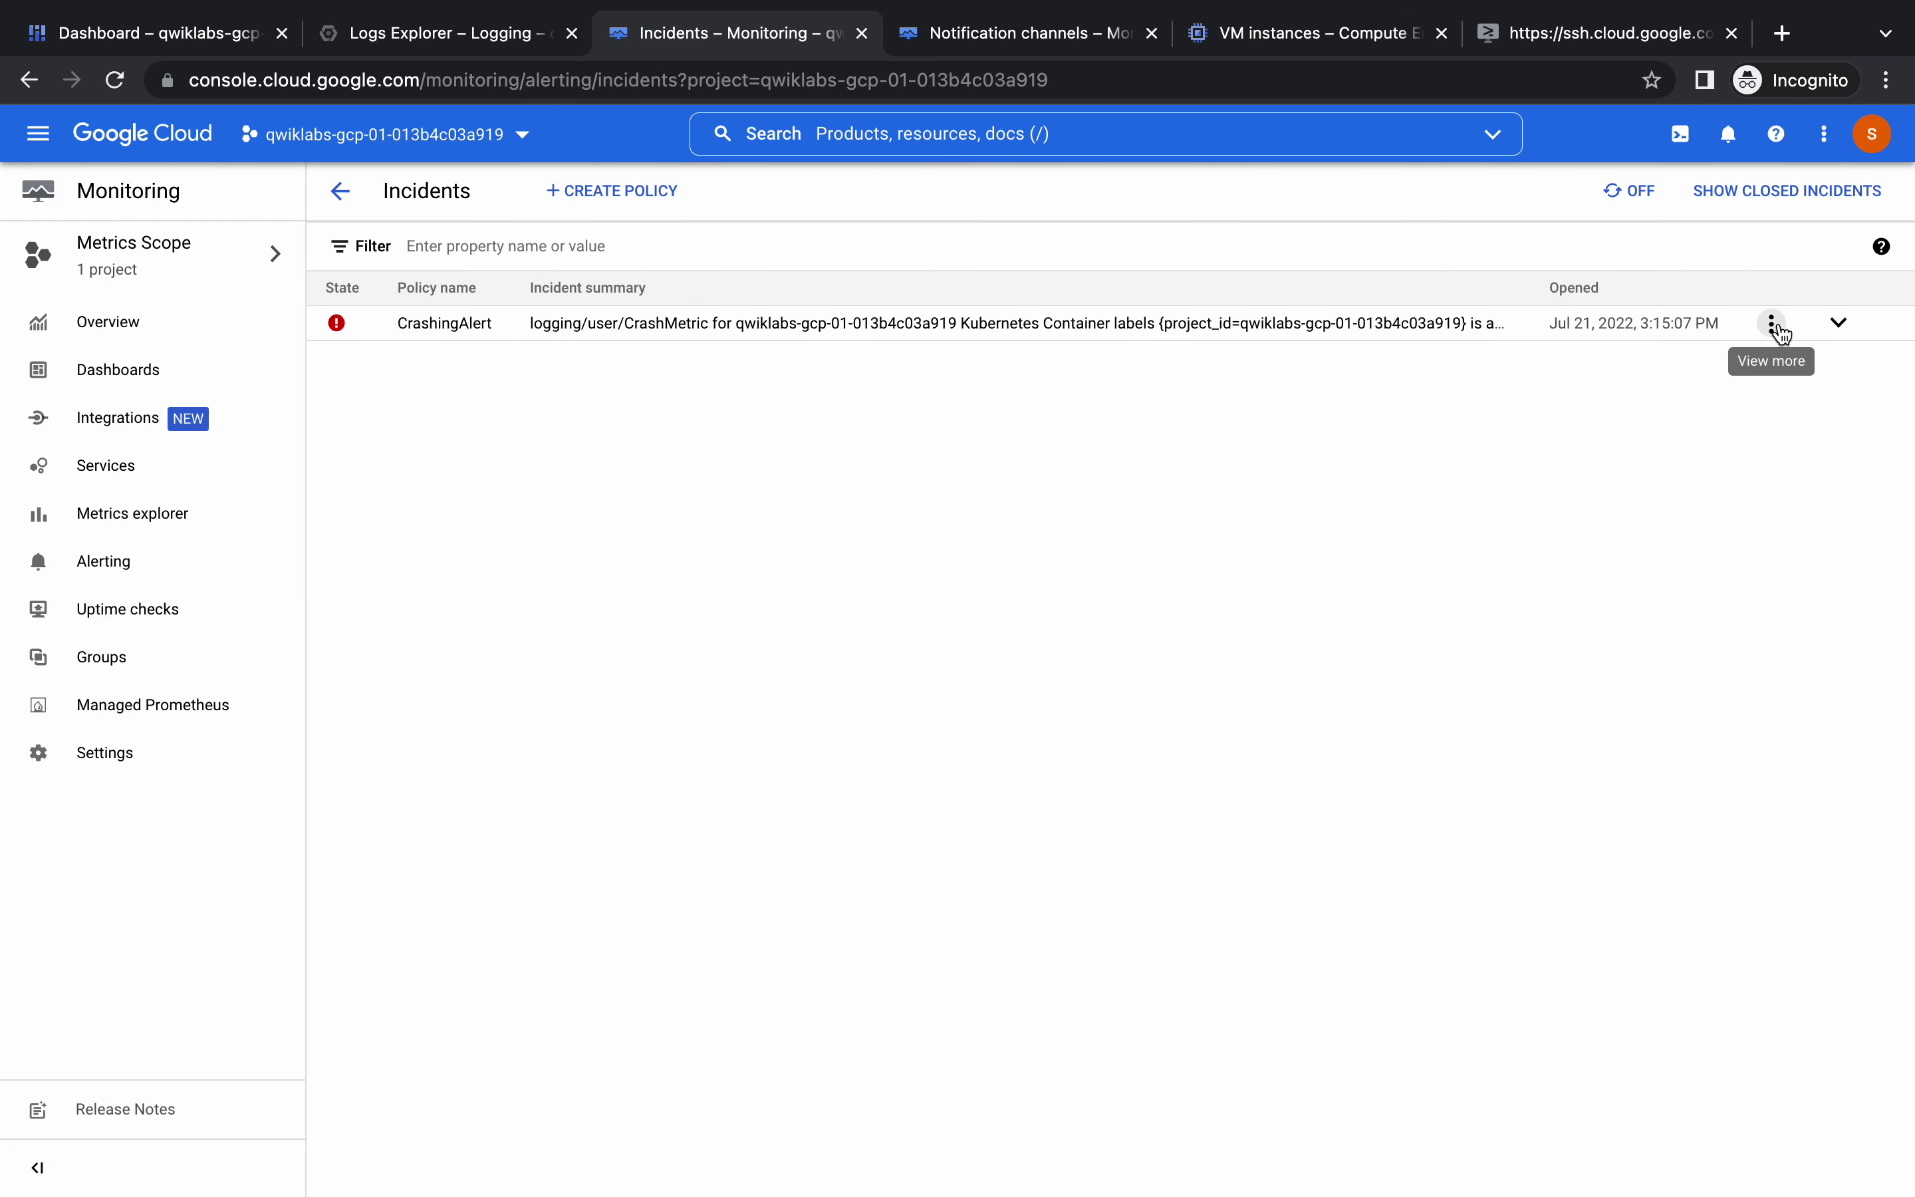
# Acknowledge the CrashingAlert incident in the incidents list
pyautogui.click(1773, 324)
pyautogui.click(1796, 365)
pyautogui.click(1773, 324)
pyautogui.click(1793, 387)
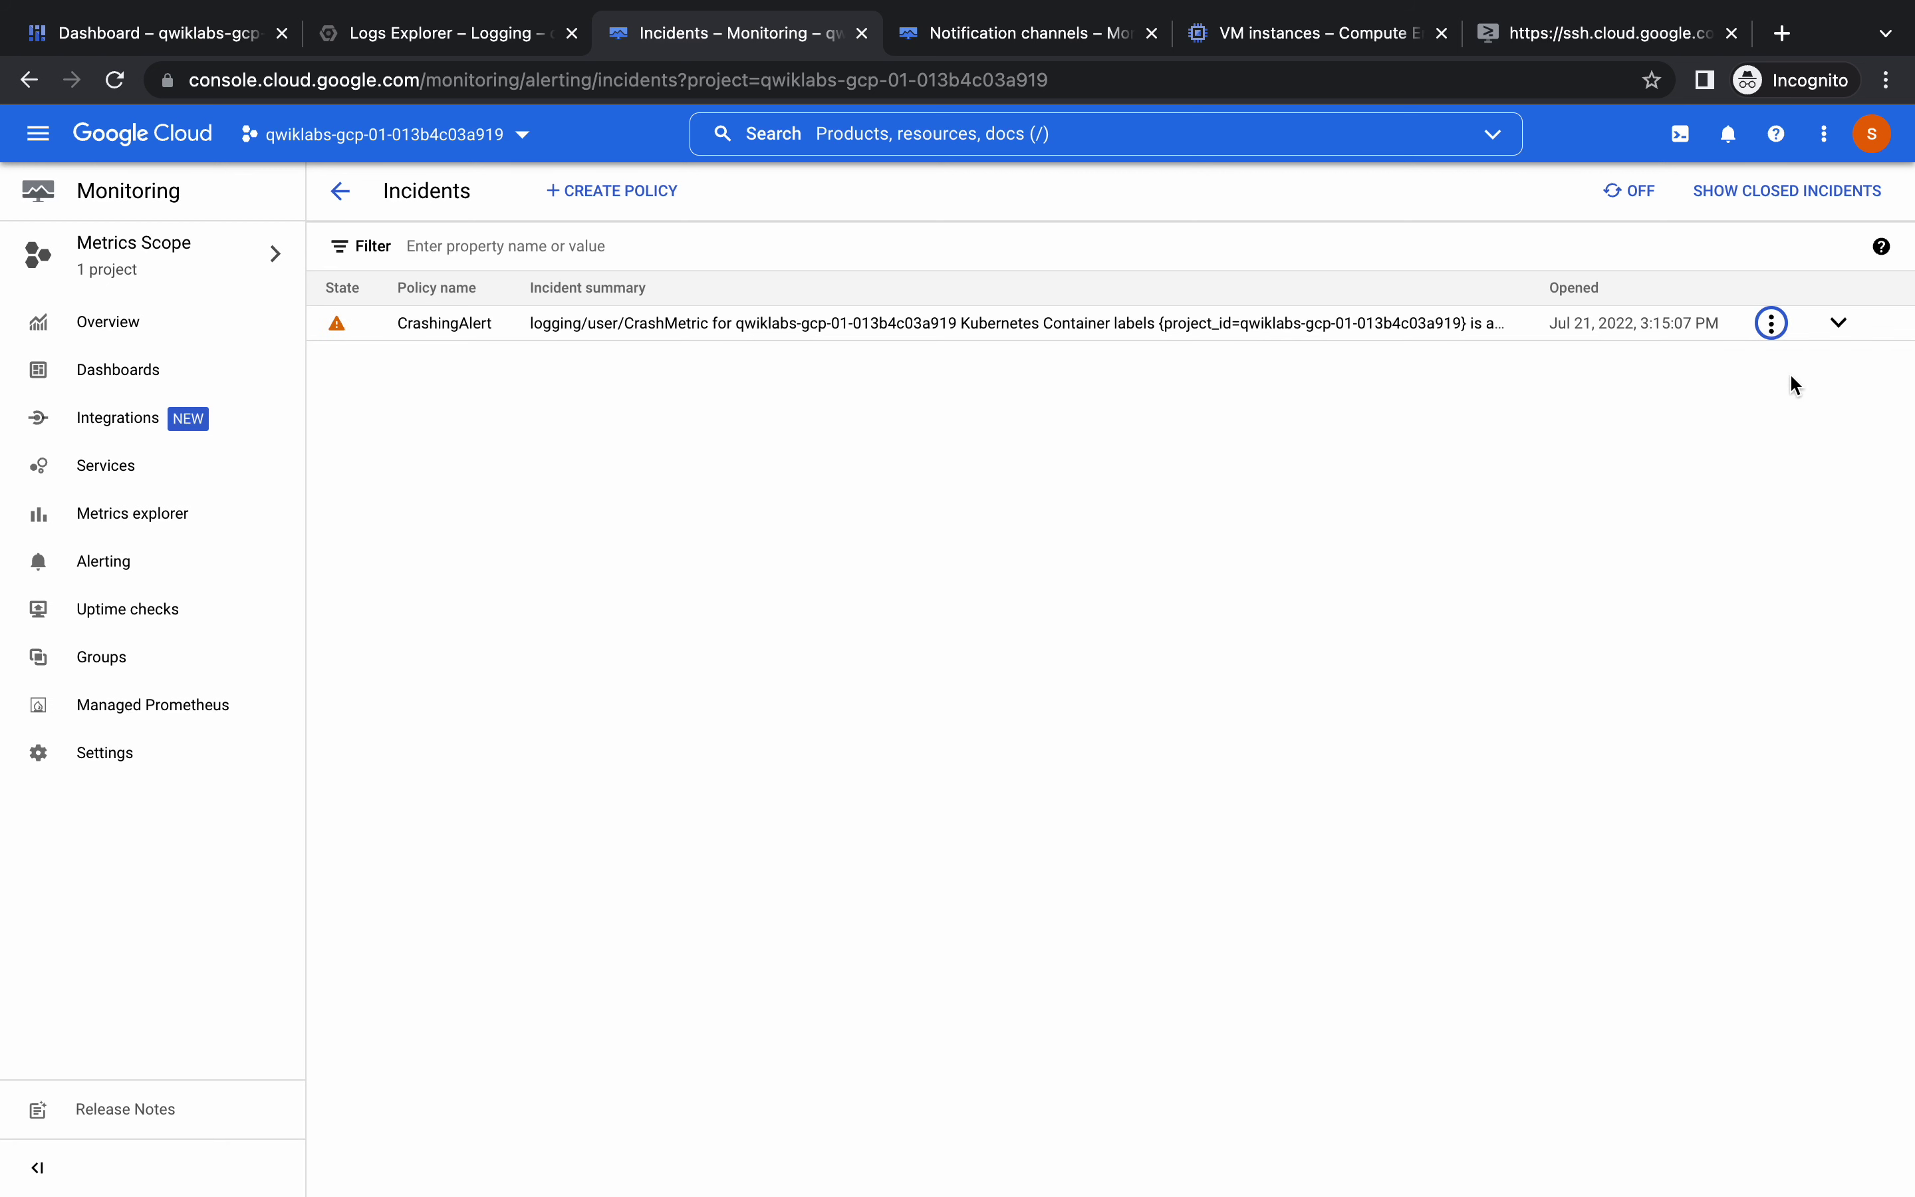
# Switch to the Google Cloud Skills Boost lab page and check the progress of the Google Clout Challenge
pyautogui.hotkey('ctrl', 'Left')
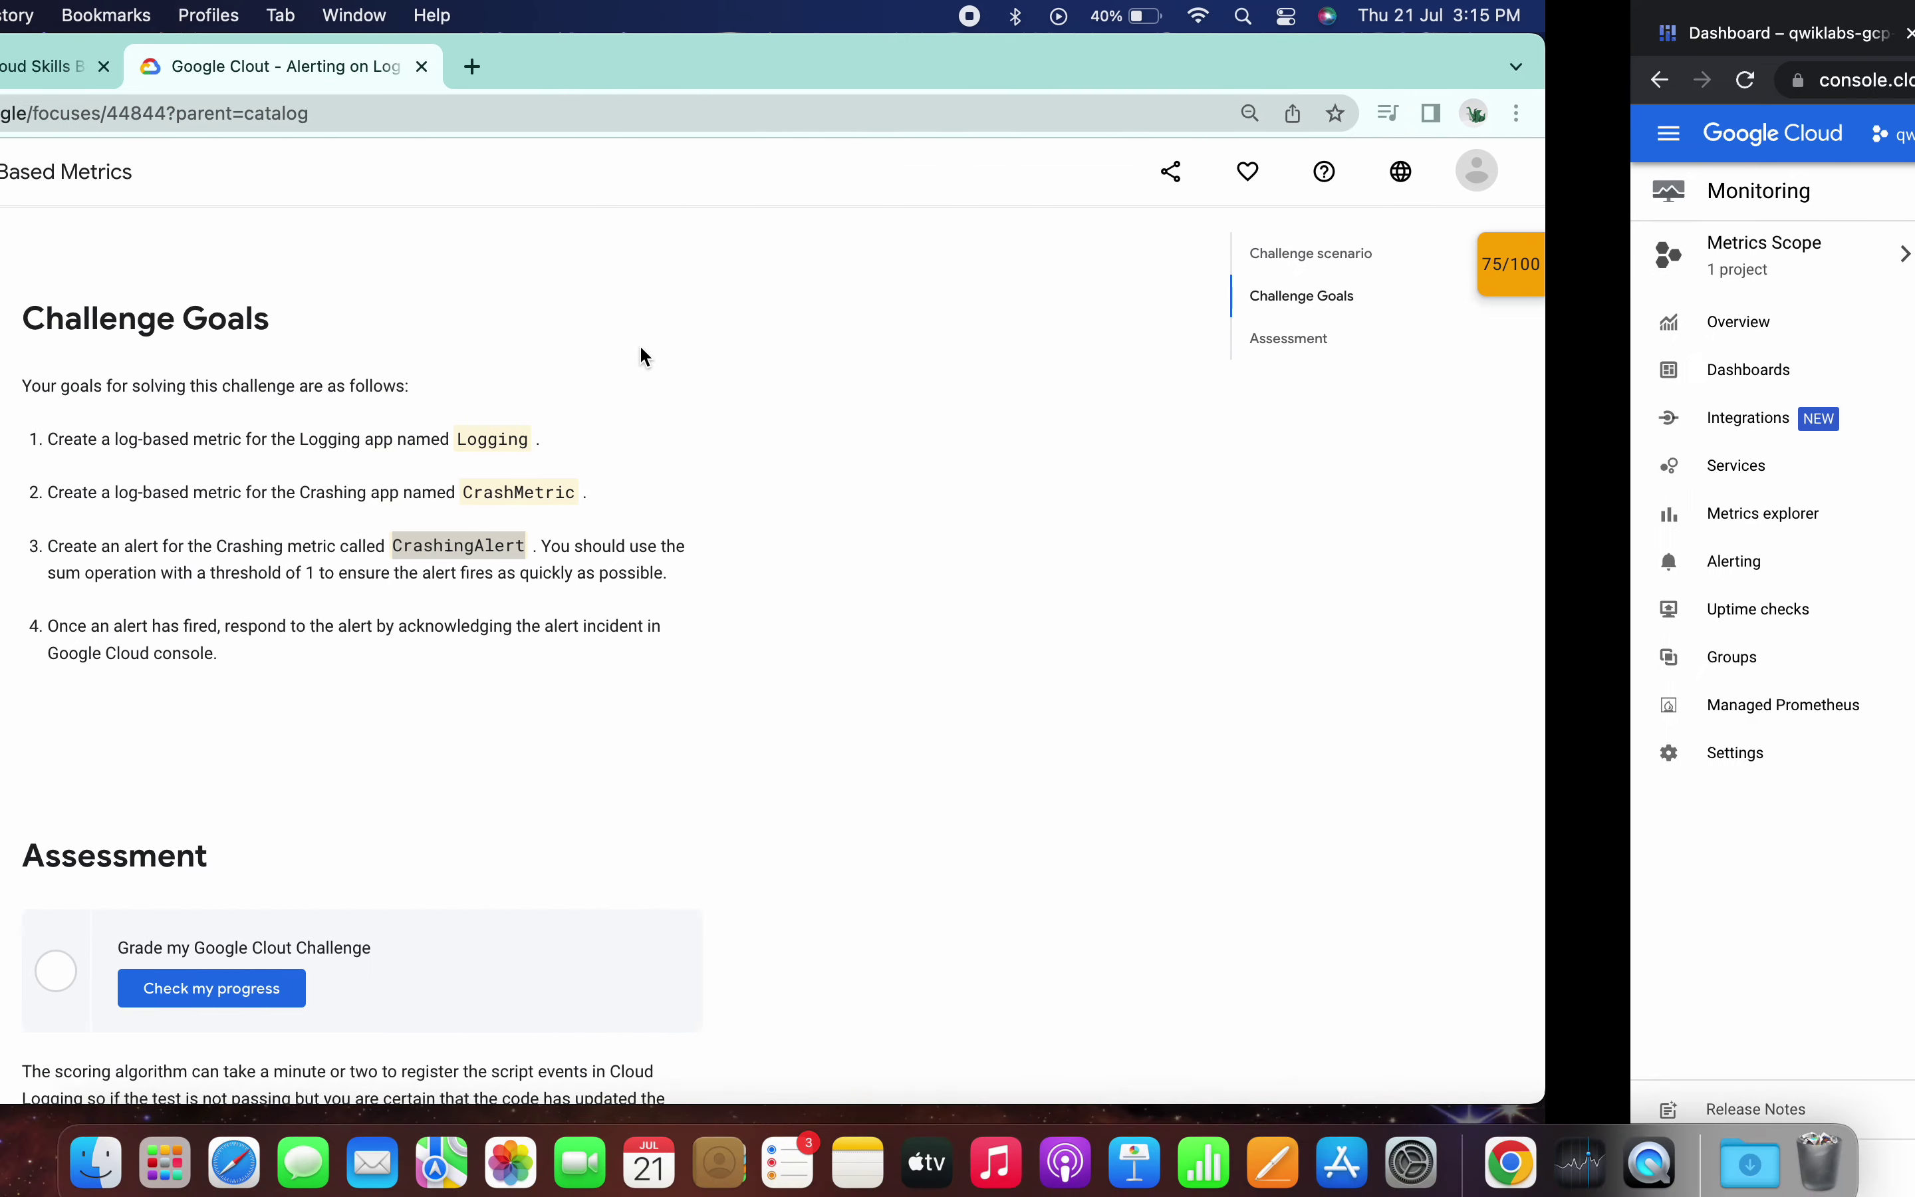
pyautogui.click(566, 991)
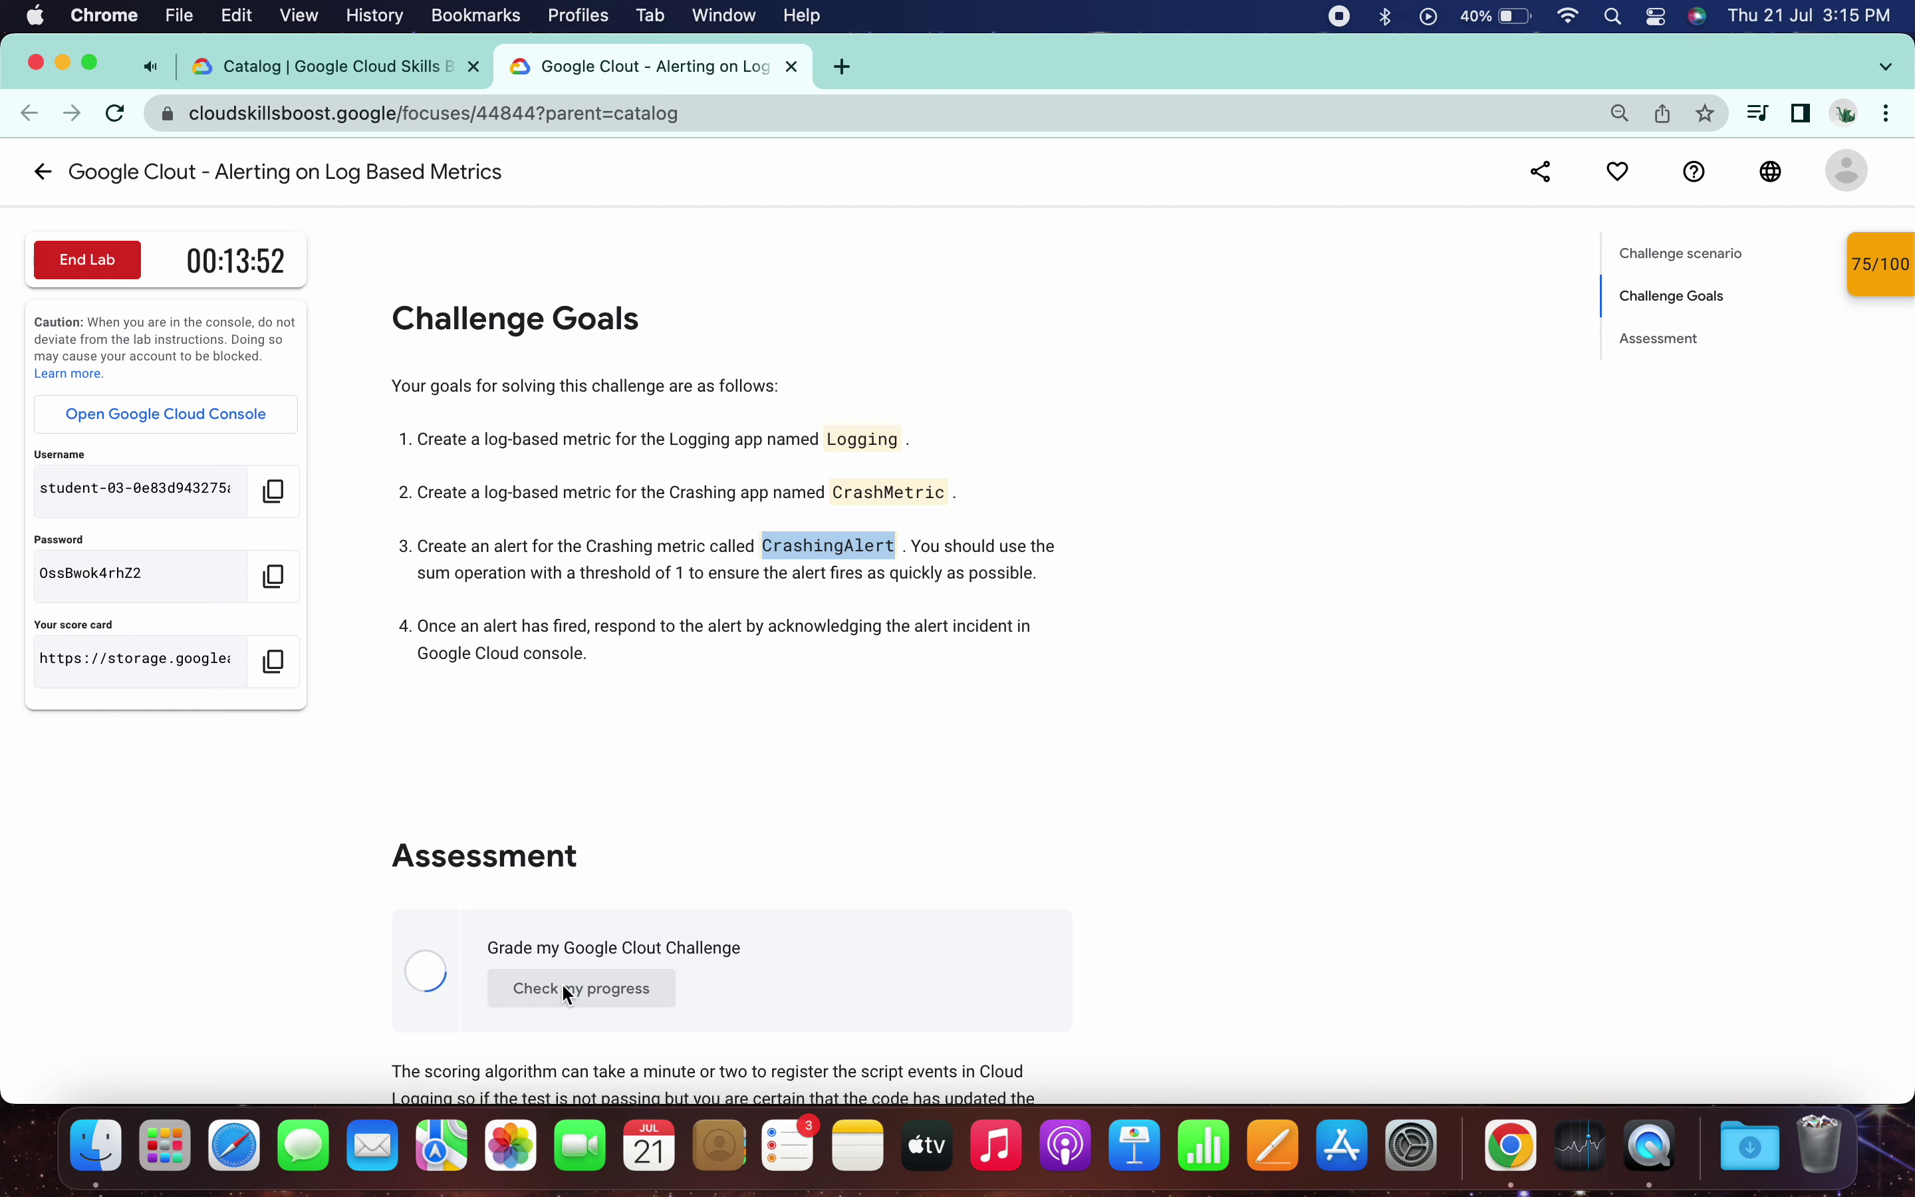
# Open the quick note in Notes and replace its text with "IF you have any doubt you guys can ping me on telegram"
pyautogui.moveTo(4, 1191)
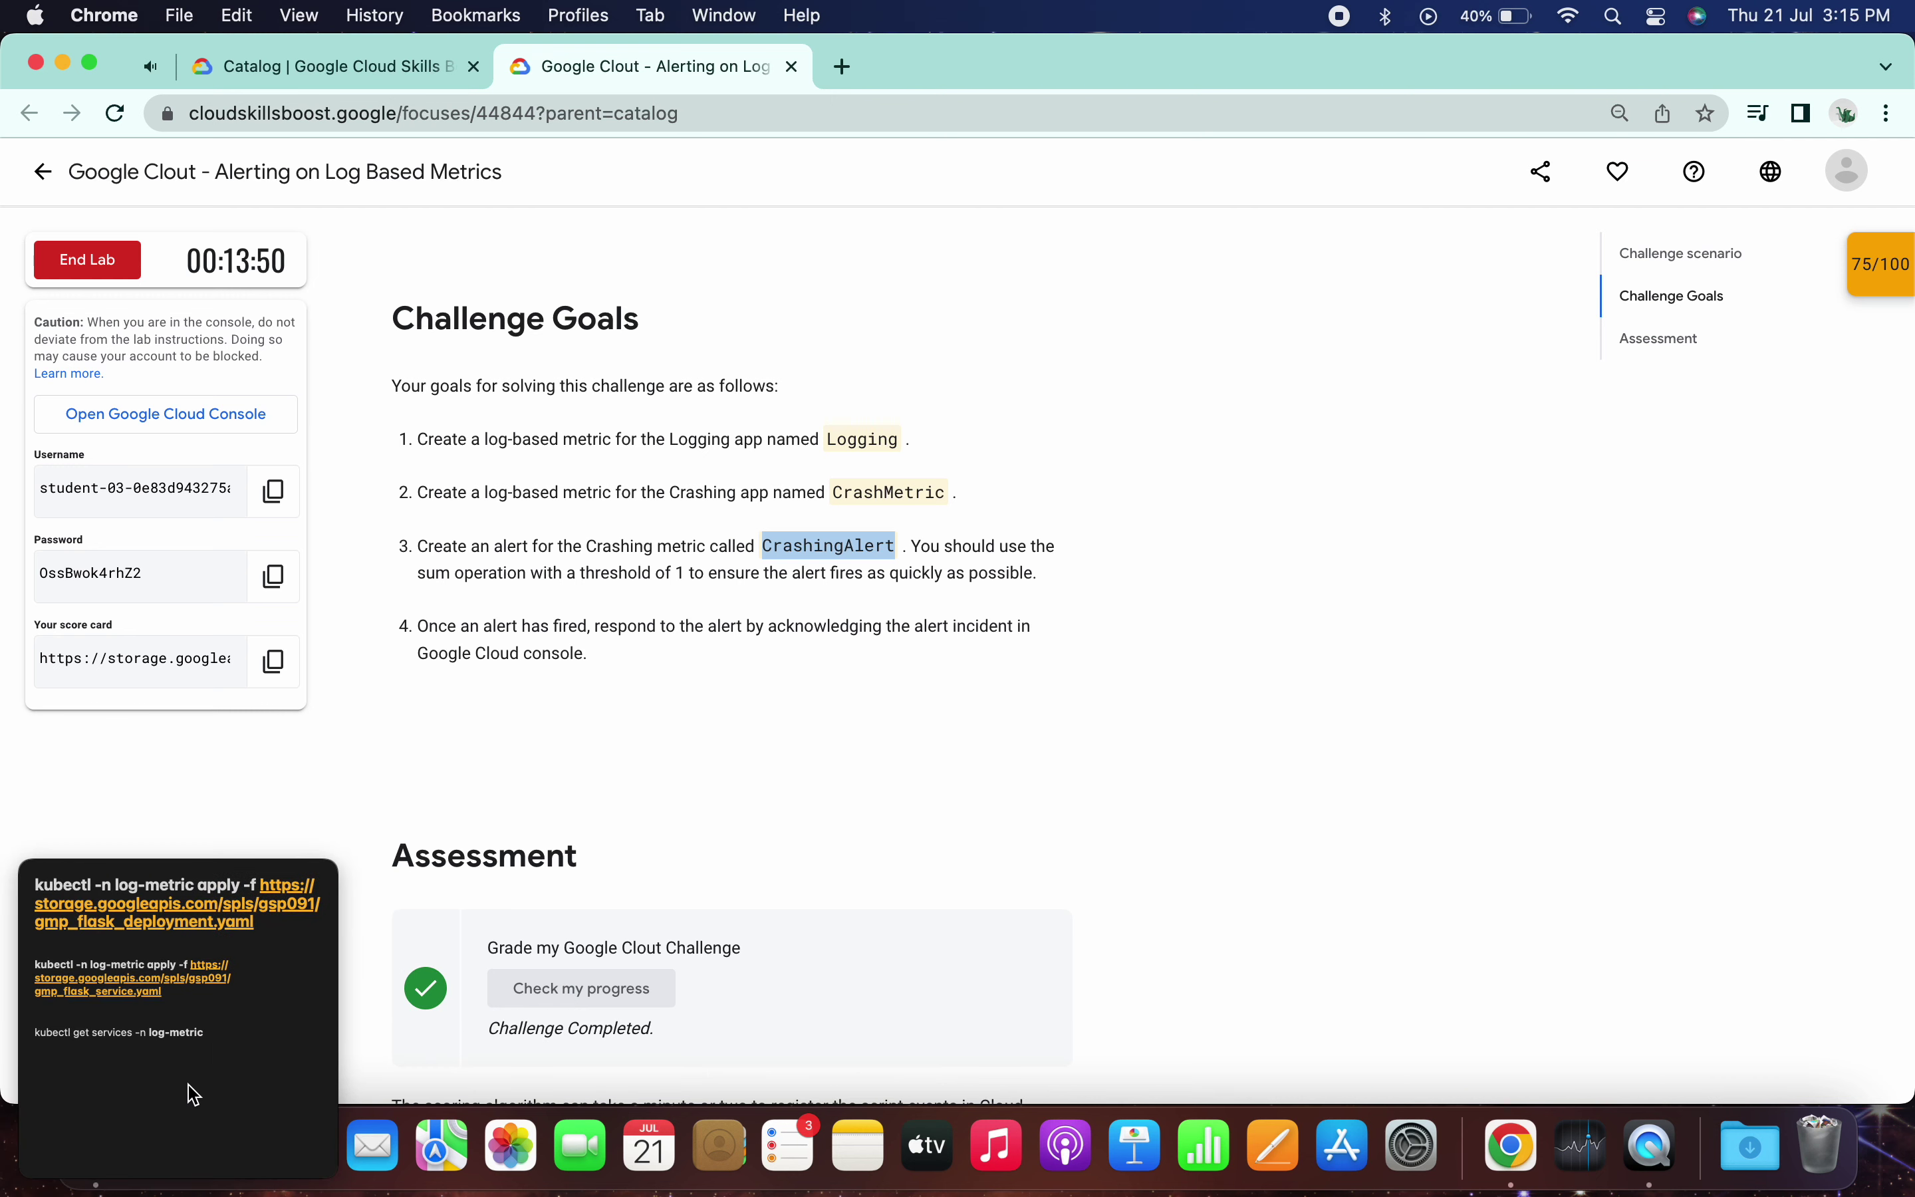
pyautogui.click(119, 1109)
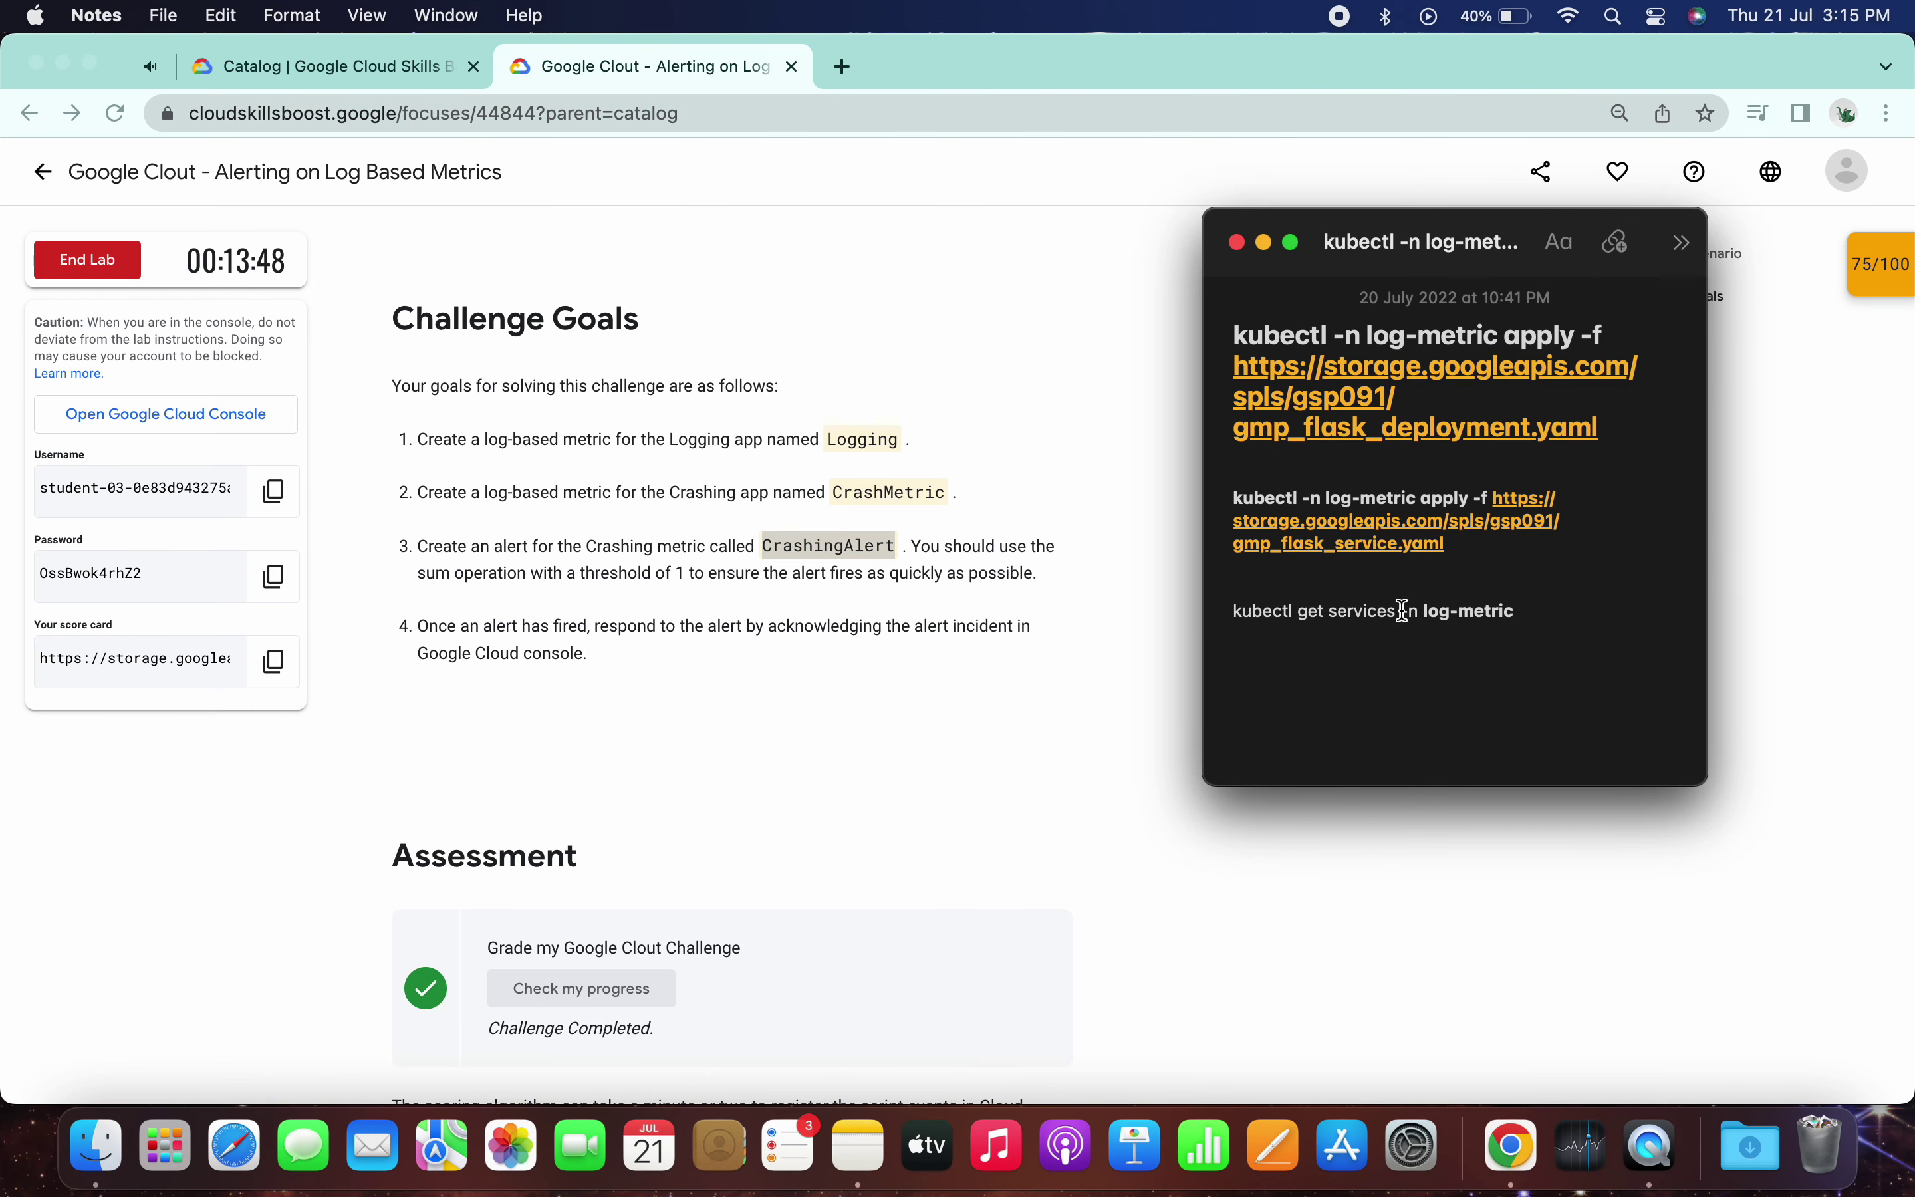
pyautogui.press('super+a')
pyautogui.write('IF you have any')
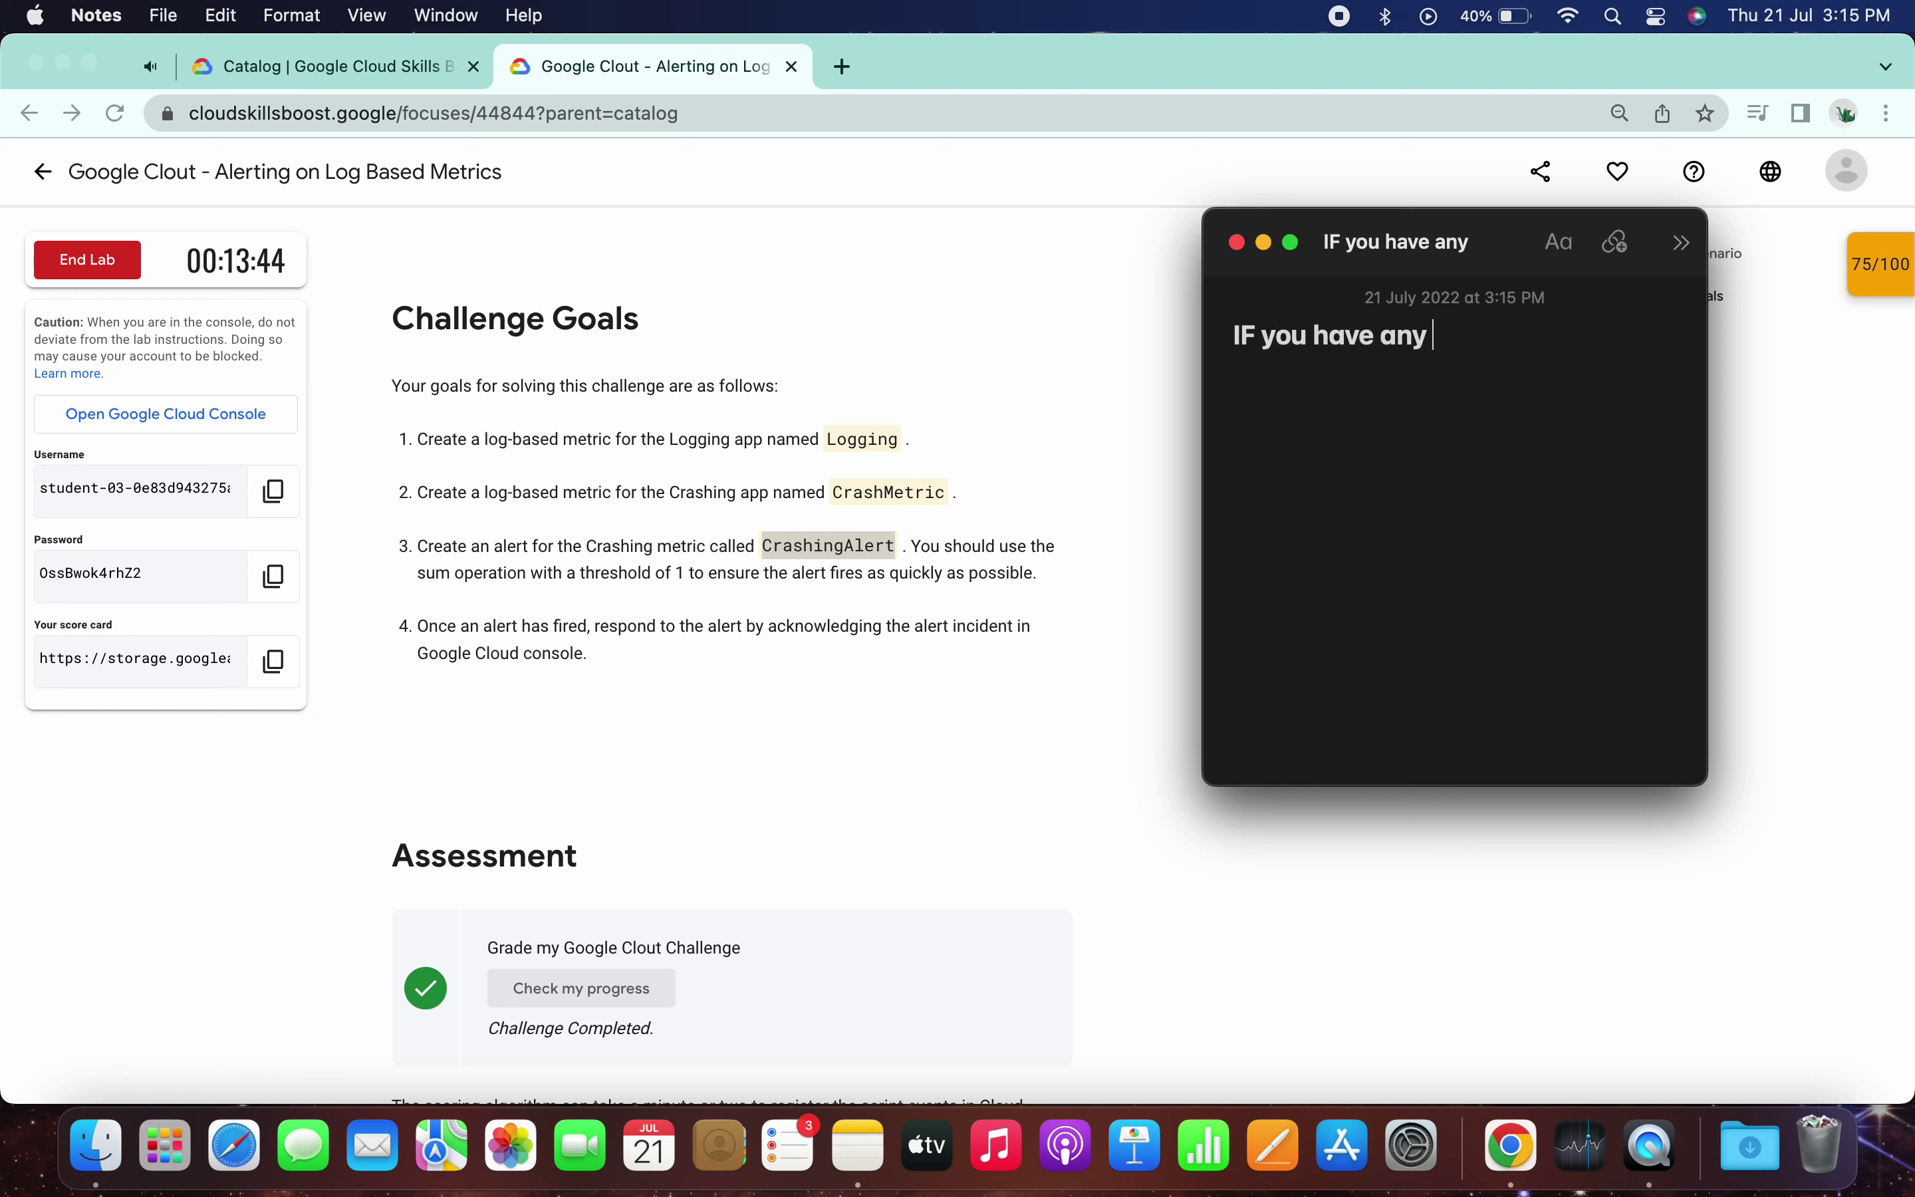
pyautogui.write(' doubt you')
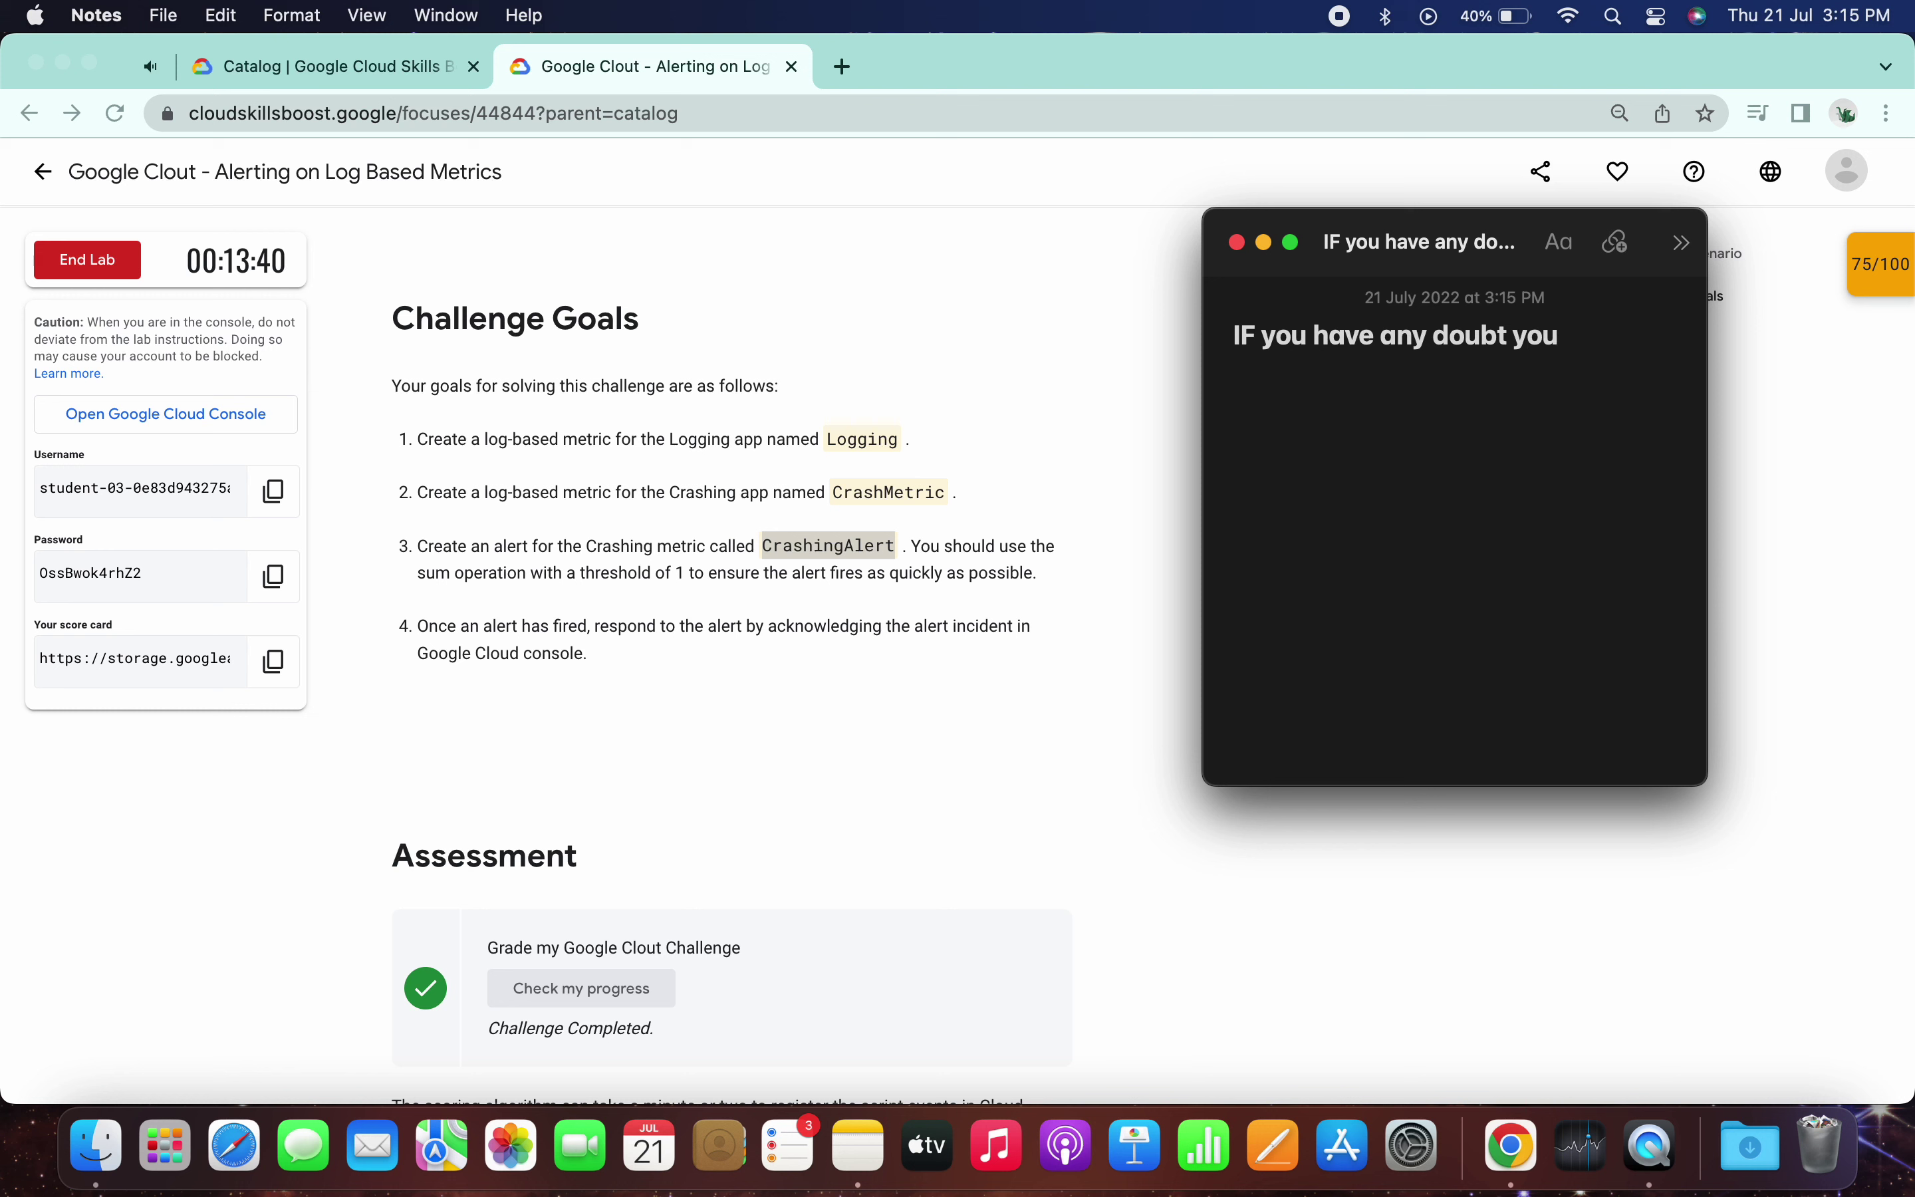
pyautogui.write(' guys can pi')
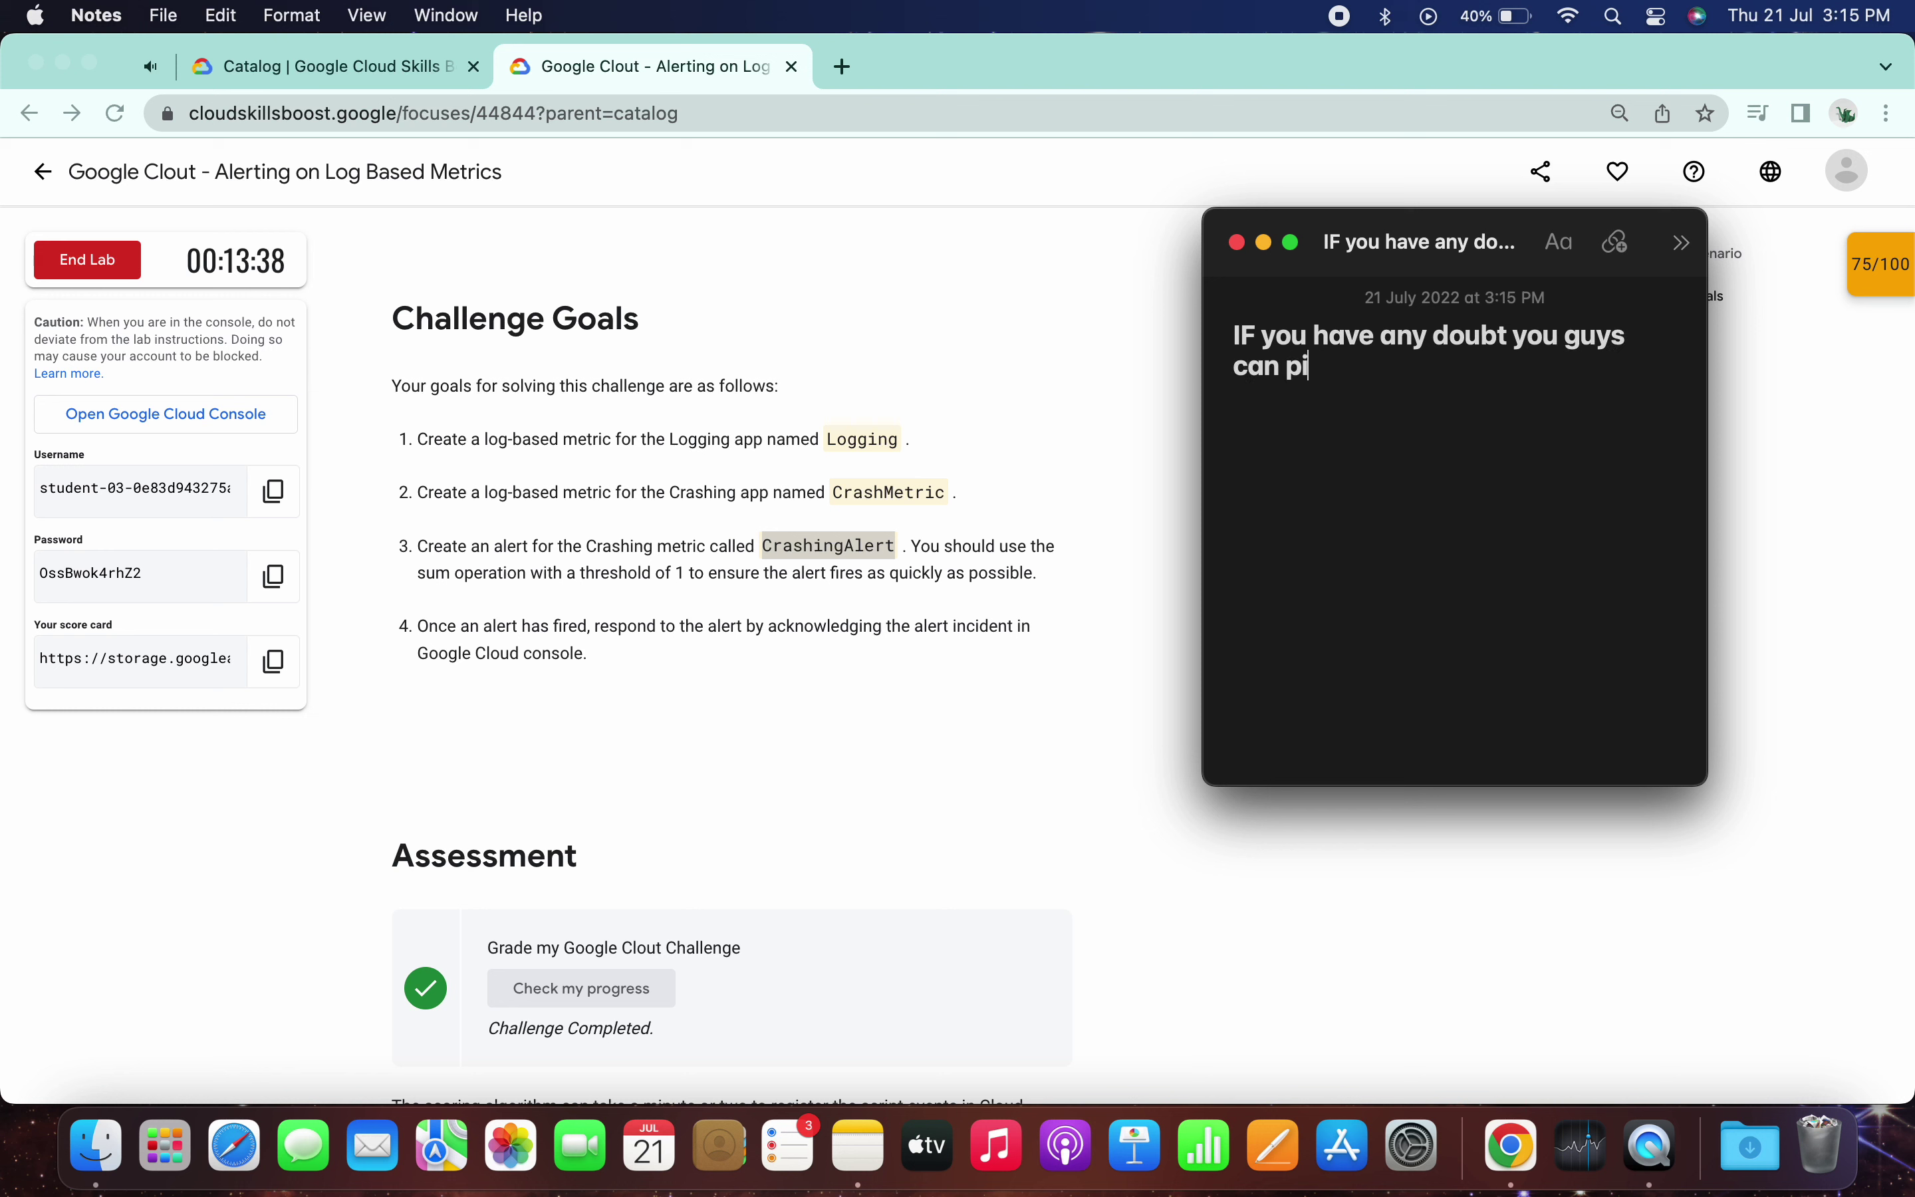
pyautogui.write('ng me on tele')
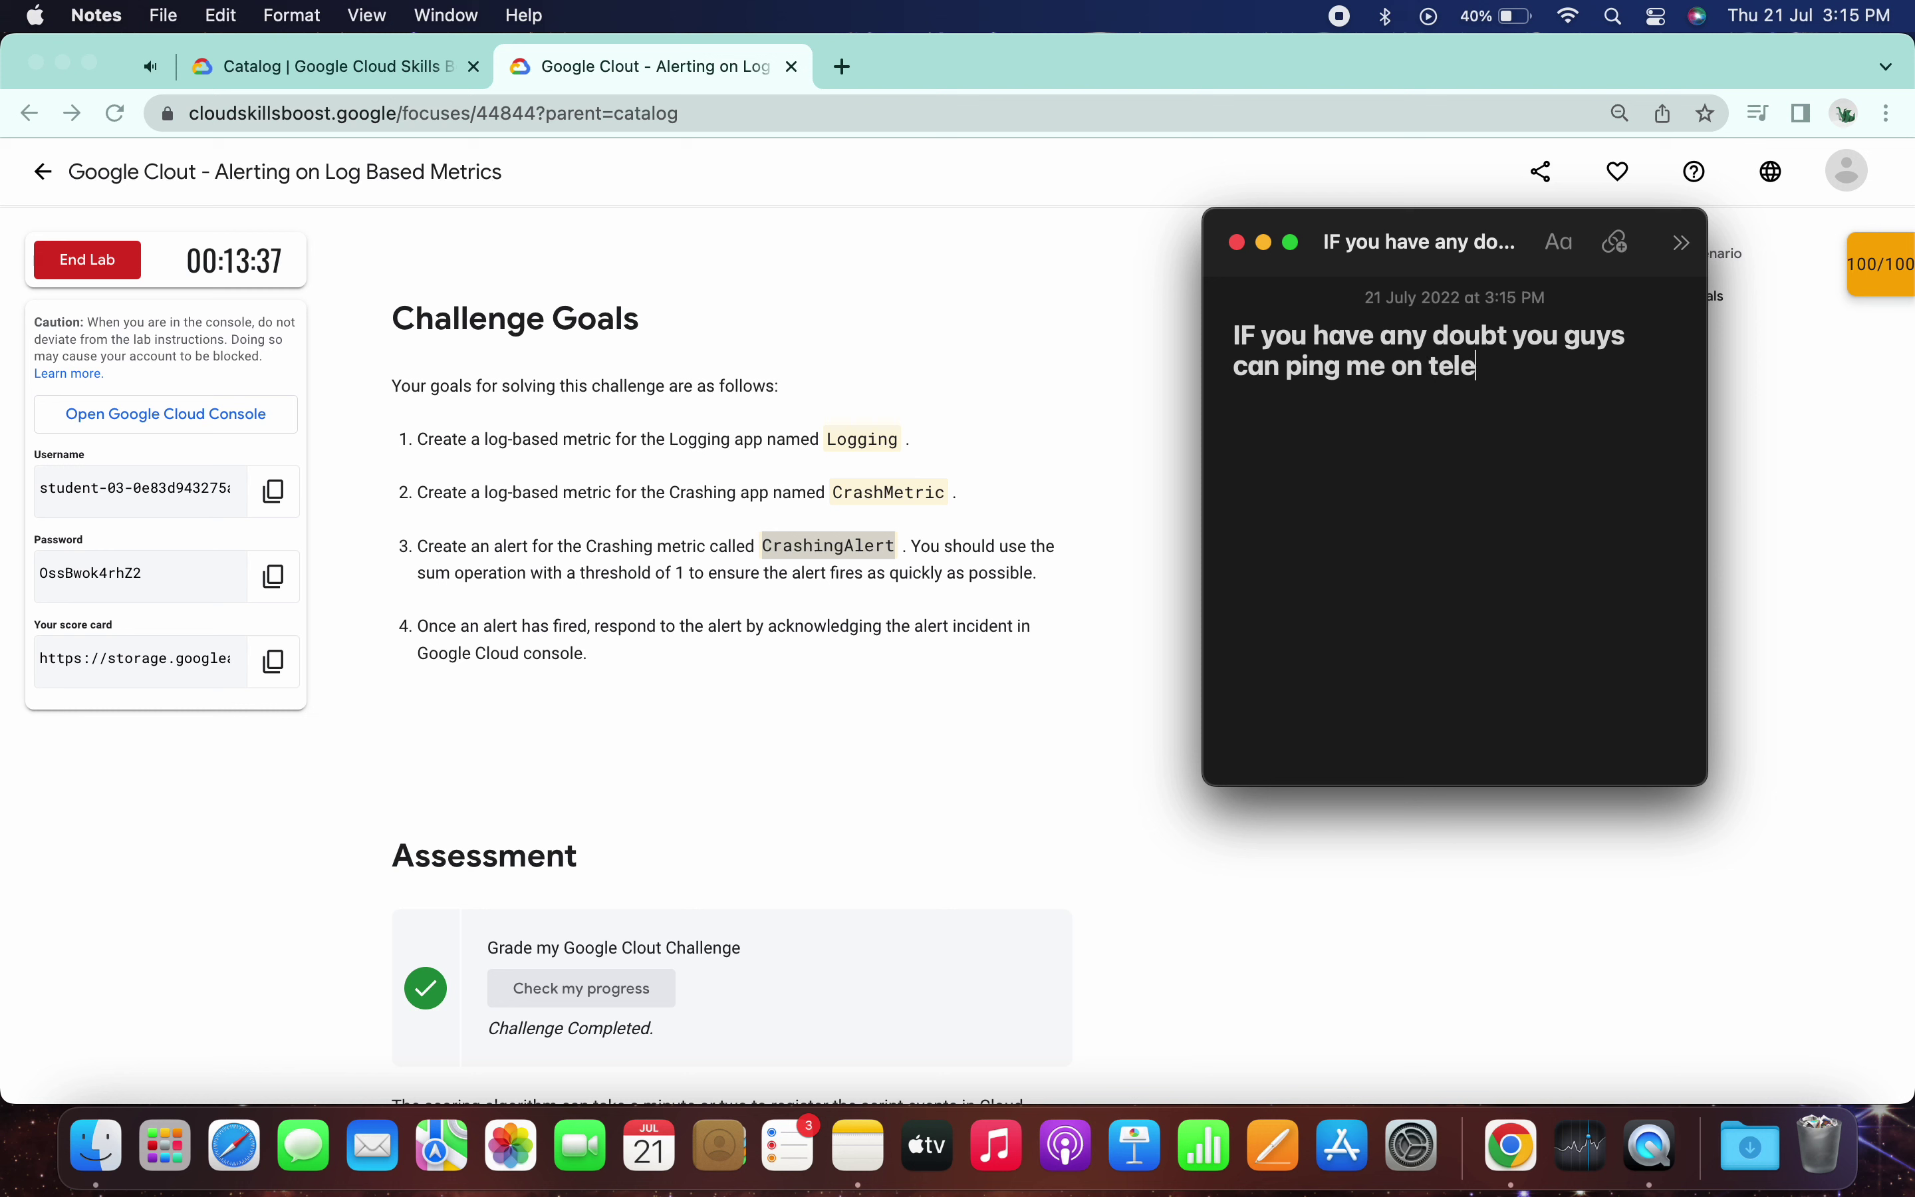
pyautogui.write('gram')
# Replace the whole note text with "Thanks for watching"
pyautogui.press('super+a')
pyautogui.write('Thank')
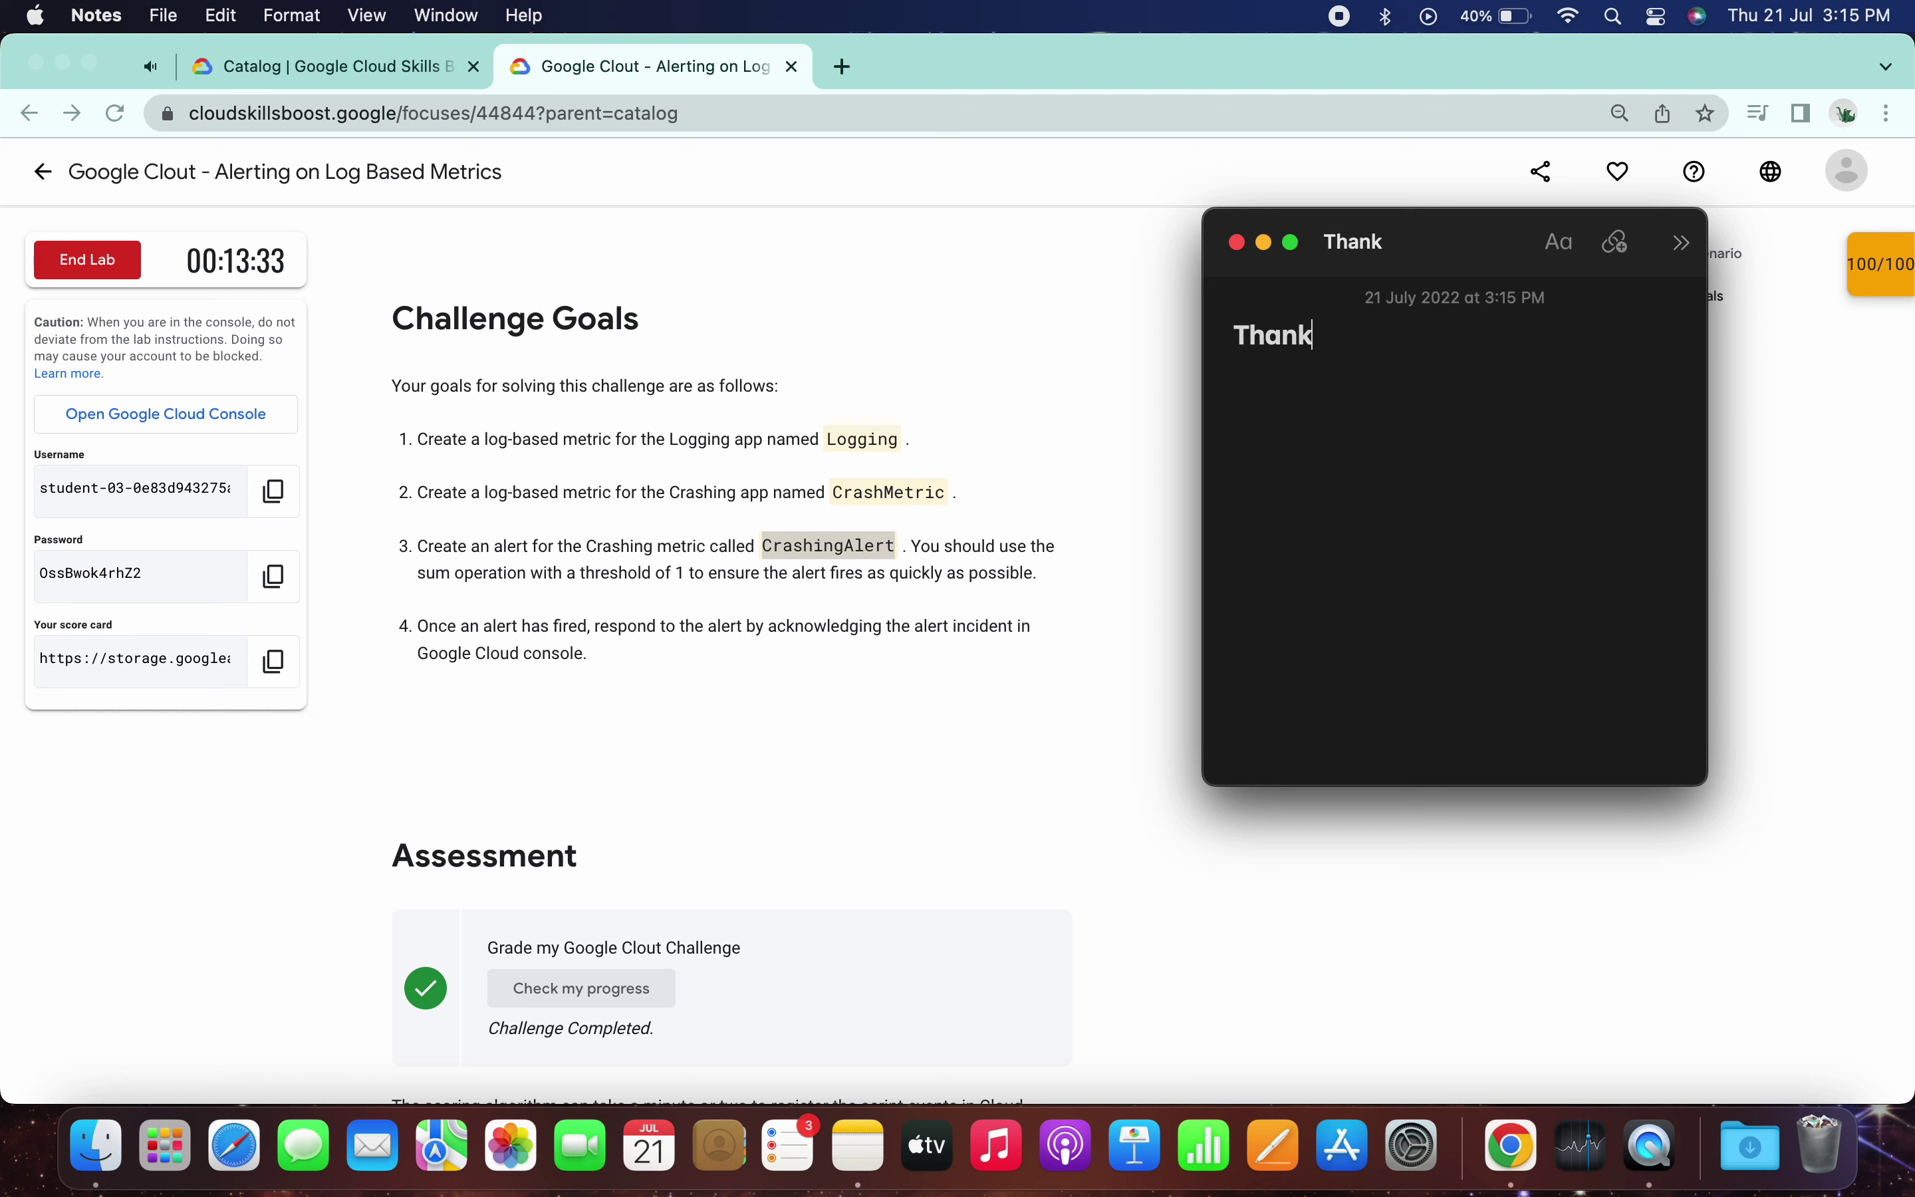
pyautogui.write('s for watching')
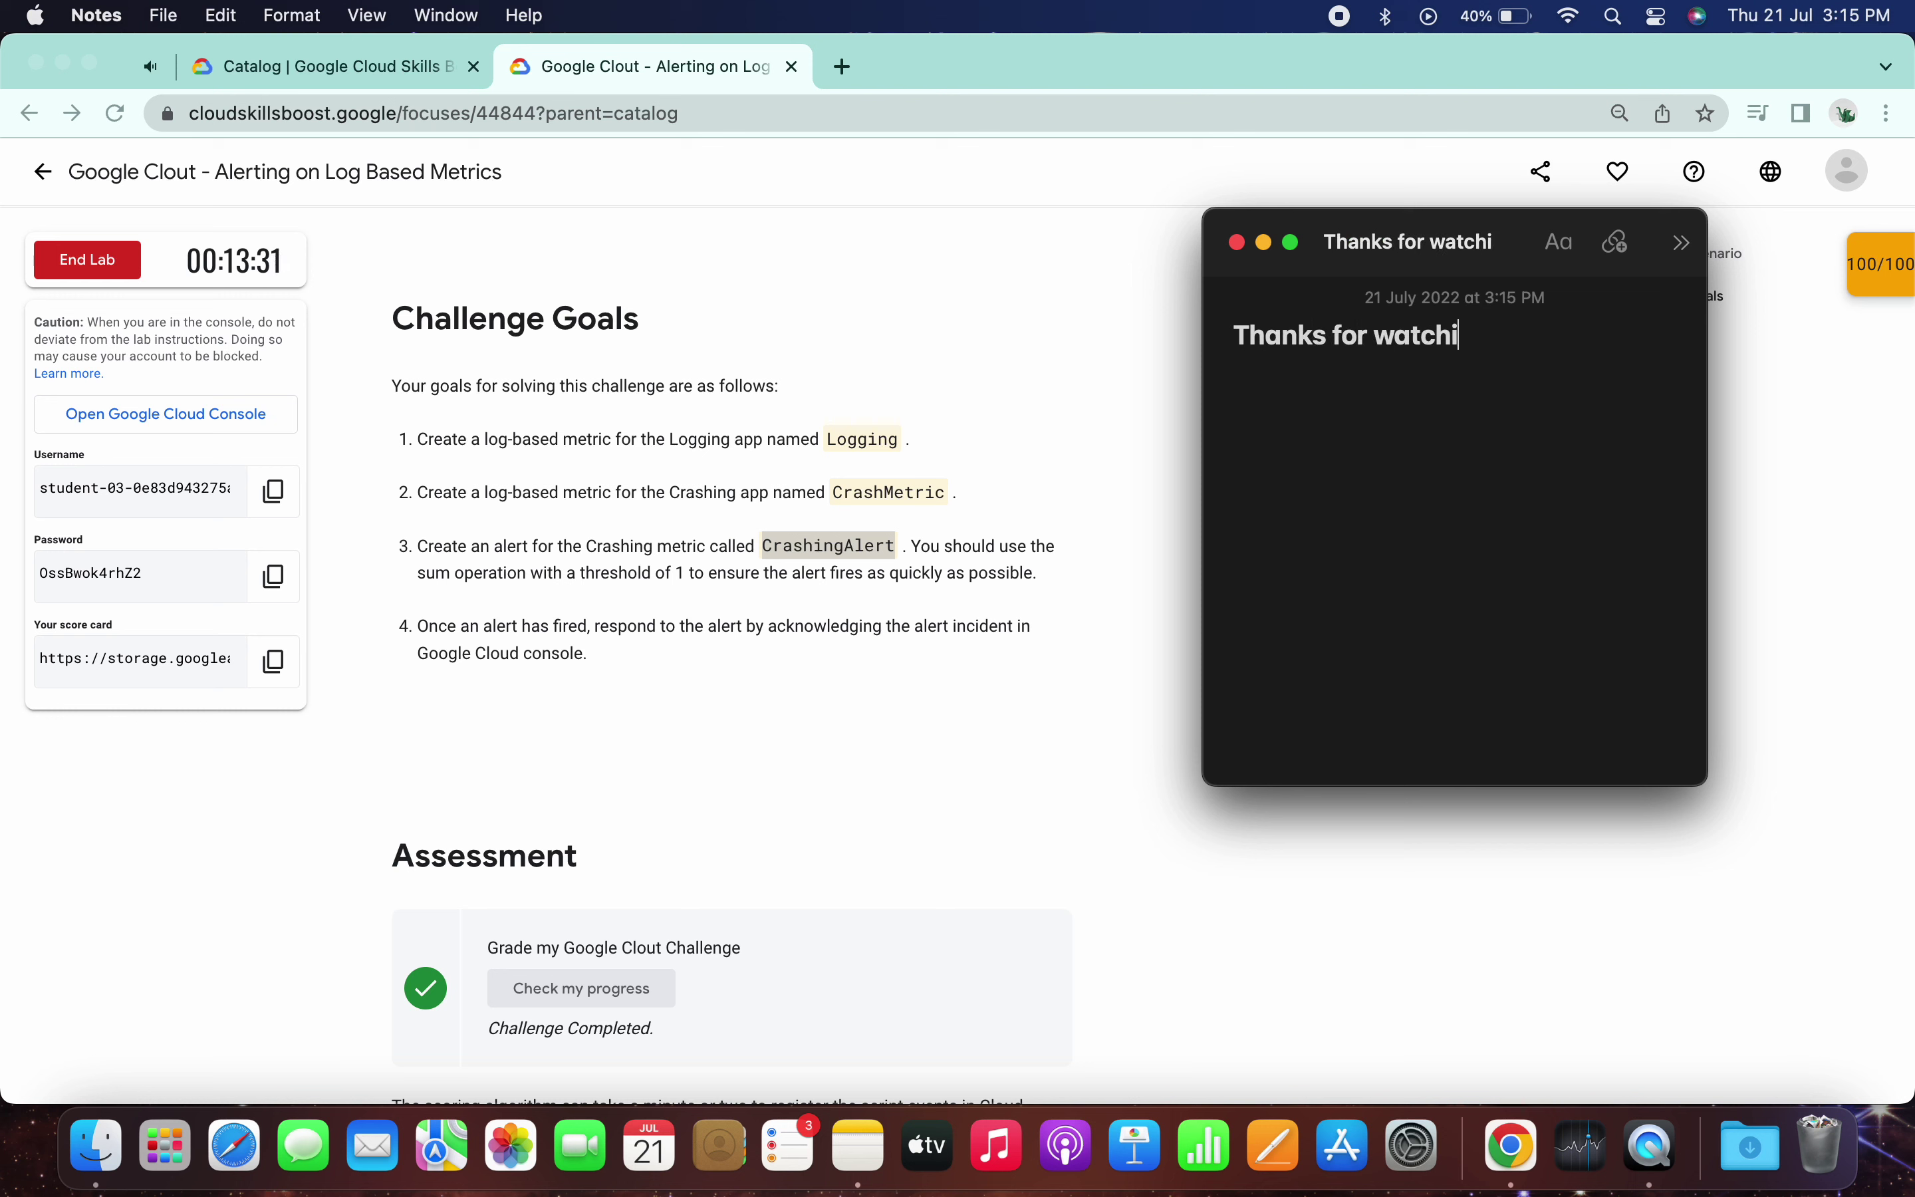